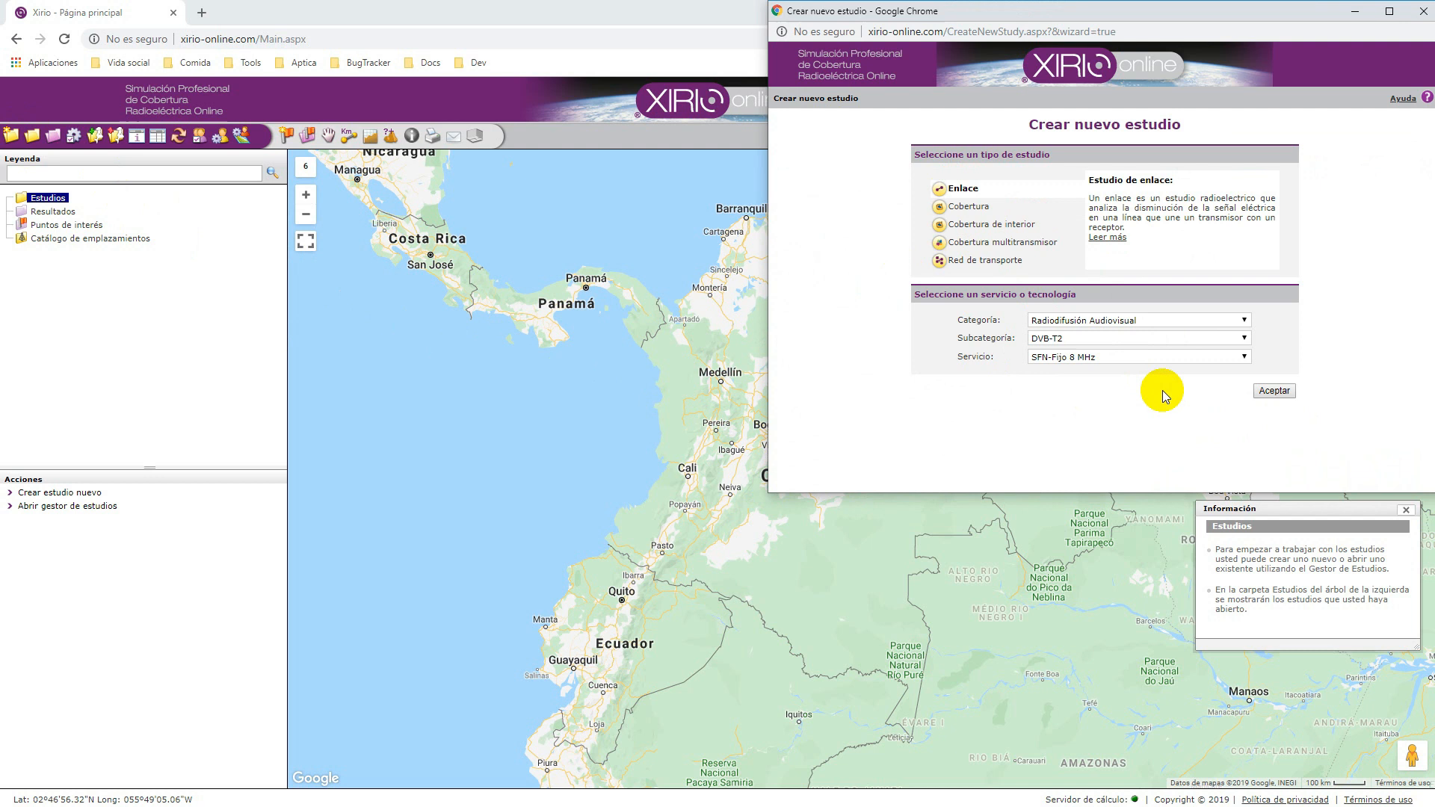
- Create an Enlace study with category Servicio Fijo, subcategory Banda 14-15,35 GHz and service Punto-Punto -14,5 GHz - 28 MHz
left_click(1275, 390)
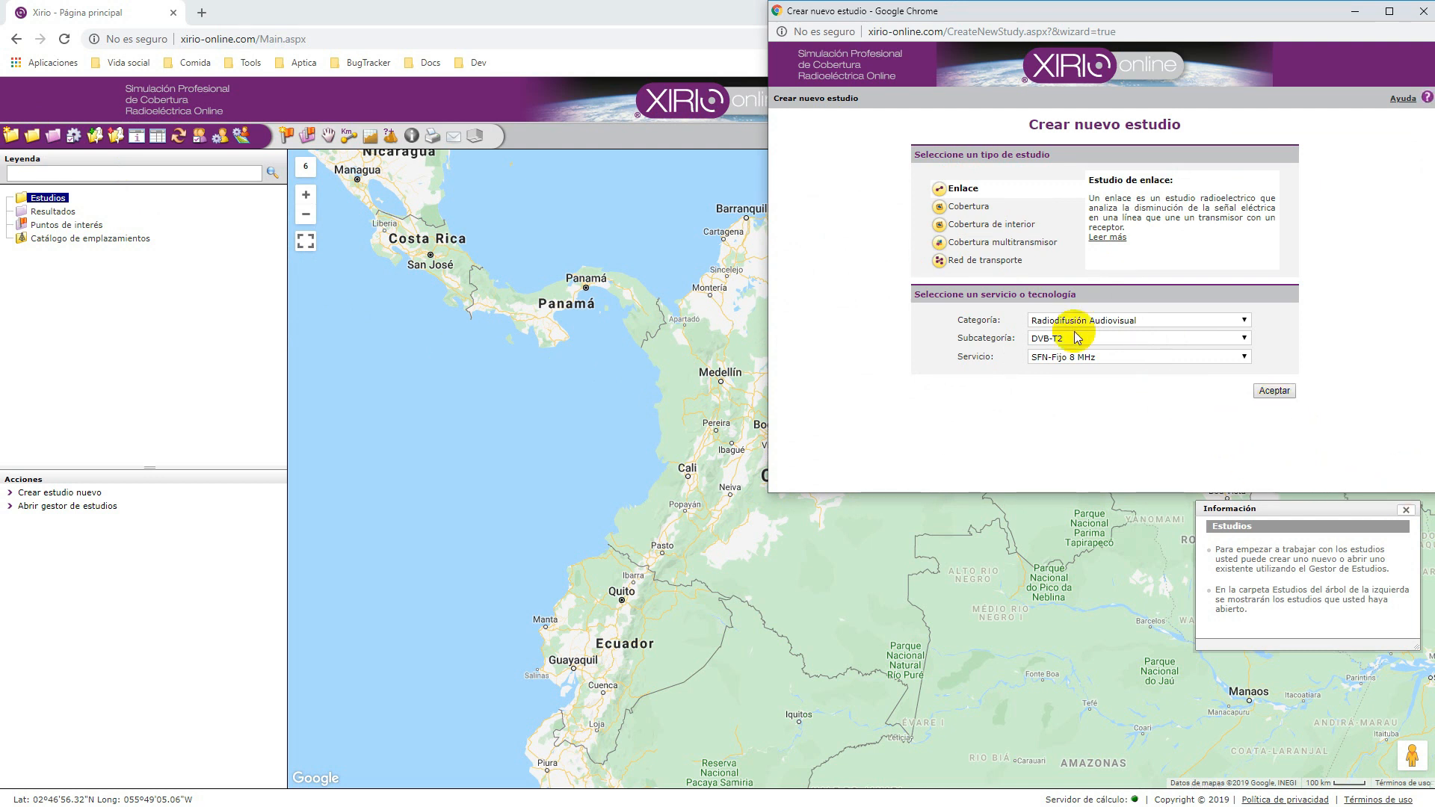
left_click(1173, 323)
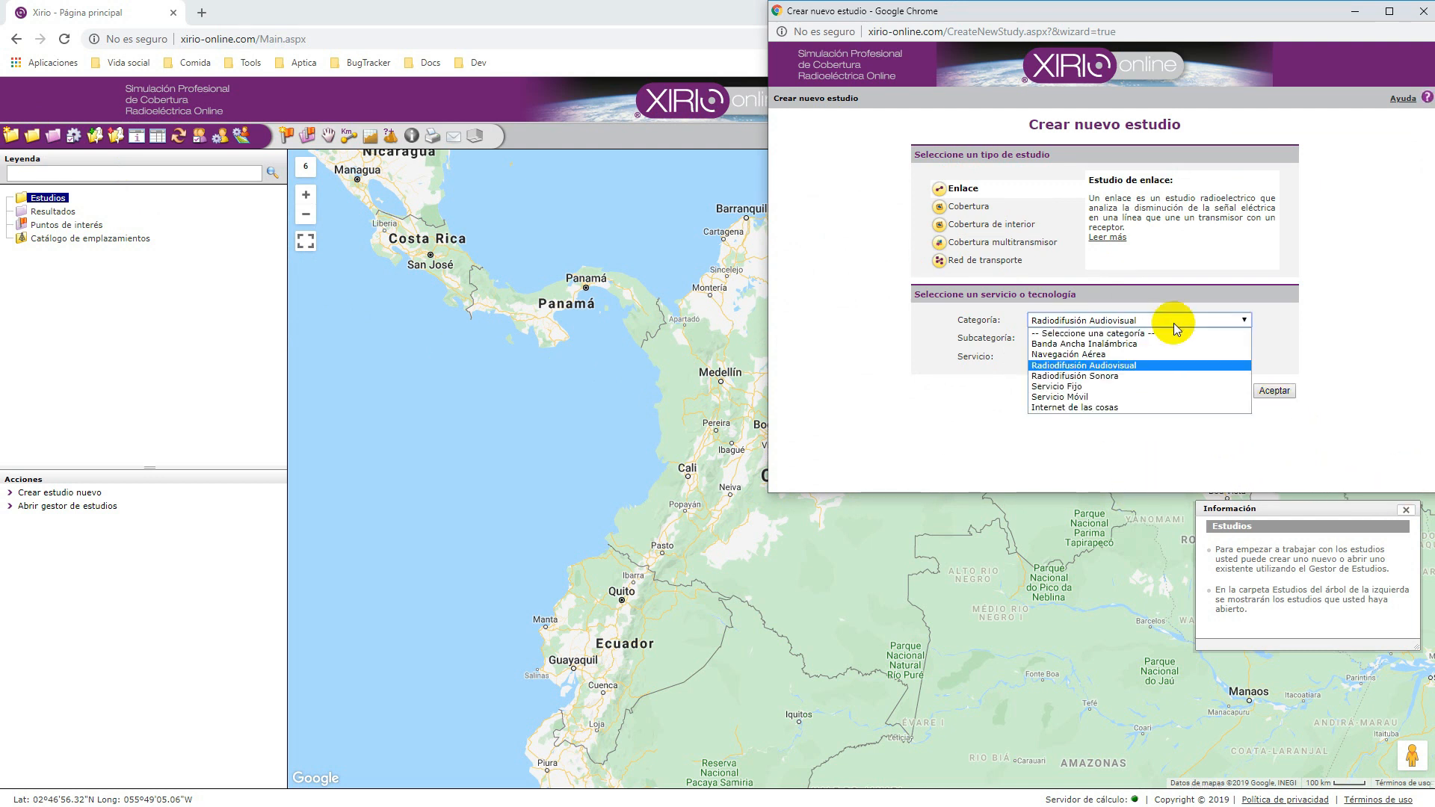
left_click(1162, 387)
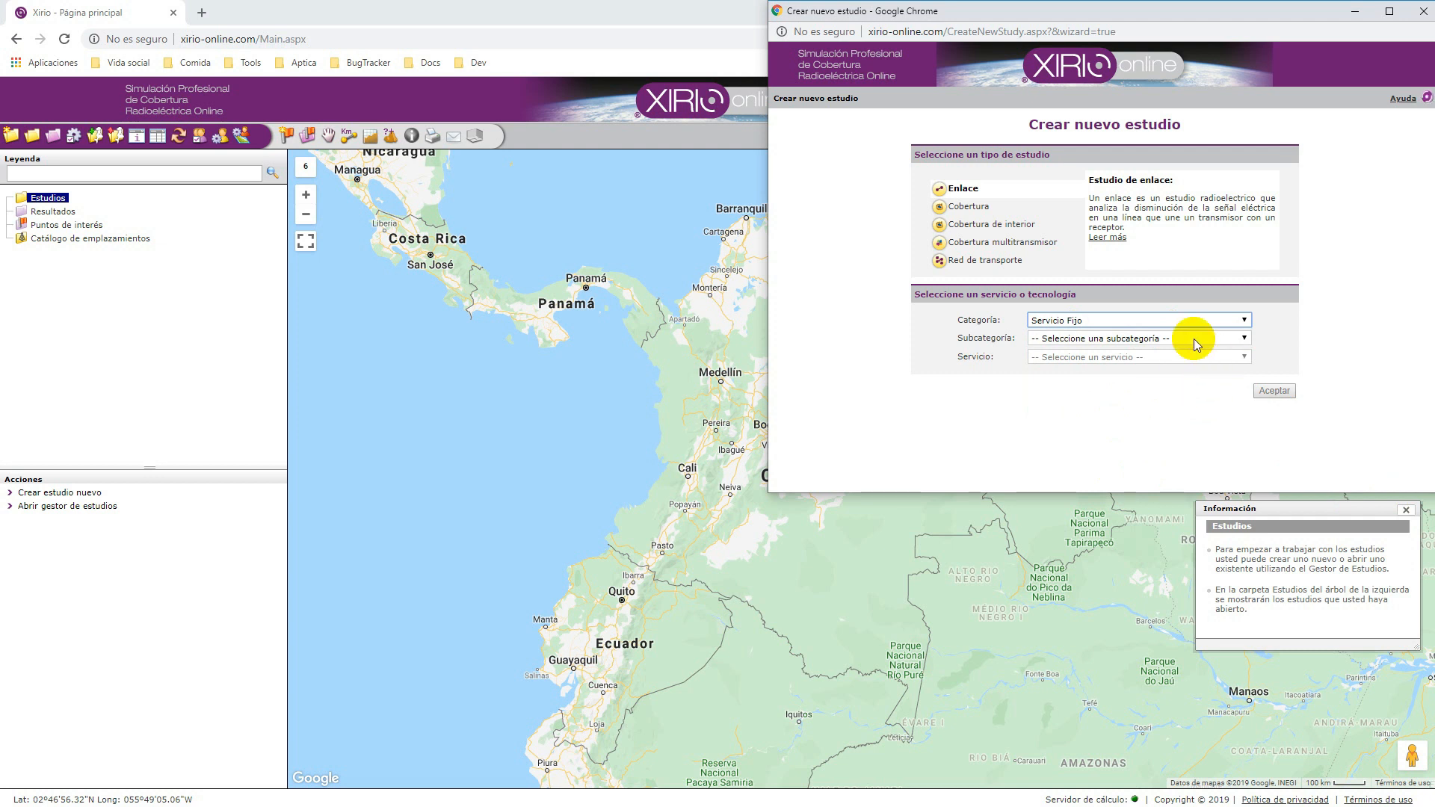
left_click(1163, 314)
left_click(1164, 314)
left_click(1158, 340)
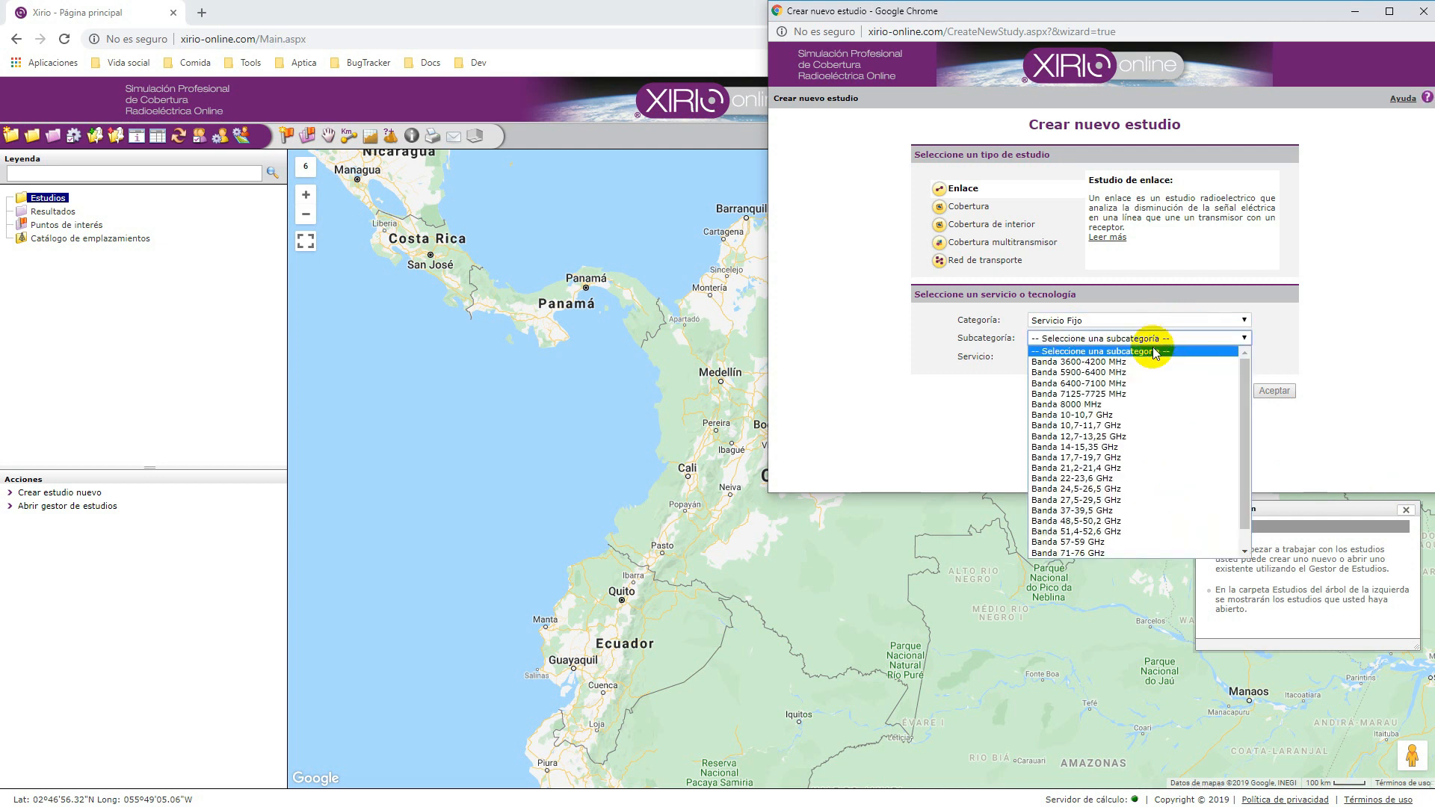
left_click(1108, 449)
left_click(1113, 356)
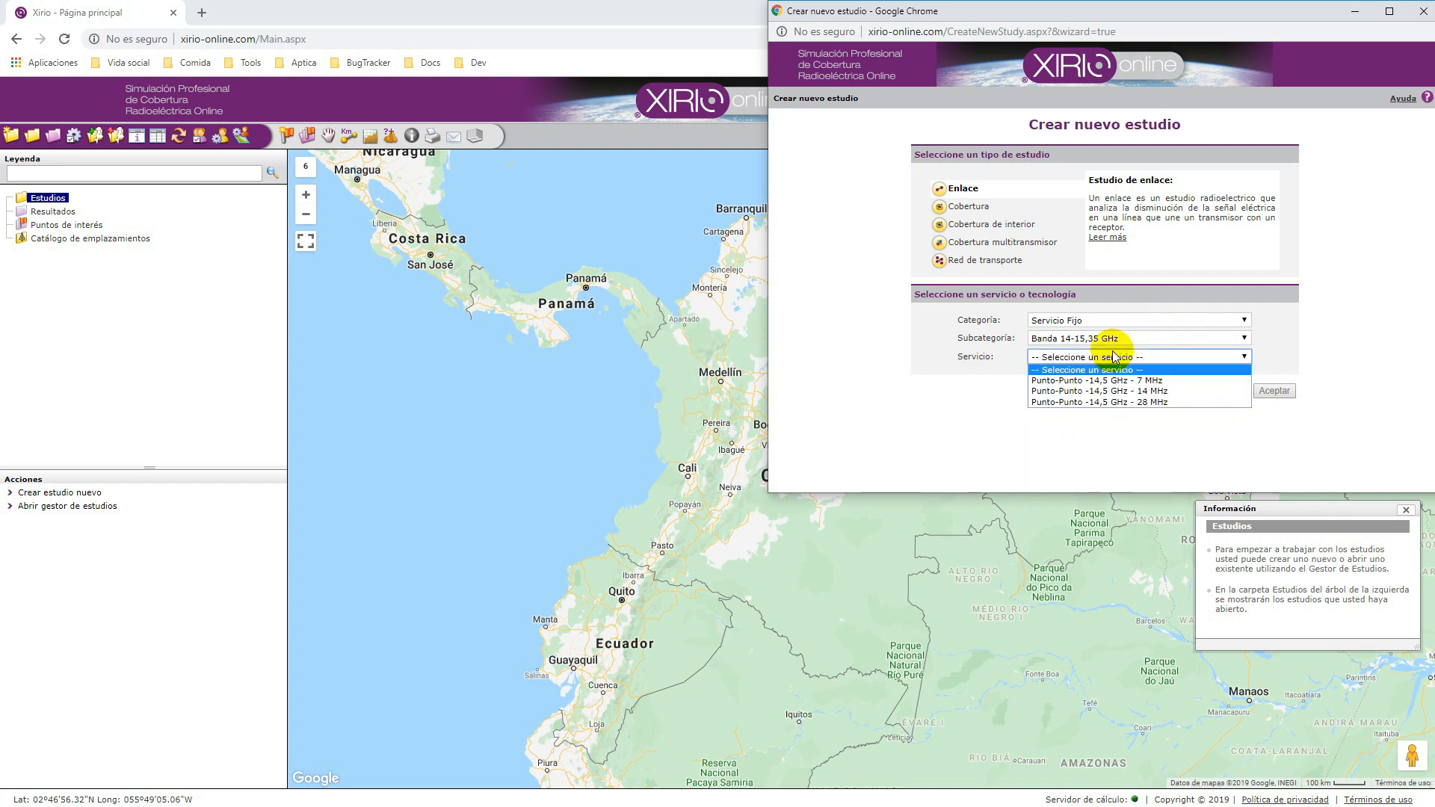
left_click(1163, 404)
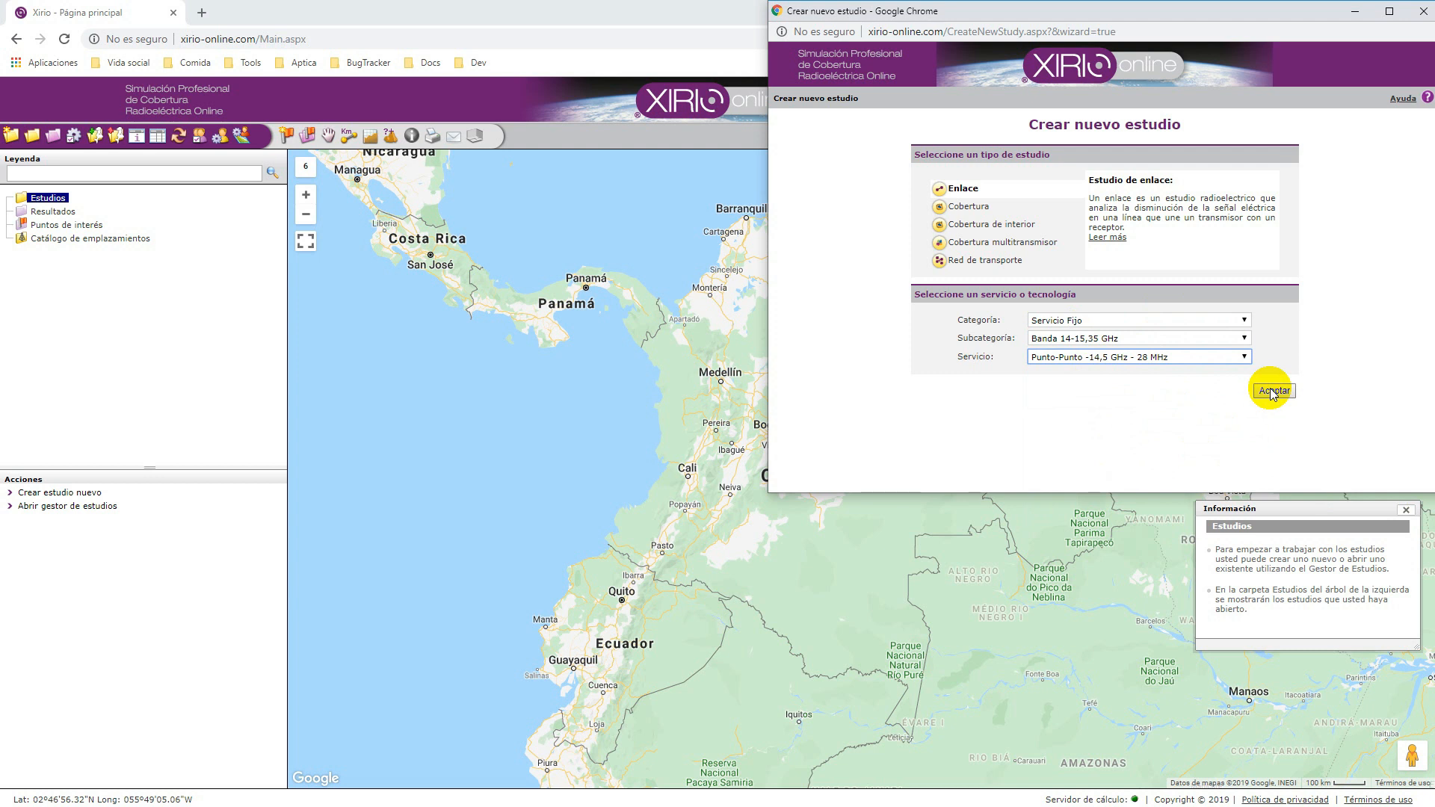
left_click(1270, 390)
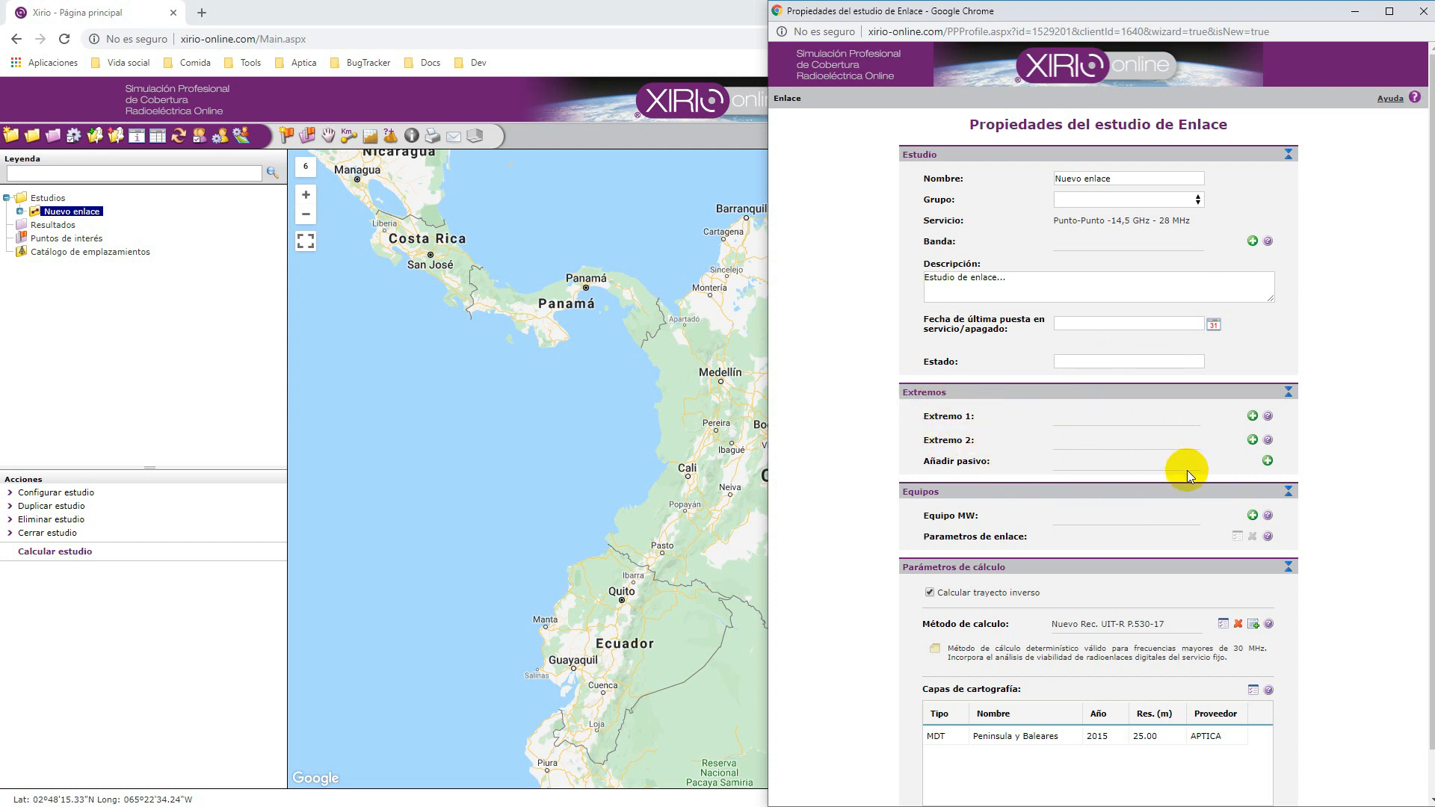
- Add Extremo 1 to the link with the catalogue site Emplazamiento Extremo 1 Colombia and accept its default radio parameters
left_click(1252, 417)
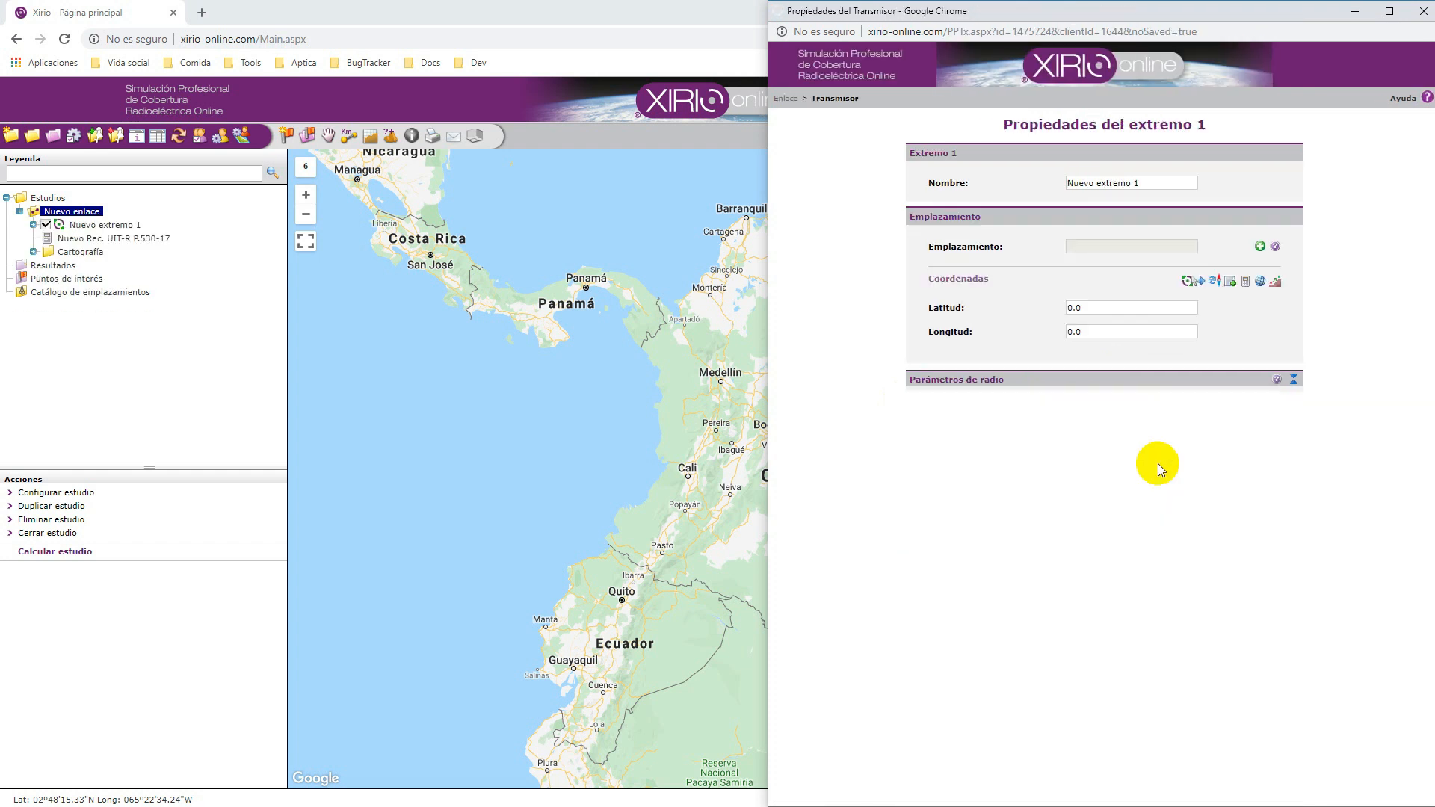
left_click(1253, 247)
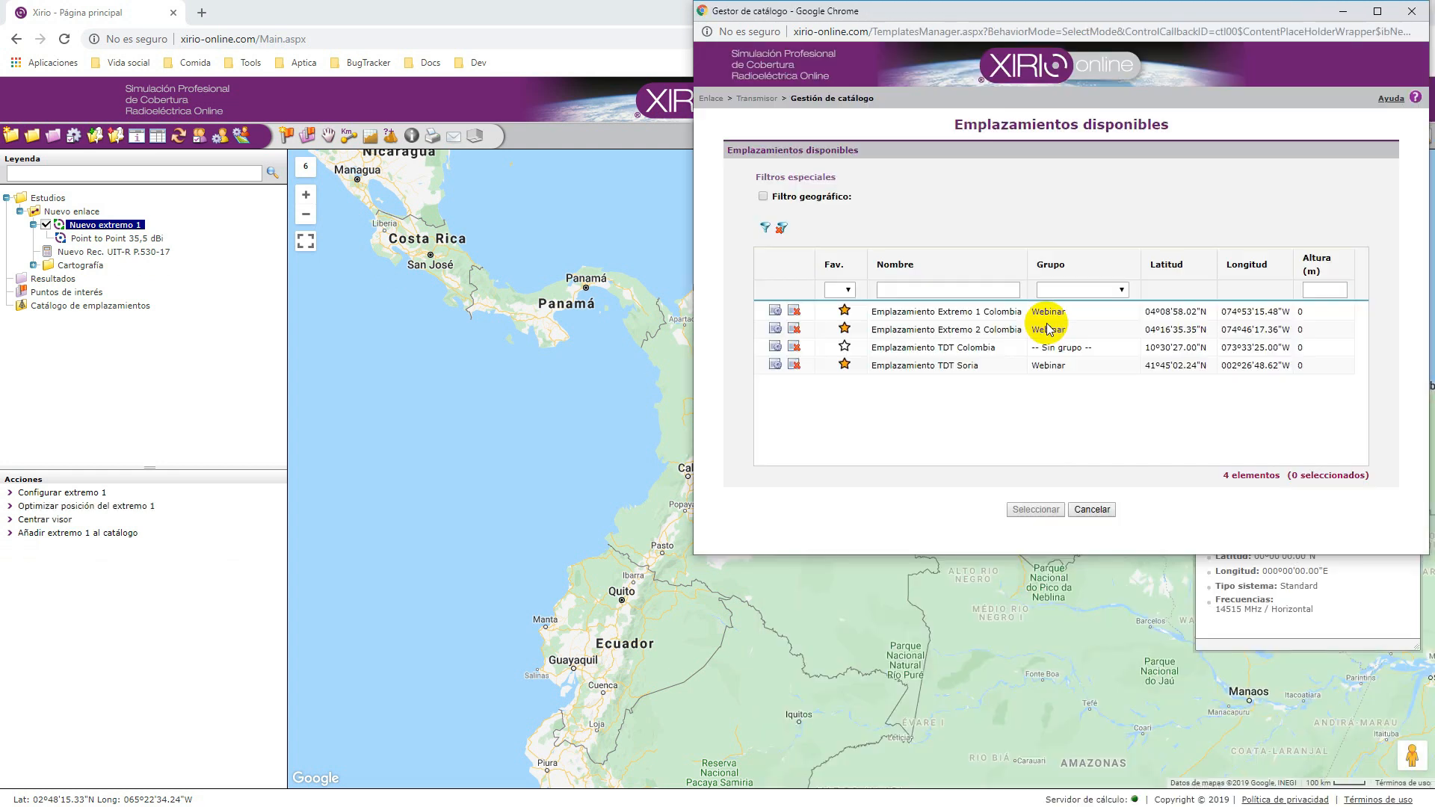
left_click(925, 314)
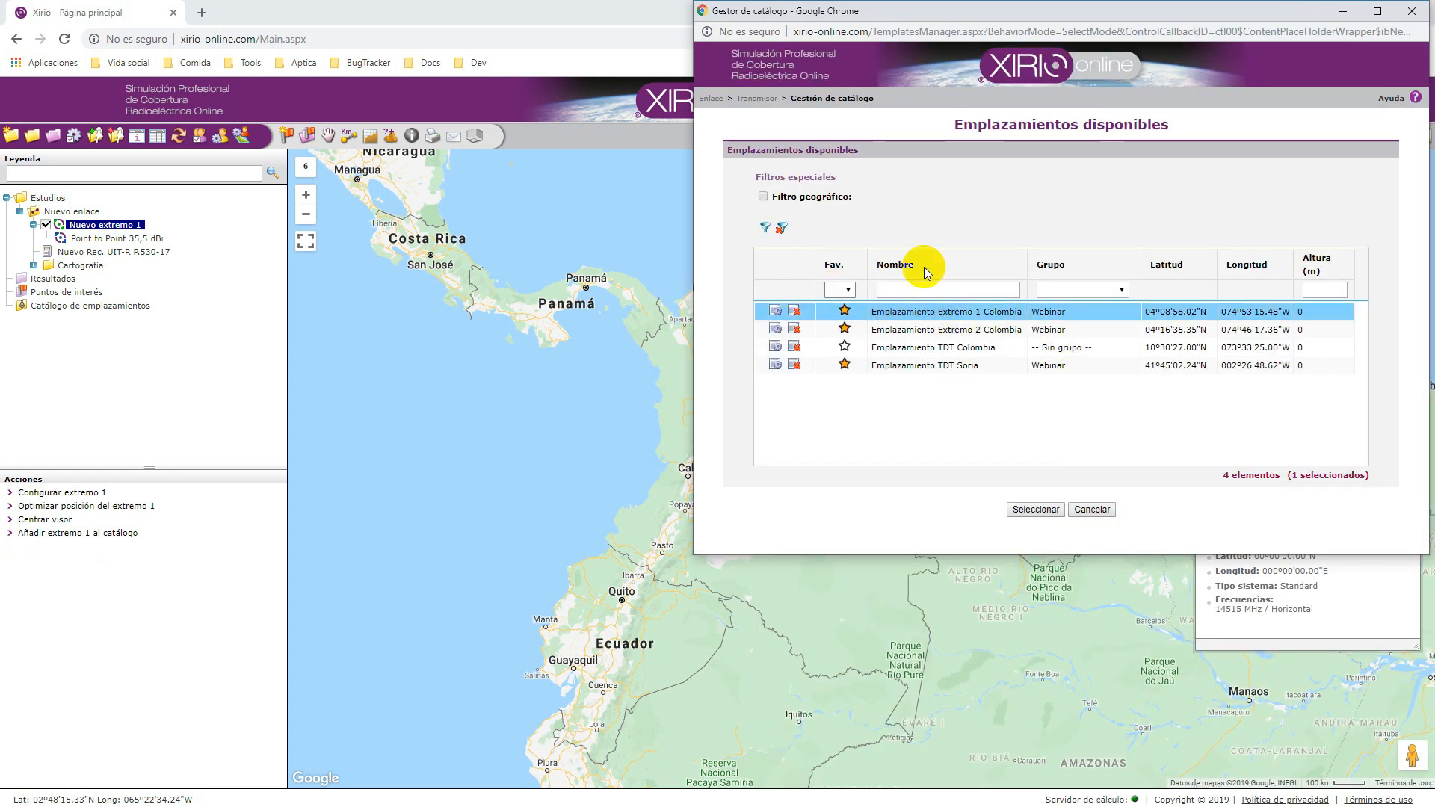
left_click(1036, 513)
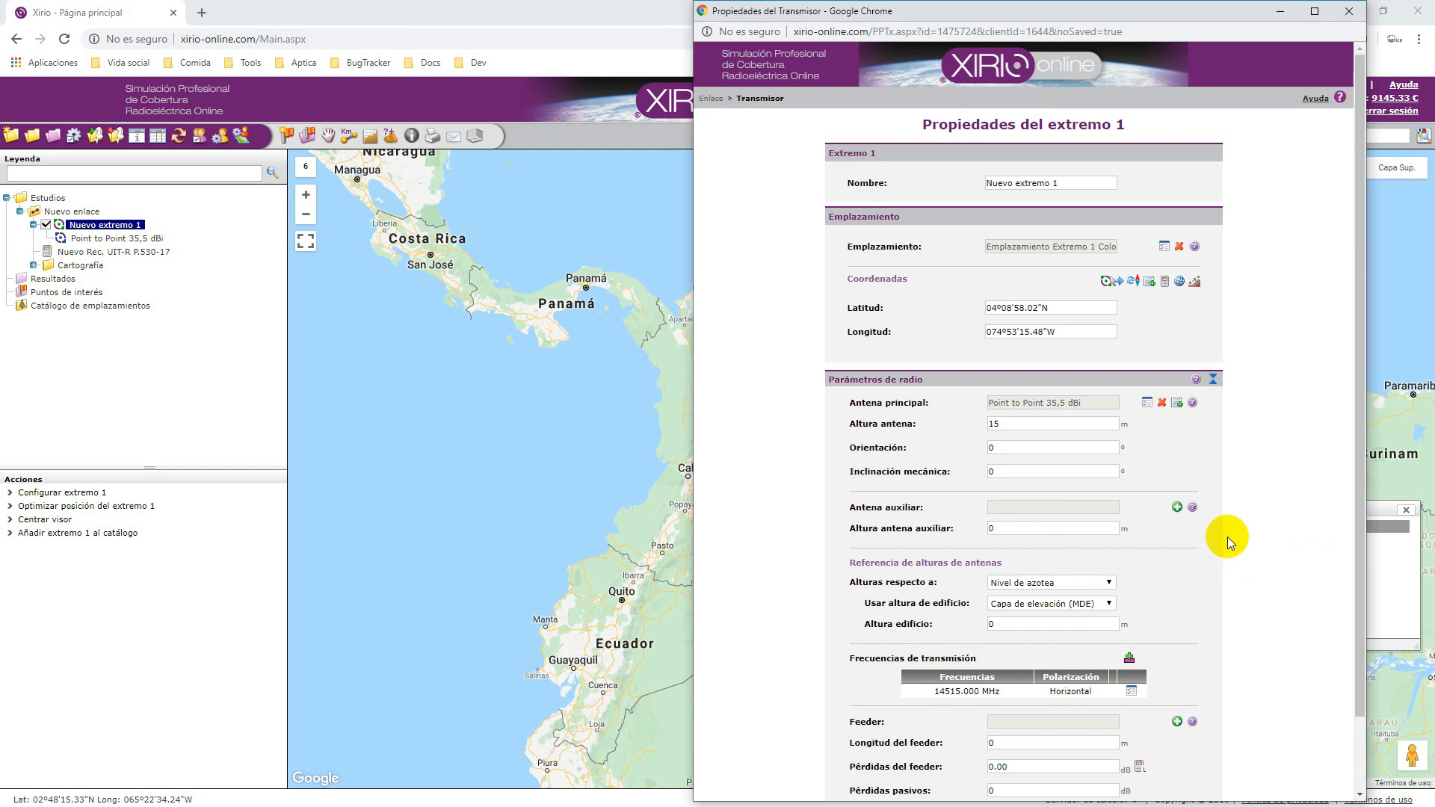
scroll(1227, 536, "down", 1)
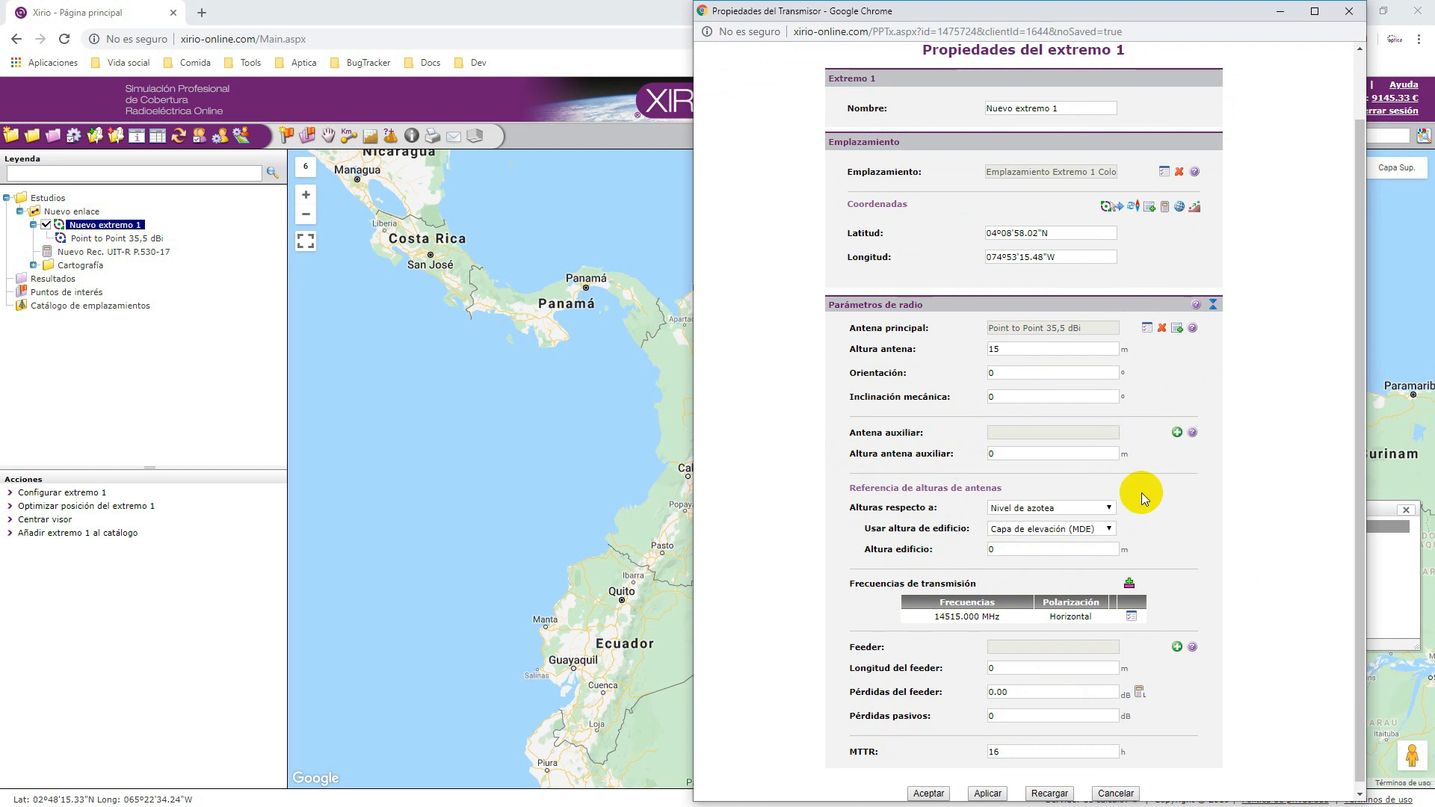
left_click(1097, 509)
left_click(1204, 514)
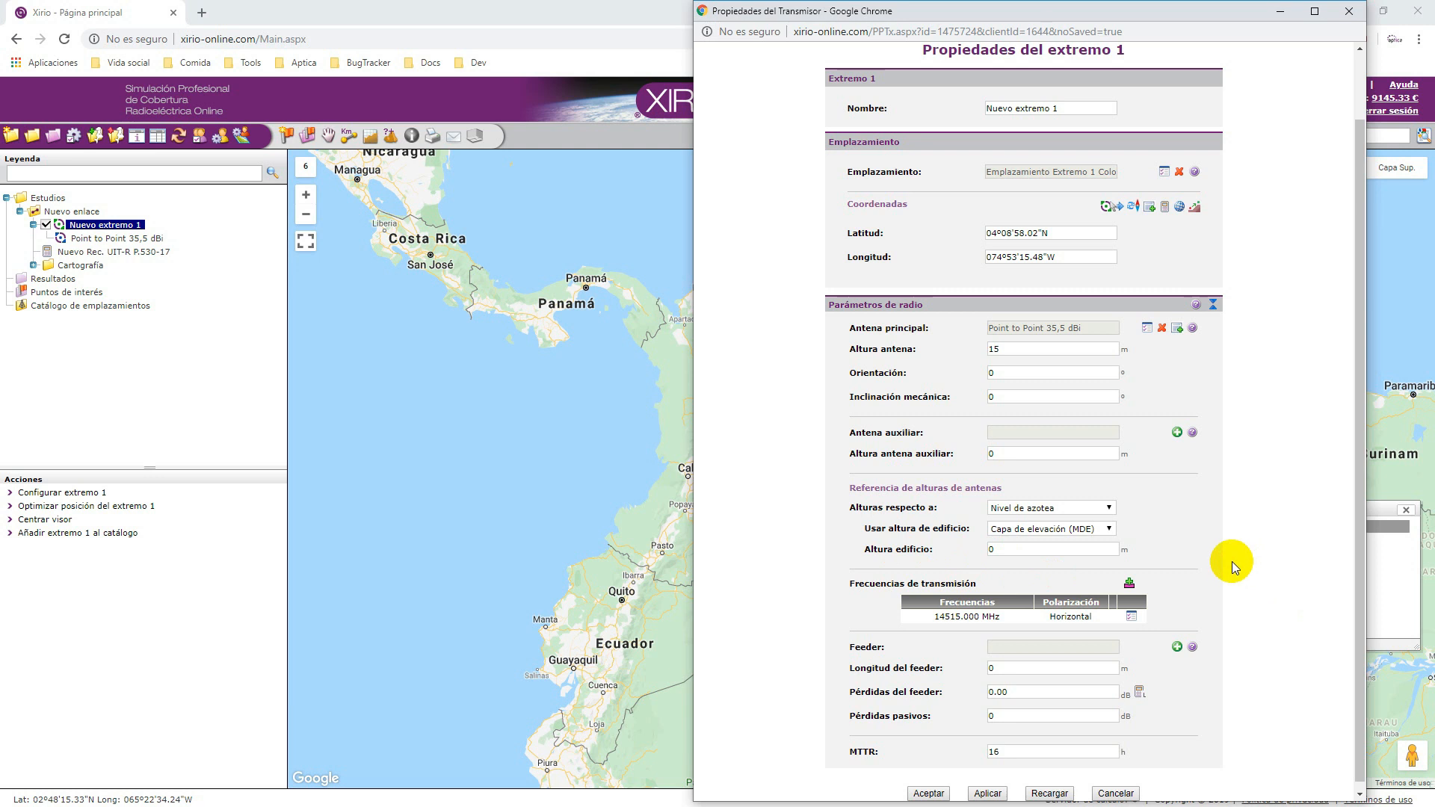
scroll(972, 619, "down", 1)
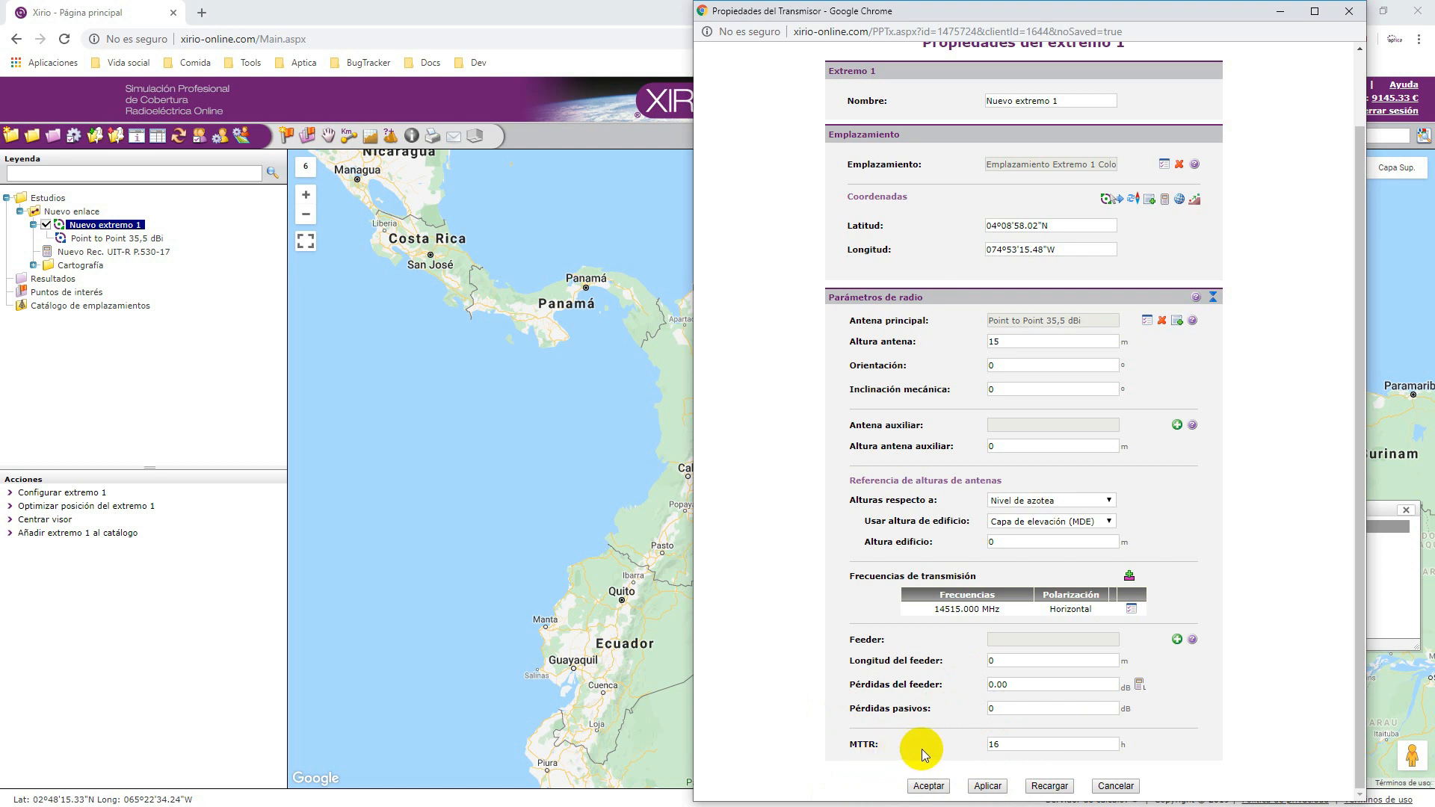
left_click(944, 781)
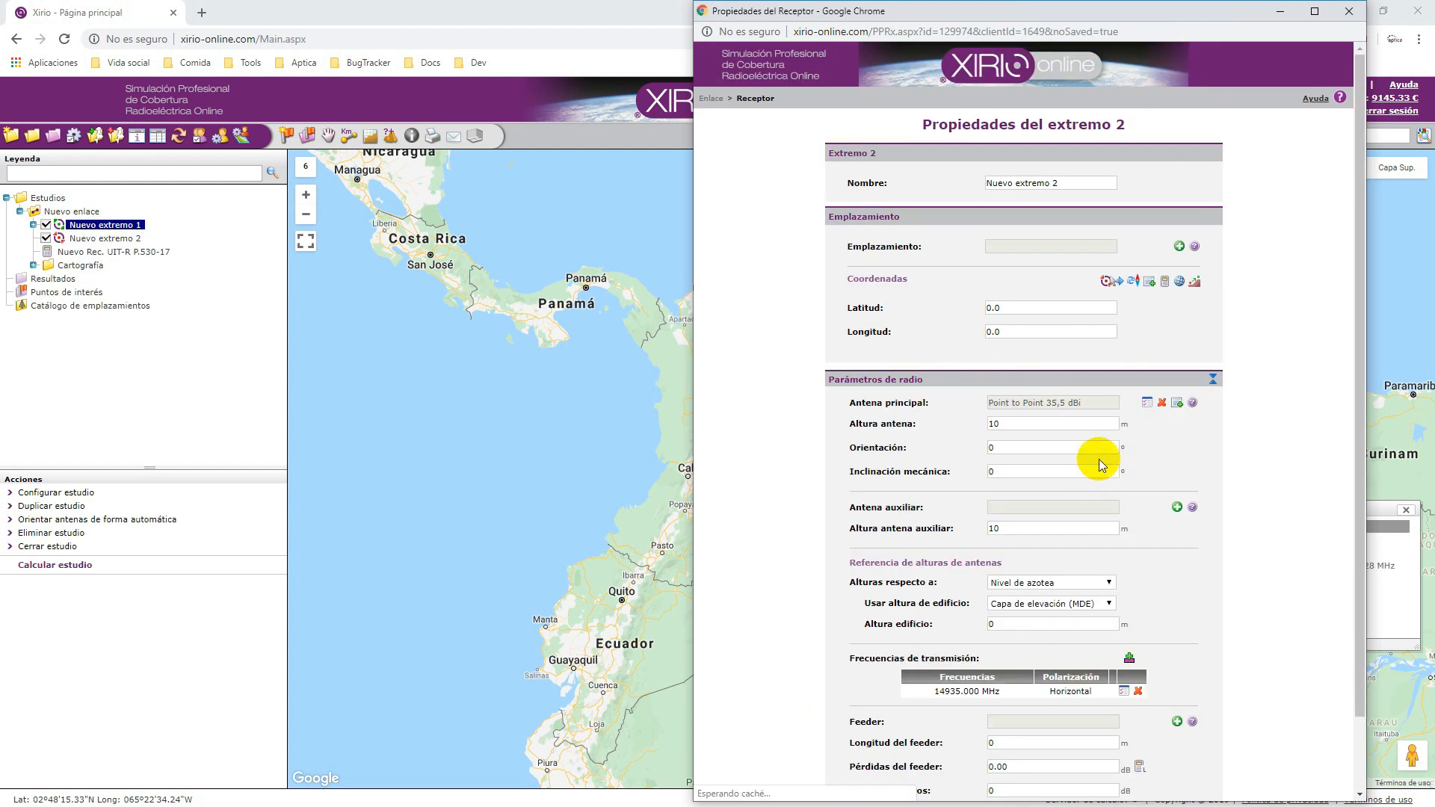
- Assign the catalogue site Emplazamiento Extremo 2 Colombia to Extremo 2 and accept its properties
left_click(1179, 247)
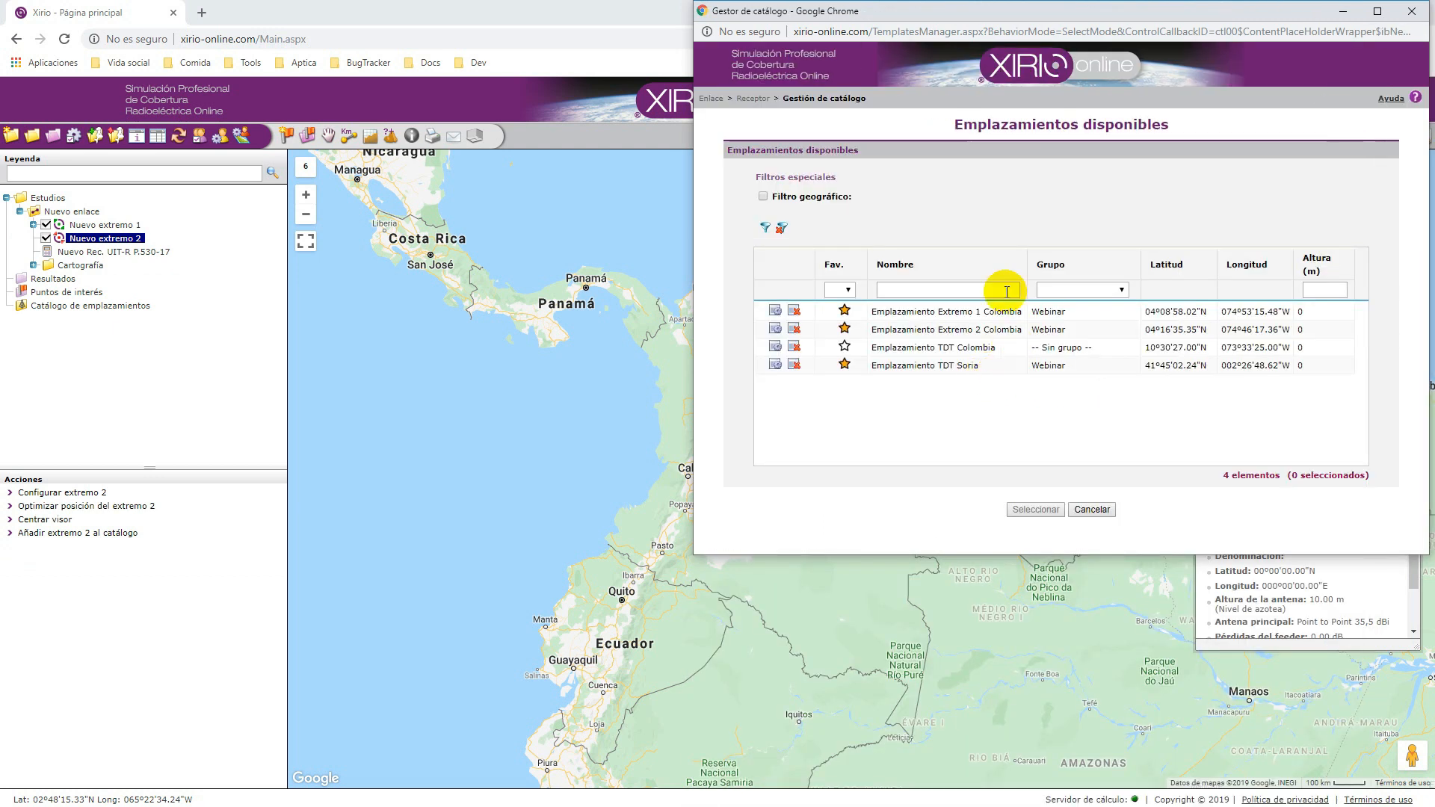
left_click(948, 329)
left_click(1035, 510)
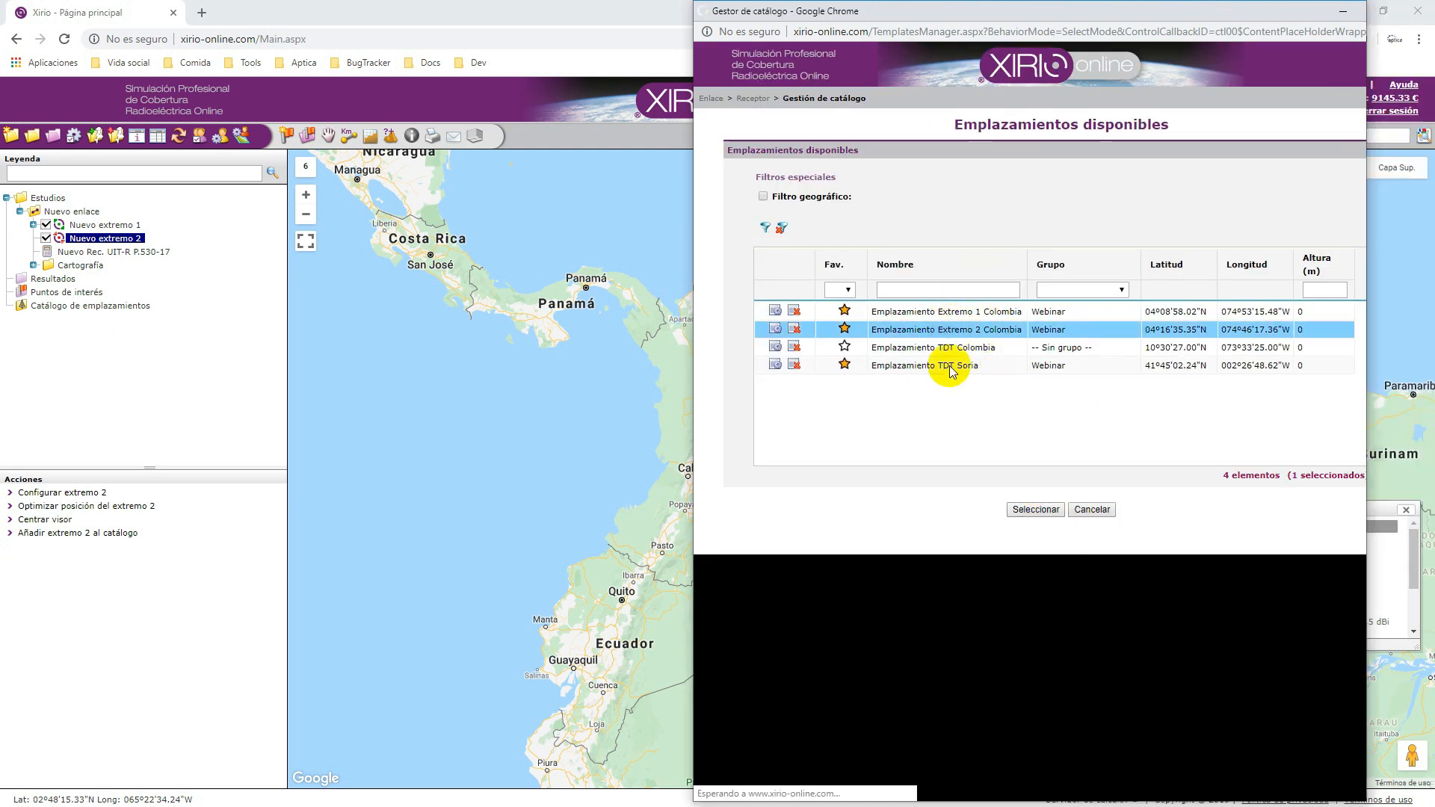
scroll(1039, 505, "down", 2)
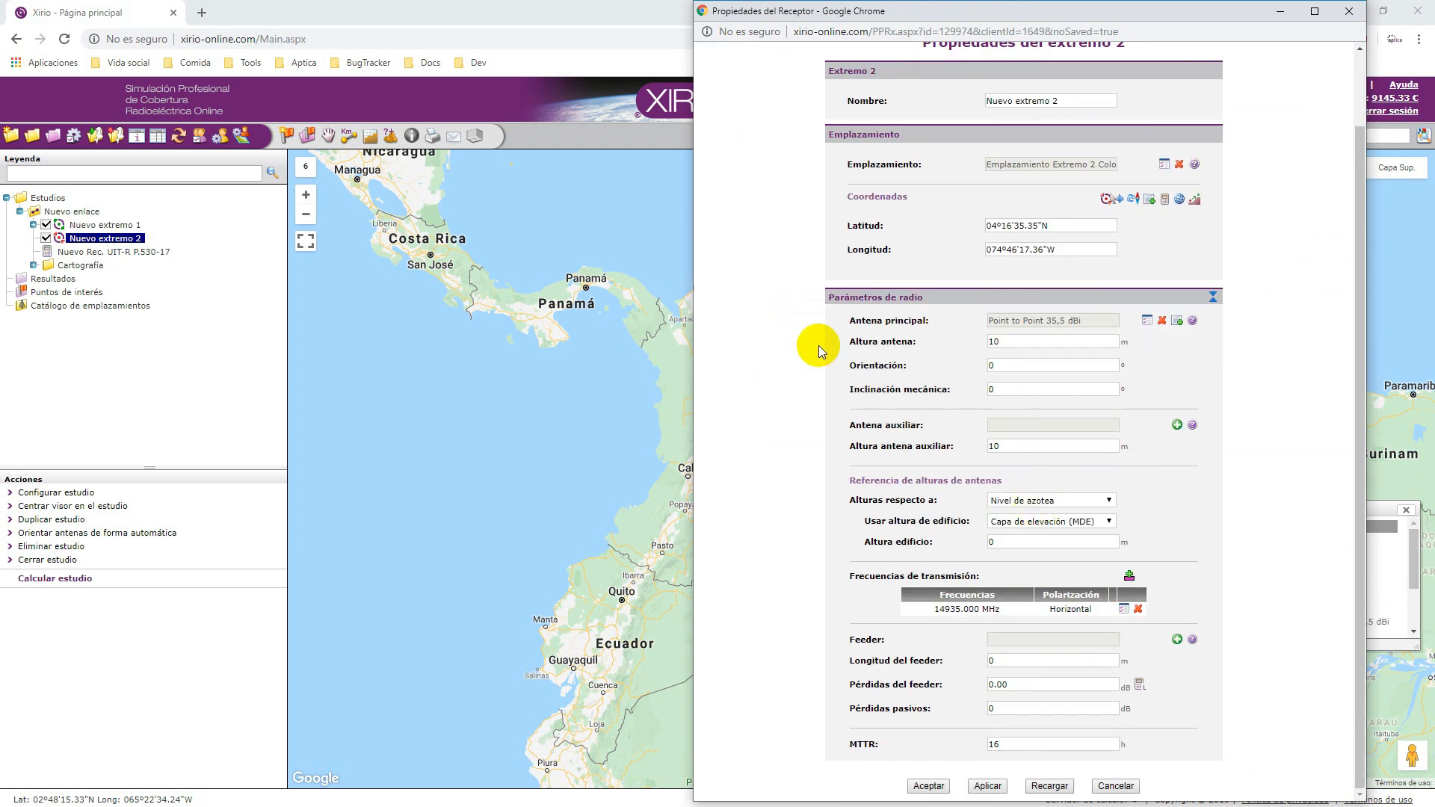
left_click(928, 785)
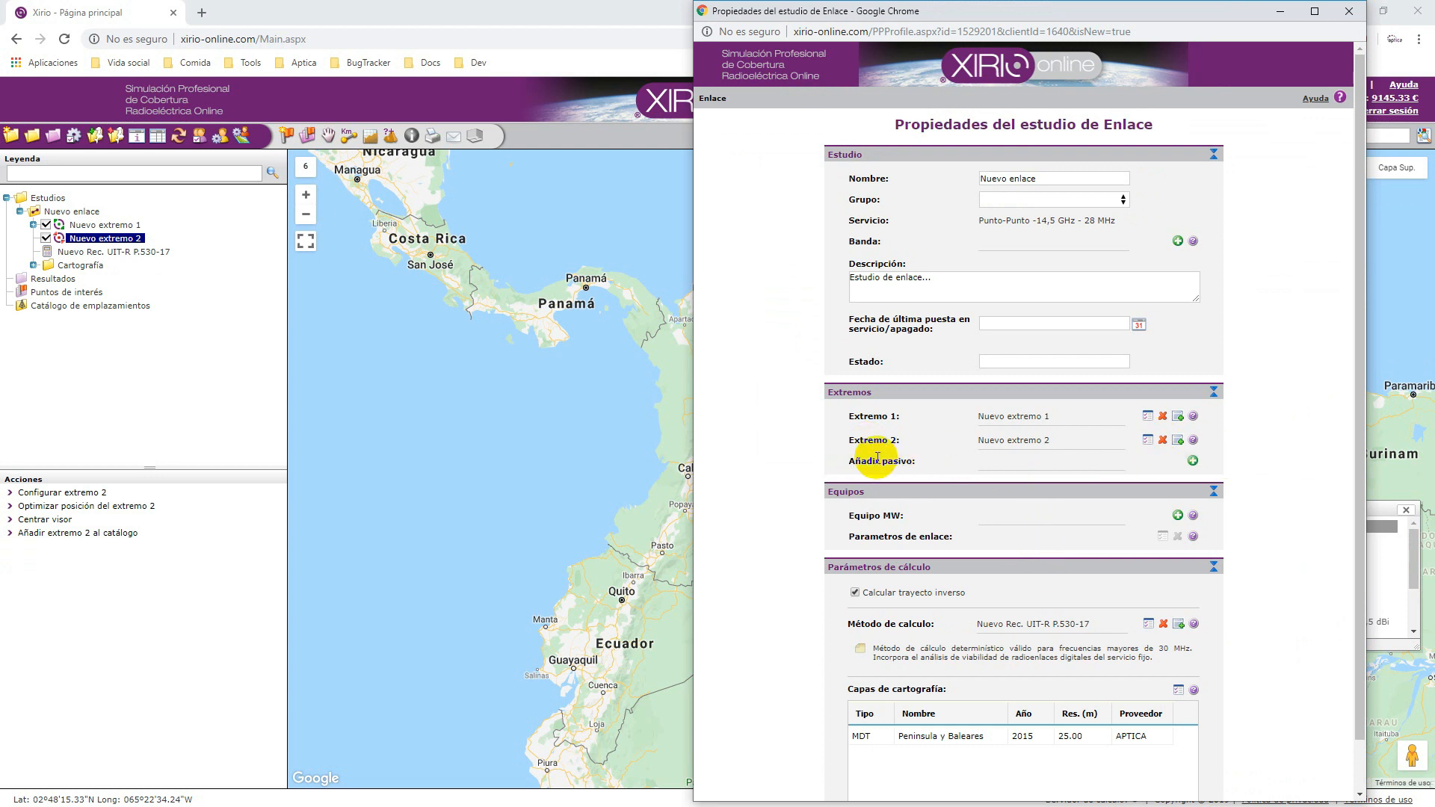
- Add the radio equipment Equipo MW 14.5 GHz - 28 Mhz from the catalogue to the link study
left_click(1192, 461)
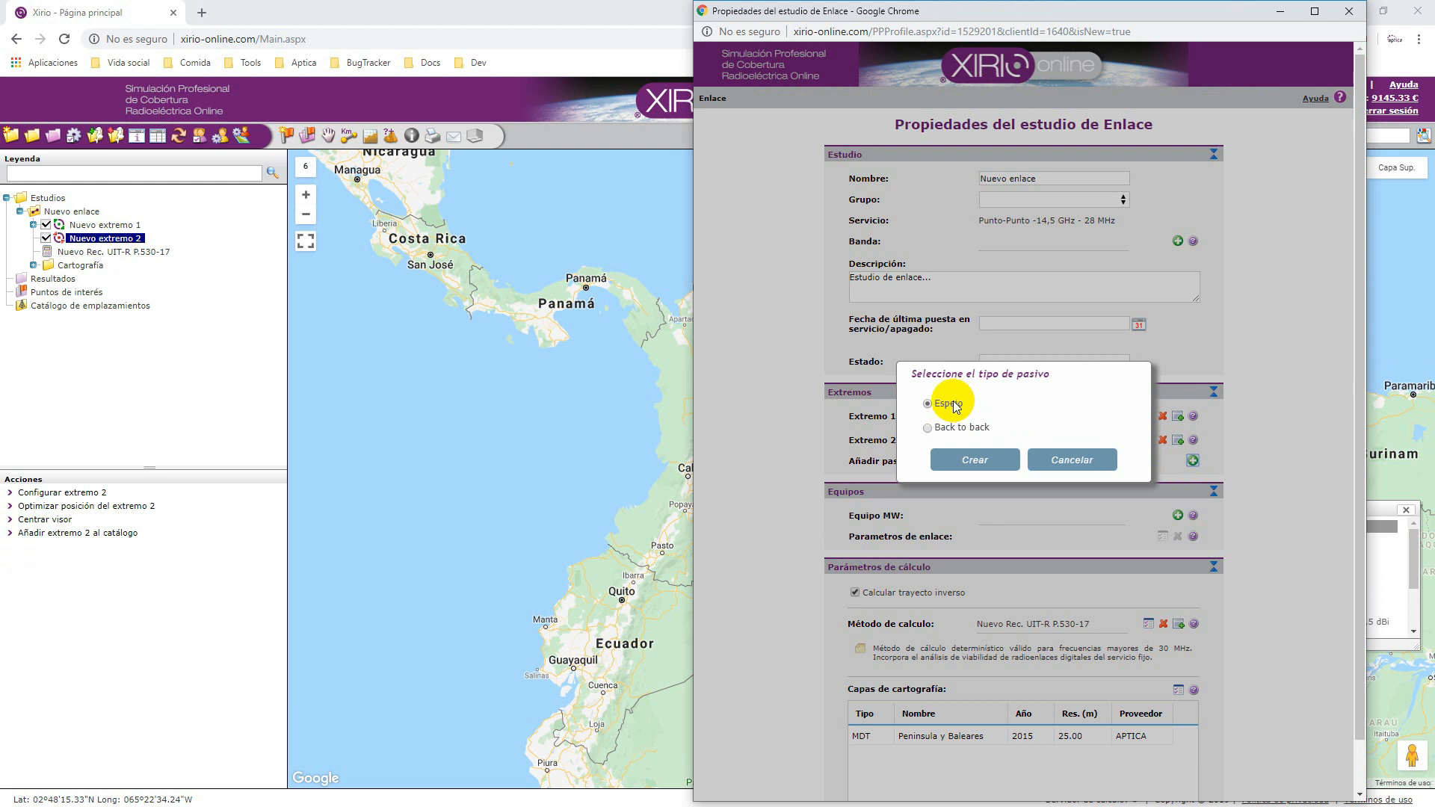
left_click(1070, 459)
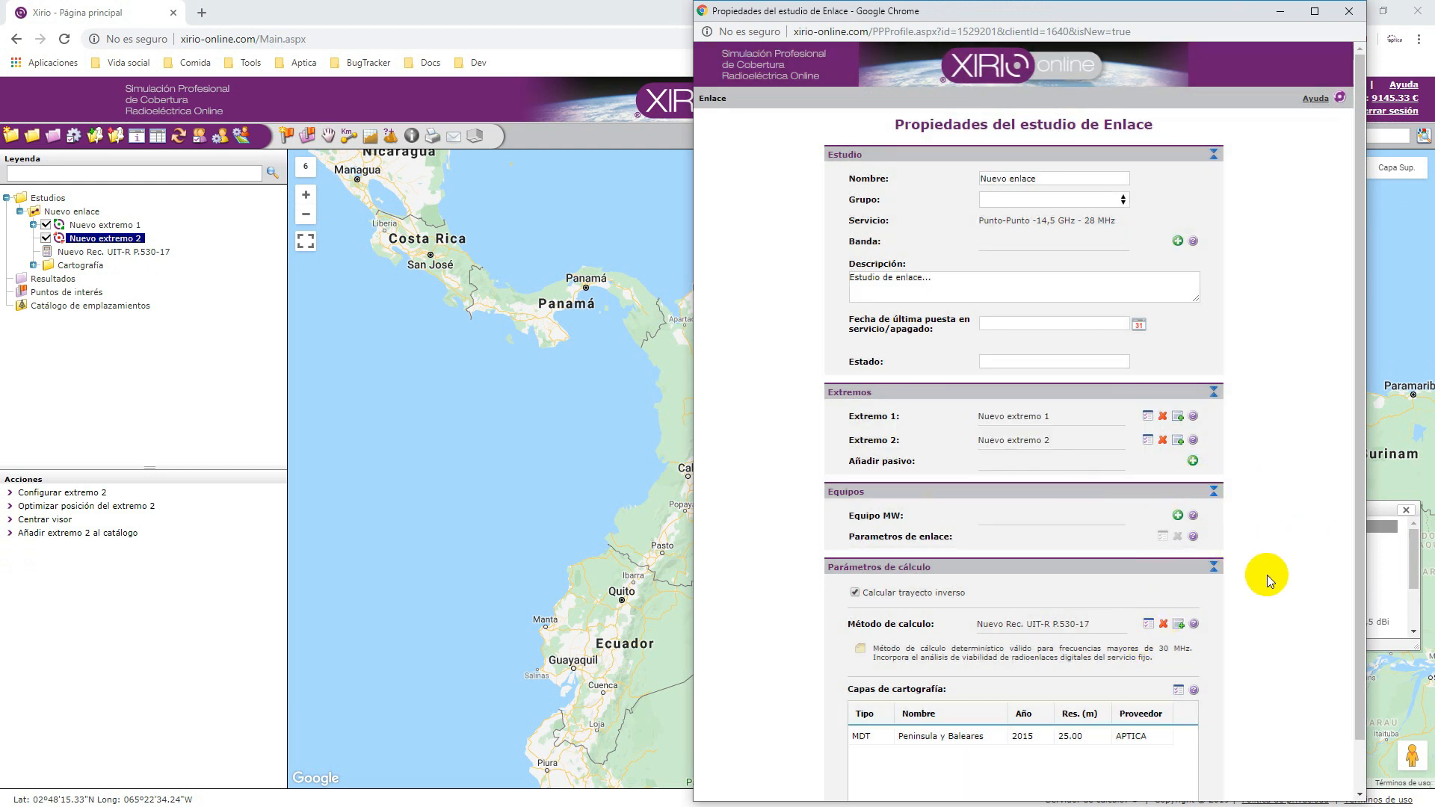
scroll(1258, 562, "down", 1)
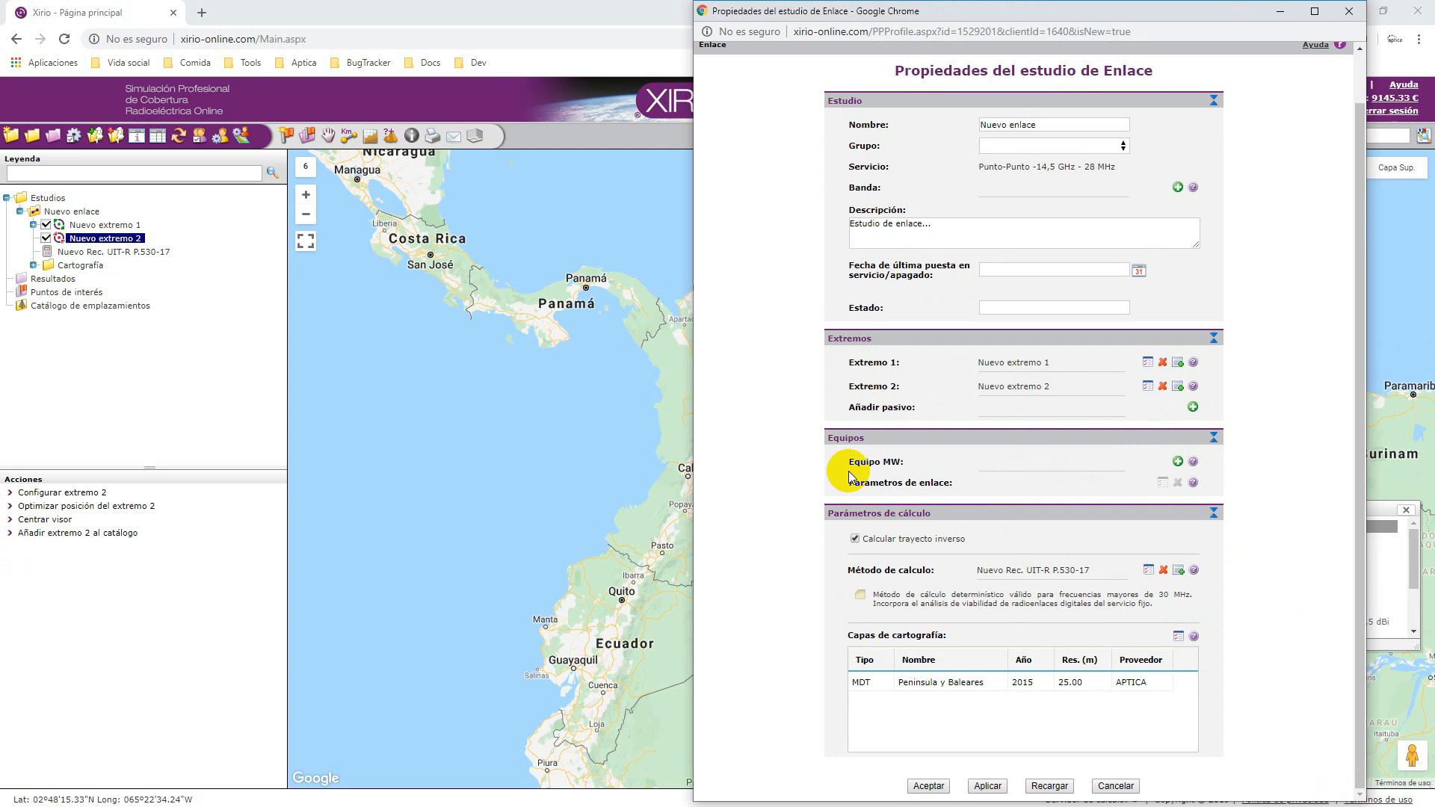
left_click(1178, 461)
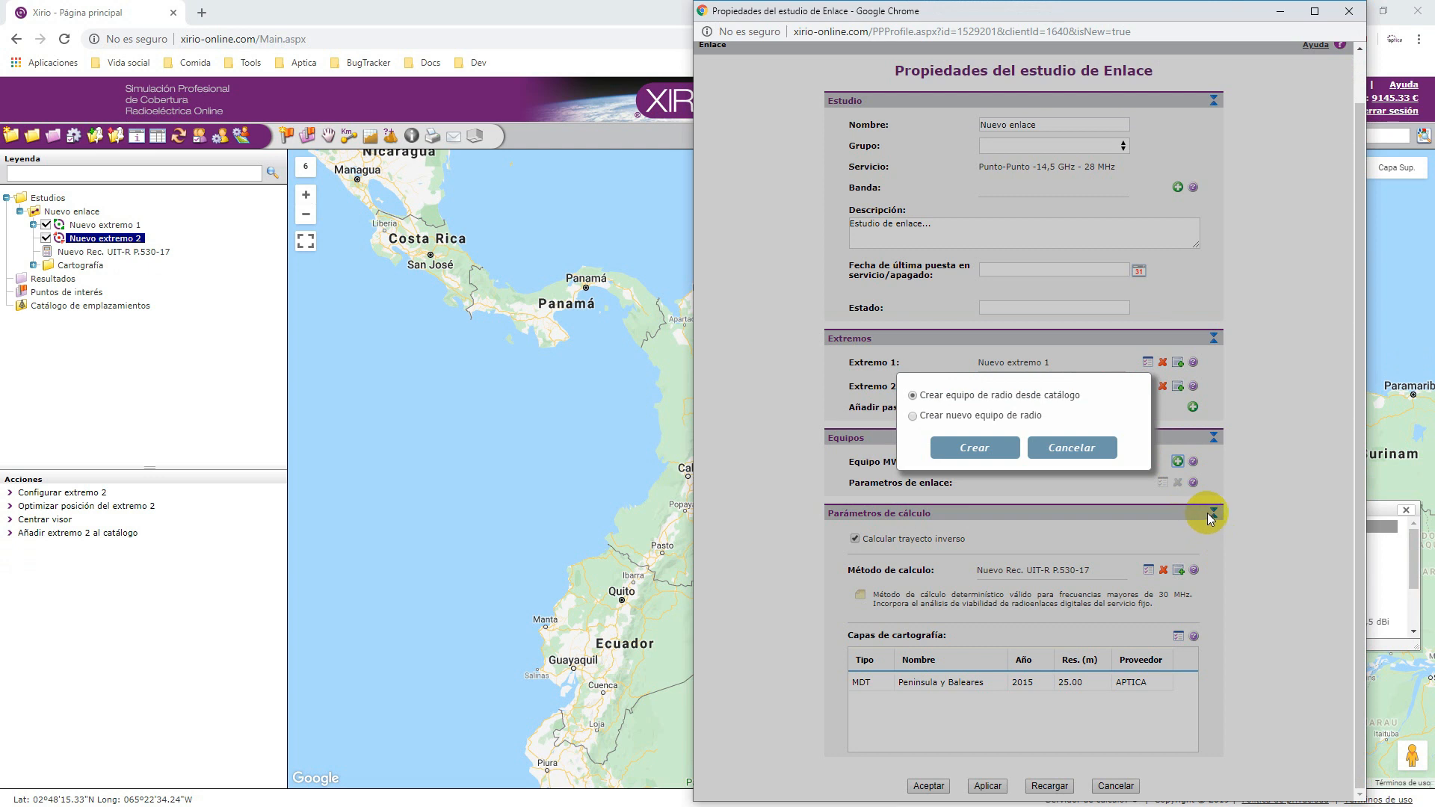
left_click(993, 449)
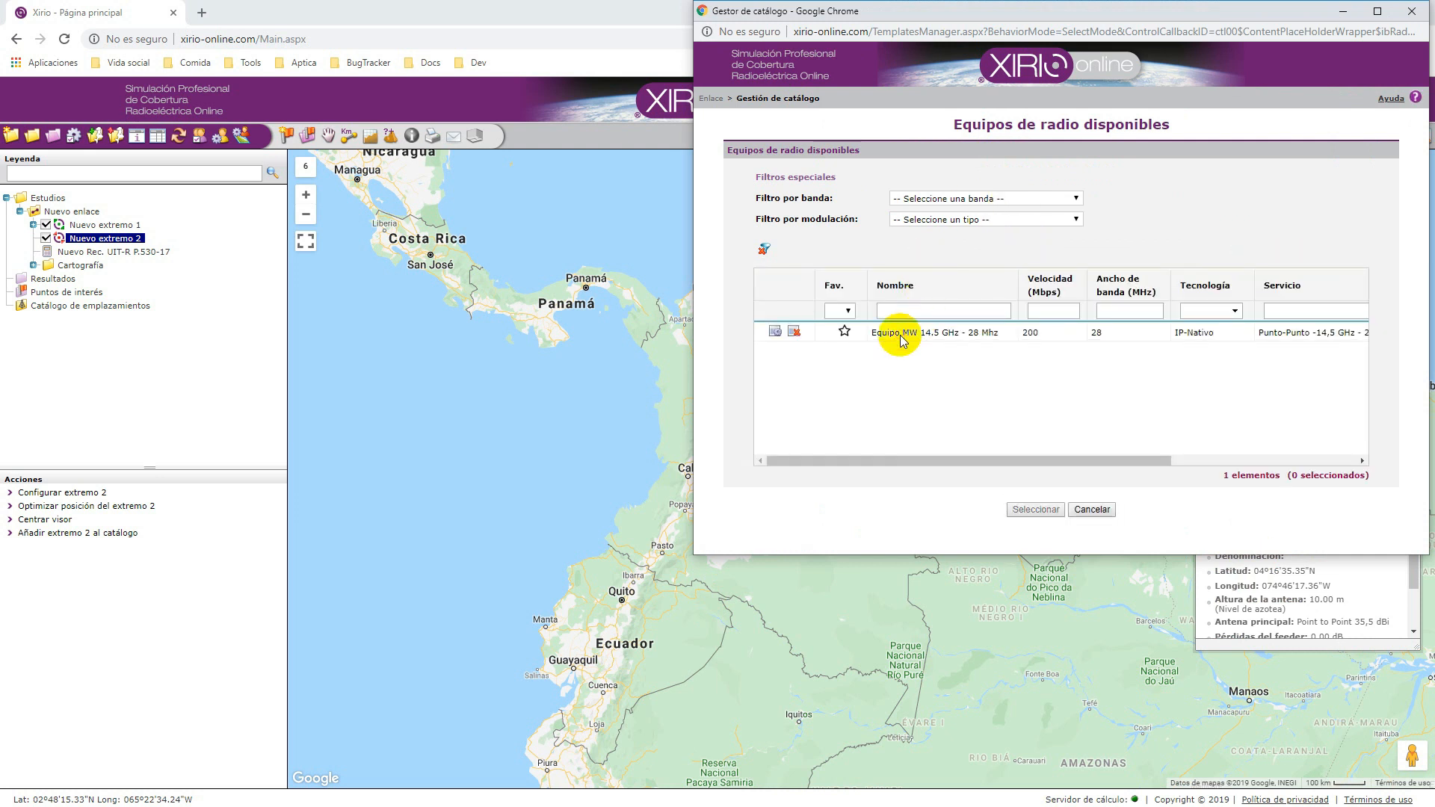
left_click(904, 335)
left_click(1031, 509)
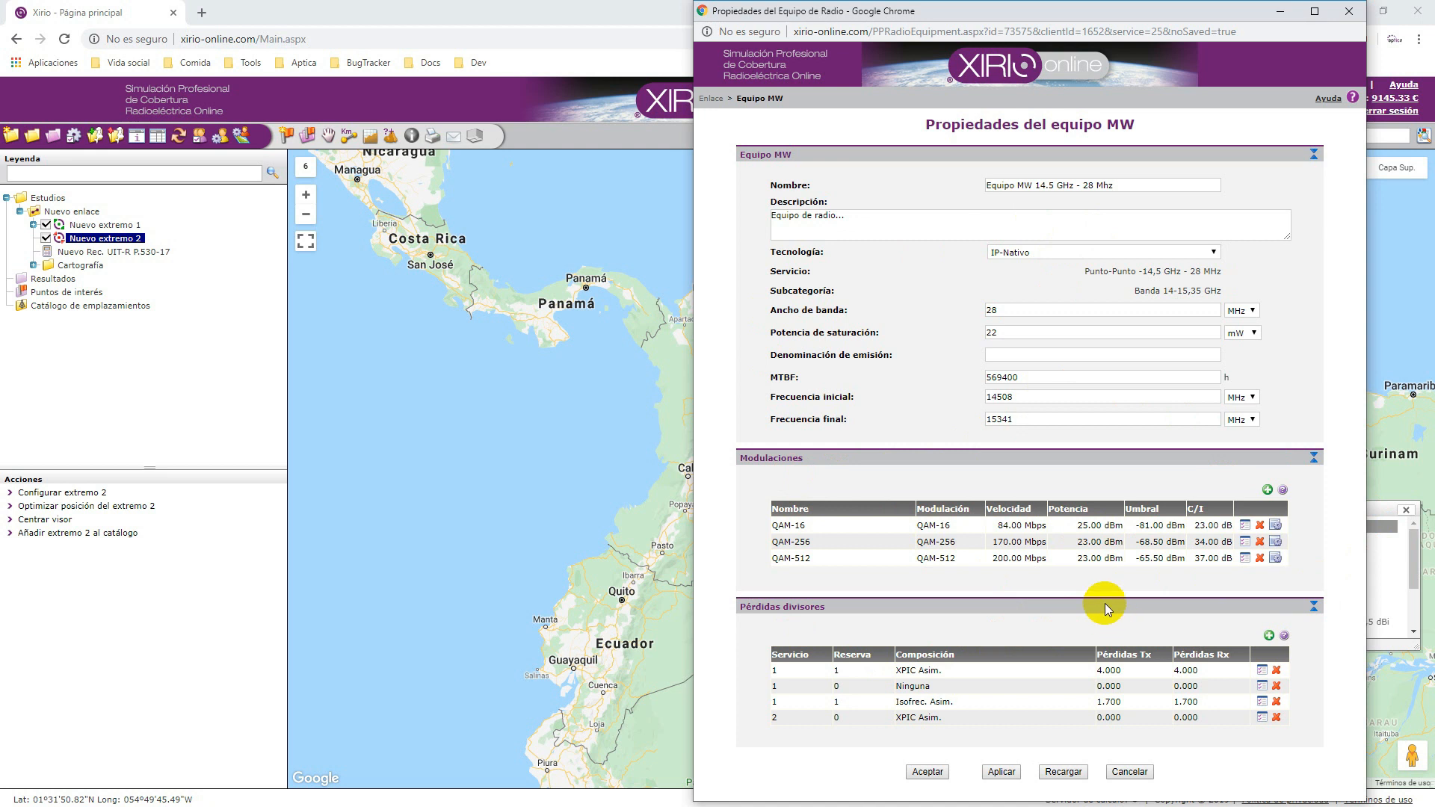
- Examine the QAM-16 modulation's power, threshold, signature and C/I mask settings, and return to the link study properties
left_click(1244, 525)
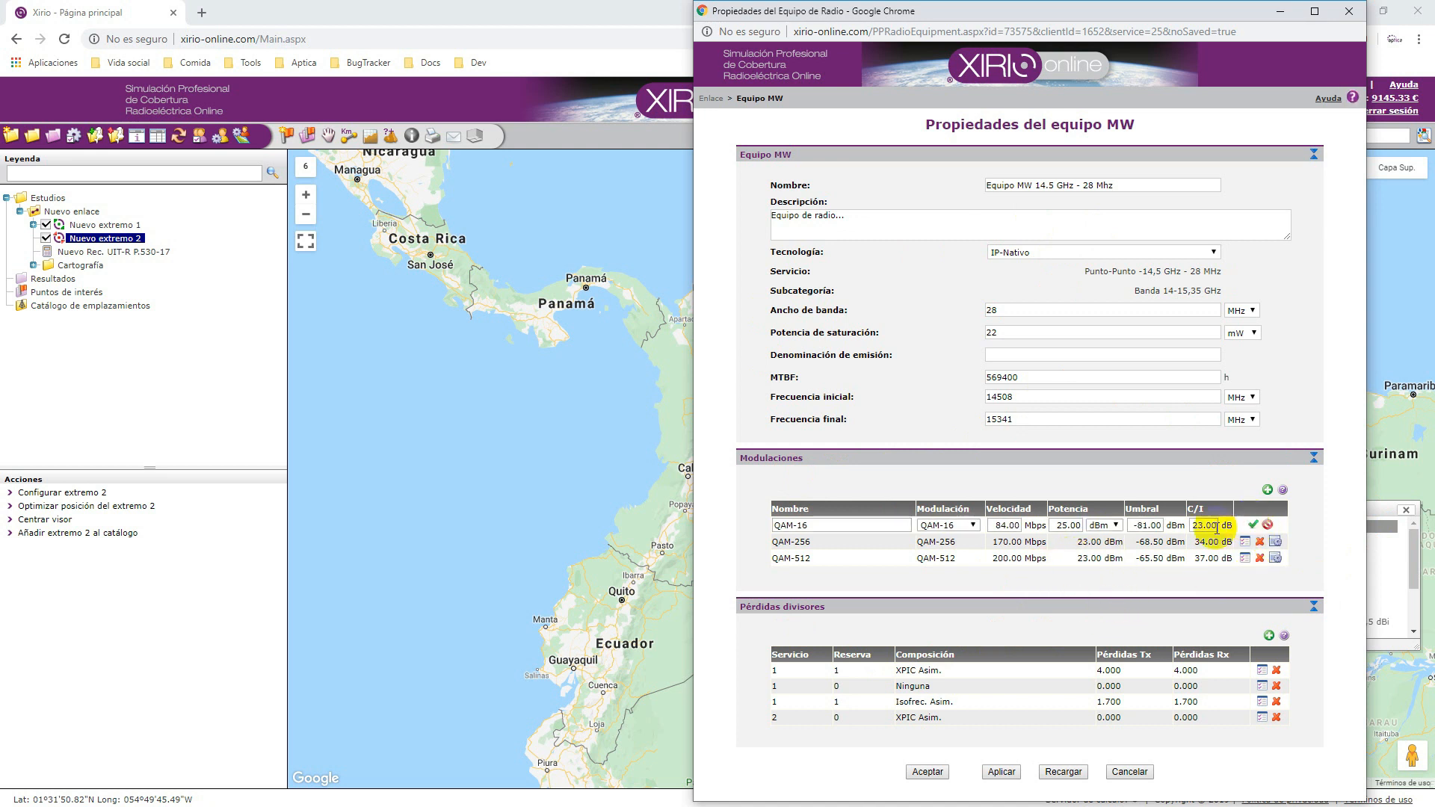
left_click(1267, 525)
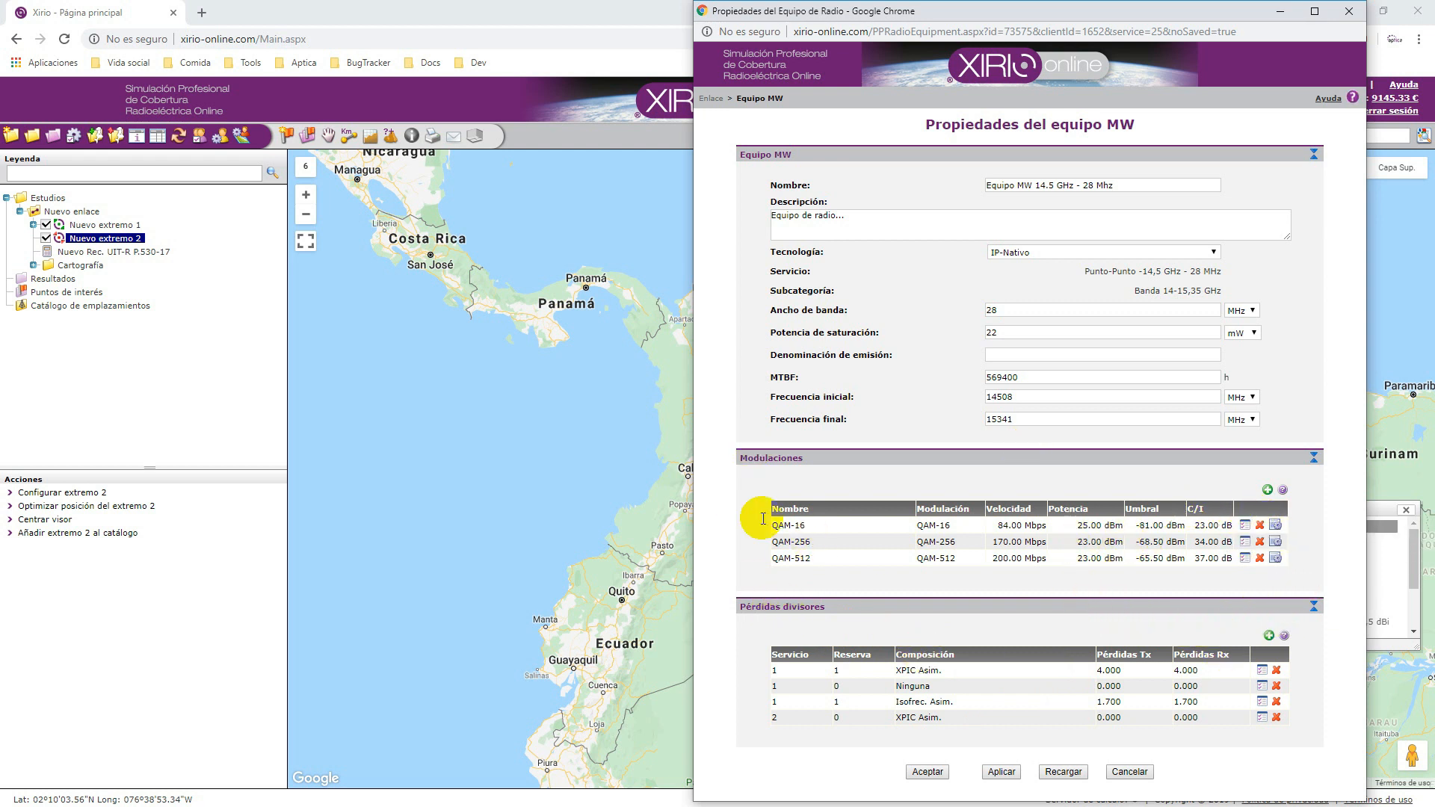
left_click(1276, 525)
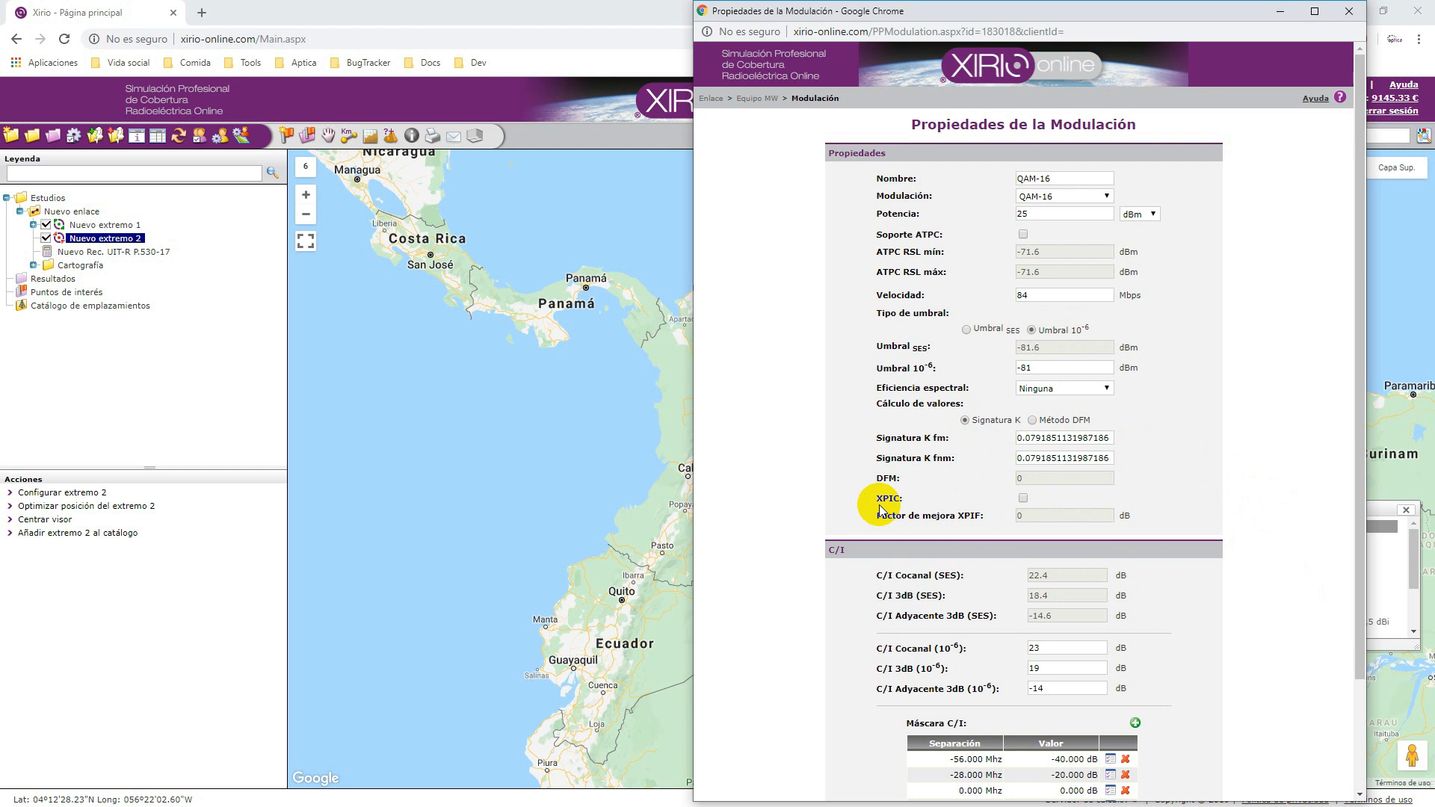
scroll(901, 550, "down", 1)
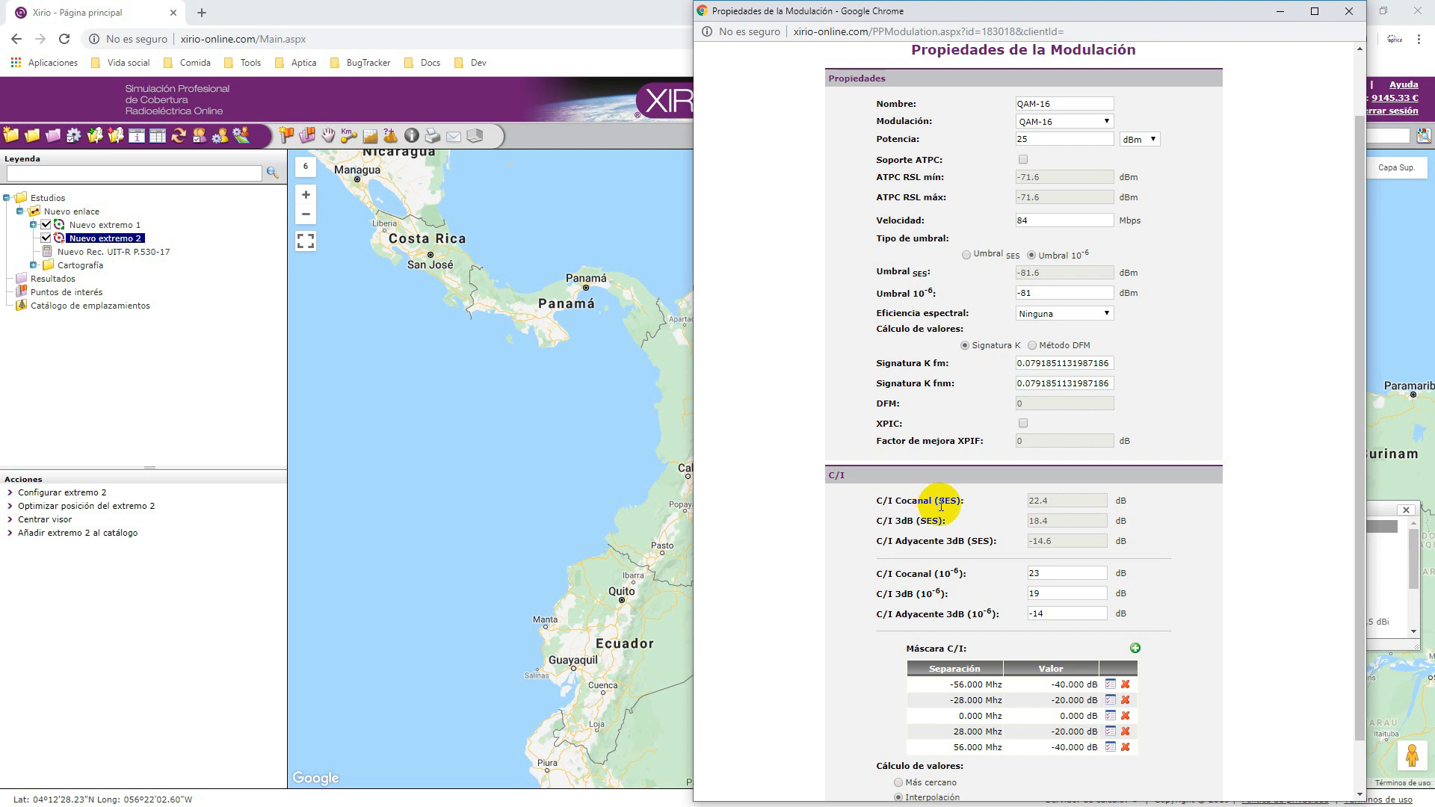
scroll(940, 506, "down", 1)
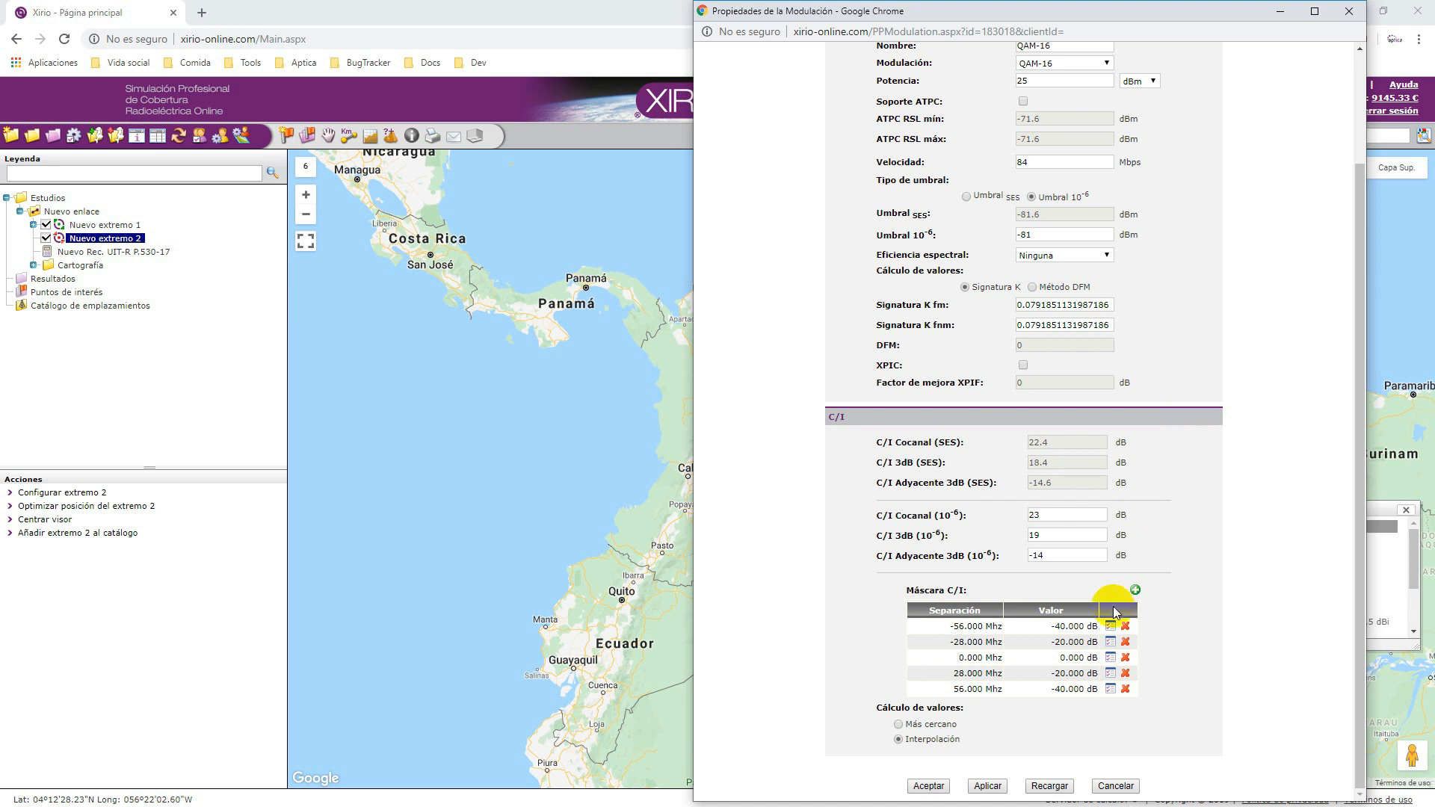
left_click(1099, 785)
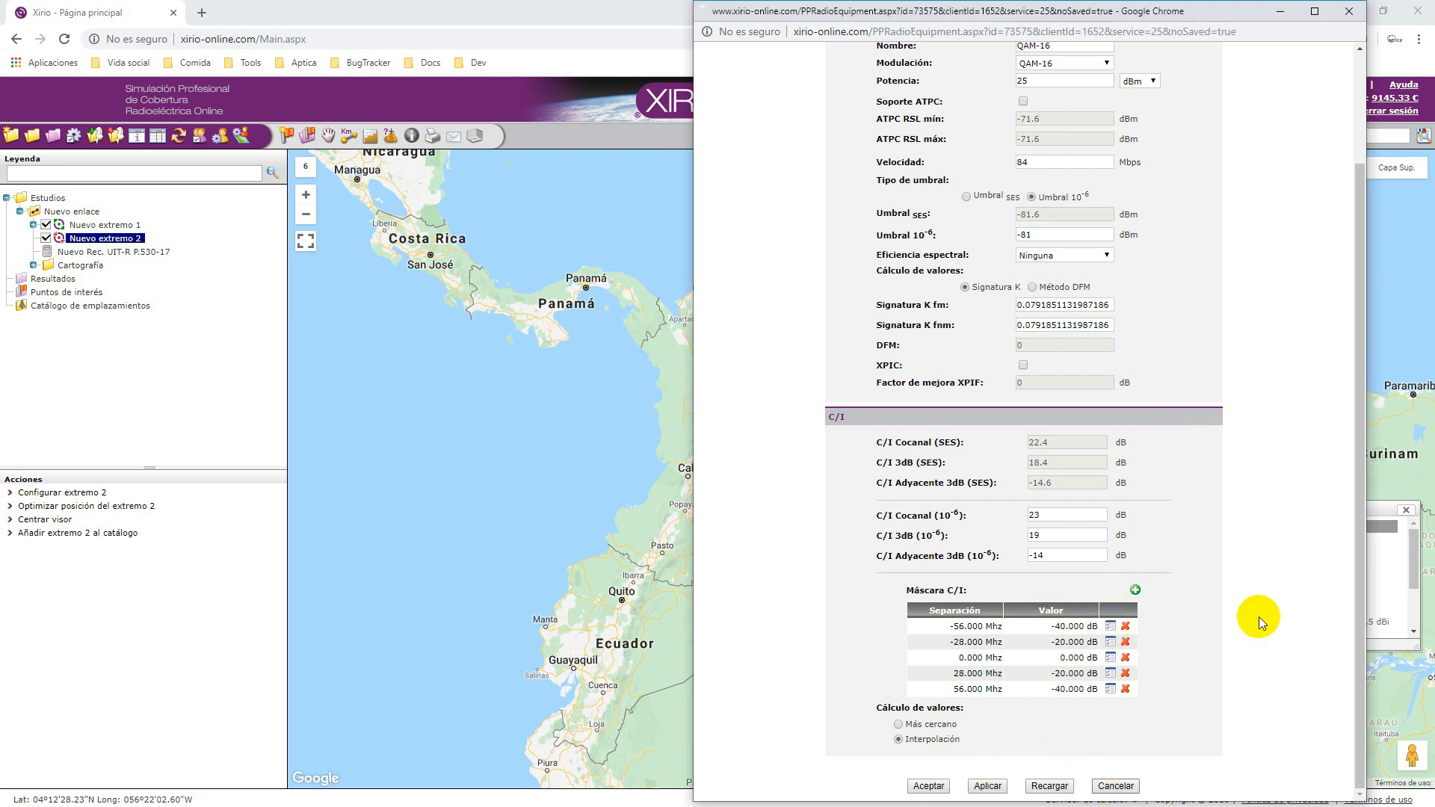
left_click(1113, 774)
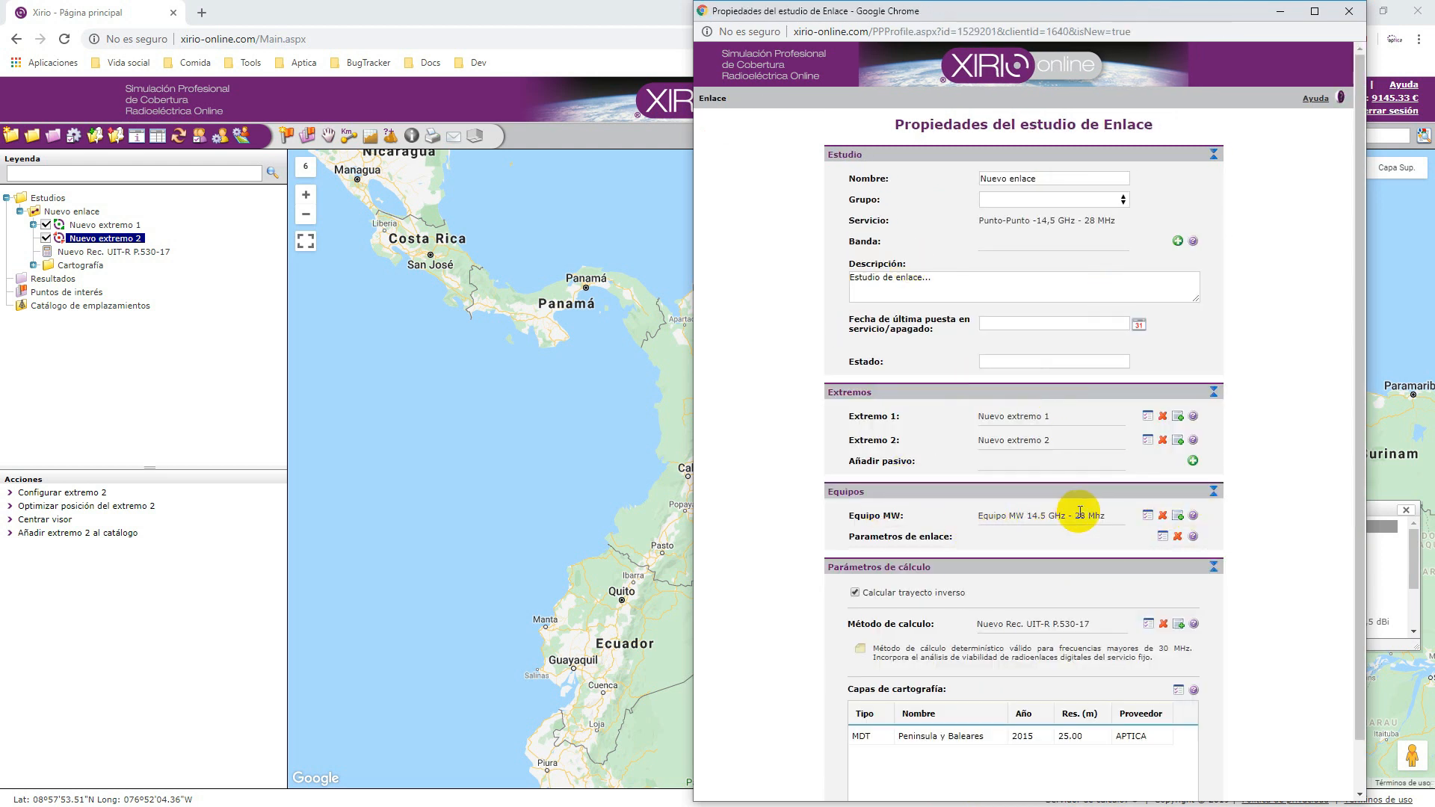
- Open the link parameters and examine the available span types and the QAM-16 modulation's quality, unavailability and ATPC objective settings
scroll(1166, 501, "down", 1)
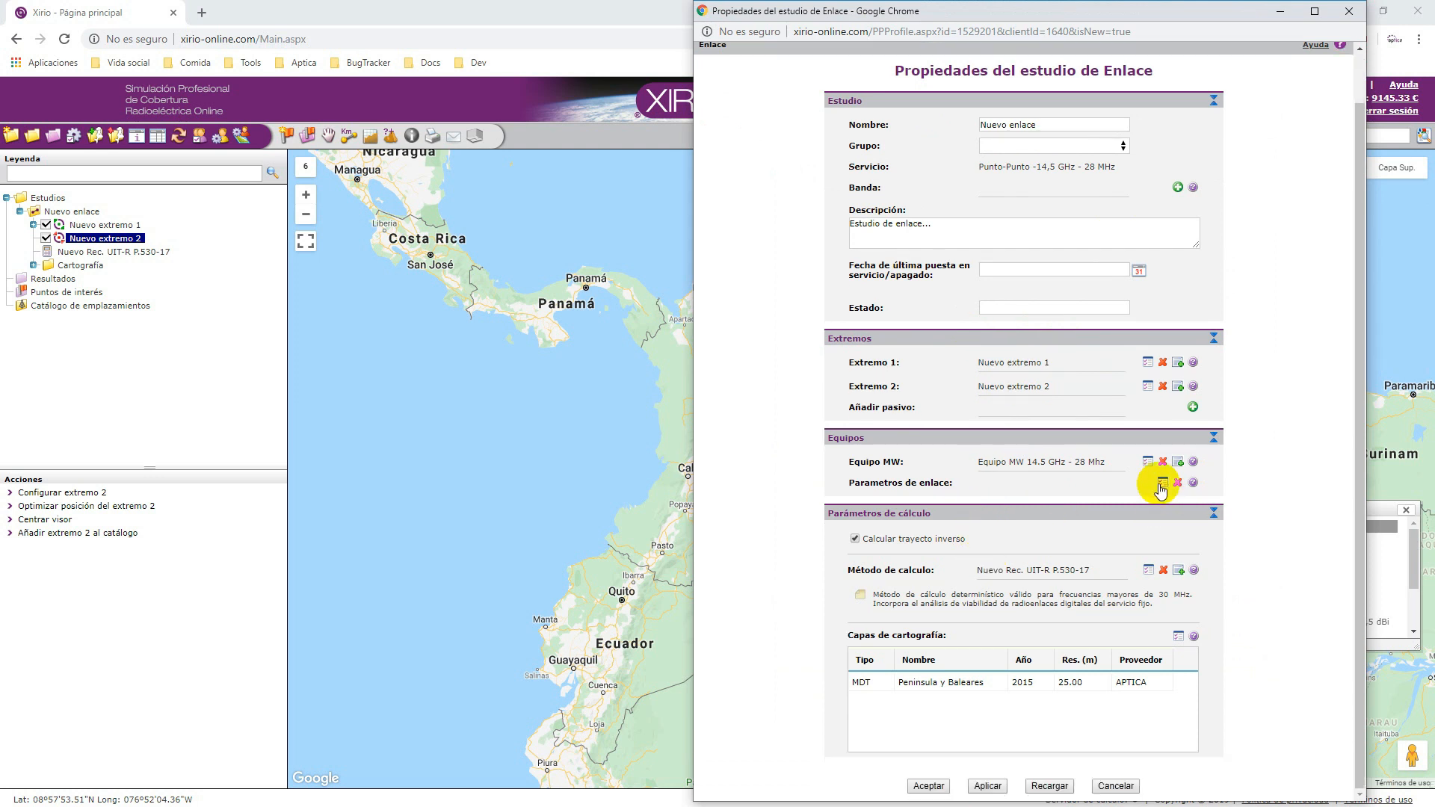
left_click(1161, 483)
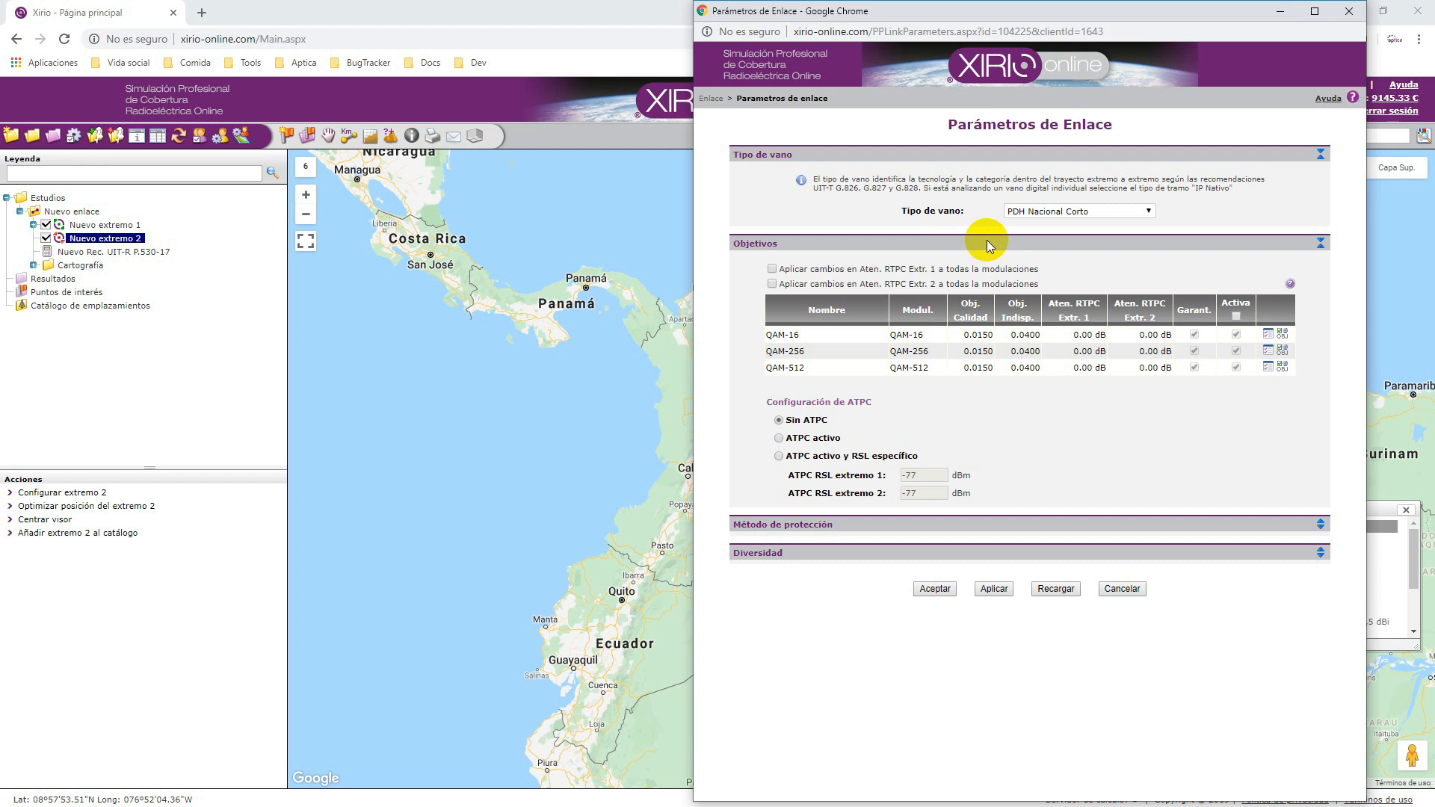
left_click(1128, 210)
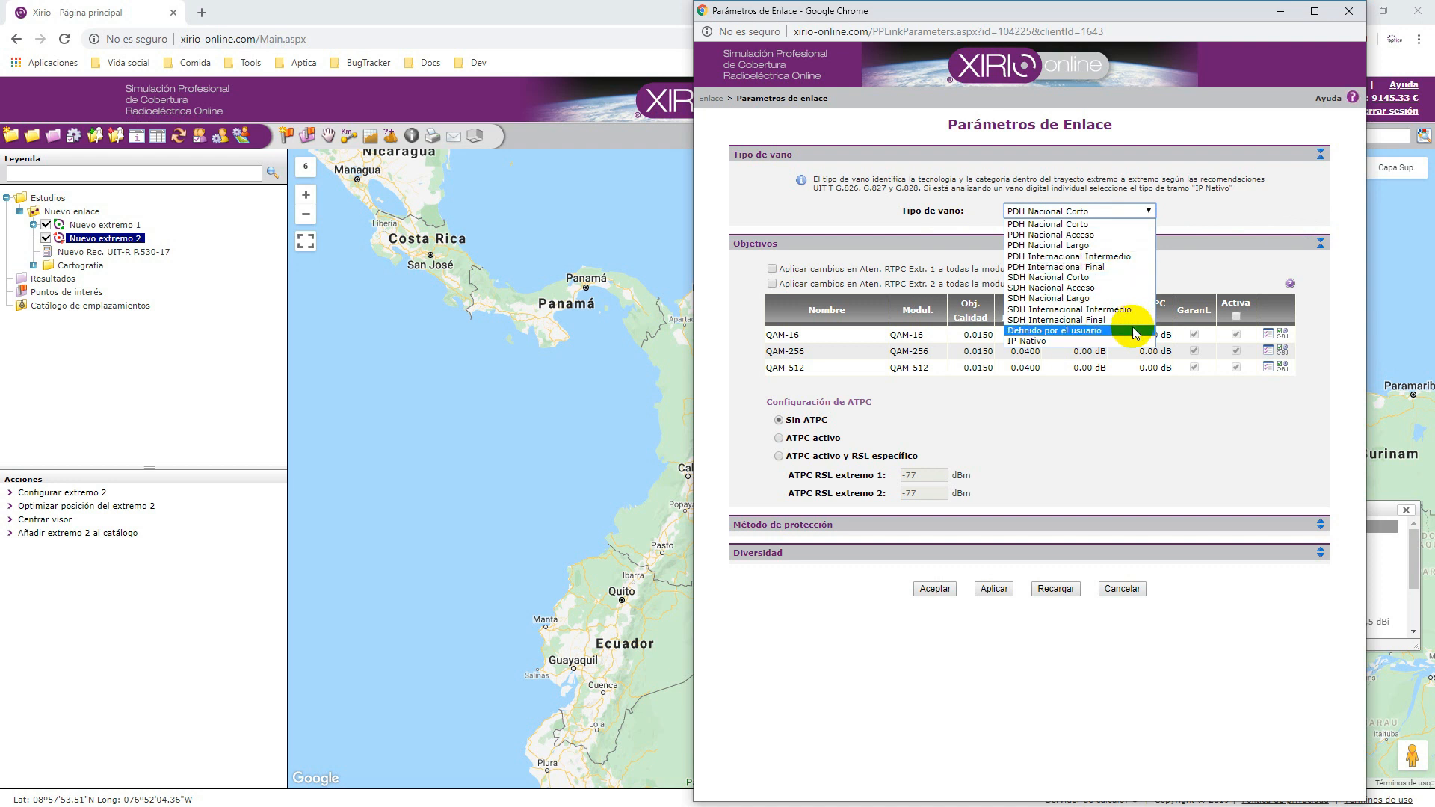
left_click(1270, 227)
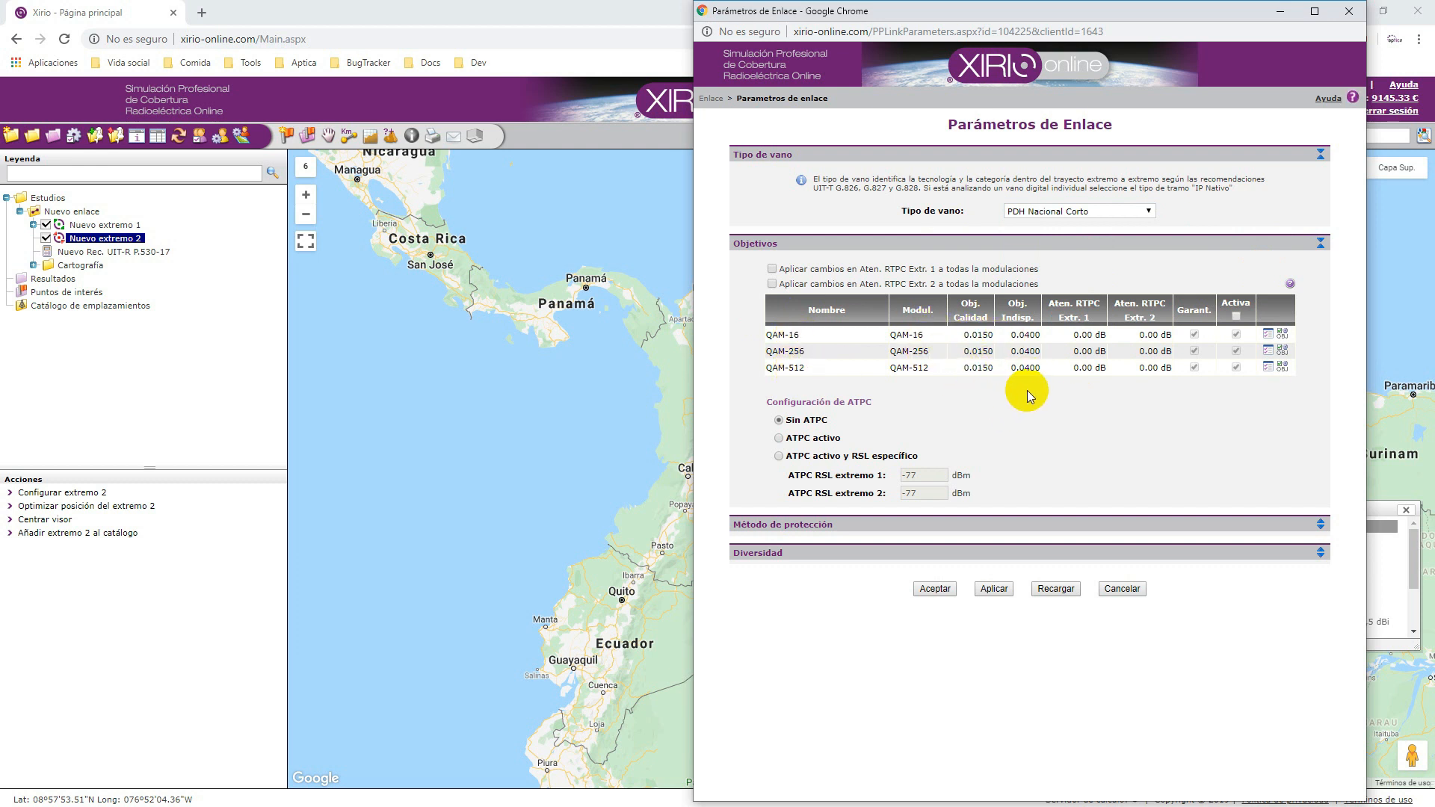
left_click(1270, 336)
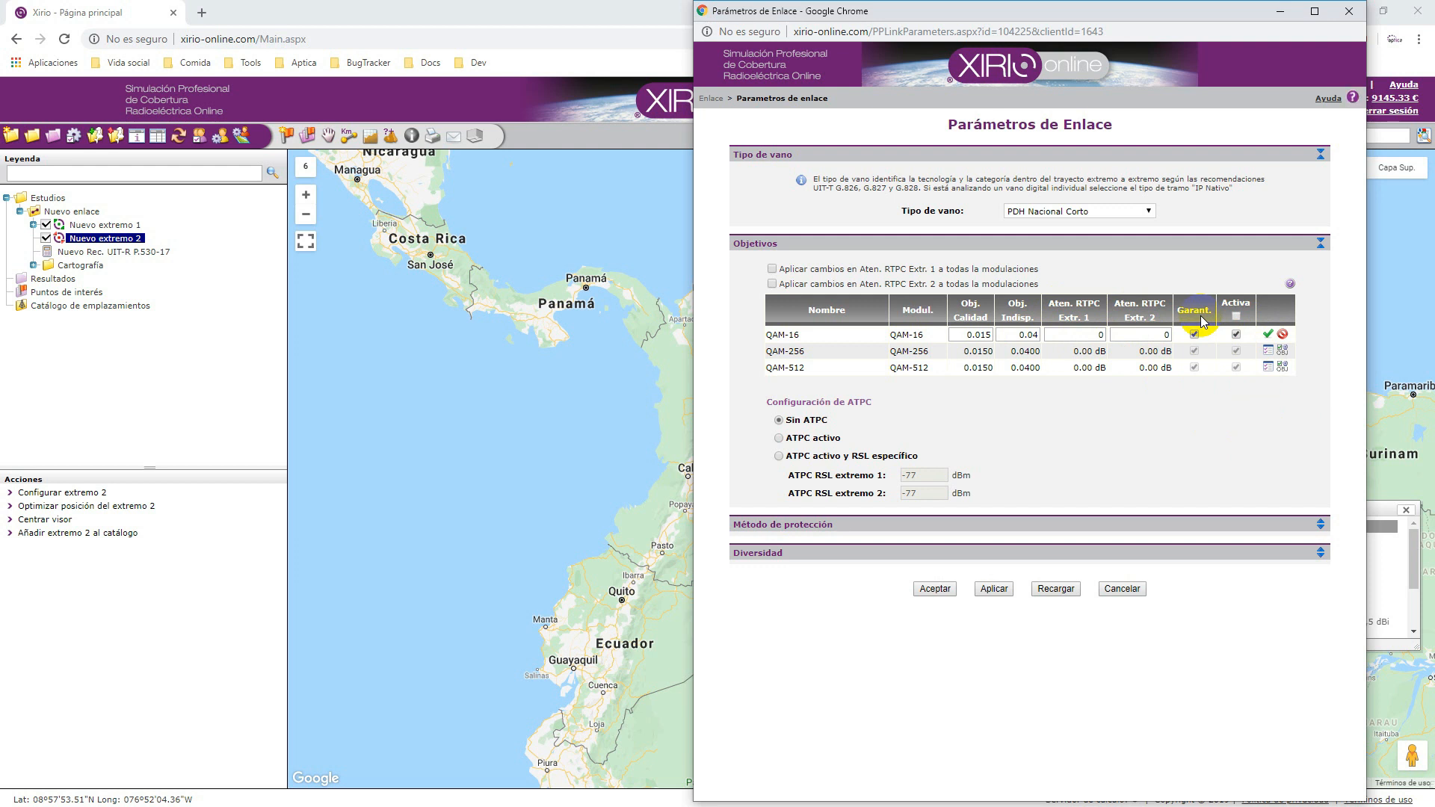
left_click(1235, 334)
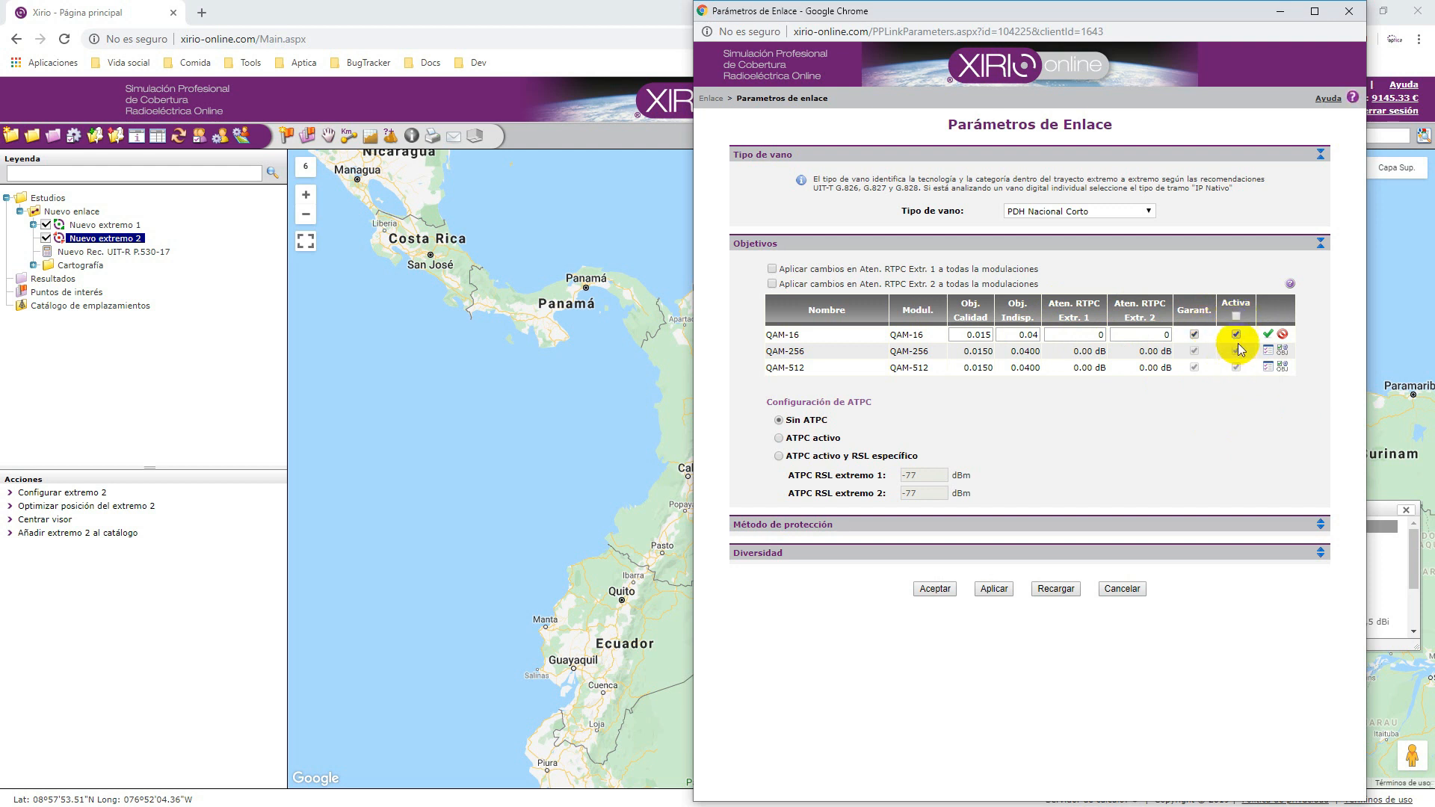
left_click(1283, 335)
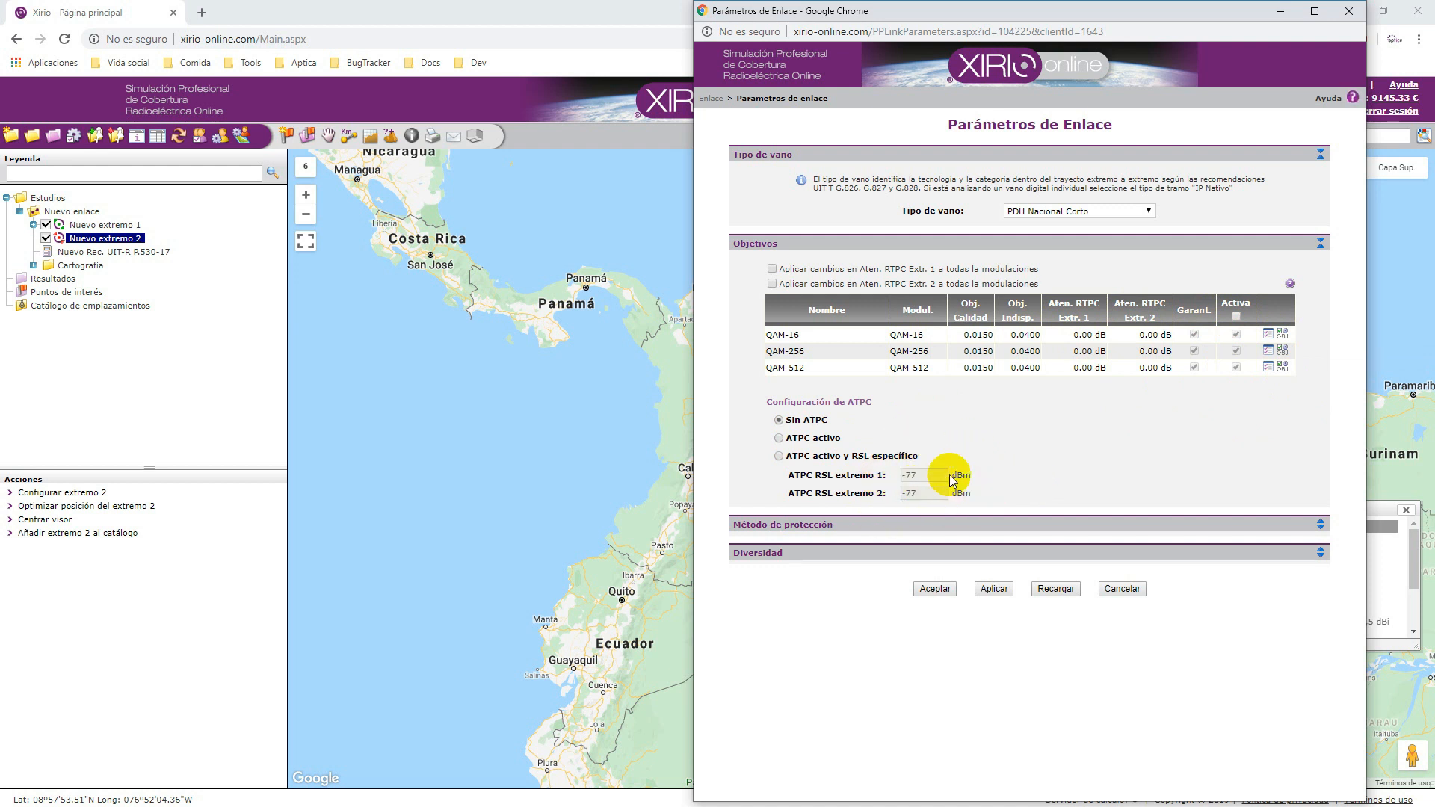
- Examine the link's protection method and diversity options, and return to the link study properties without saving
left_click(817, 523)
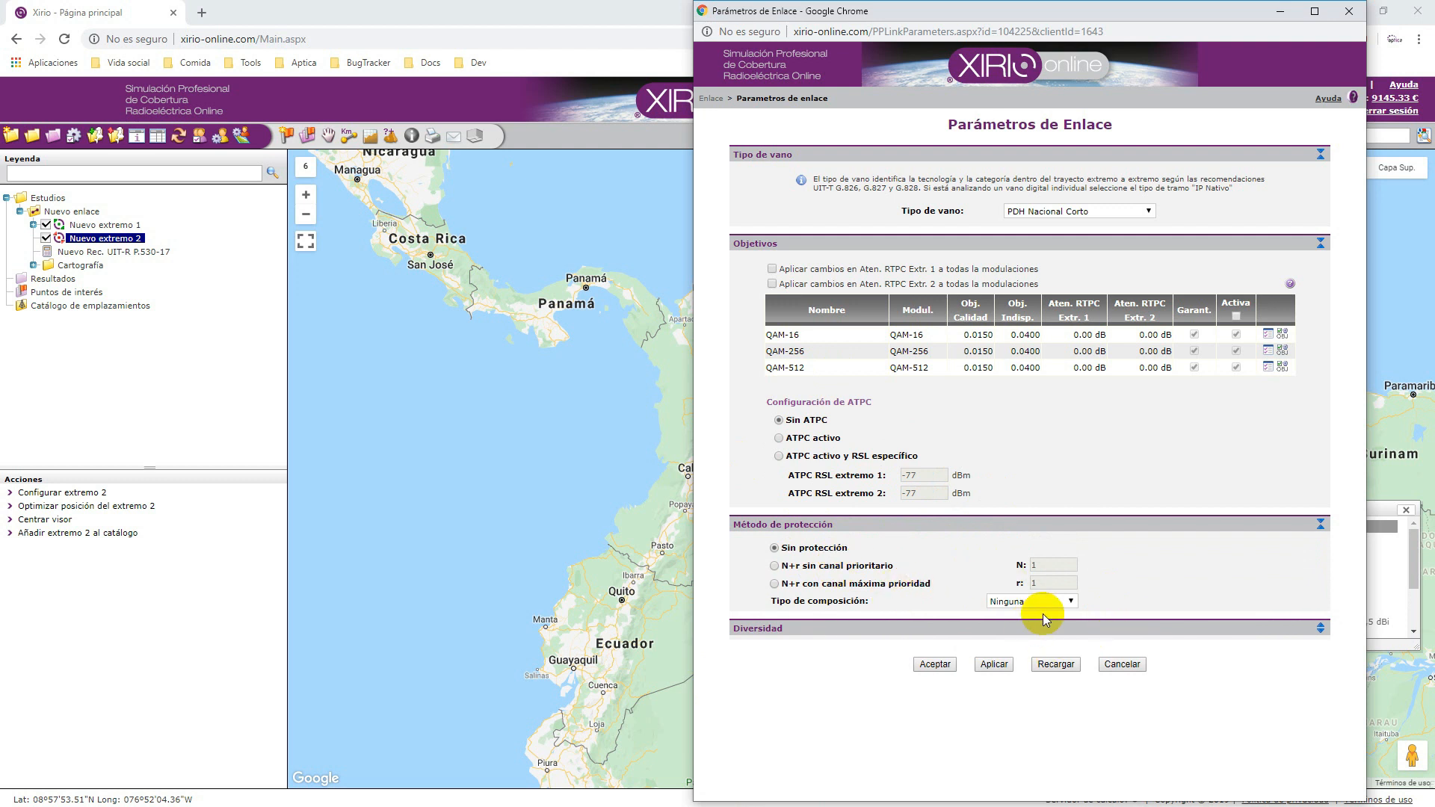
left_click(758, 630)
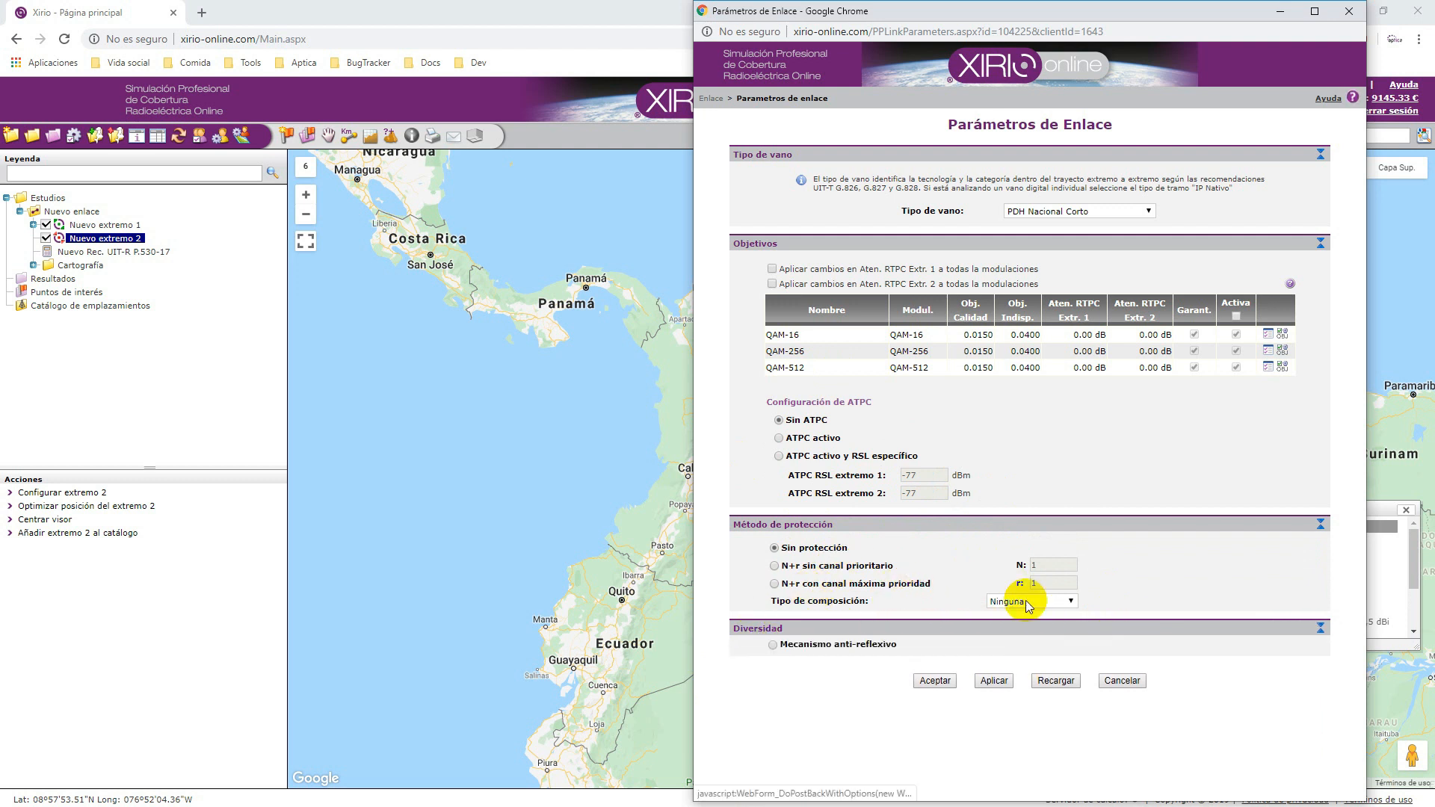
scroll(1027, 594, "down", 1)
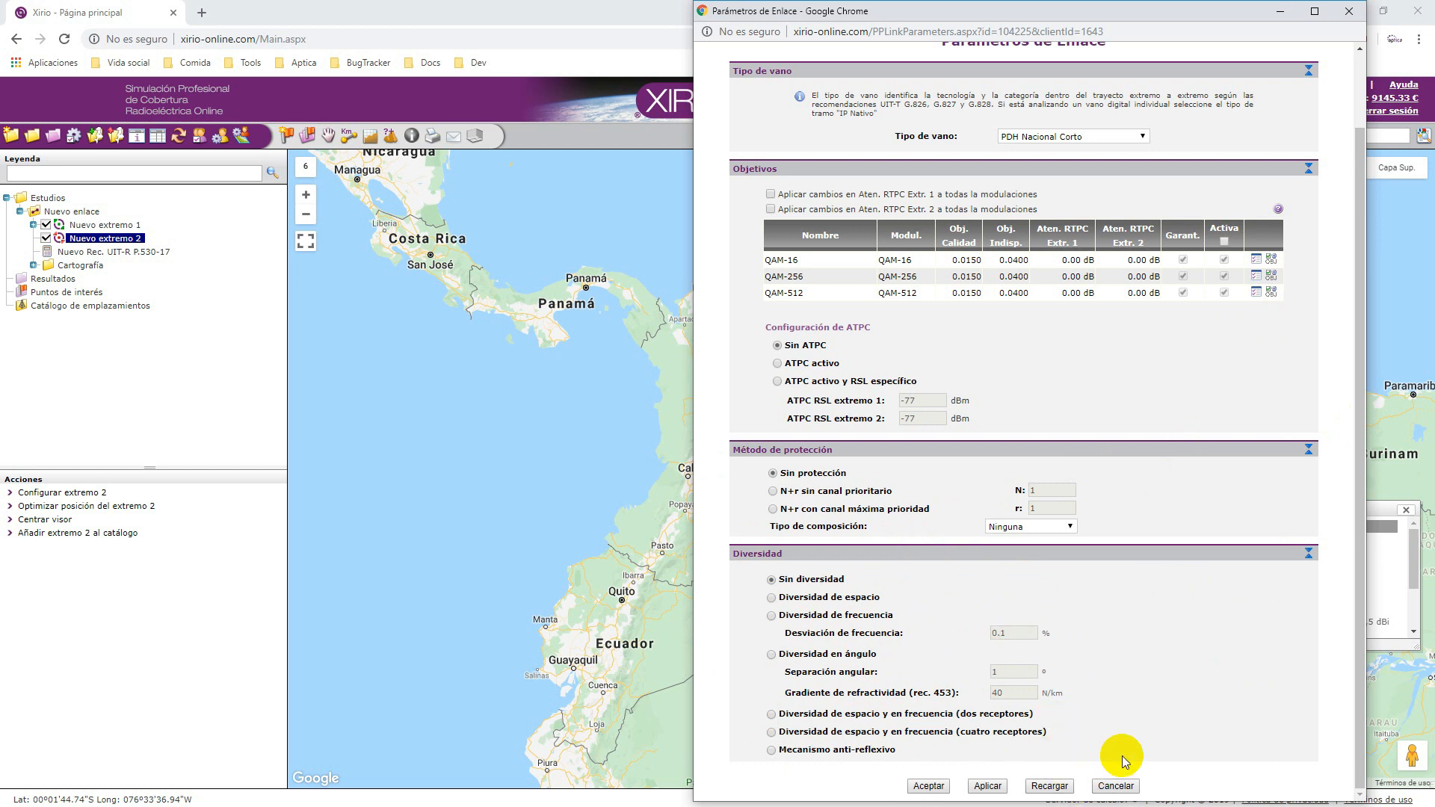
left_click(1117, 786)
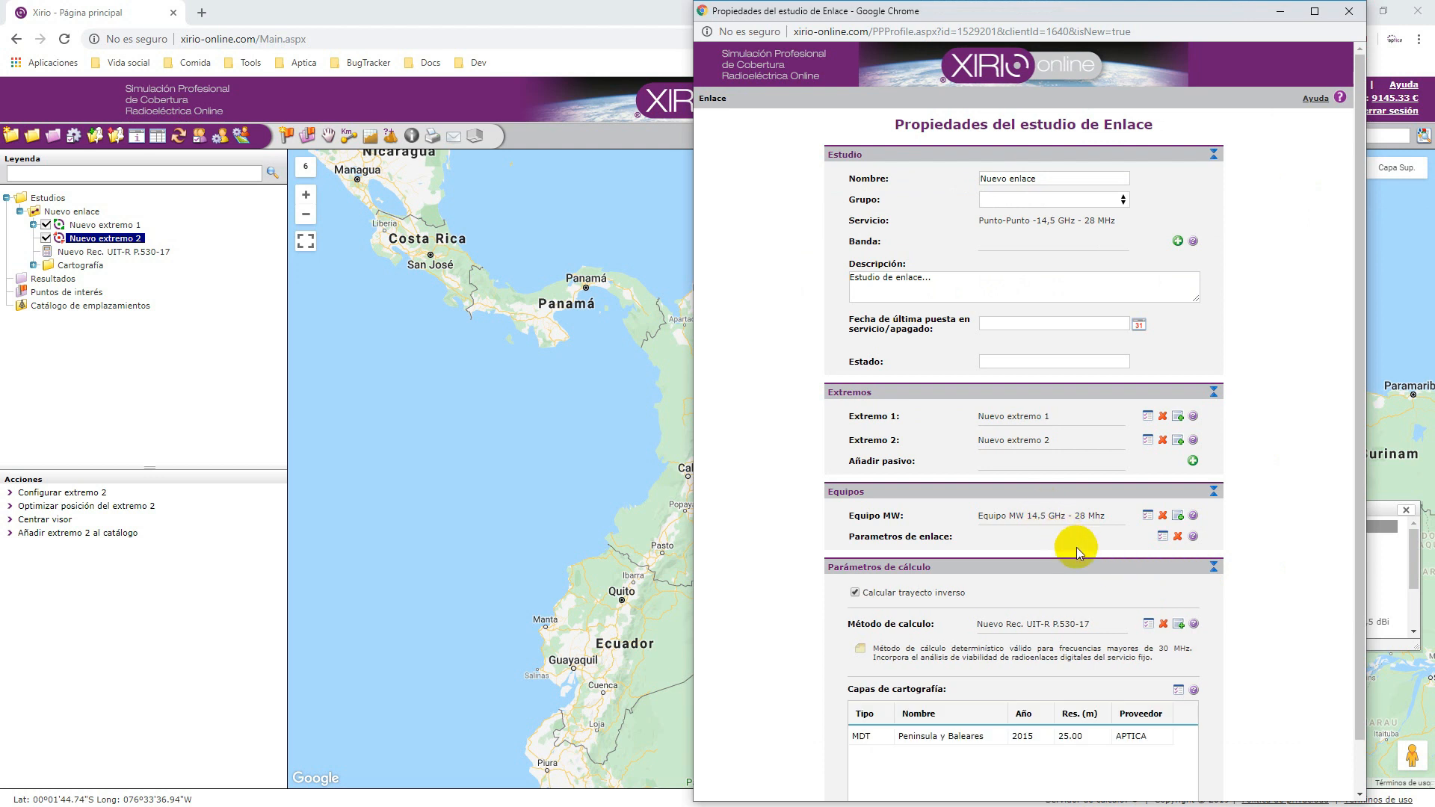
- Examine the Rec. UIT-R P.530-17 calculation method's basic, gas, rain and reflection settings, and return to the study properties without saving
scroll(994, 572, "down", 1)
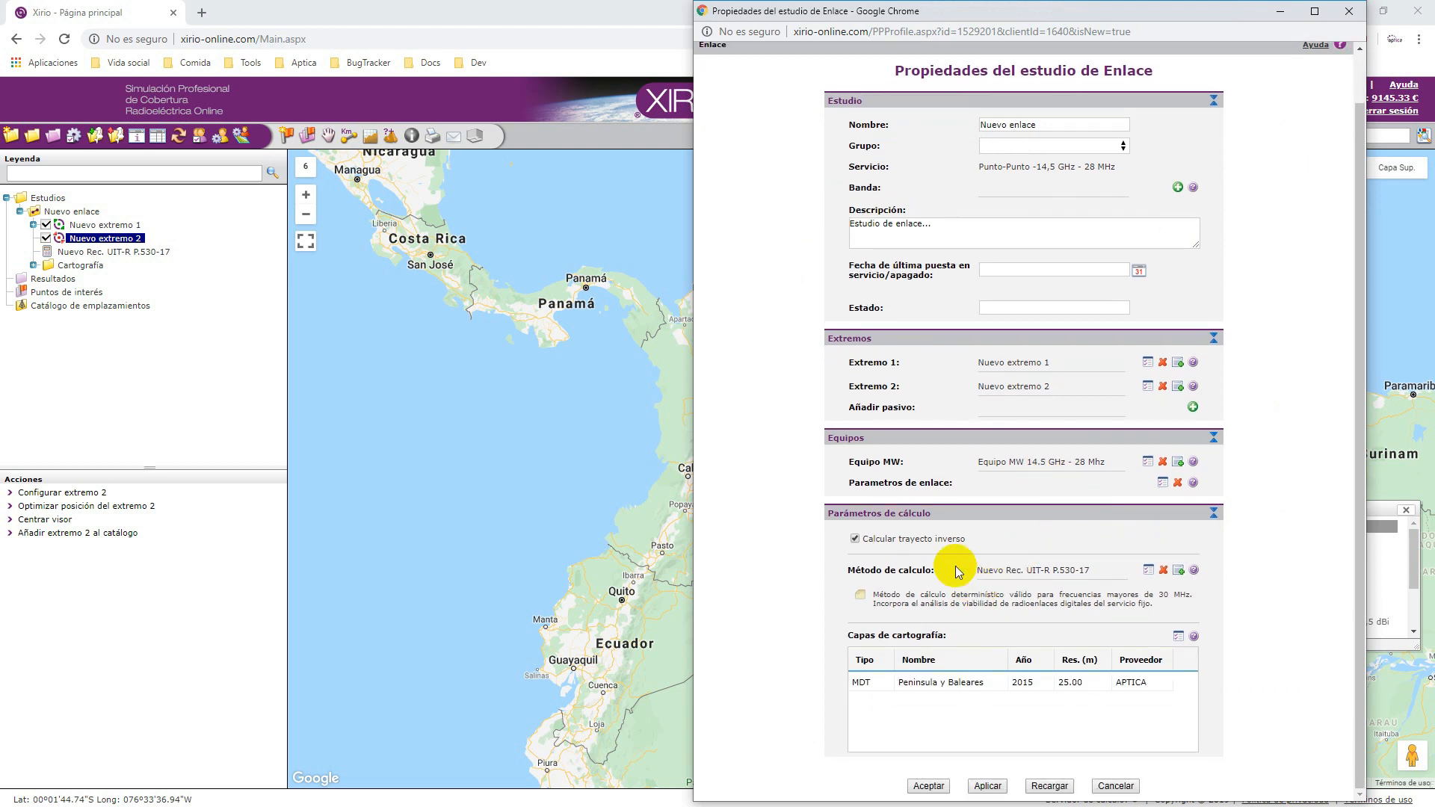
left_click(1148, 571)
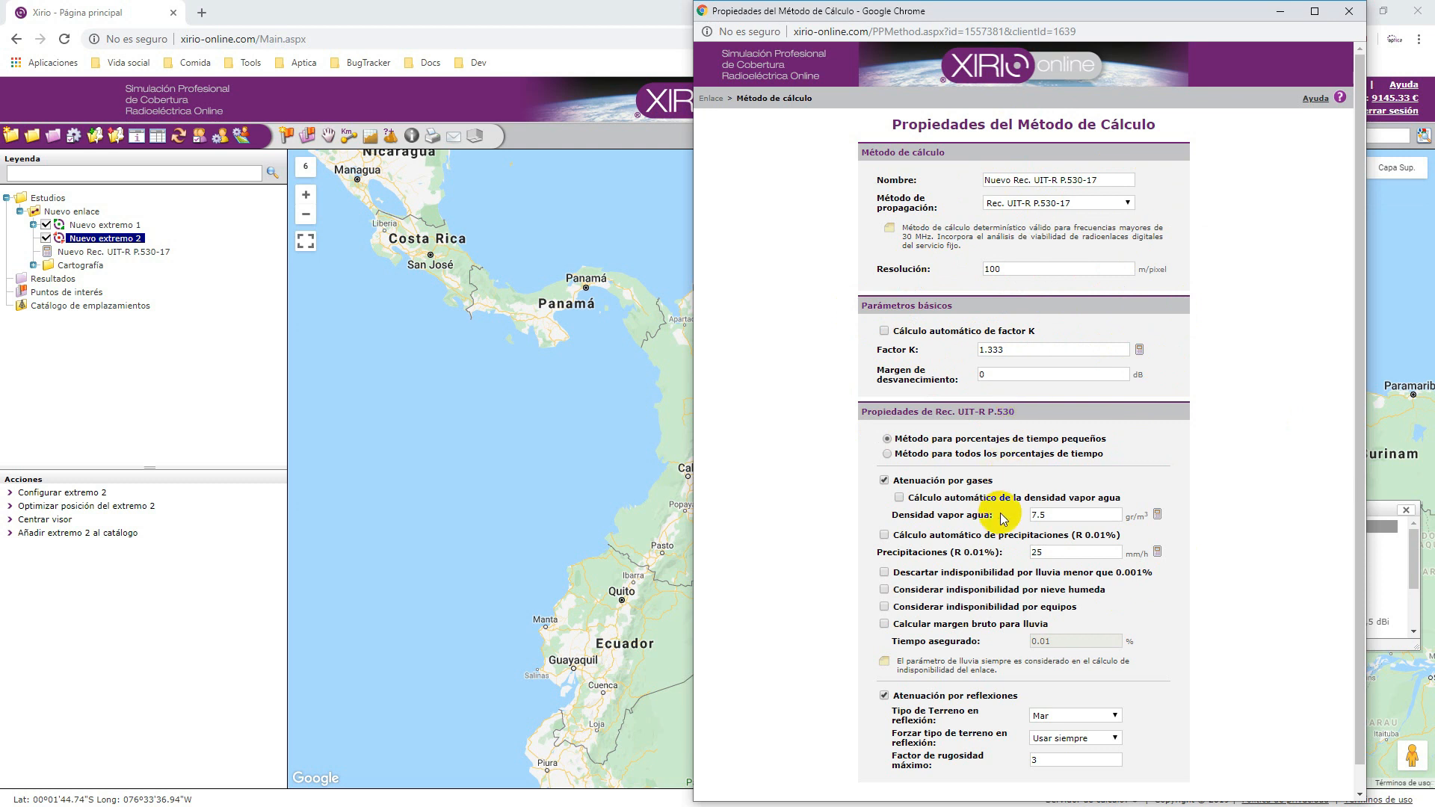
scroll(1005, 508, "down", 1)
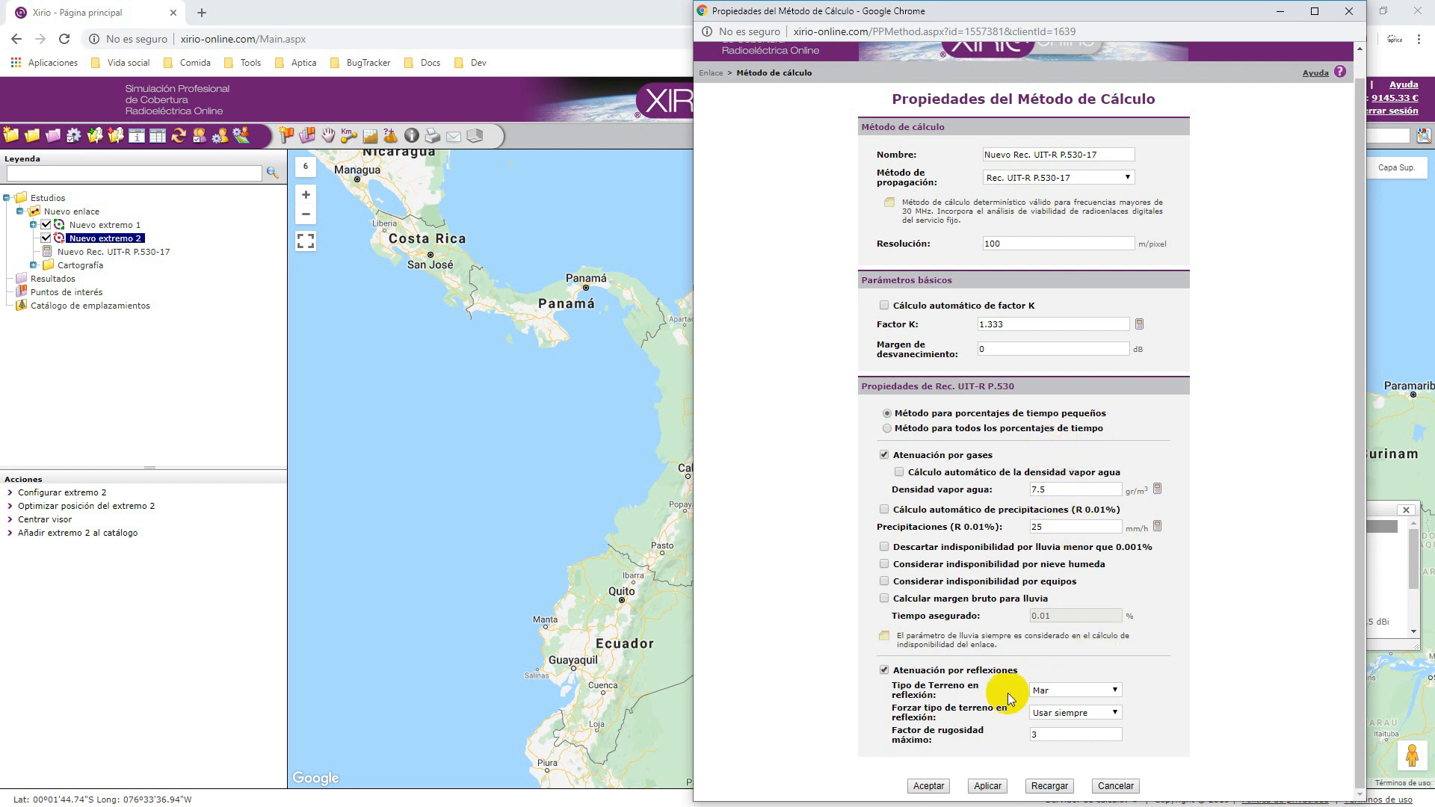
left_click(1128, 794)
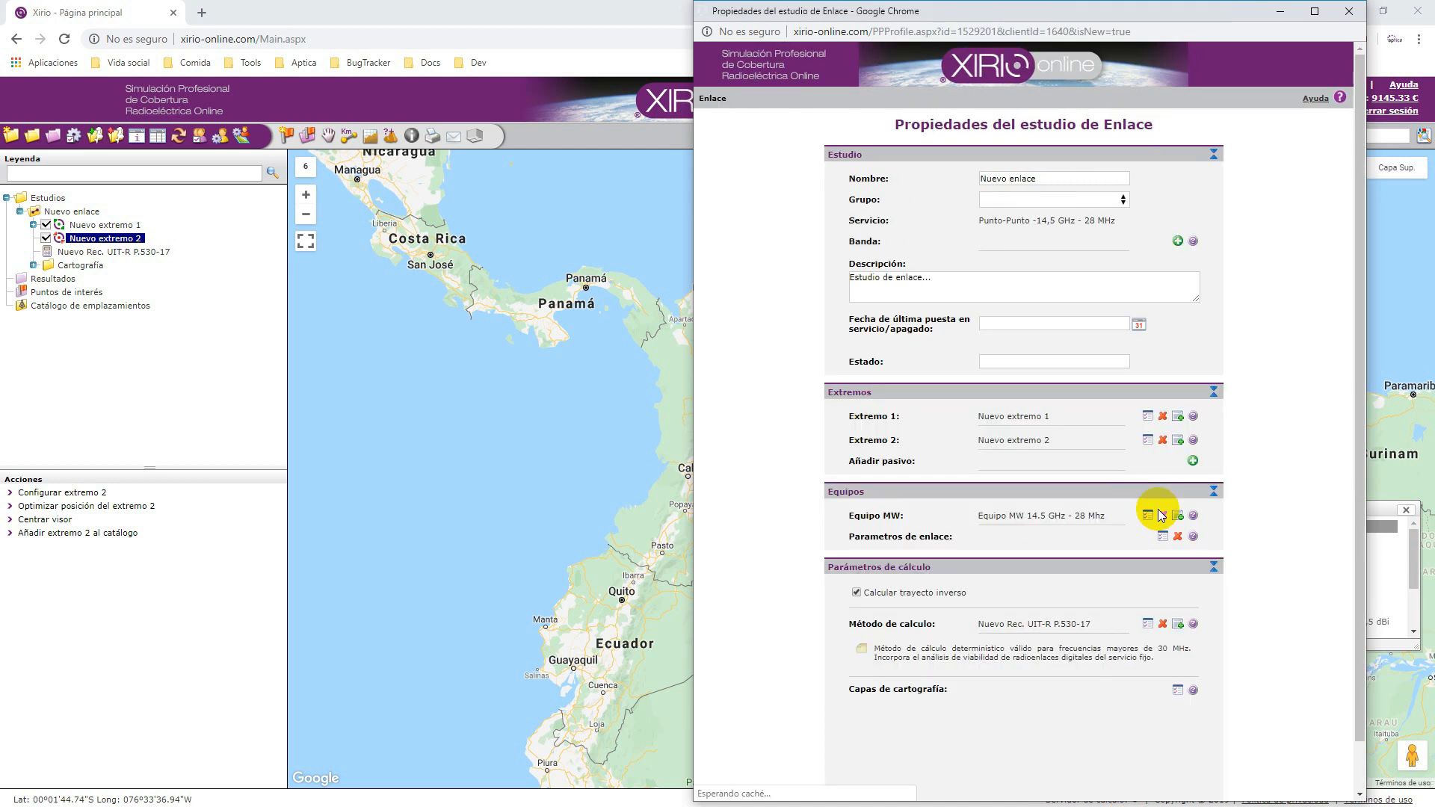
- Filter the available cartography layers by type MDT and add the first Colombia 2016 layer with 30 m resolution to the study
scroll(1210, 639, "down", 1)
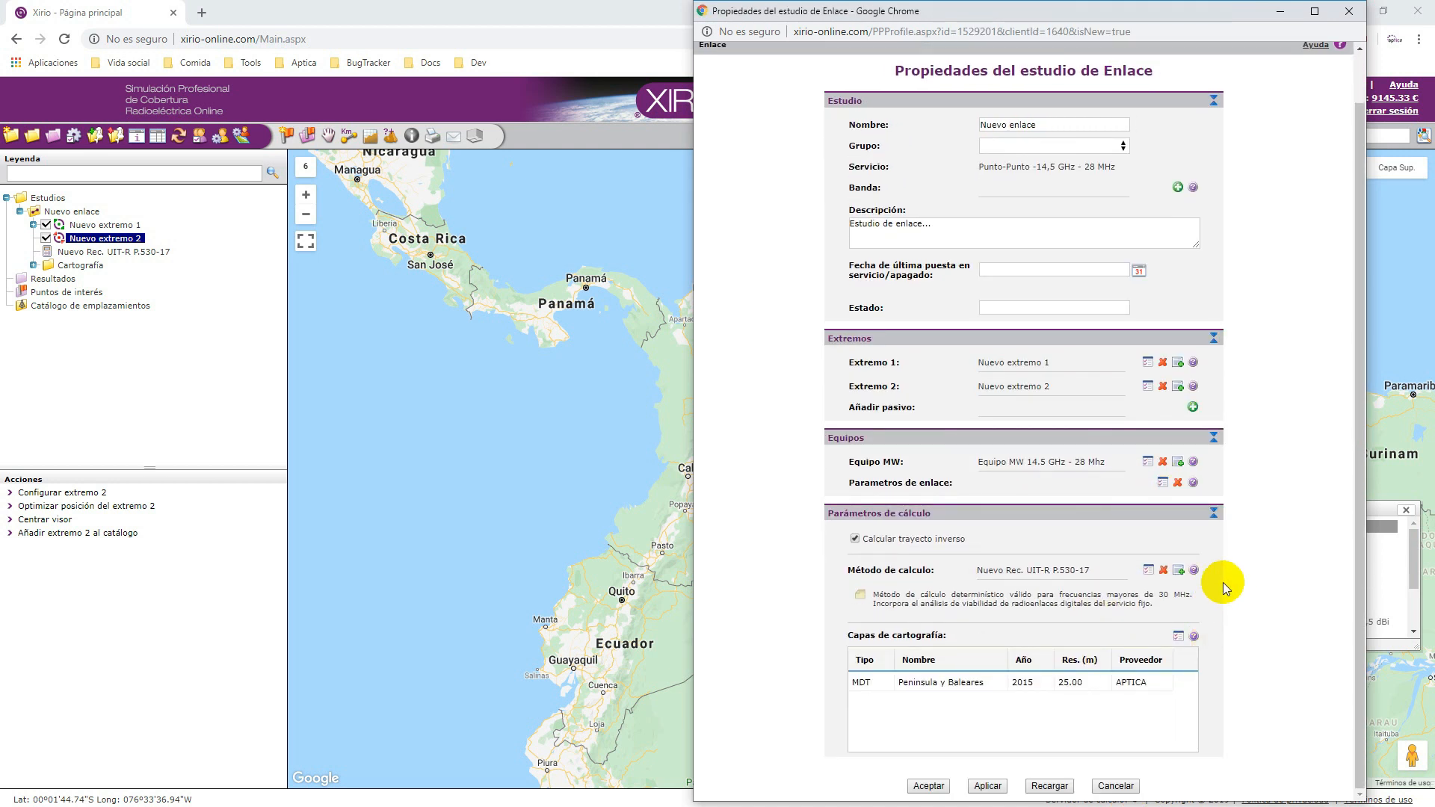
left_click(946, 691)
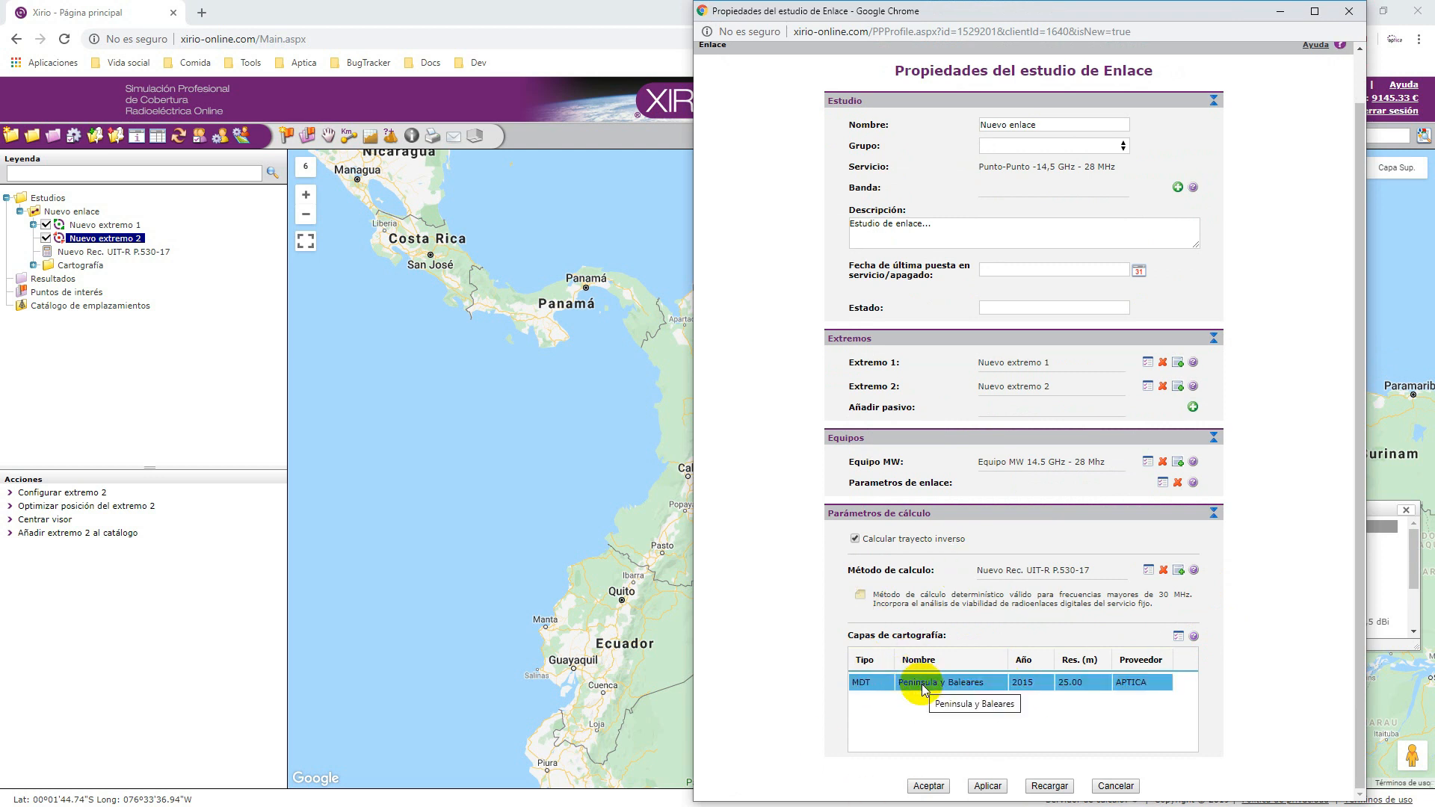
left_click(1173, 637)
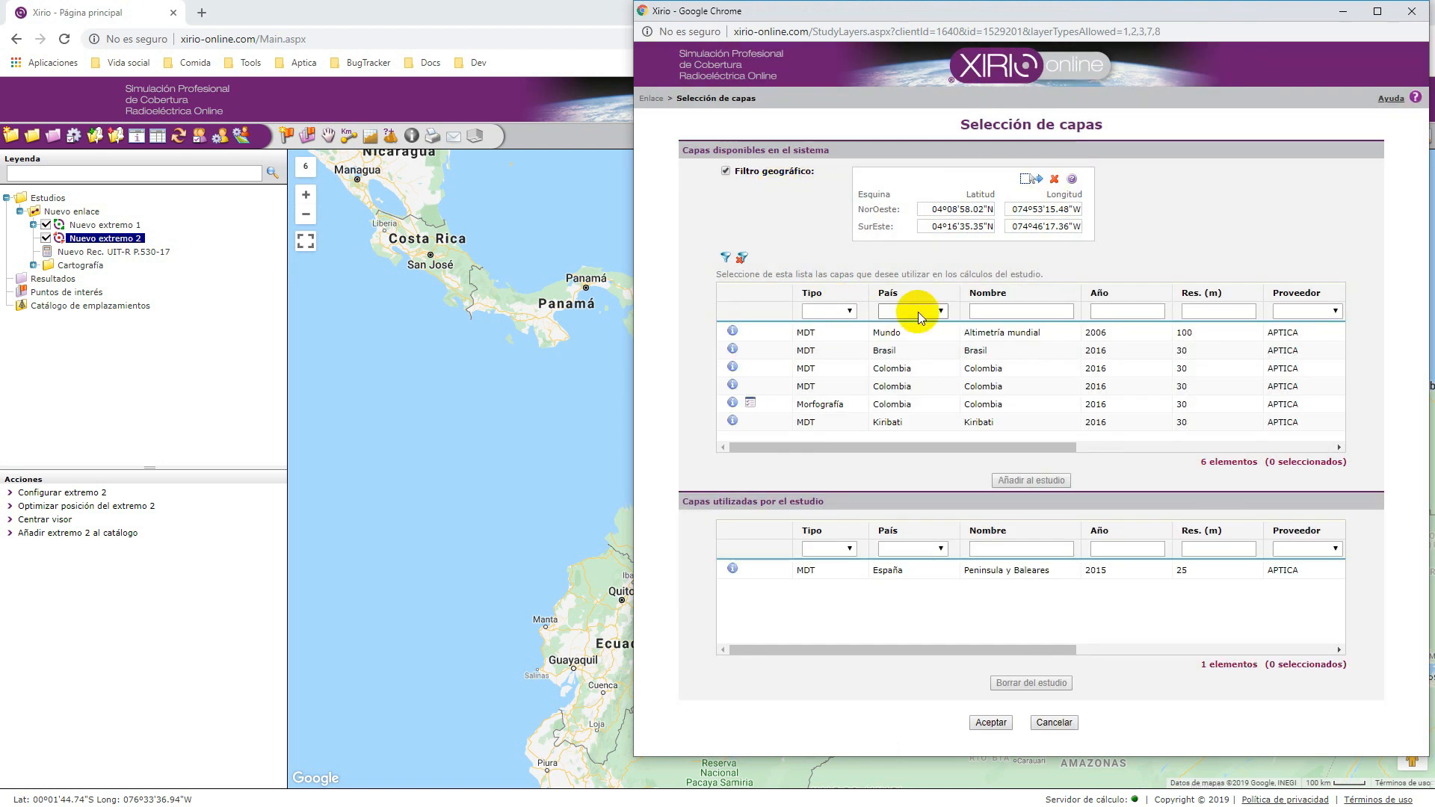
left_click(837, 310)
left_click(842, 347)
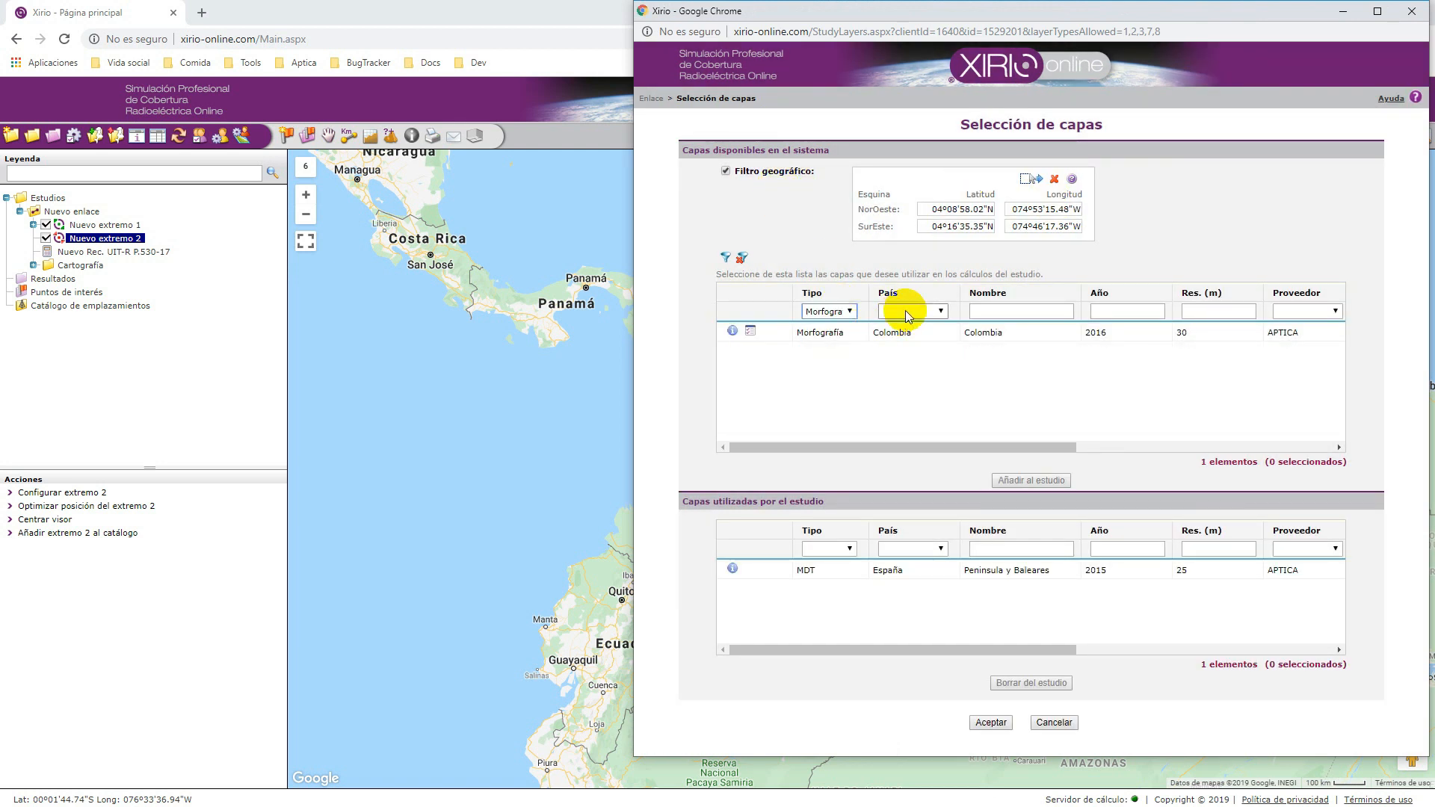
left_click(897, 334)
left_click(849, 311)
left_click(844, 334)
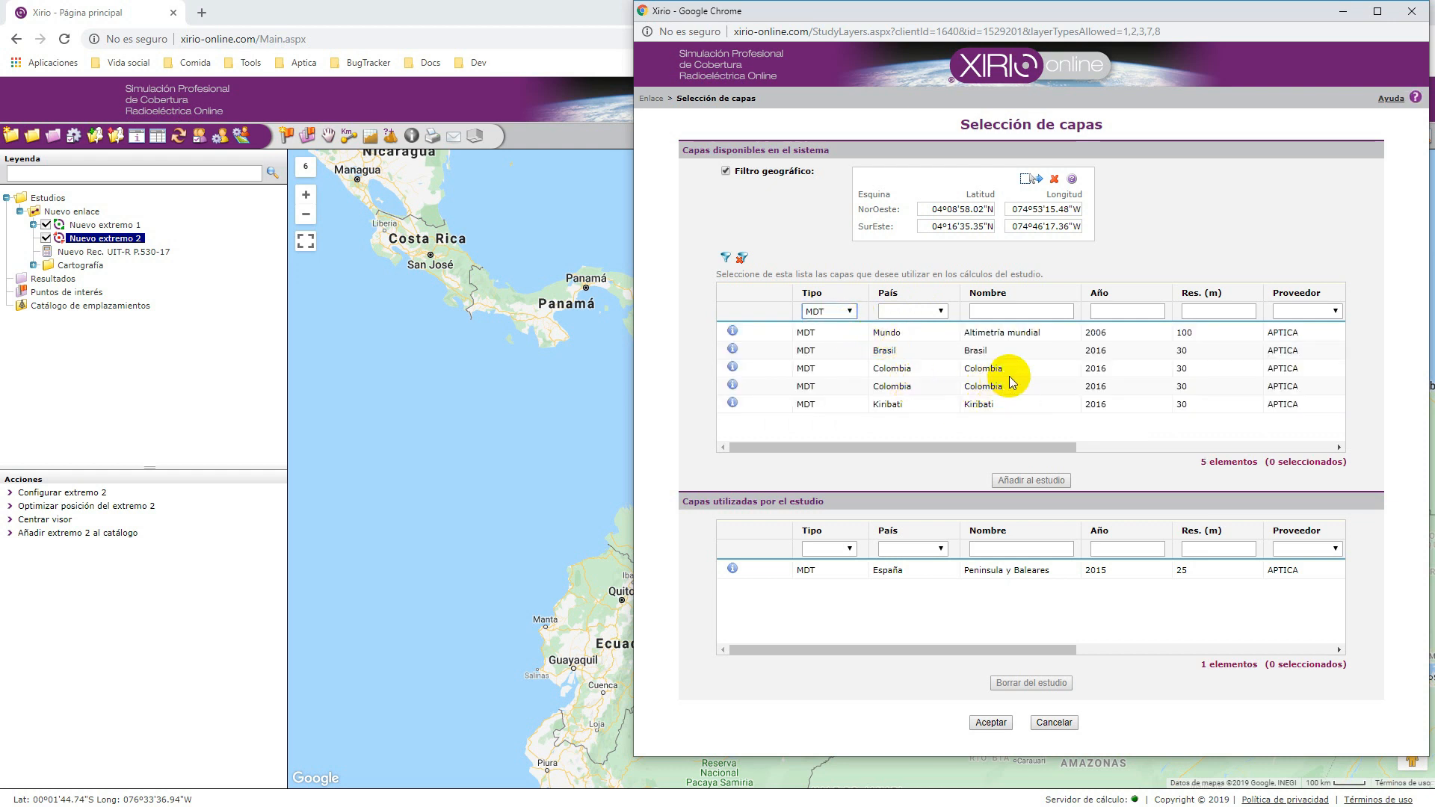
left_click(1006, 368)
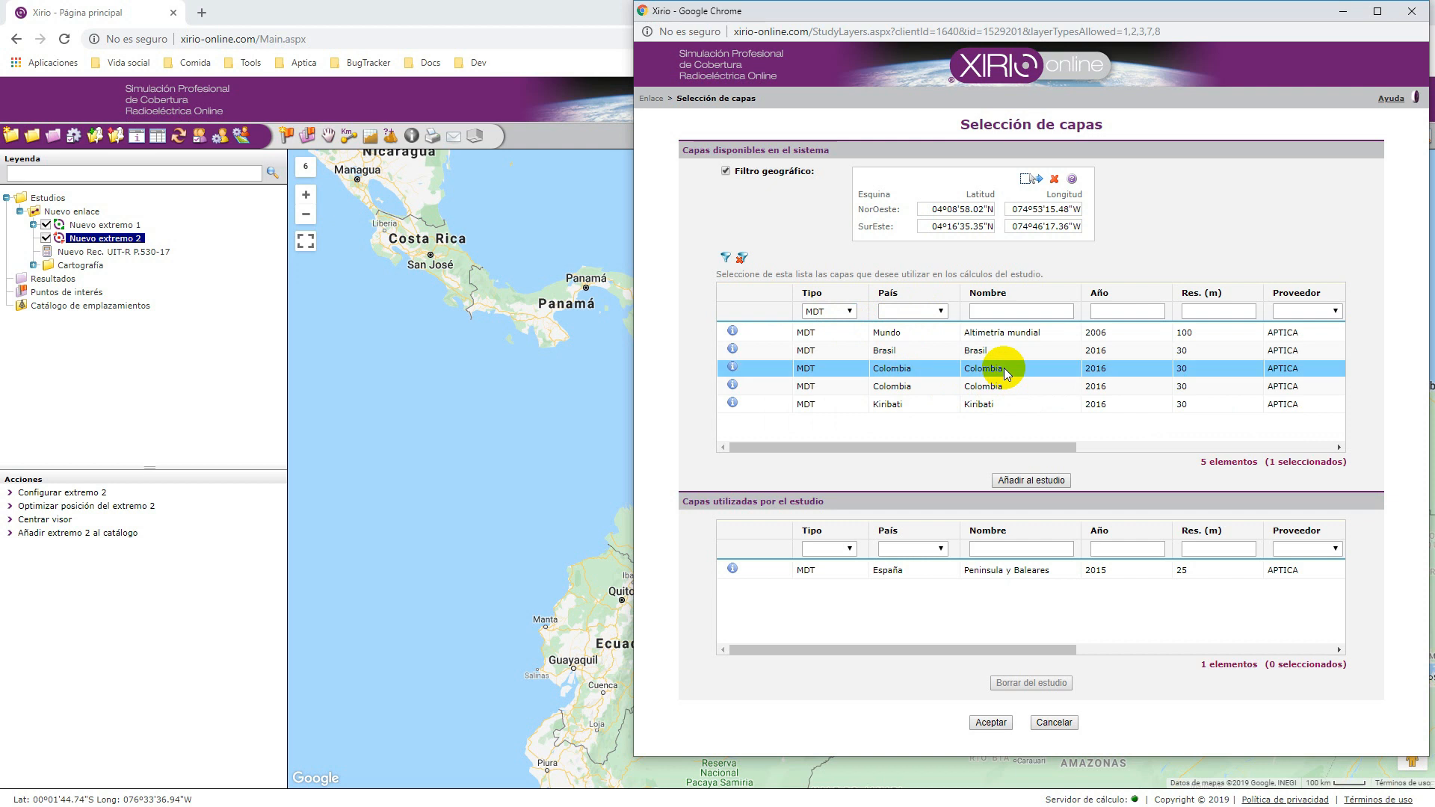
left_click(1037, 480)
- Remove the Peninsula y Baleares layer from the layers used by the study and accept the layer selection
left_click(1026, 570)
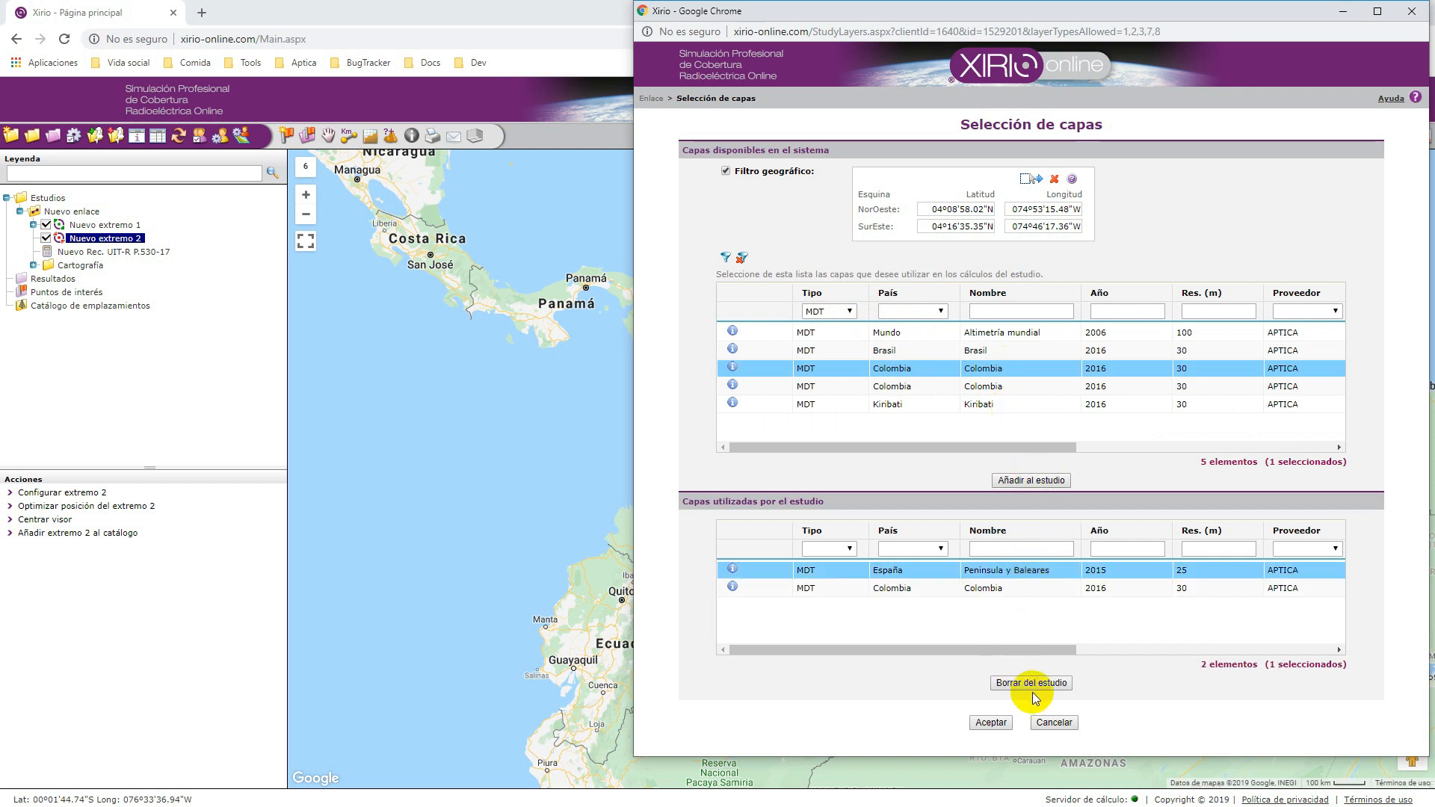
left_click(1034, 684)
left_click_drag(1037, 647, 1258, 627)
left_click(922, 572)
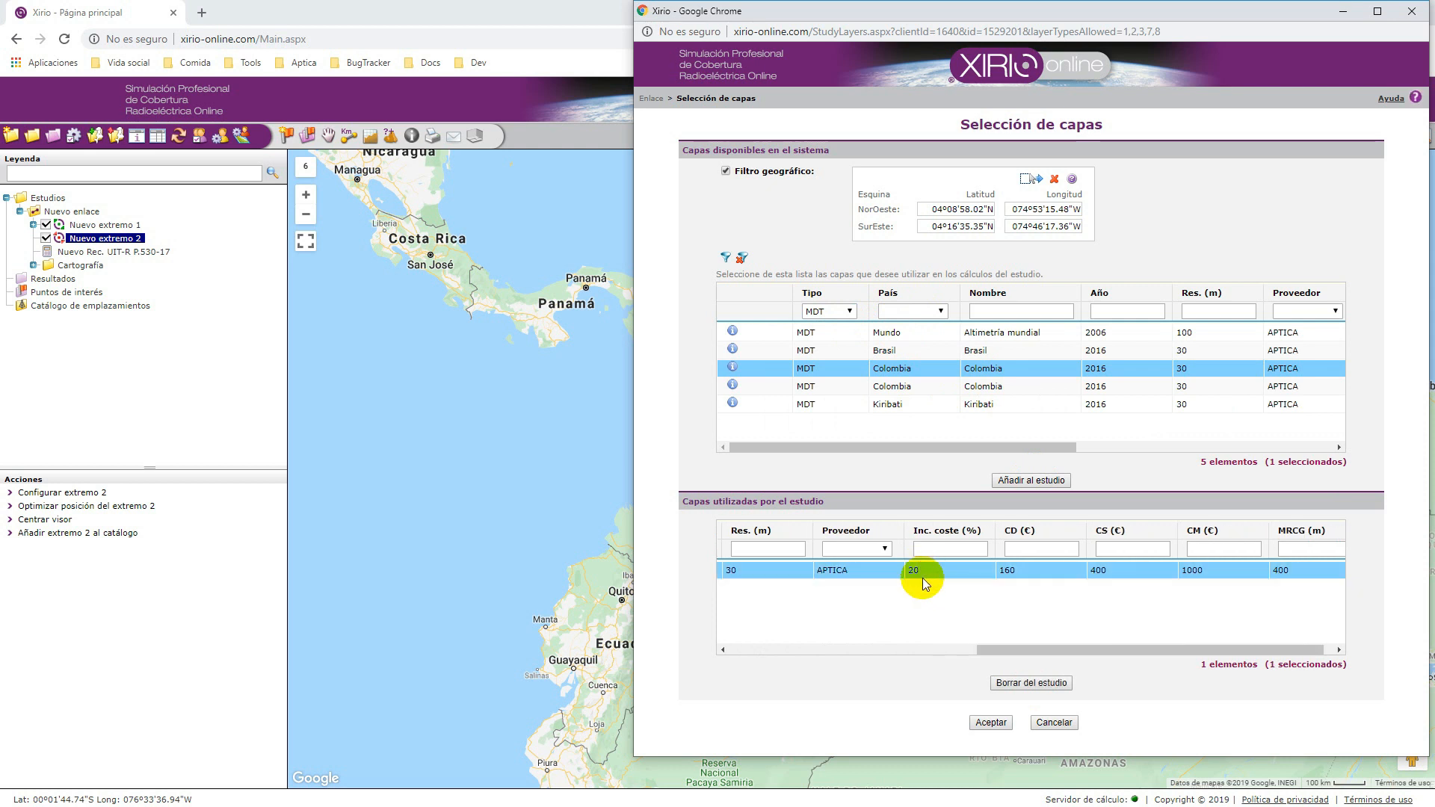
left_click_drag(1004, 647, 731, 647)
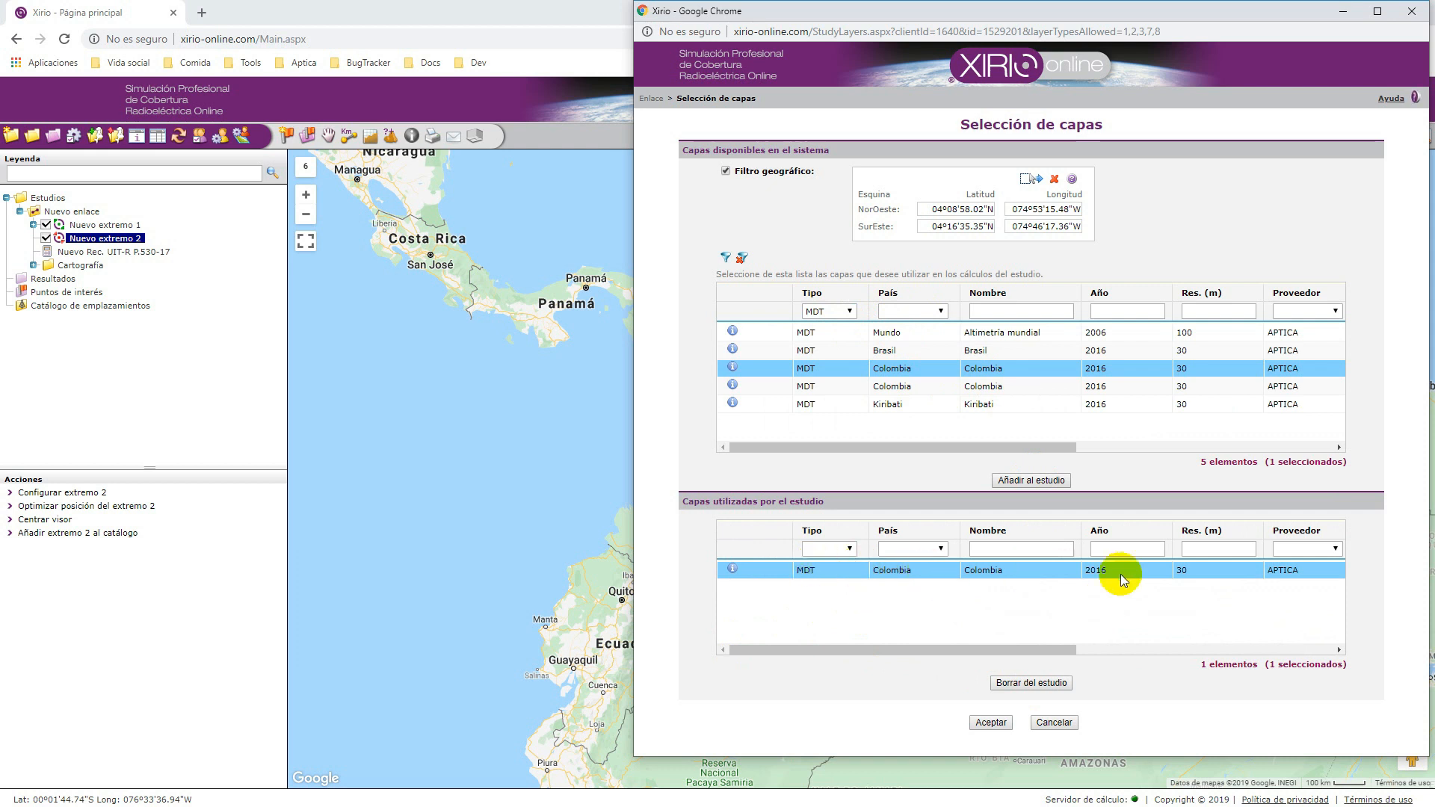
left_click(975, 722)
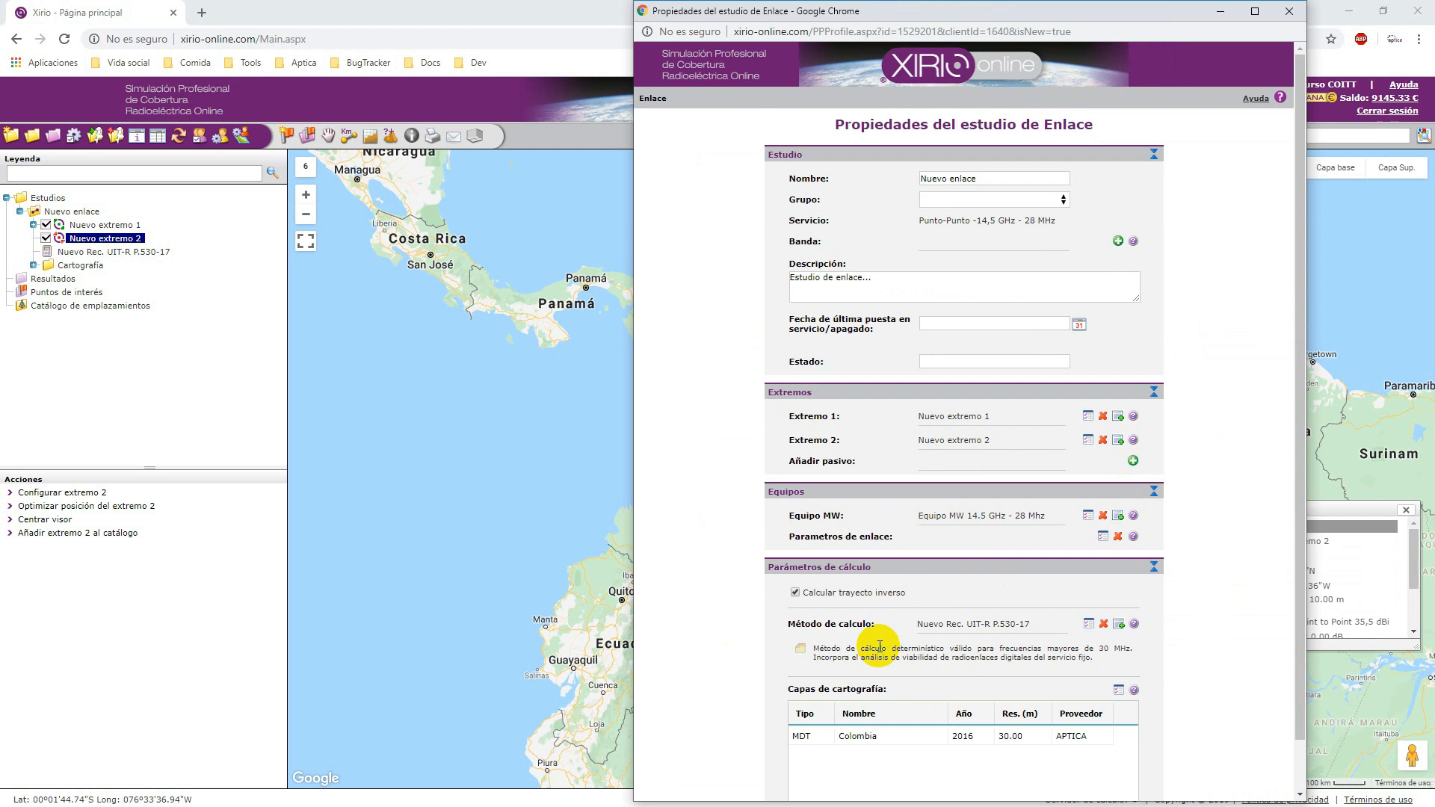
- Check the study's cartography layer and accept the link study properties
scroll(879, 646, "down", 1)
left_click(1013, 682)
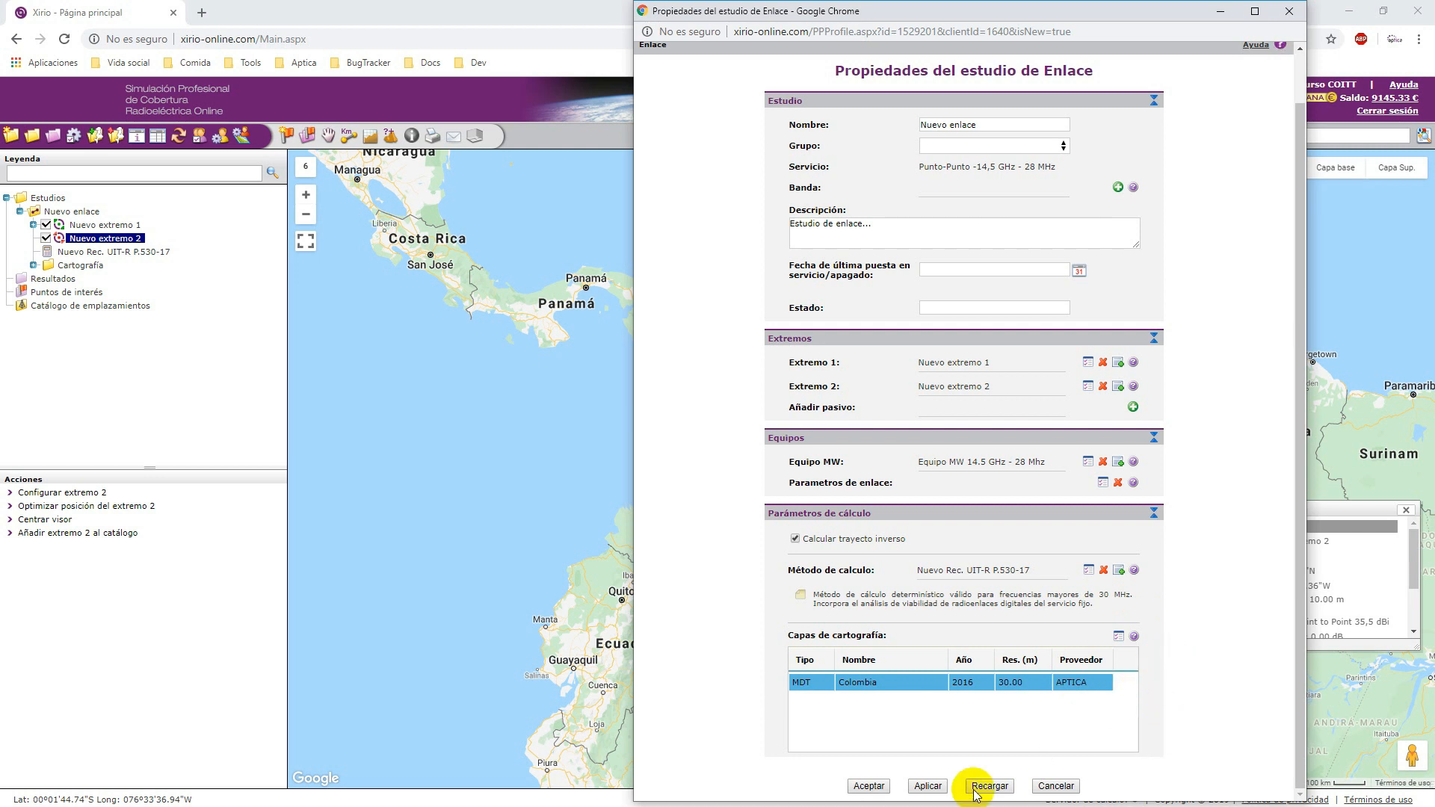
left_click(868, 785)
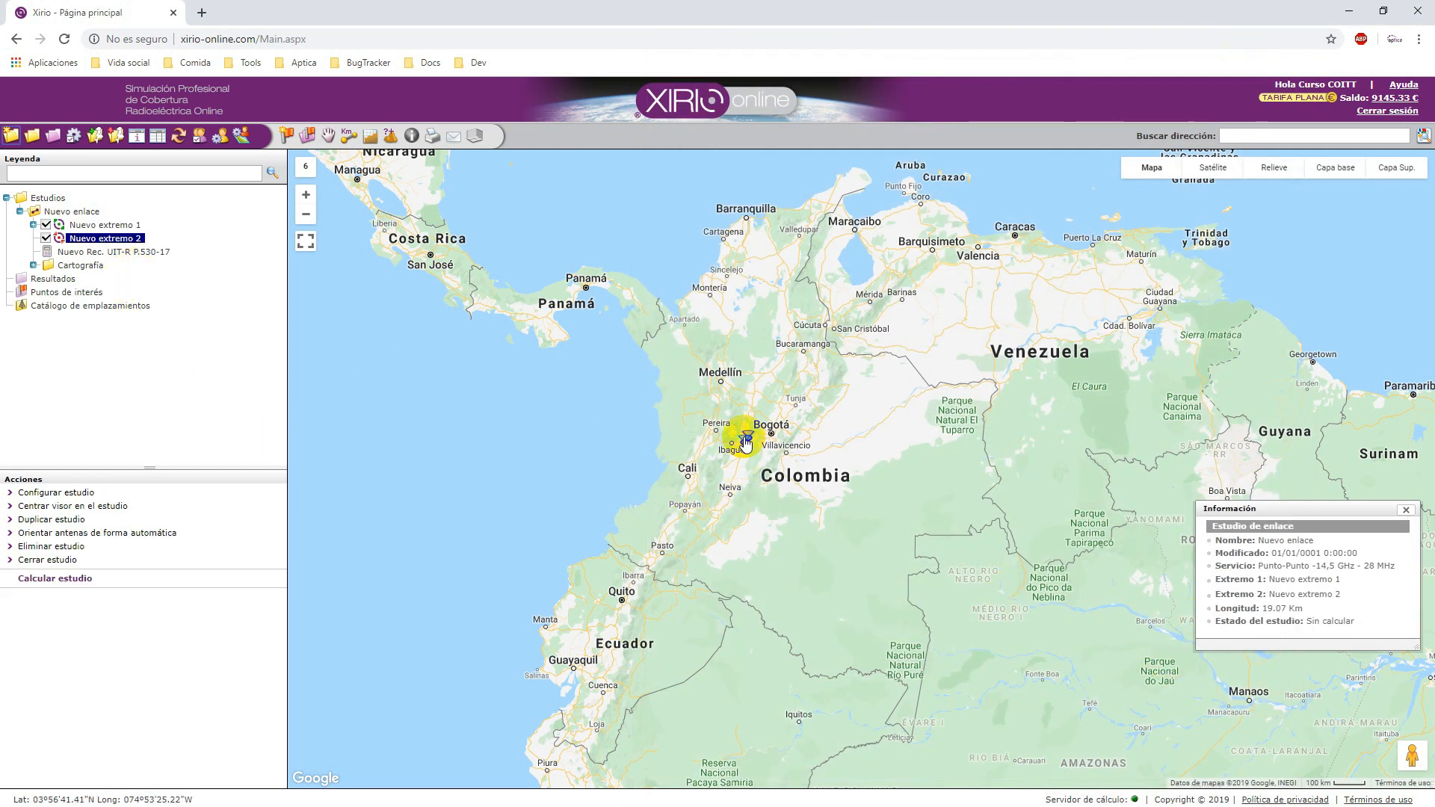
- Start a high-resolution calculation of the link study and view both ends of the link on the map
scroll(744, 433, "up", 2)
scroll(748, 438, "up", 2)
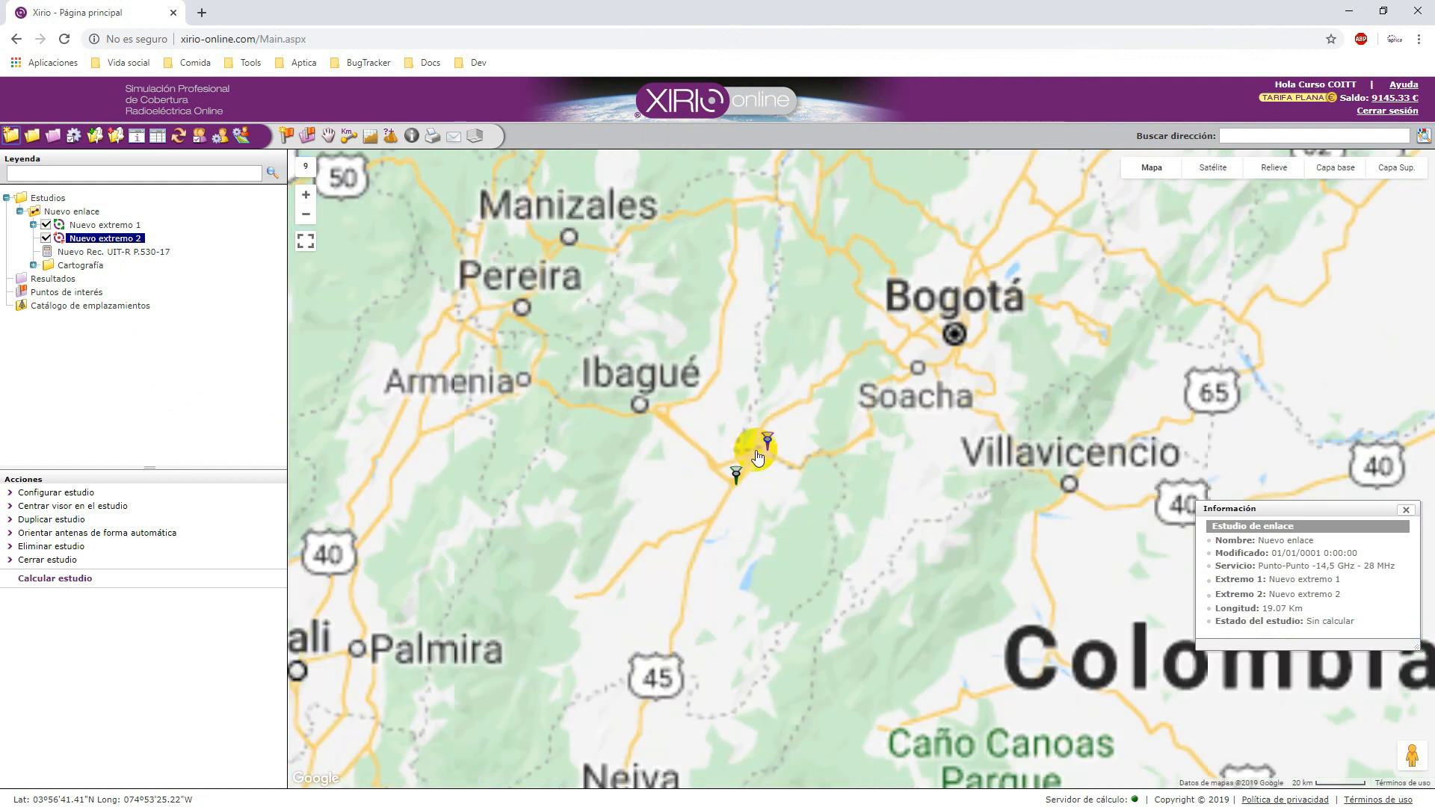
left_click(83, 579)
left_click(101, 615)
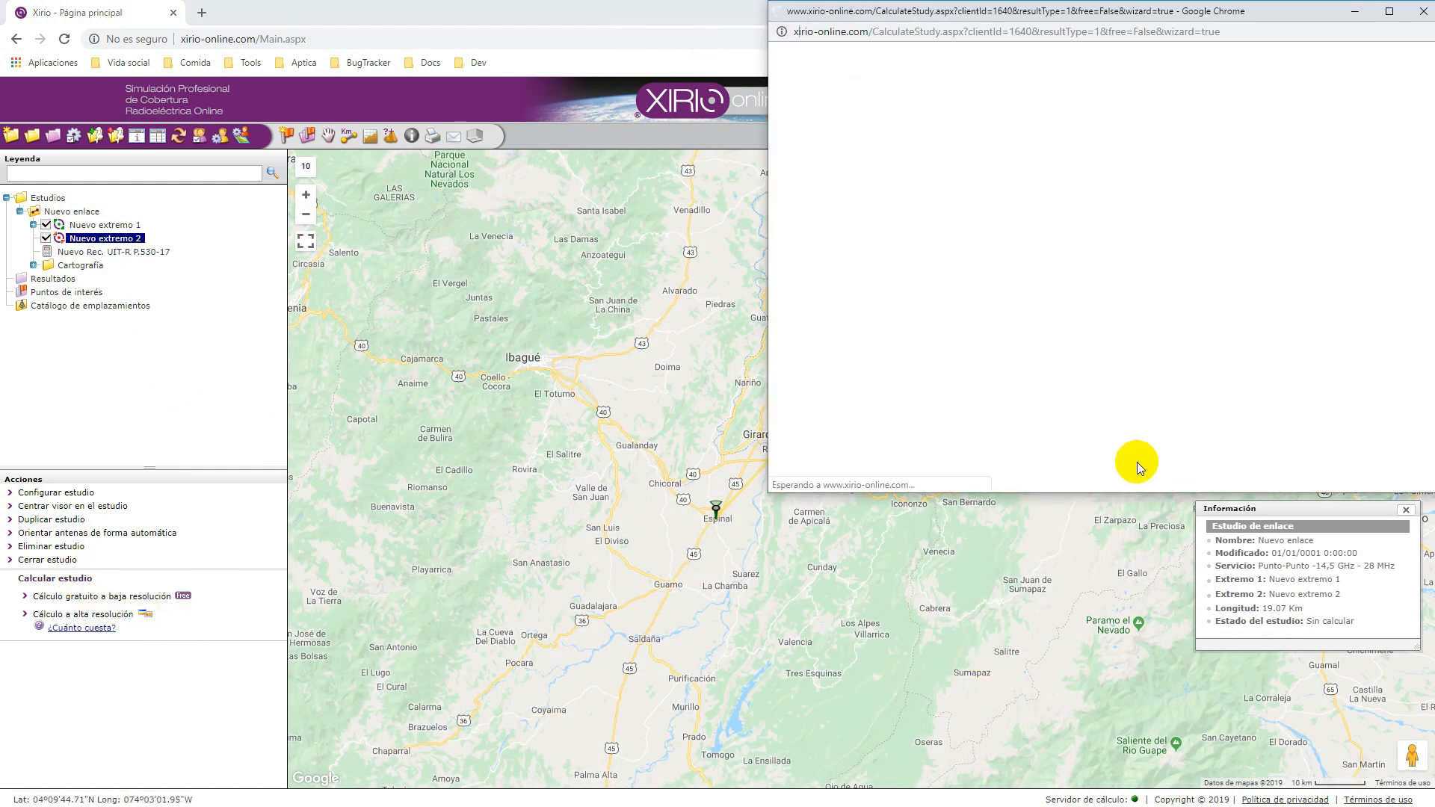
double_click(1189, 496)
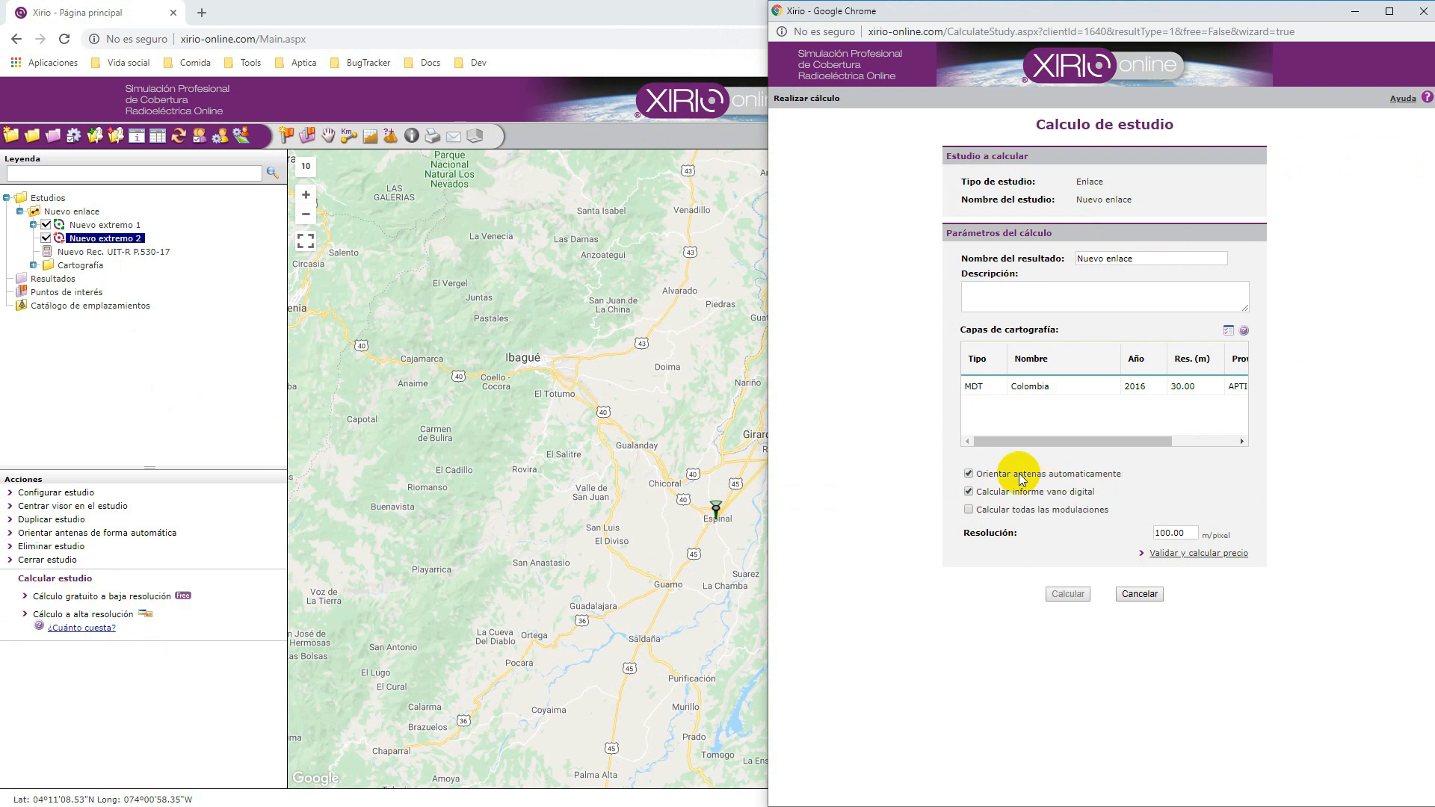
left_click_drag(616, 575, 471, 549)
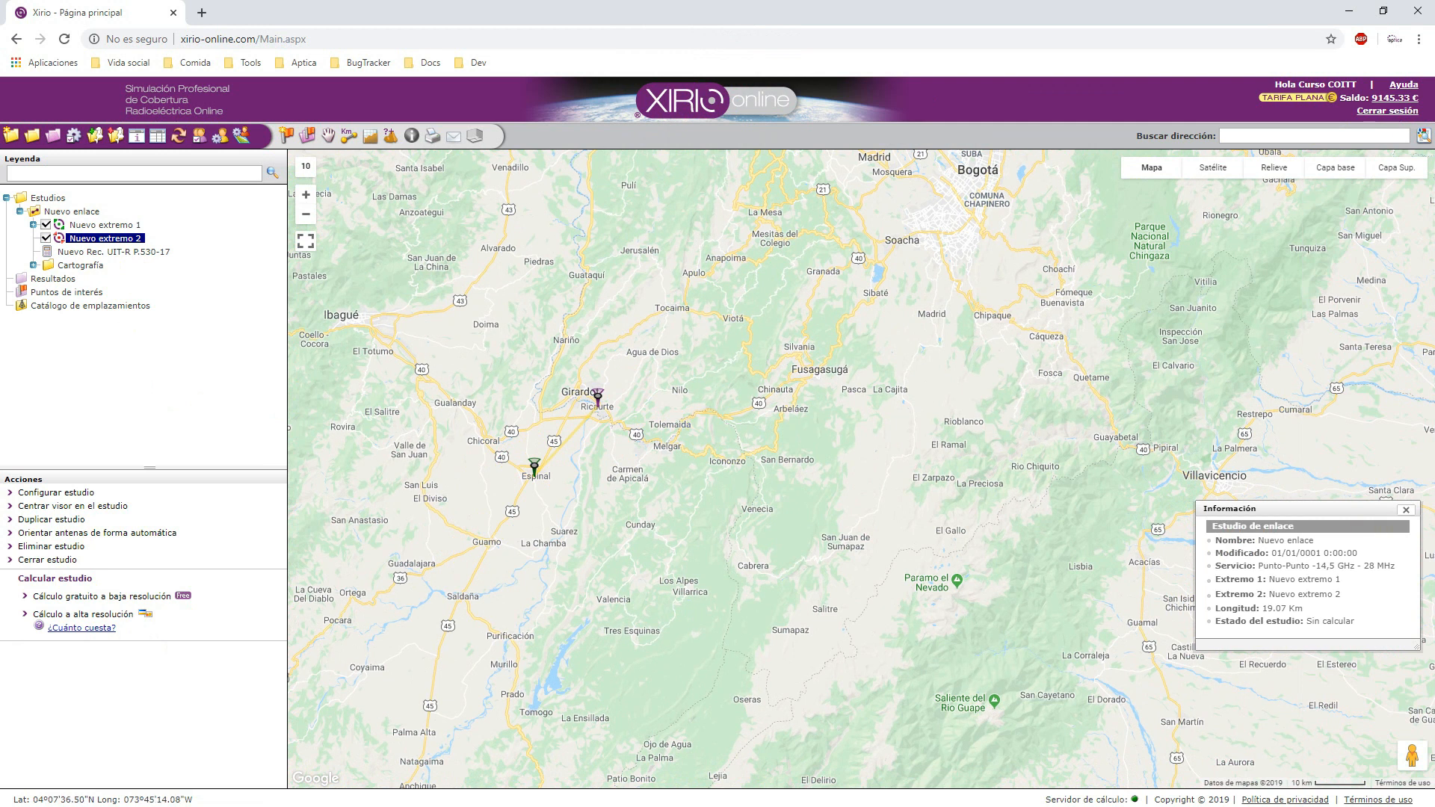
key("alt+Tab")
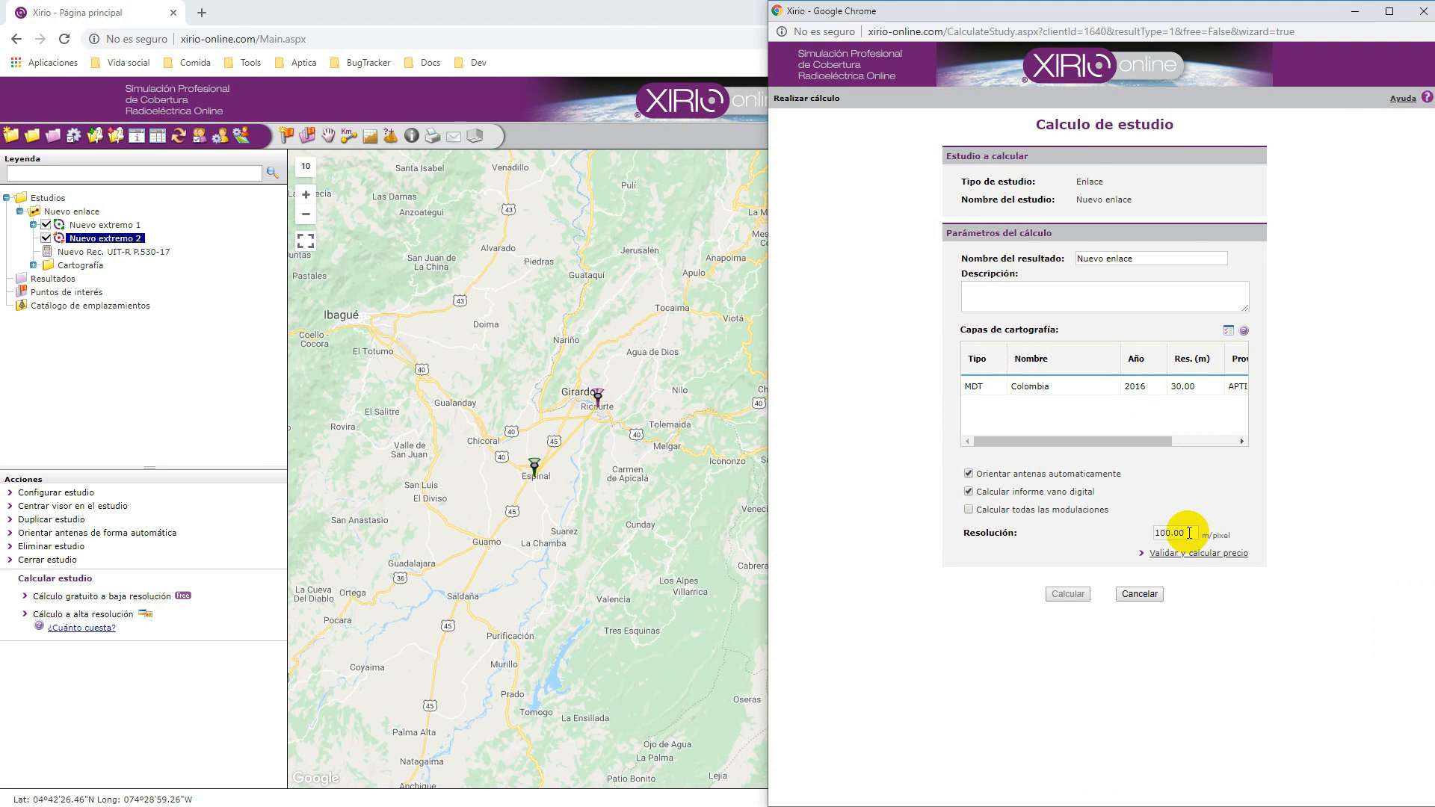
- Validate and price the study calculation at 100 m/pixel, review its total cost and launch the calculation
left_click(1196, 556)
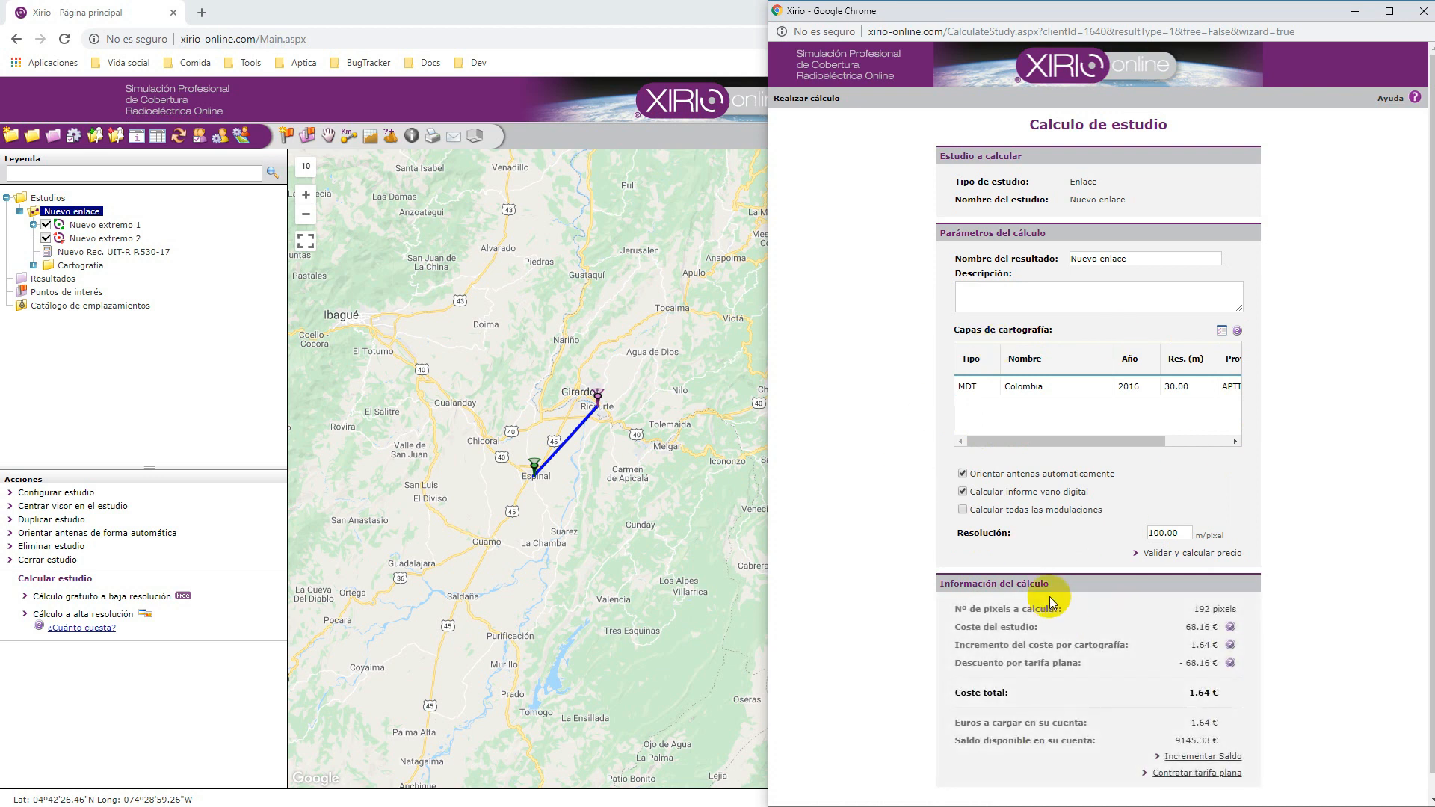
scroll(1089, 570, "down", 1)
left_click_drag(1190, 667, 1209, 669)
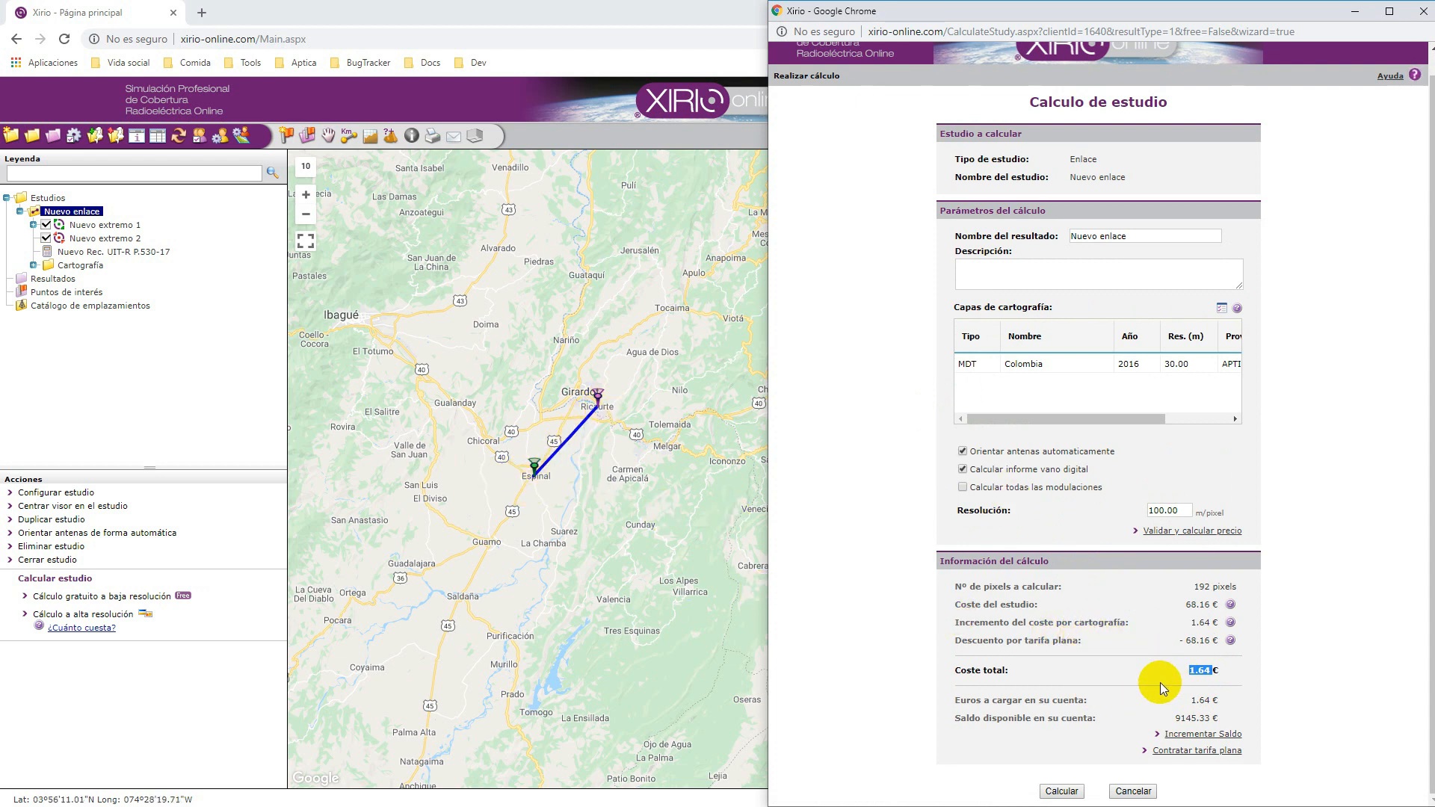
left_click(1058, 789)
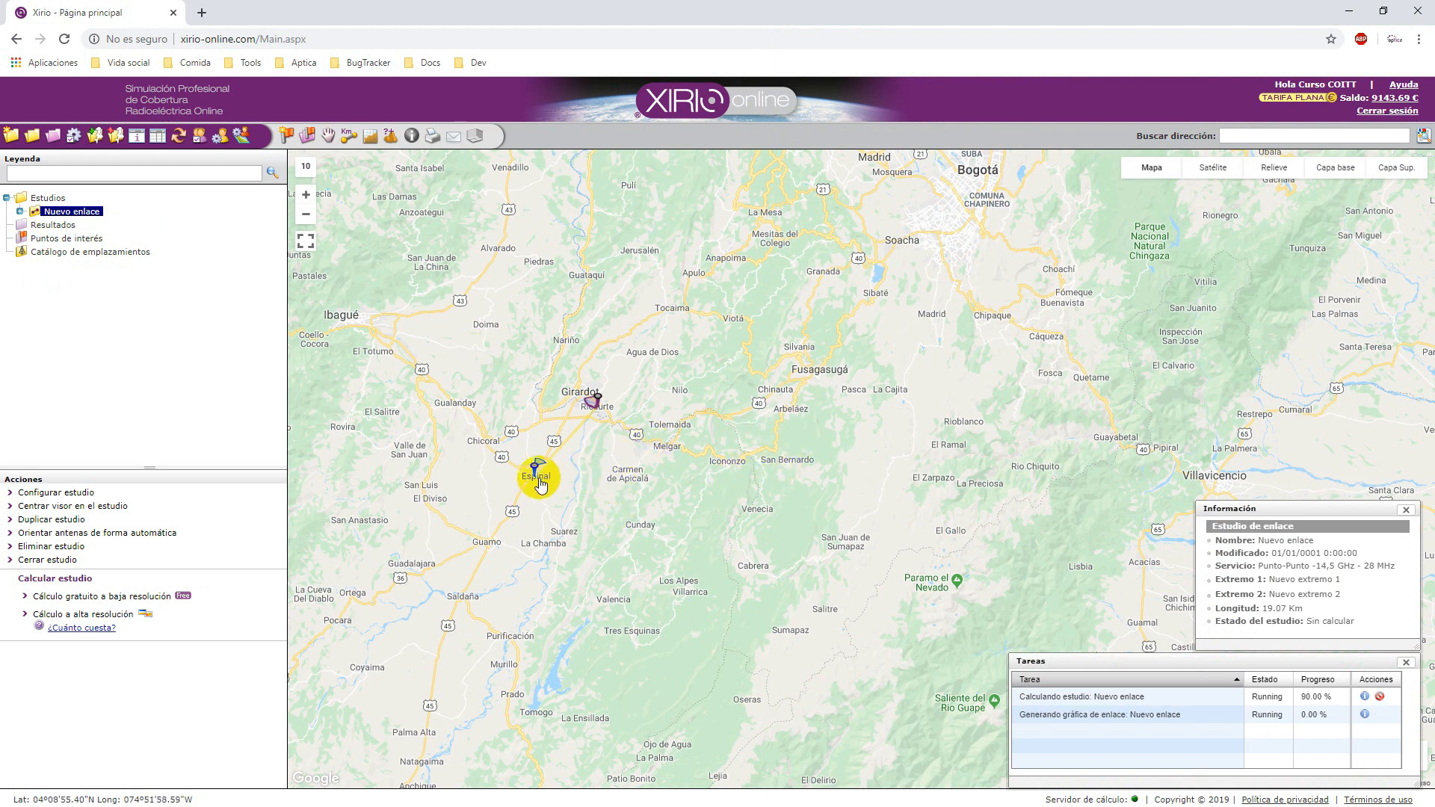
- Zoom in on the link, review its terrain profile graph, and expand the calculated study's results in the legend
left_click_drag(634, 463, 770, 415)
scroll(669, 417, "up", 1)
scroll(772, 415, "up", 1)
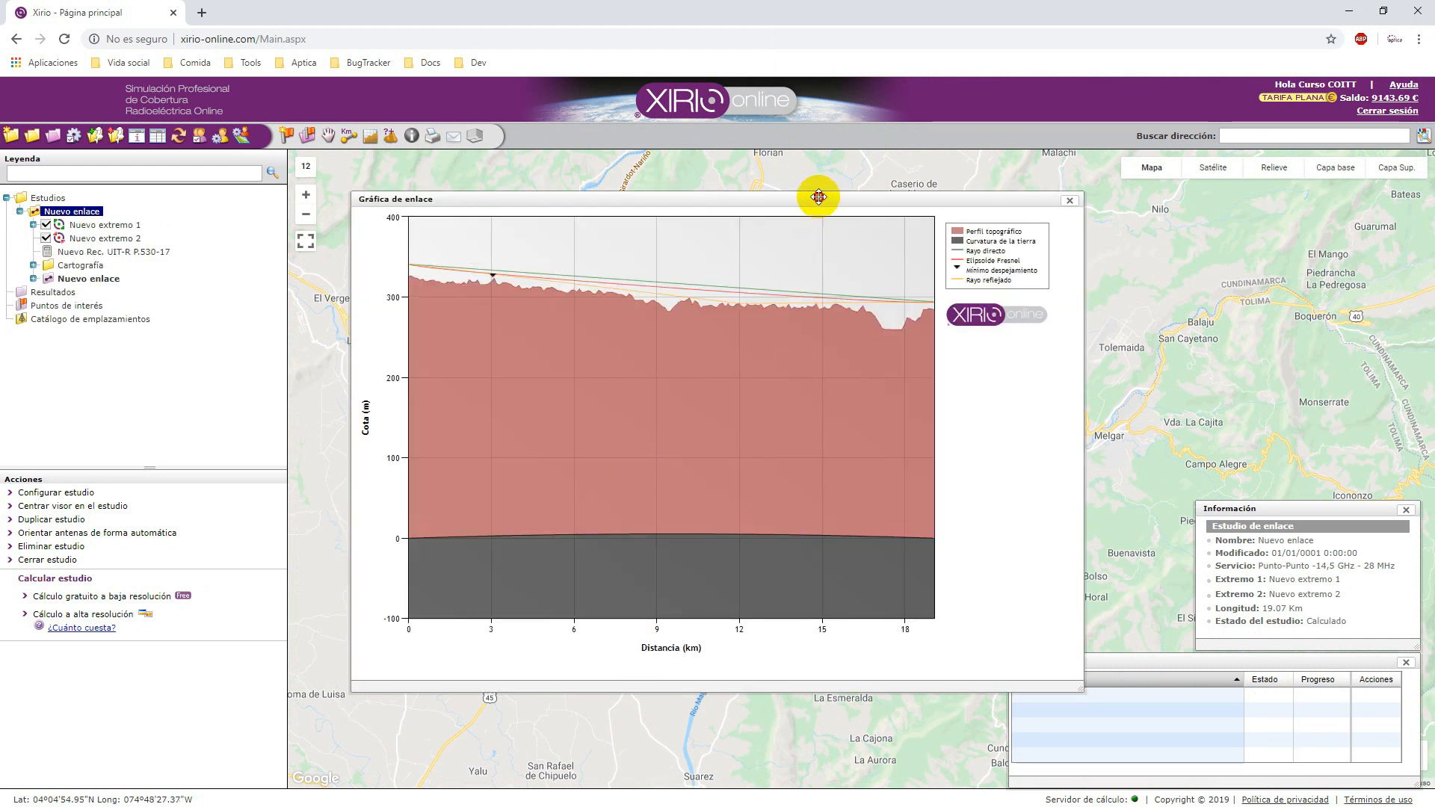
left_click_drag(820, 198, 809, 179)
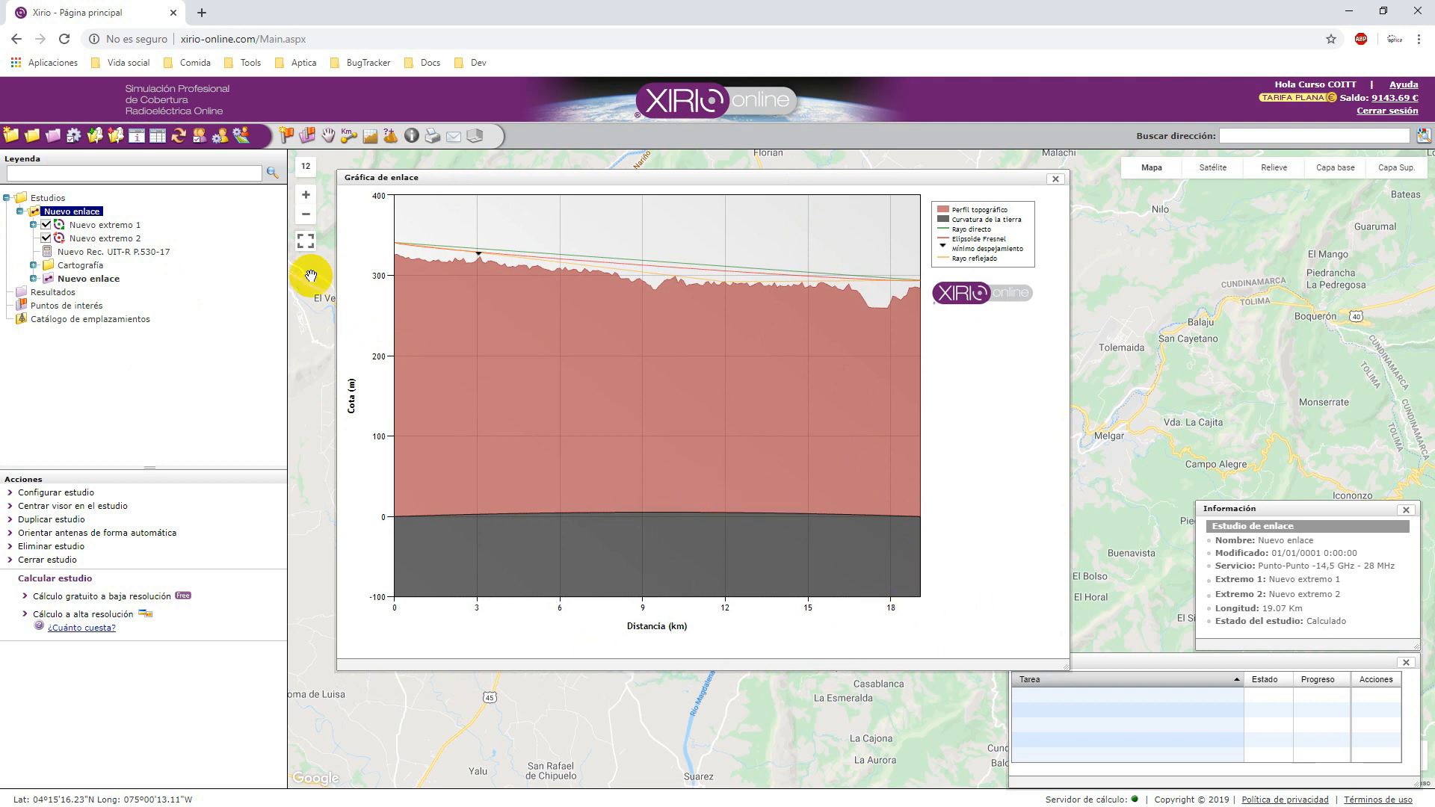
left_click(34, 278)
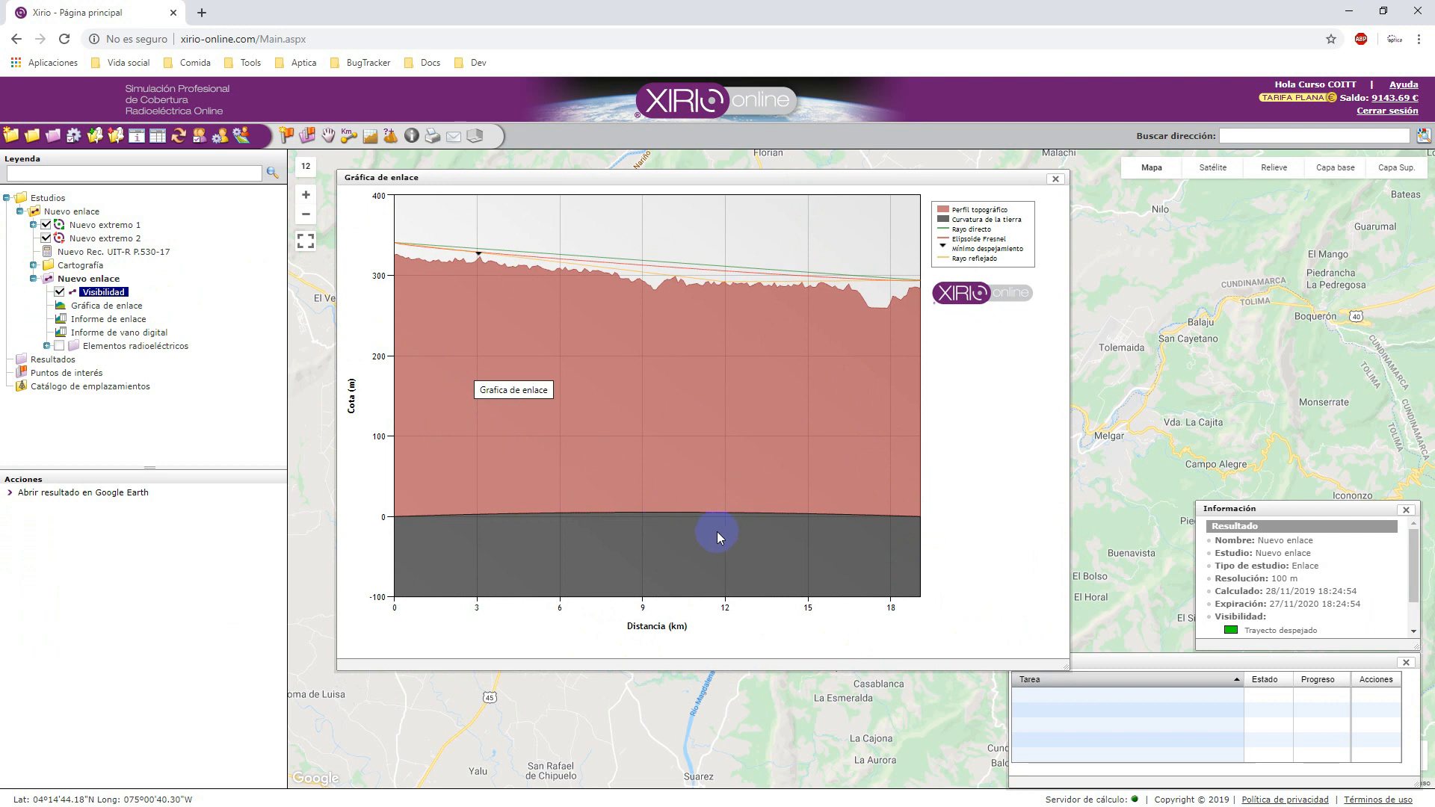
left_click(1055, 178)
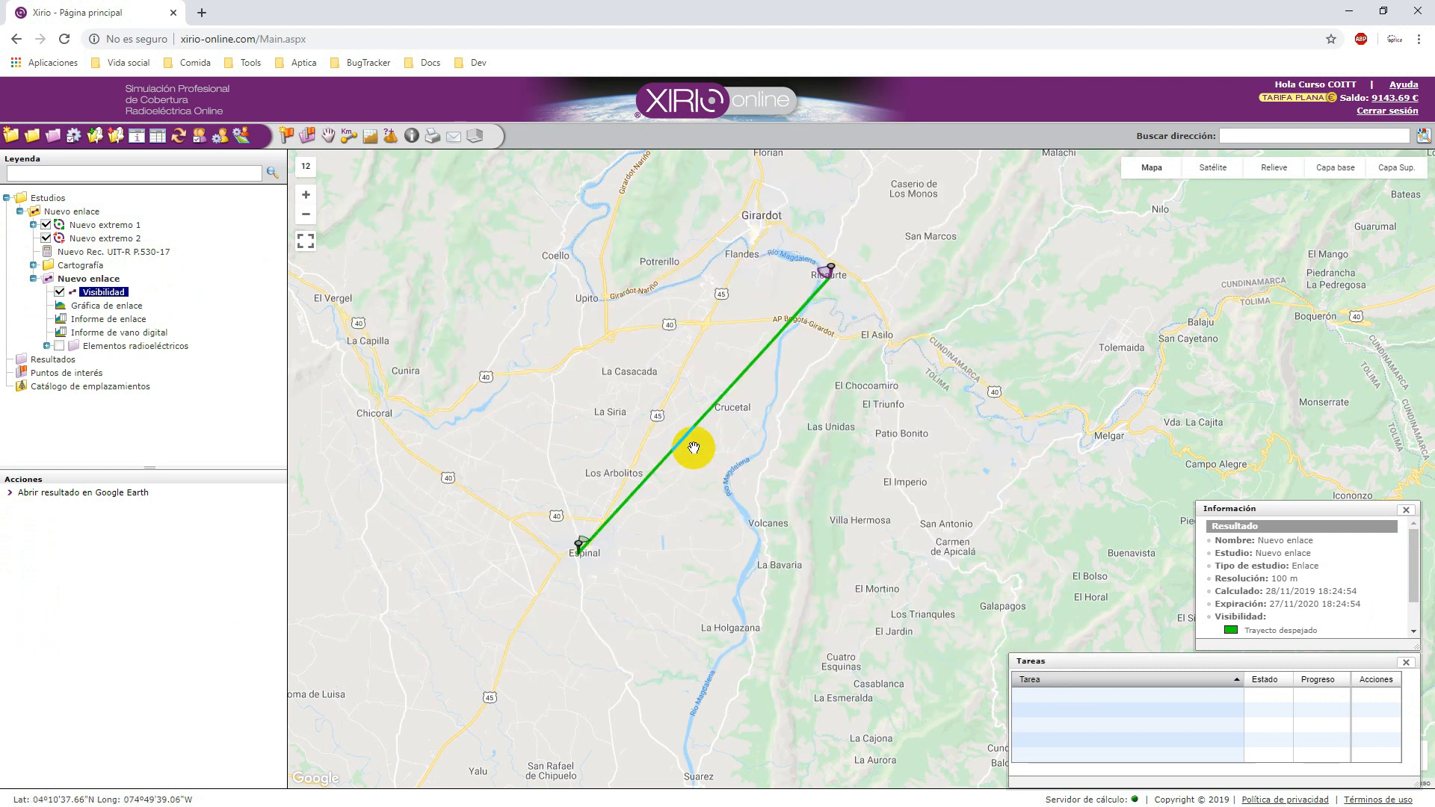
- Examine the visibility path between both link ends on the map and the visibility colour legend in the result information
scroll(601, 533, "up", 1)
left_click_drag(740, 475, 619, 632)
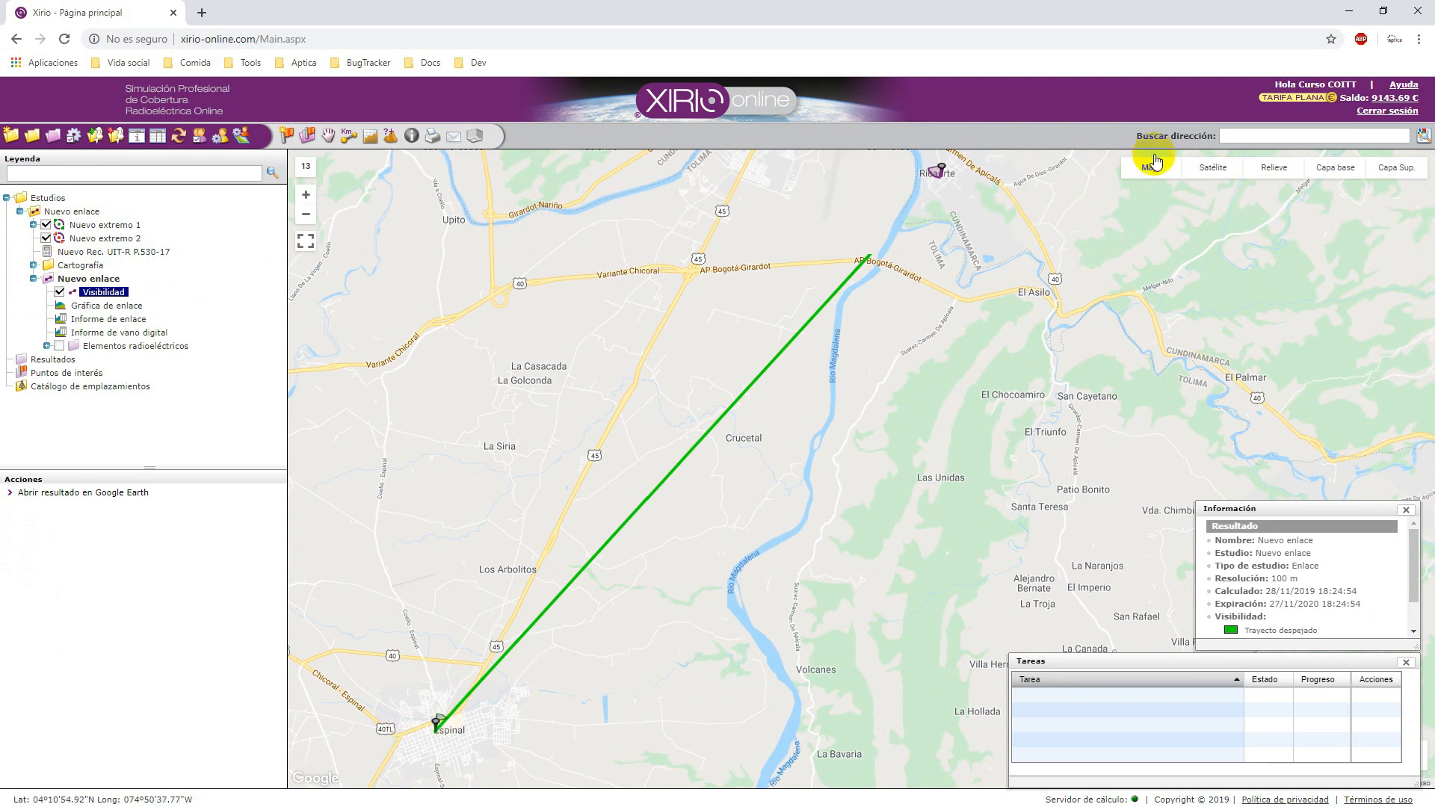
left_click_drag(883, 262, 890, 282)
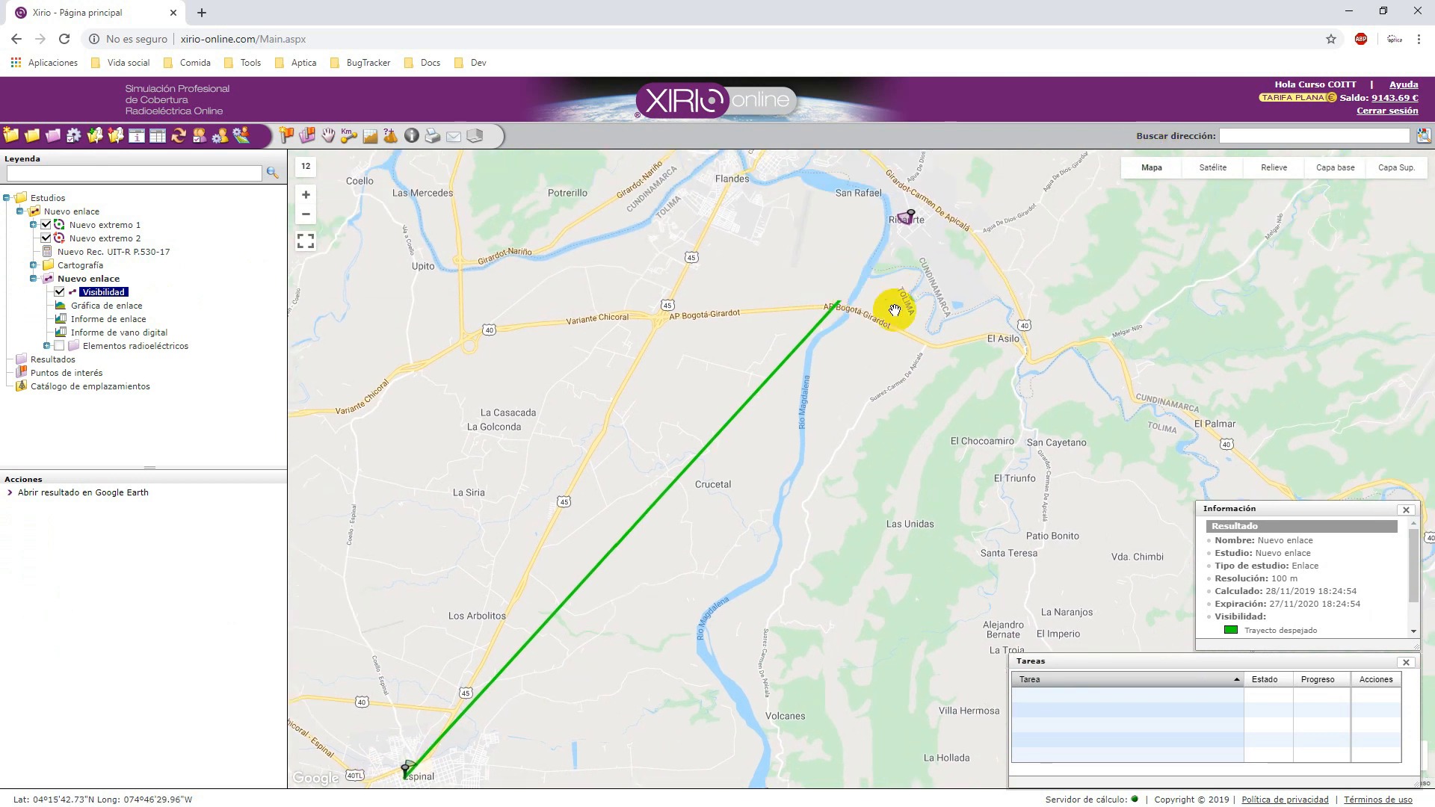
scroll(896, 304, "down", 1)
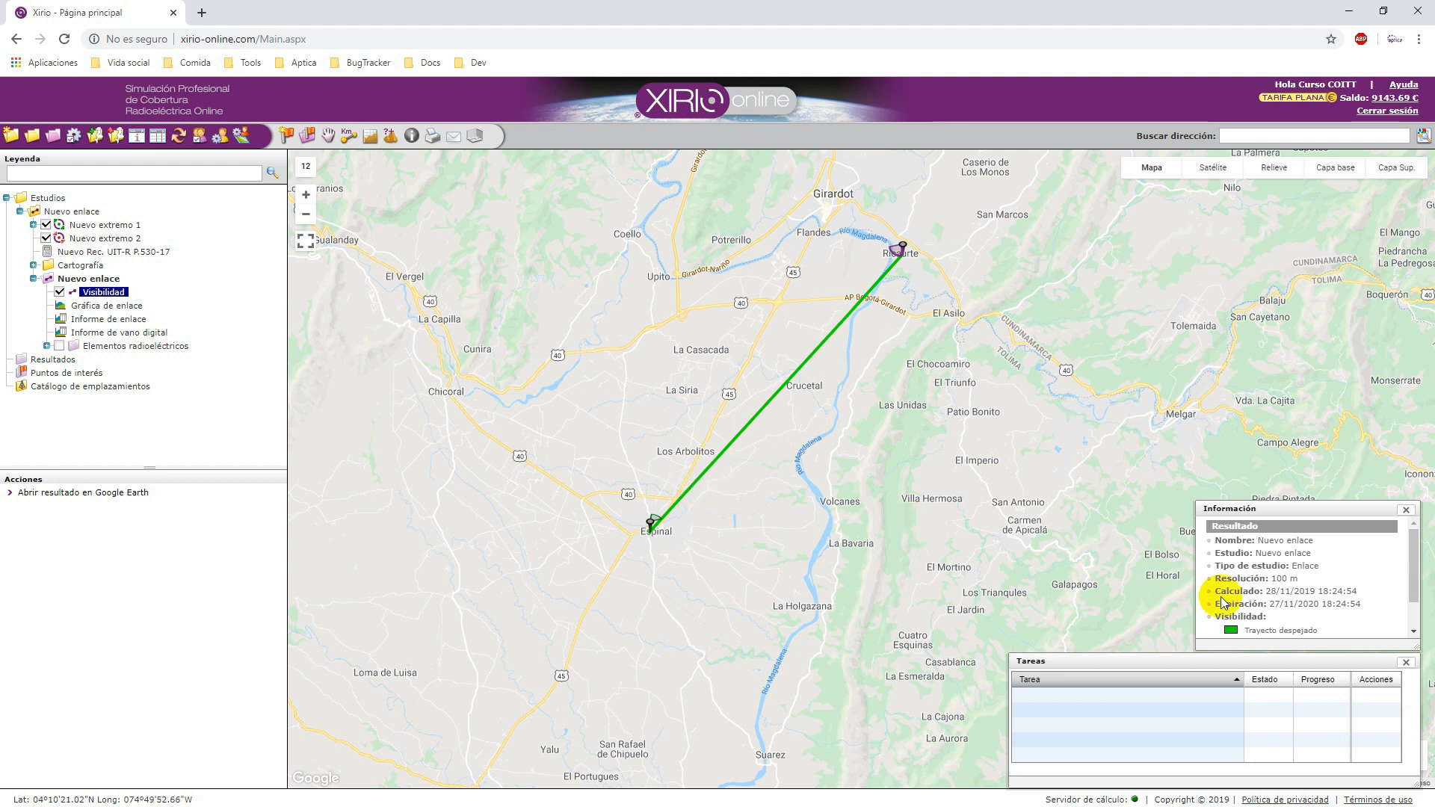
left_click_drag(1412, 595, 1412, 625)
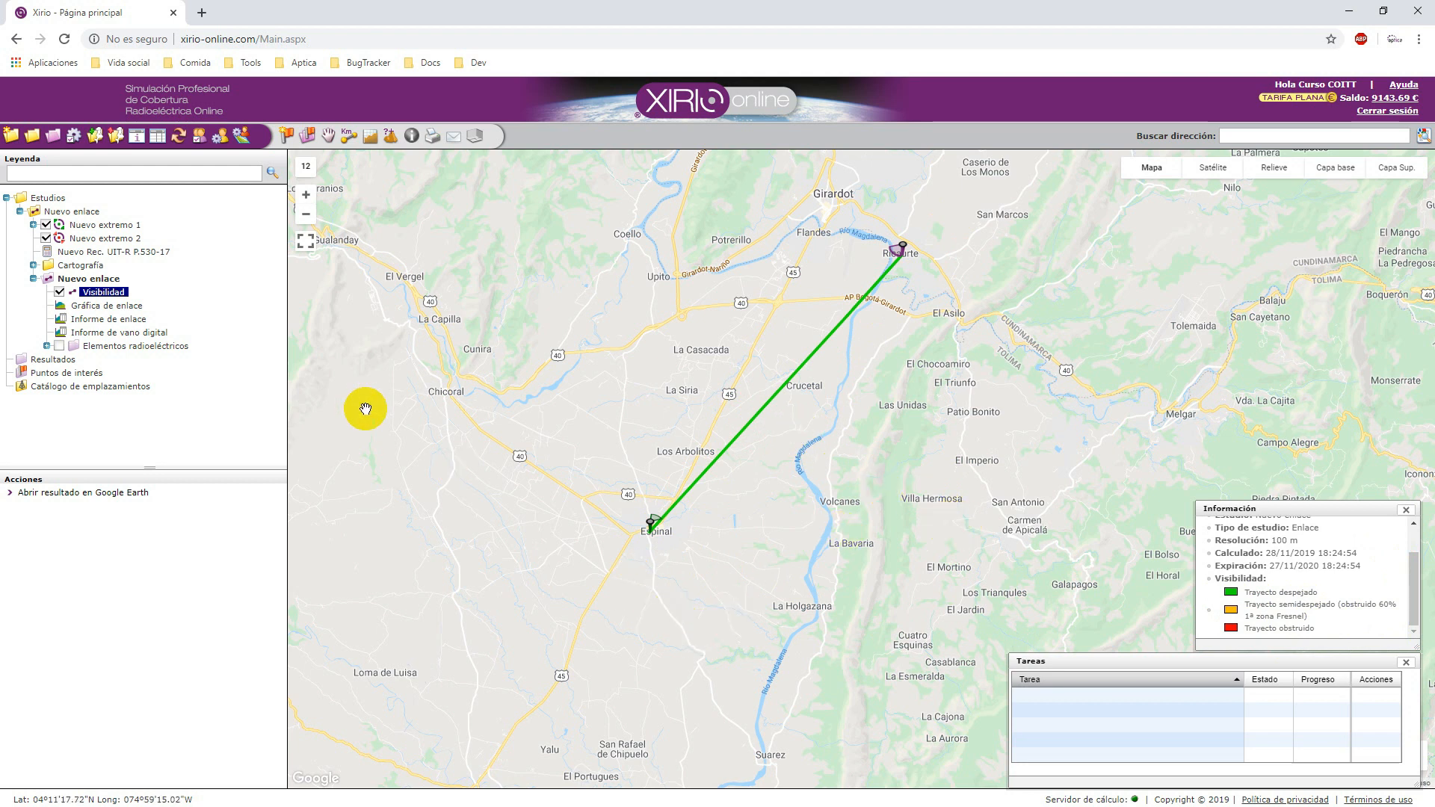
- Preview the Gráfica de enlace result, close the preview, and open the graph in its own window with editing options
left_click(131, 308)
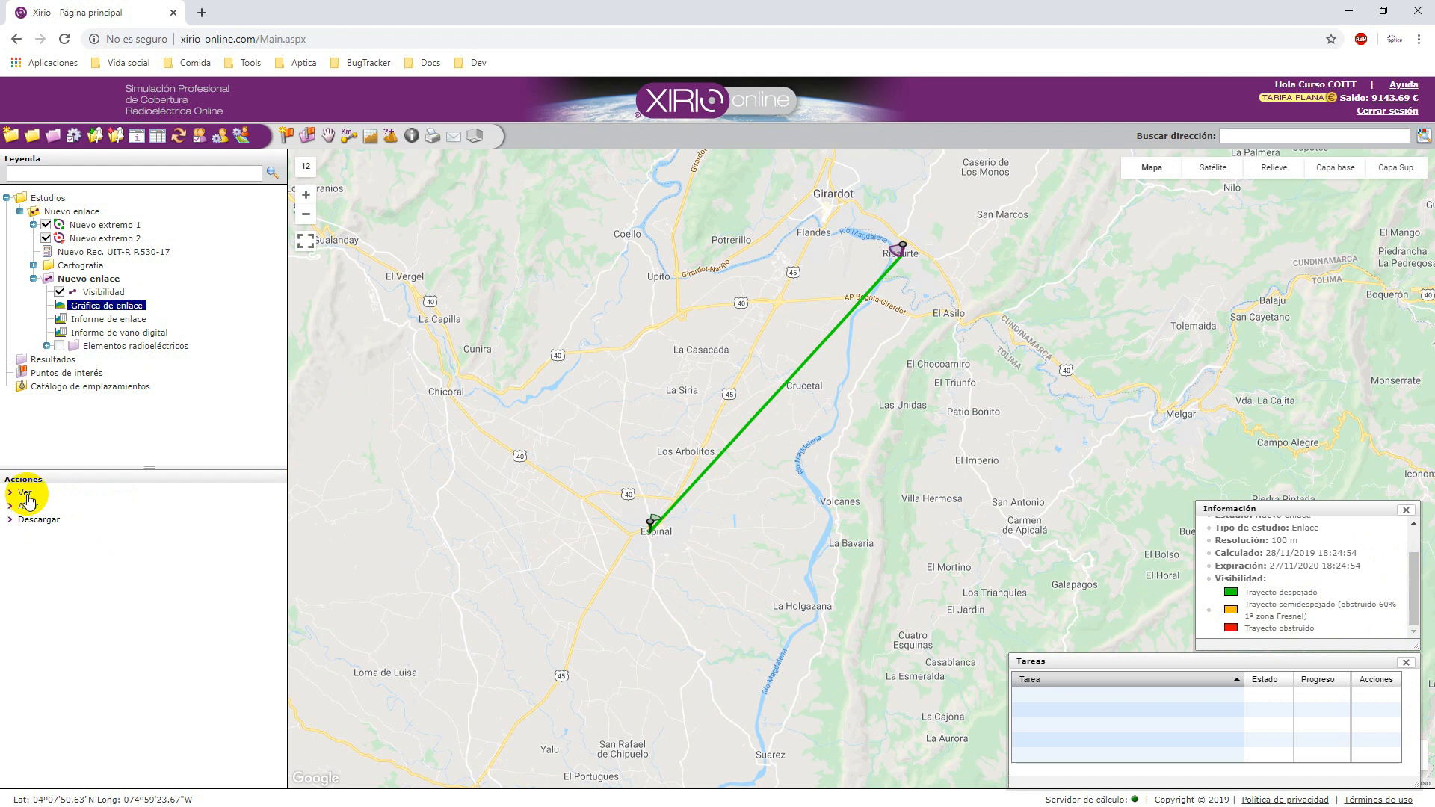
left_click(25, 493)
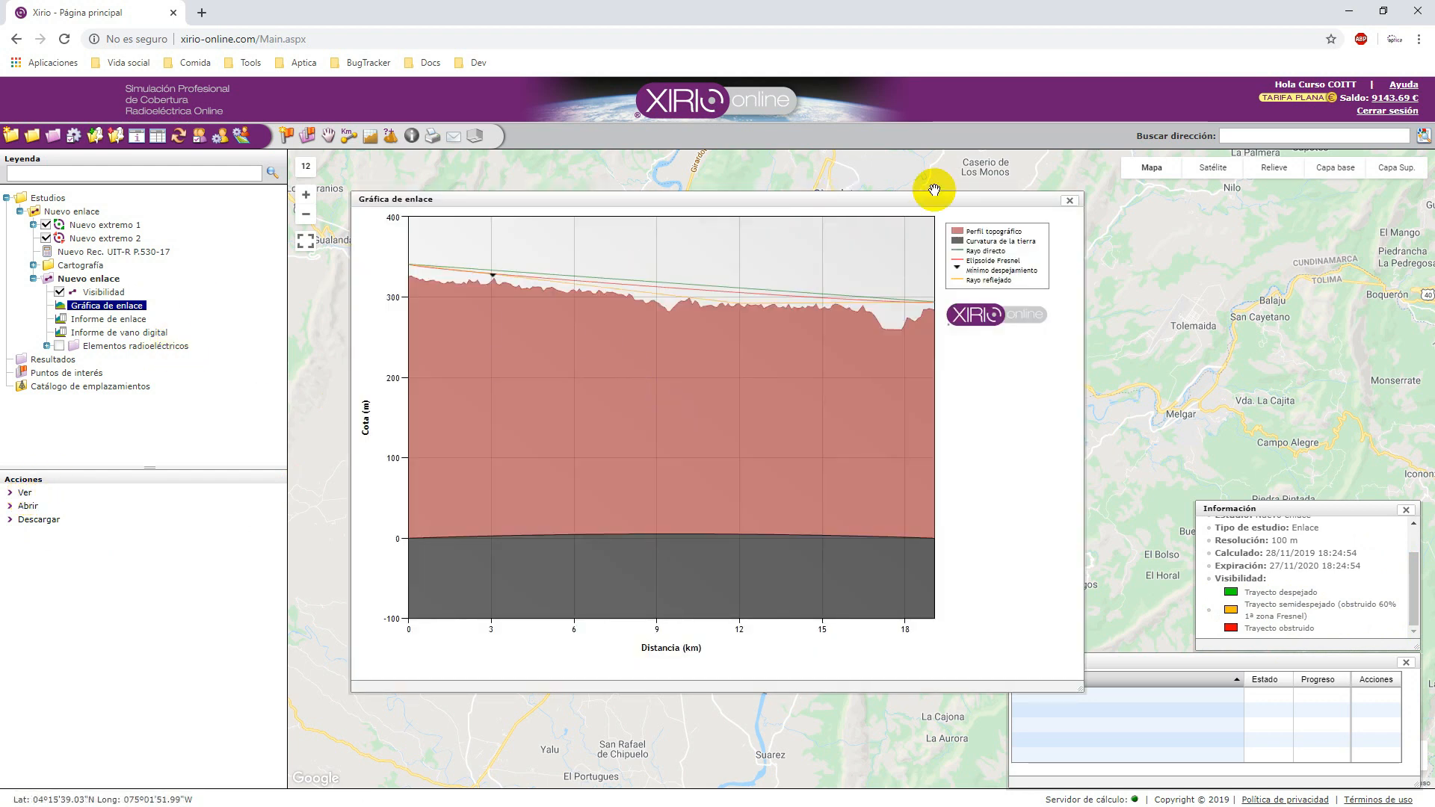
left_click(1068, 200)
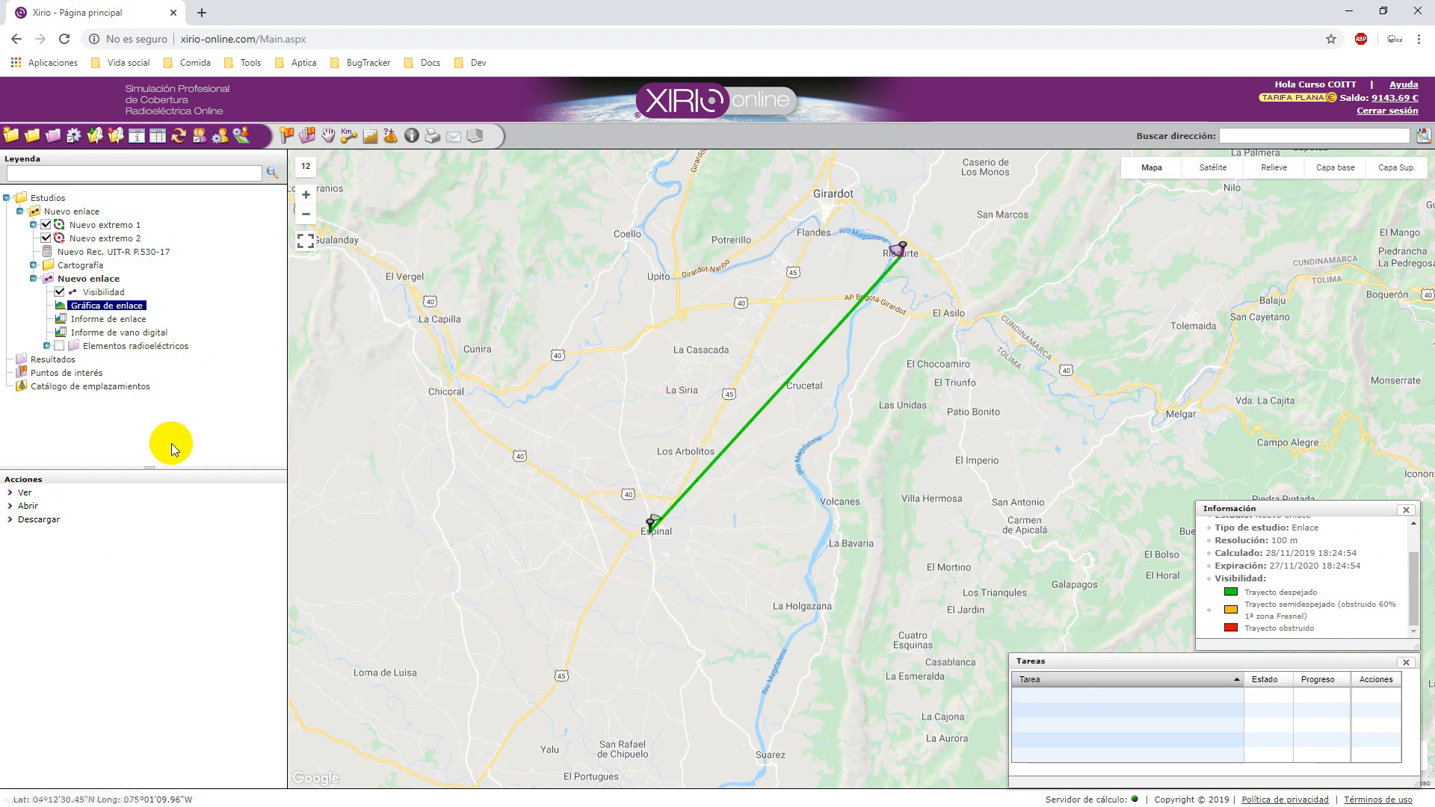
left_click(12, 521)
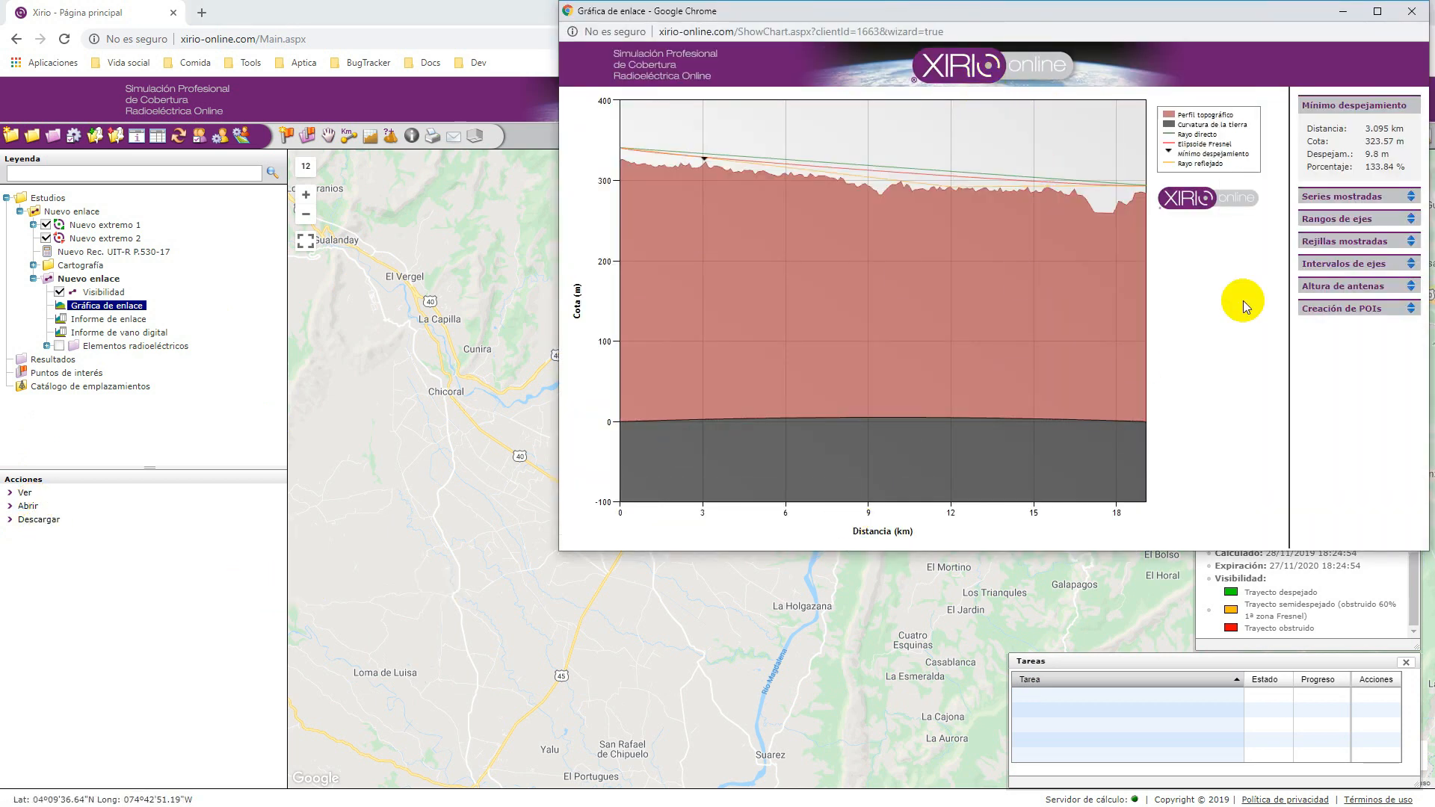
- Hide the Rayo reflejado series in the link graph, keeping the Mínimo despejamiento series shown
left_click(1326, 196)
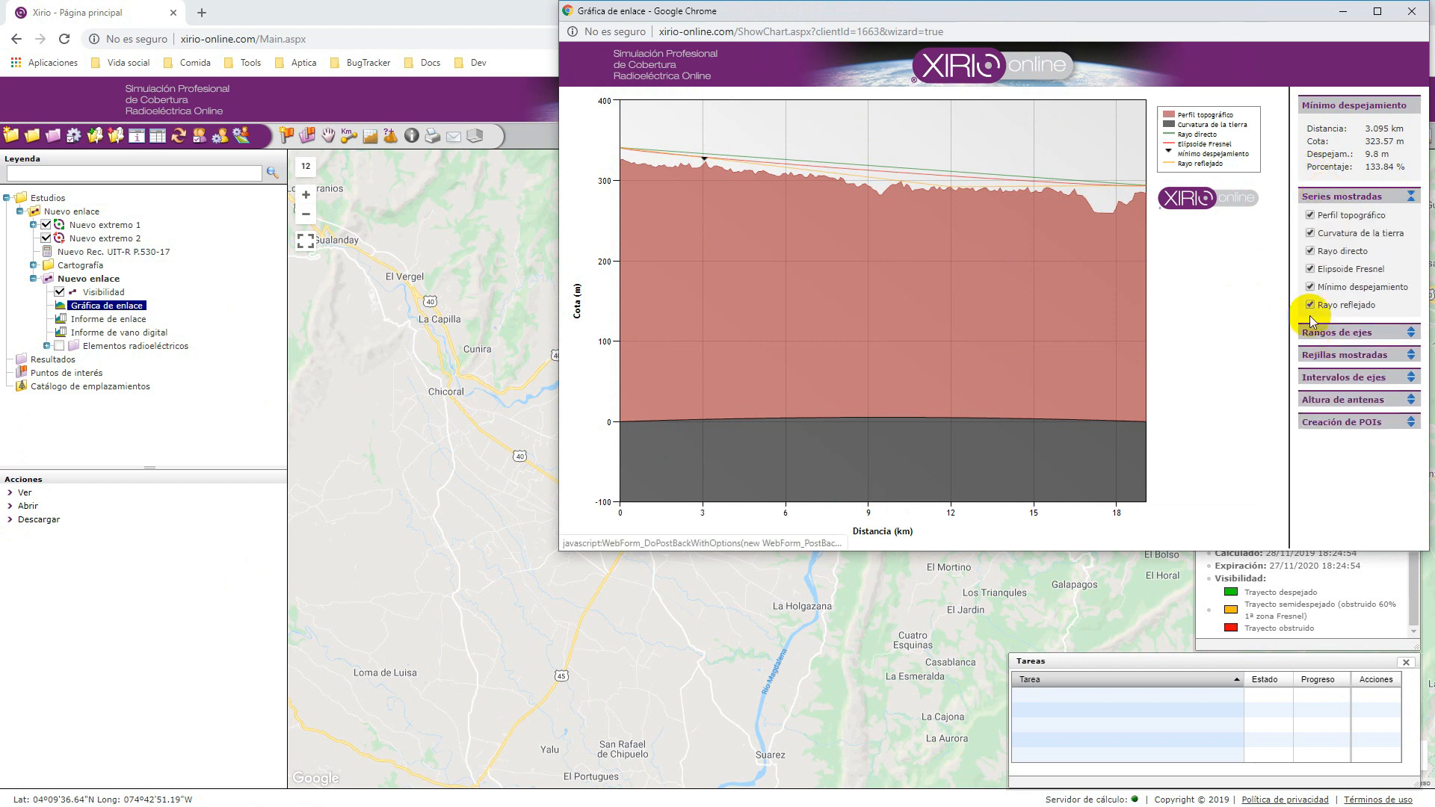
left_click(1309, 233)
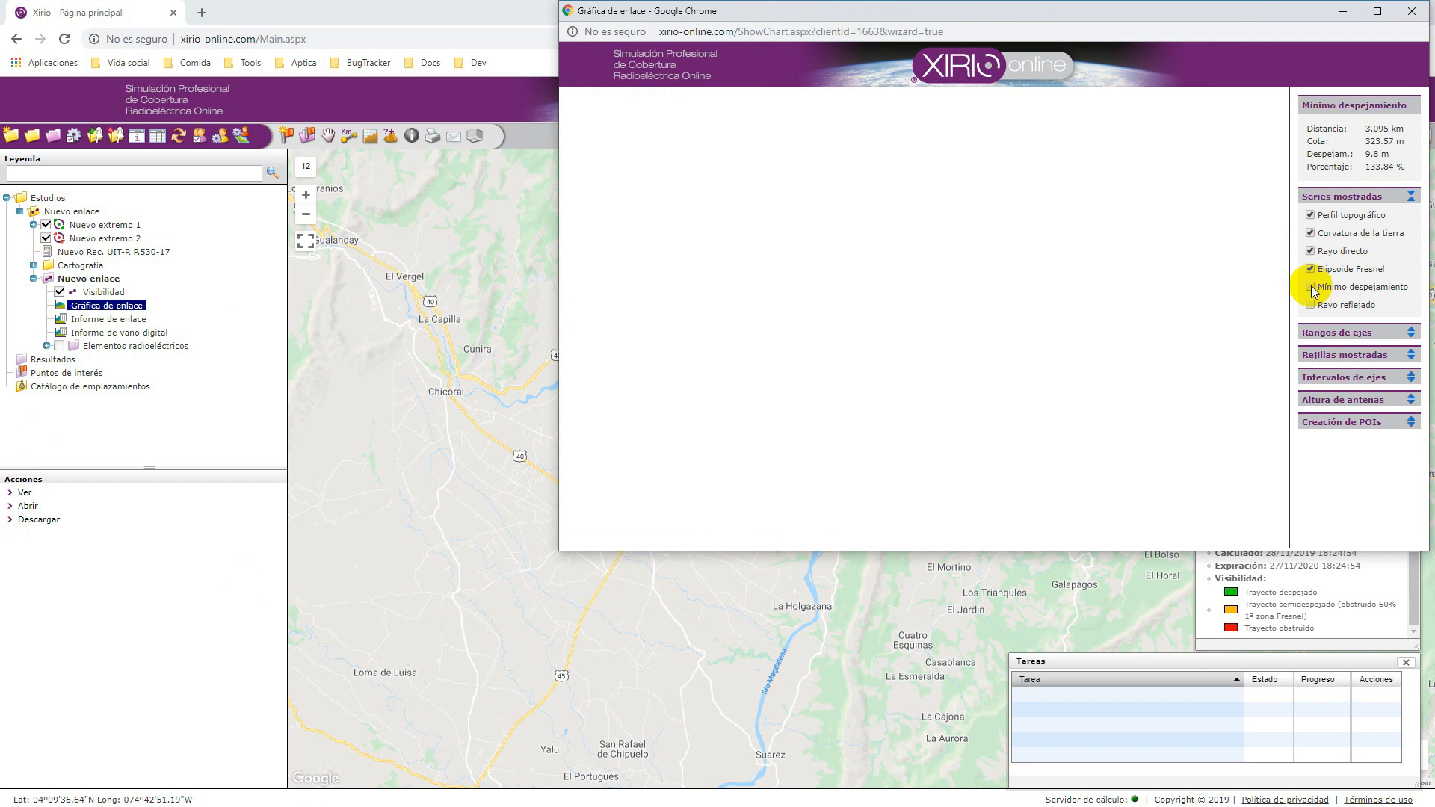
left_click(1309, 287)
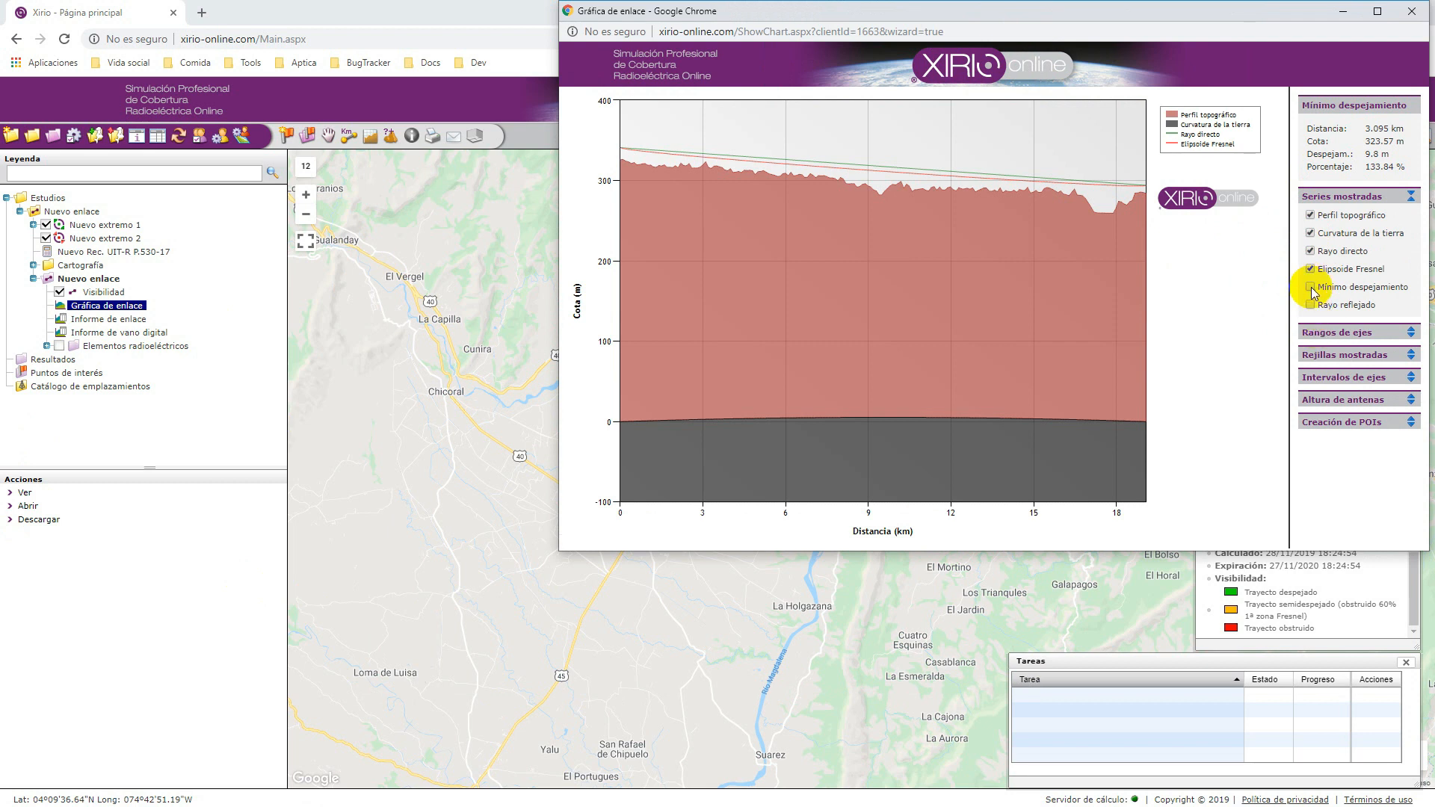
- Review the link graph's options for axis ranges, displayed grids and axis intervals
left_click(1331, 334)
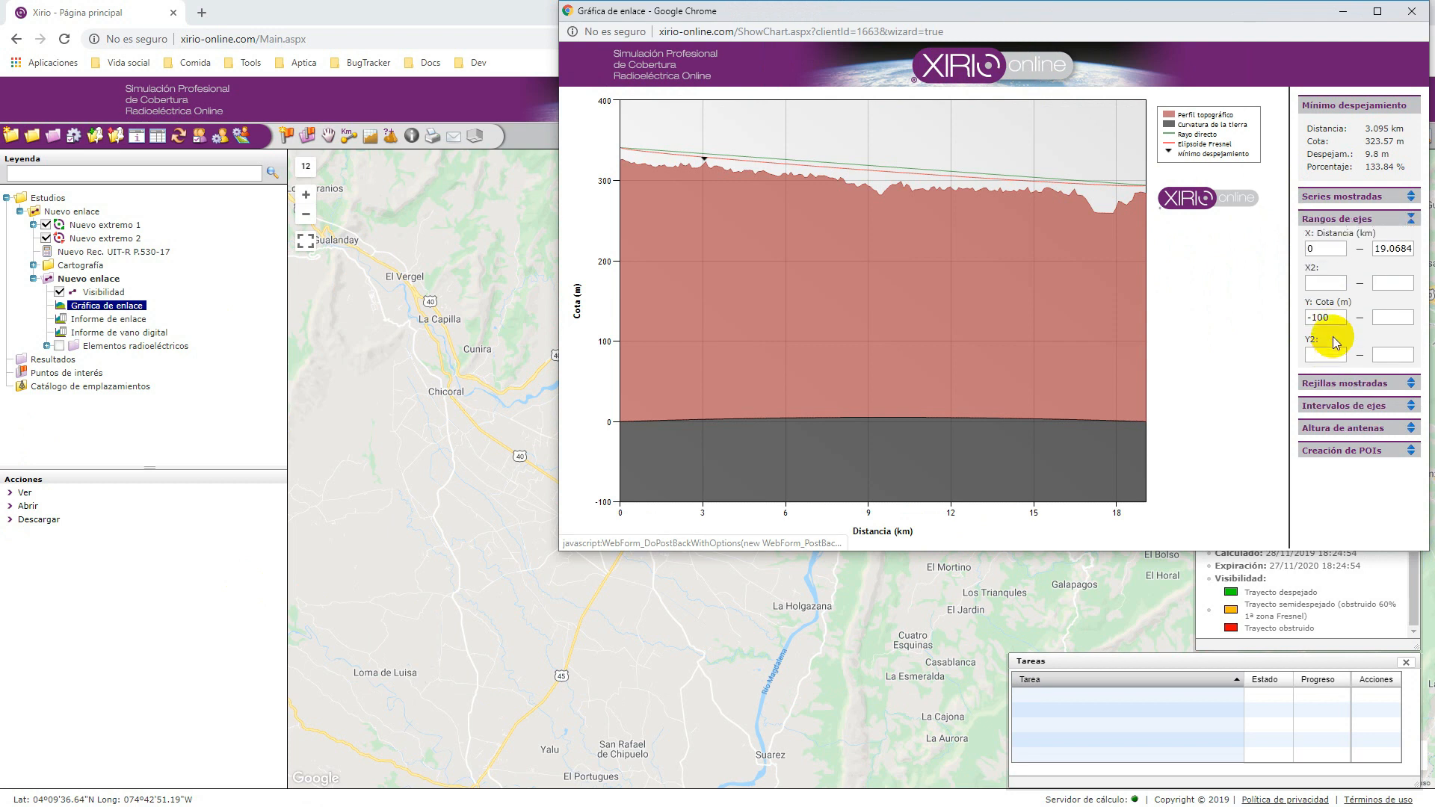
left_click(1328, 380)
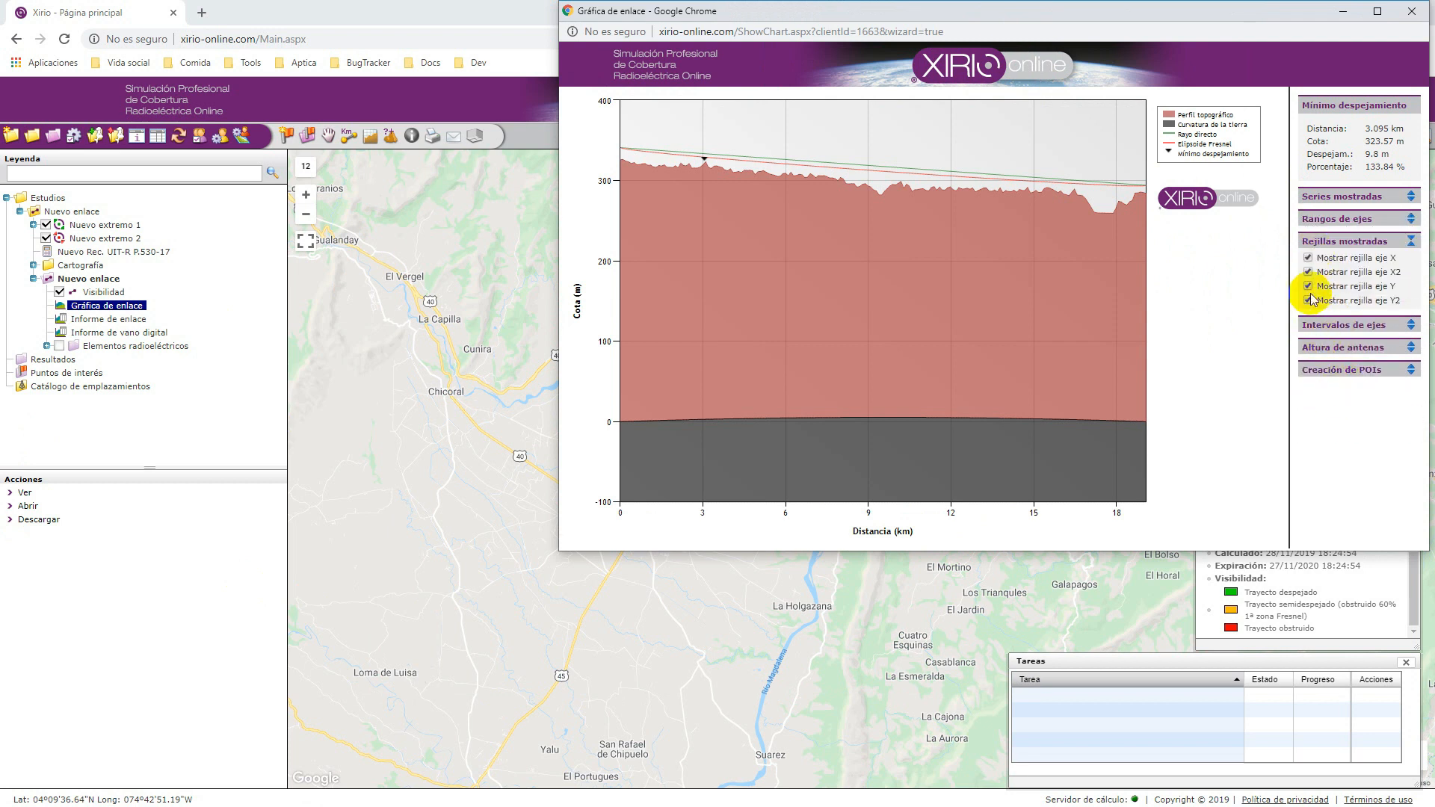
left_click(1315, 324)
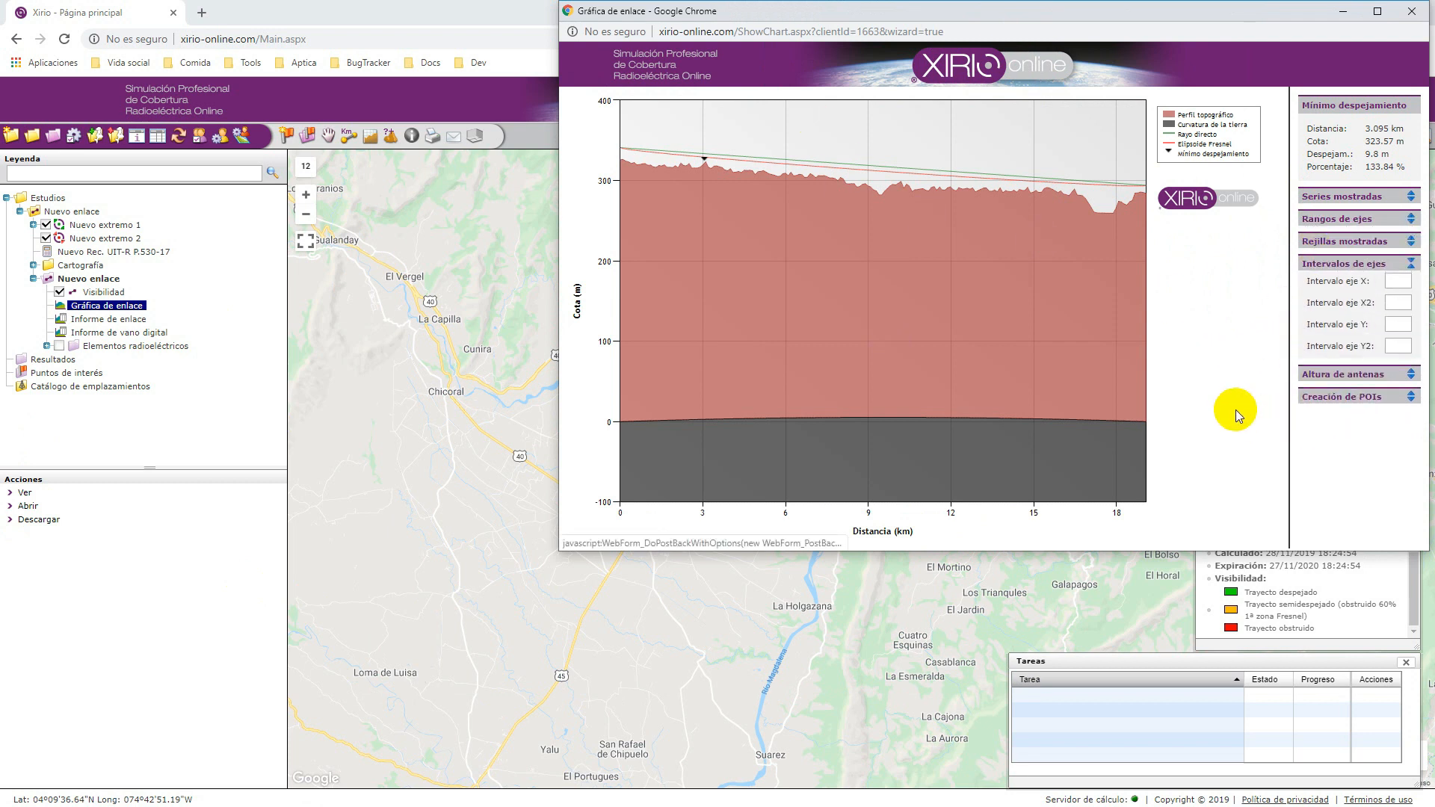
- Set the Extremo 2 antenna height to 15 m, update the graph, and check the automatic height calculation options without starting it
left_click(1327, 374)
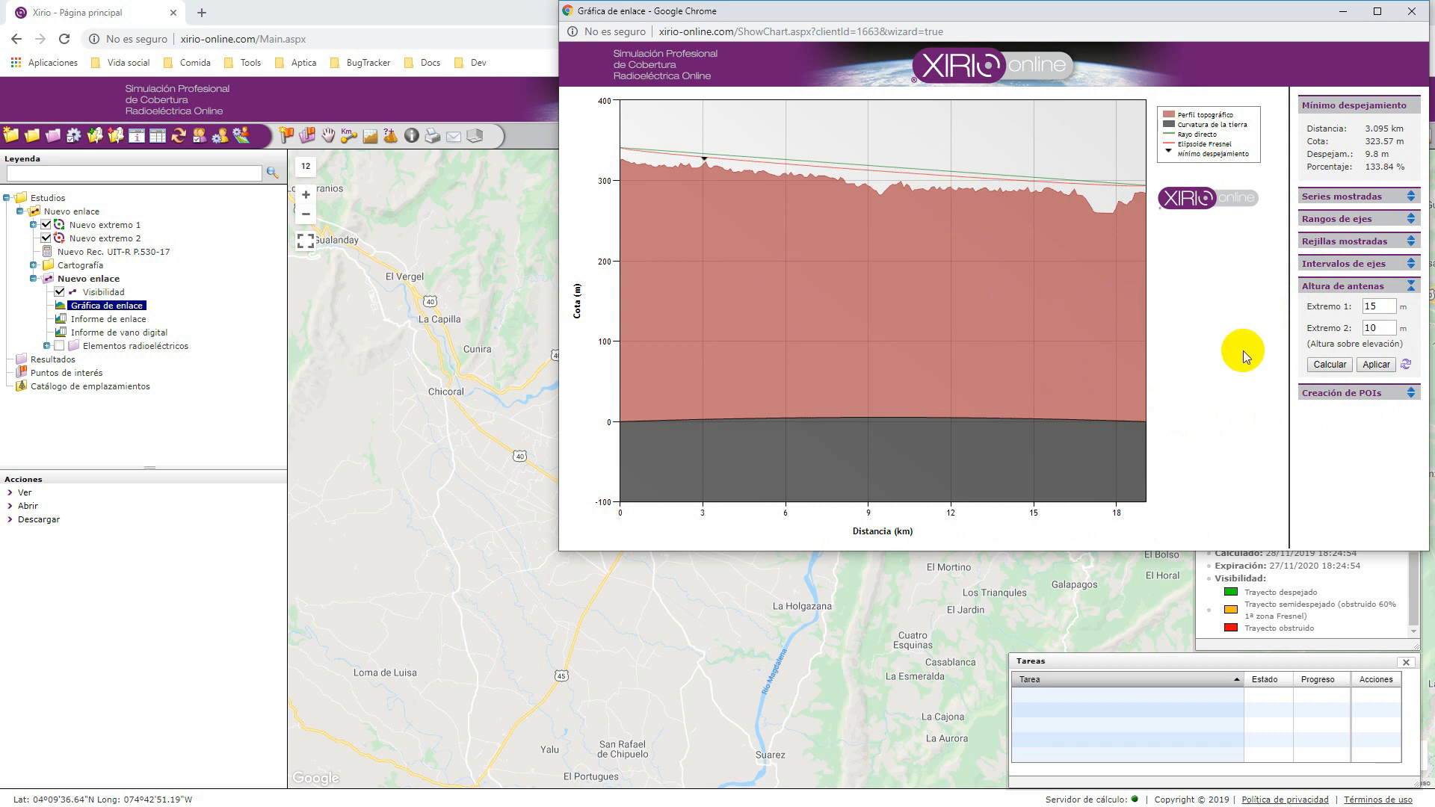
double_click(1372, 328)
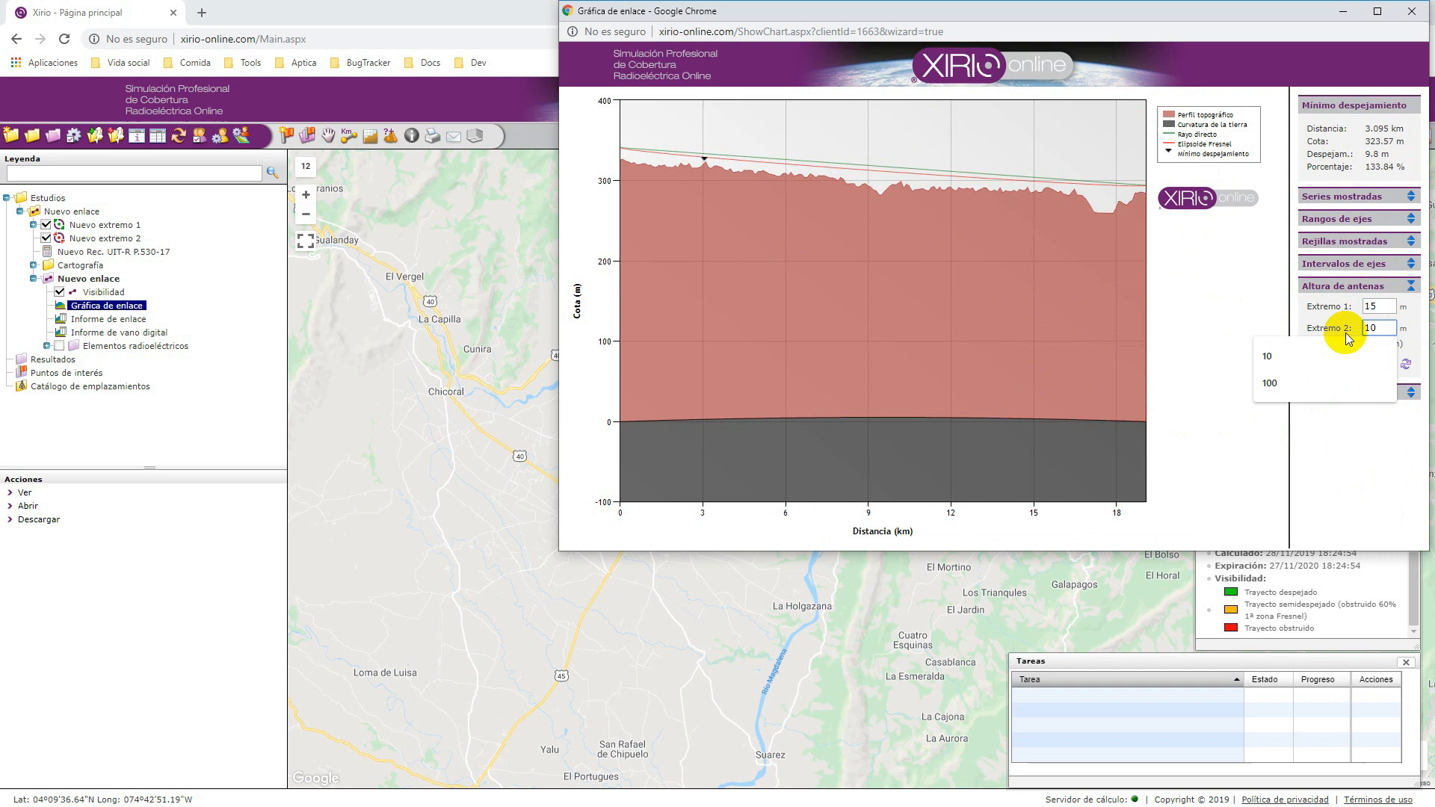
type("15")
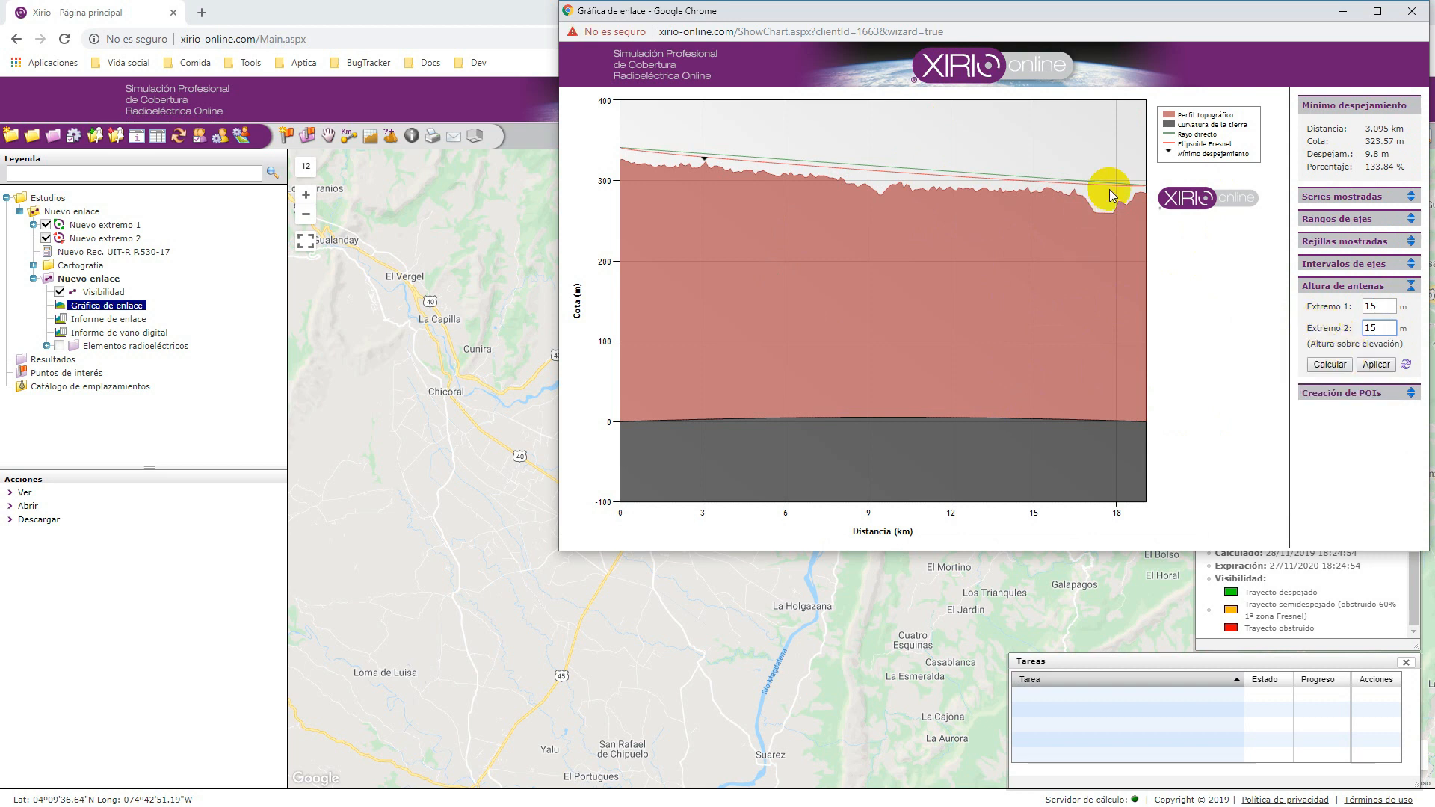
left_click(1364, 451)
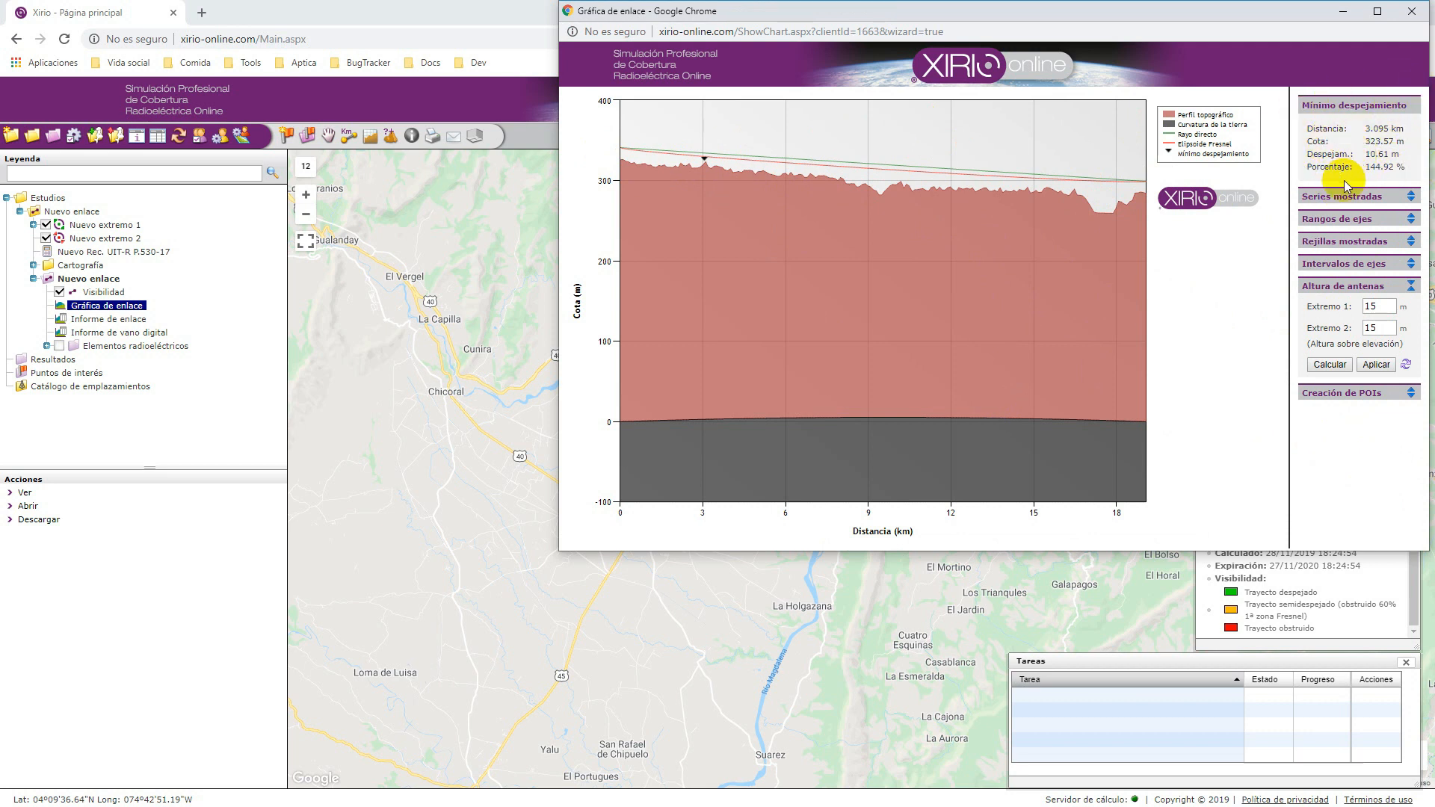
left_click(1330, 364)
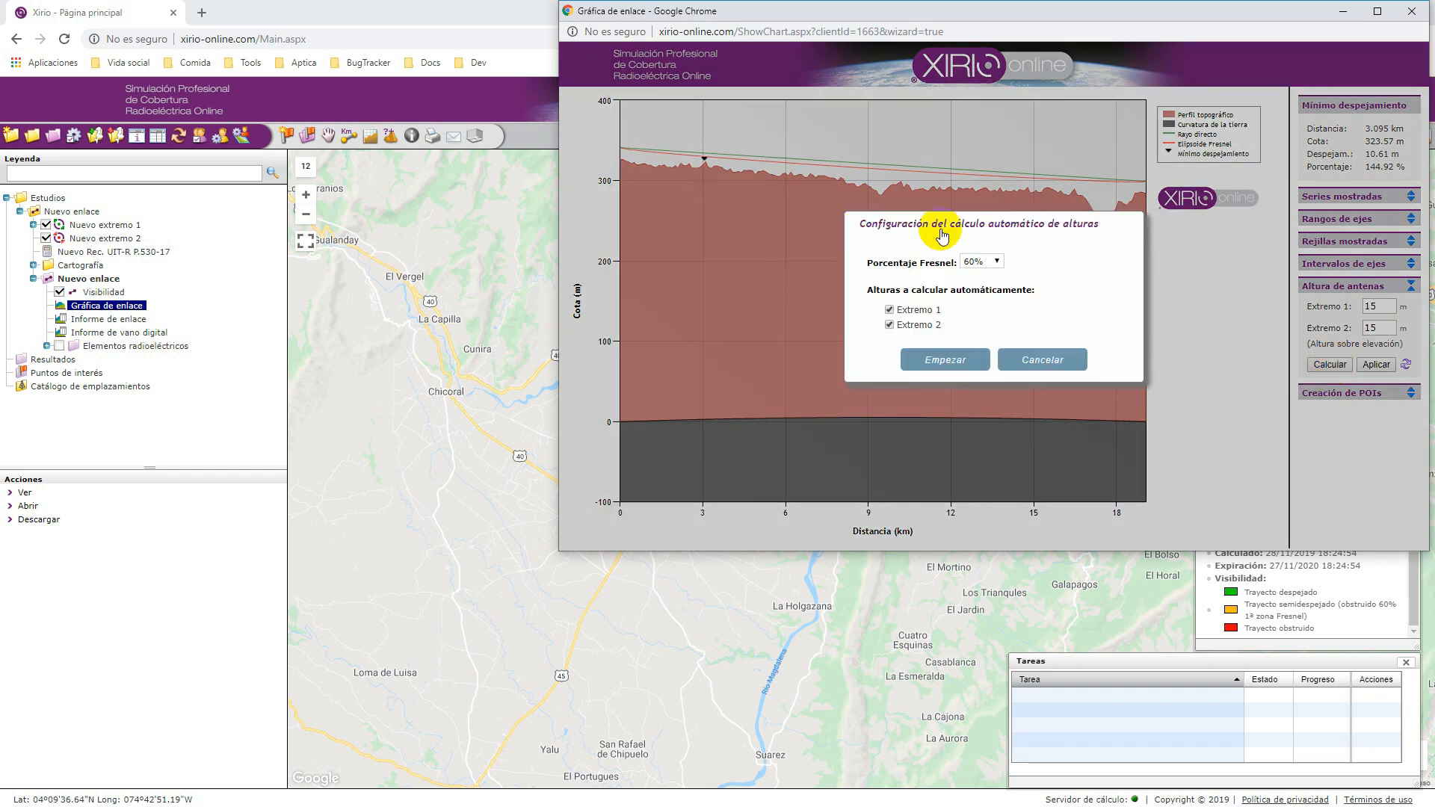
left_click(1043, 362)
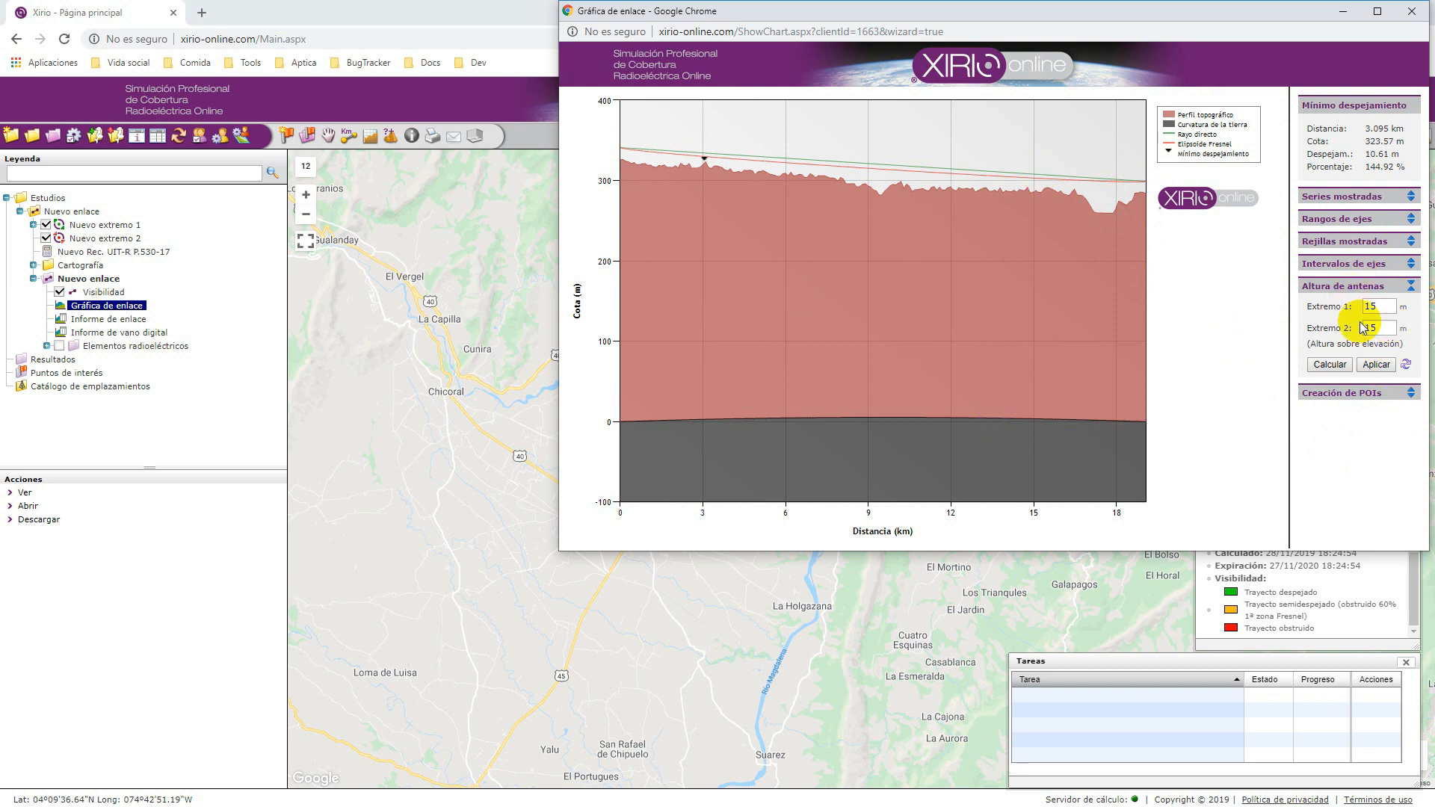
- Create a point of interest at a distance of 3 km along the link profile and close the graph window
left_click(1353, 398)
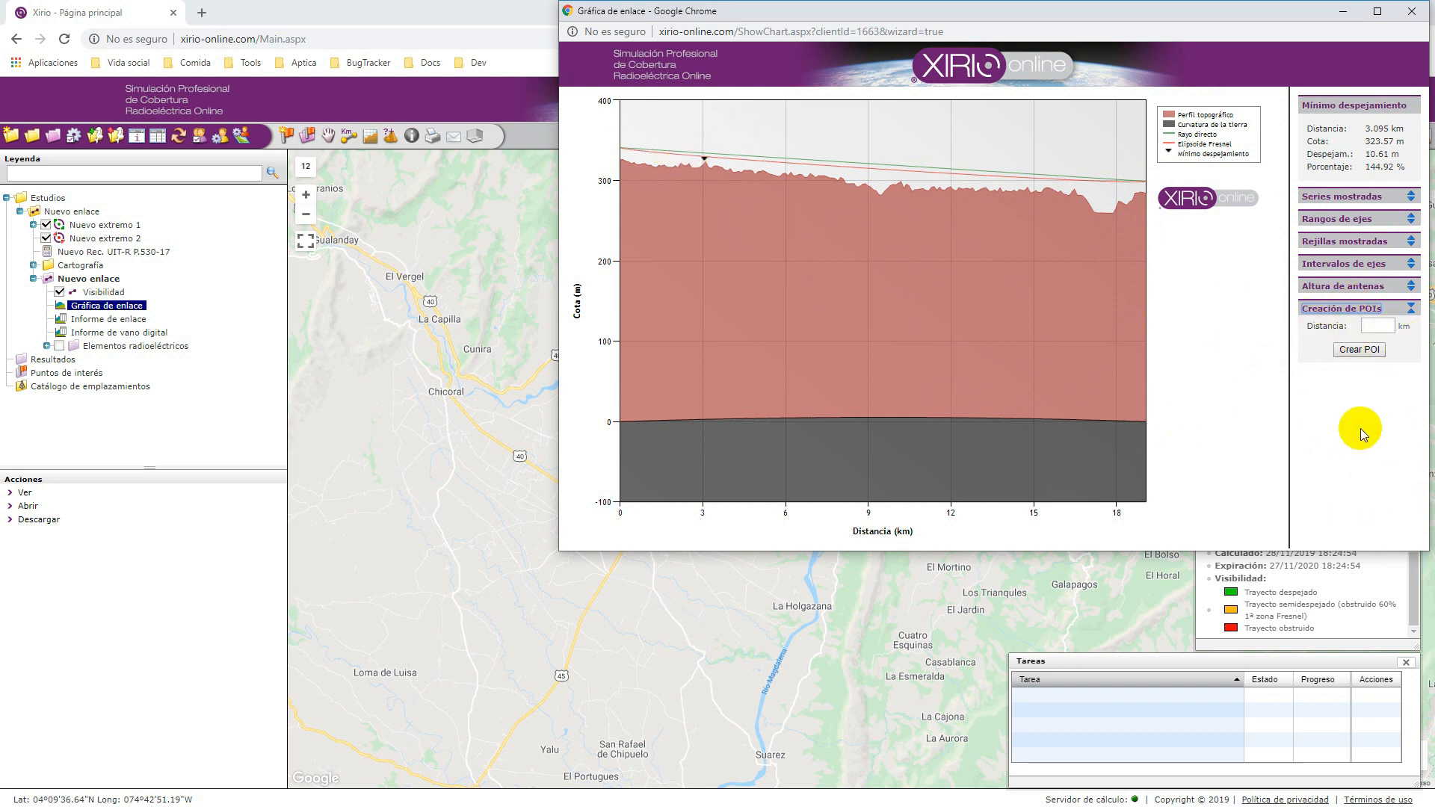
left_click(1352, 328)
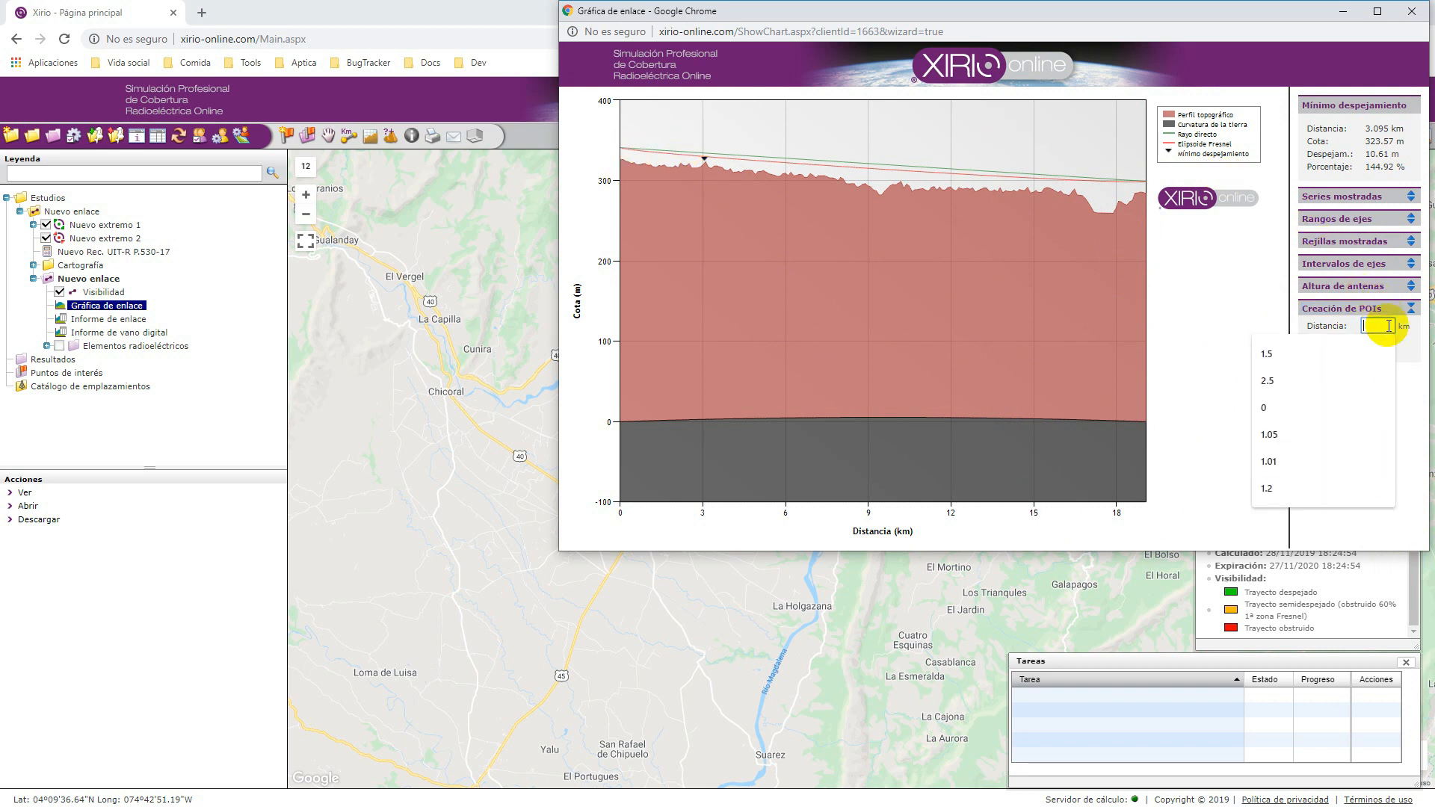
type("3")
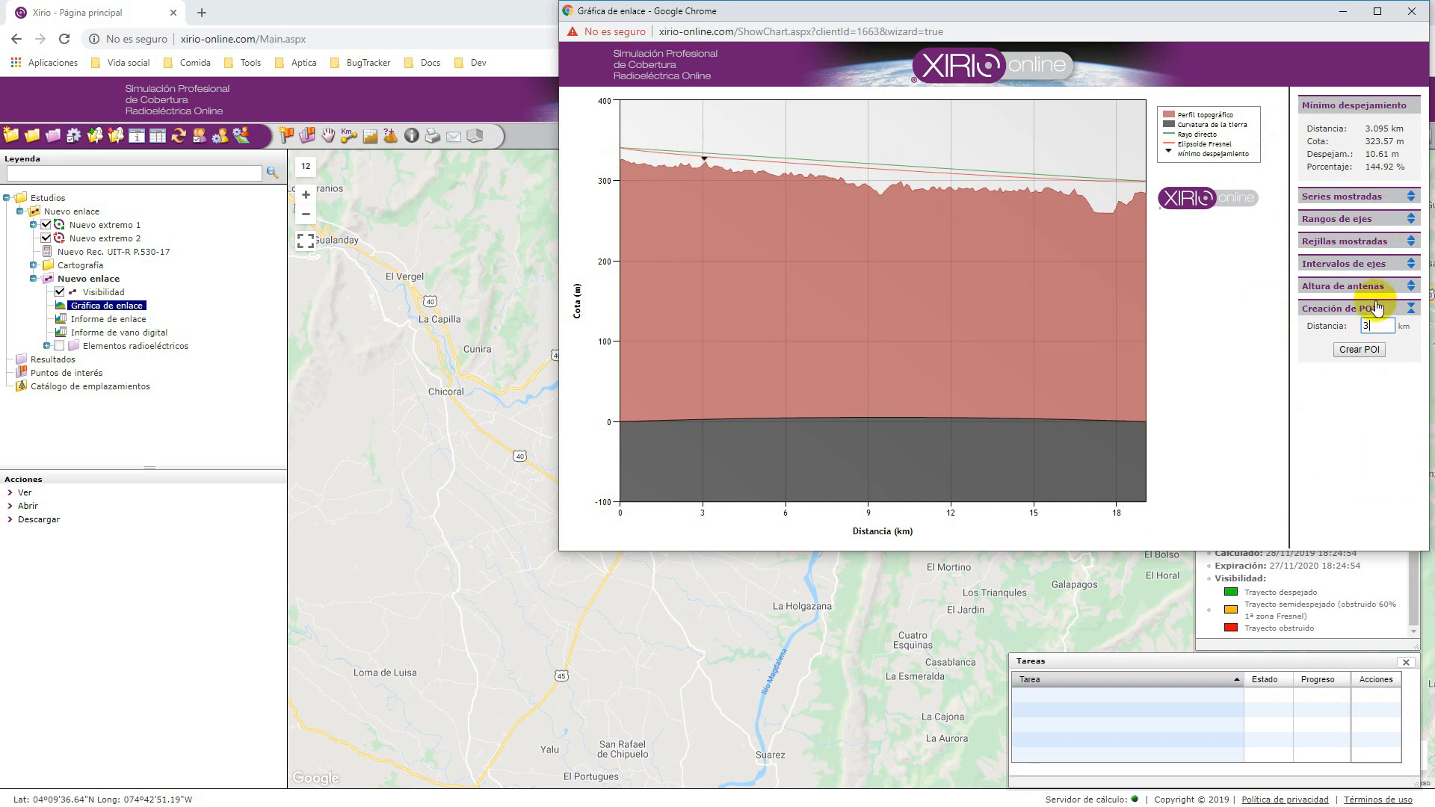
left_click(1353, 351)
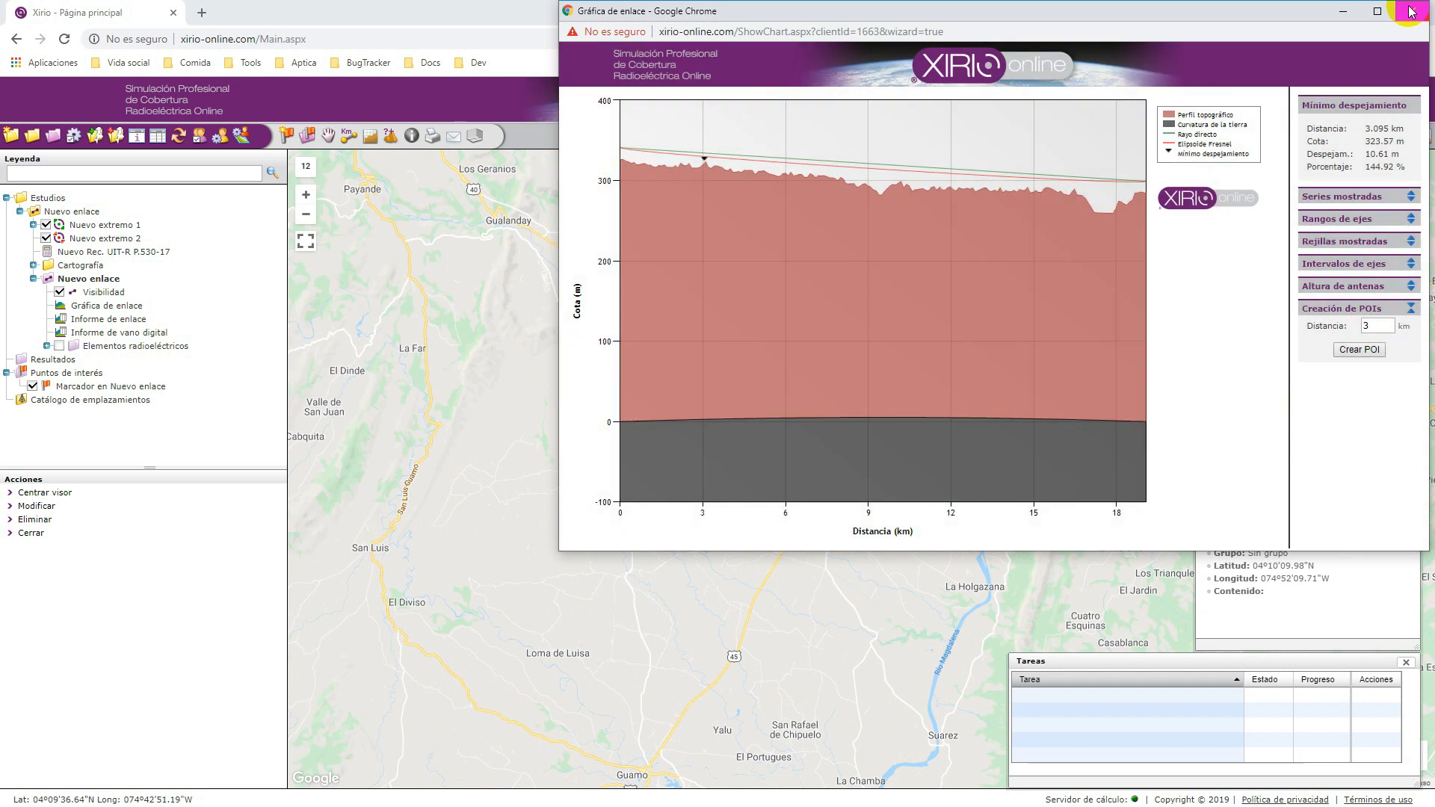
left_click(1410, 11)
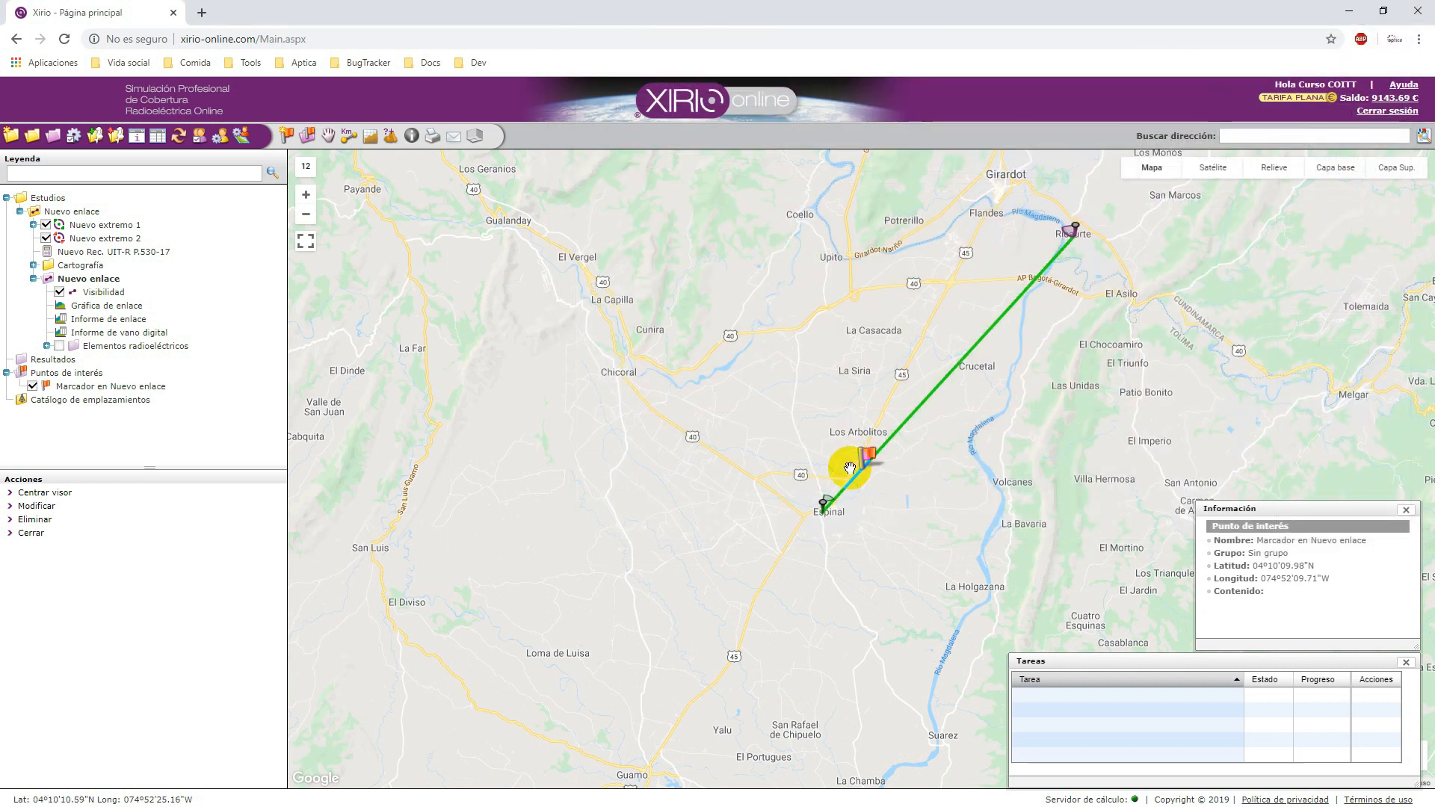
- Inspect the point of interest's location along the link path on the map, near Espinal
scroll(866, 475, "up", 2)
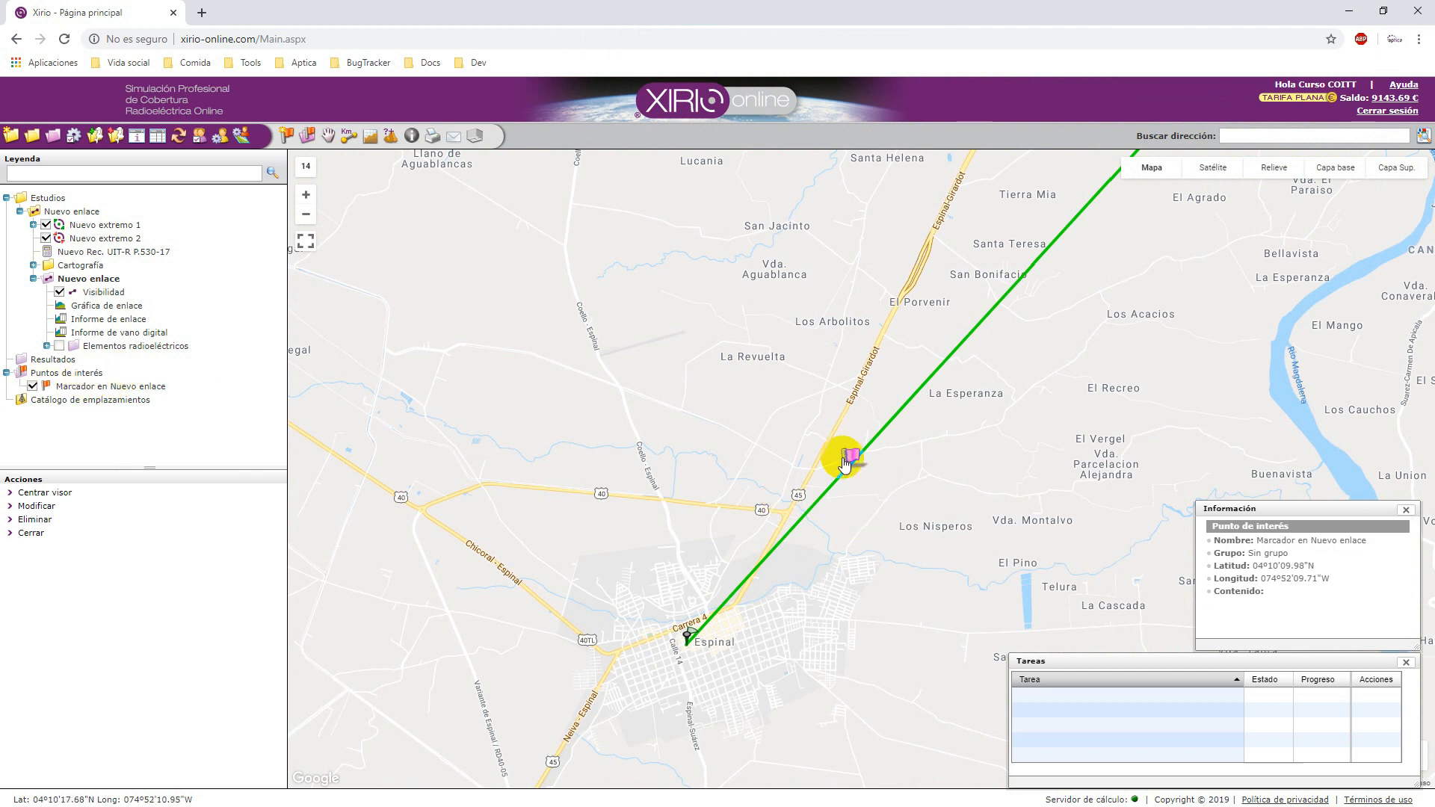
scroll(852, 467, "up", 2)
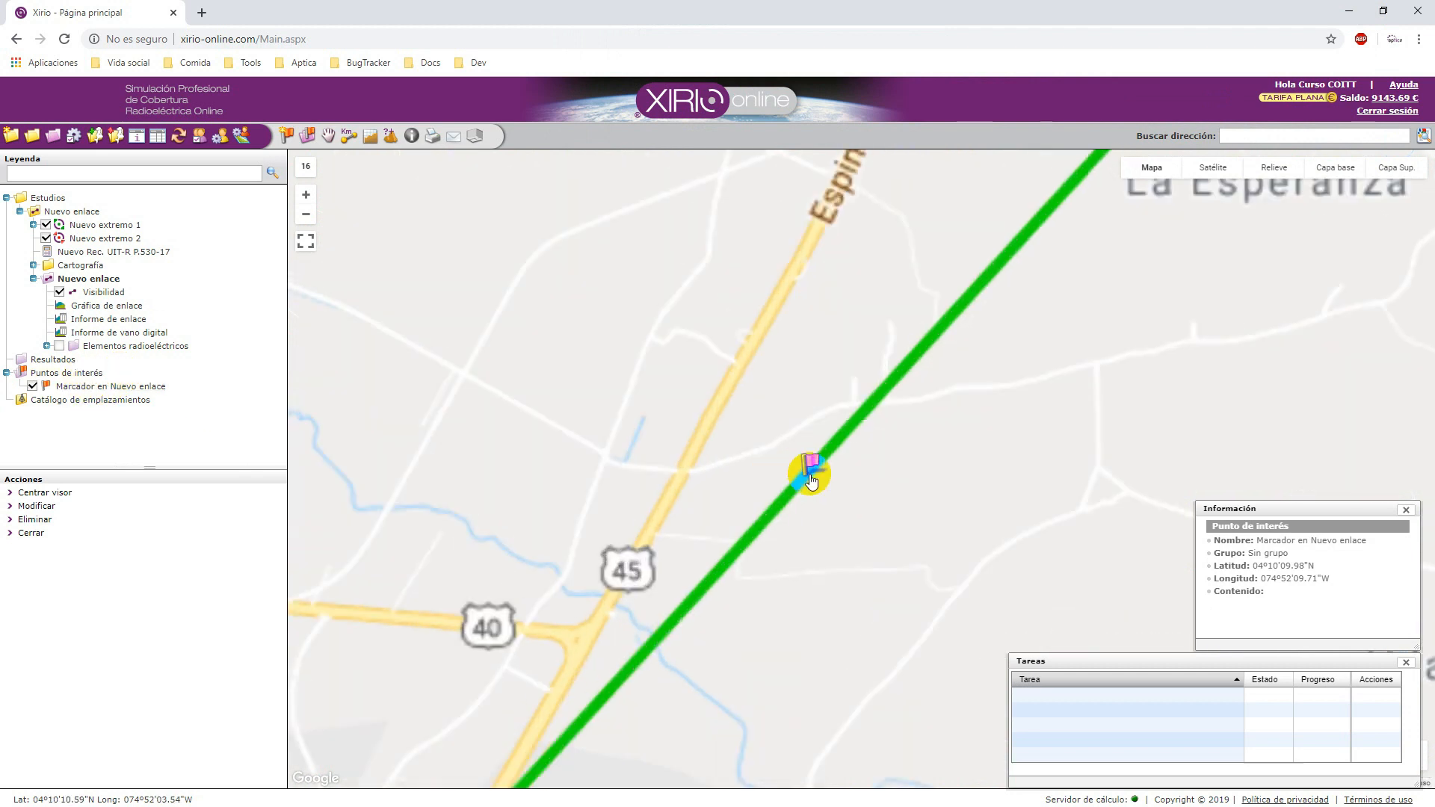
scroll(807, 481, "down", 1)
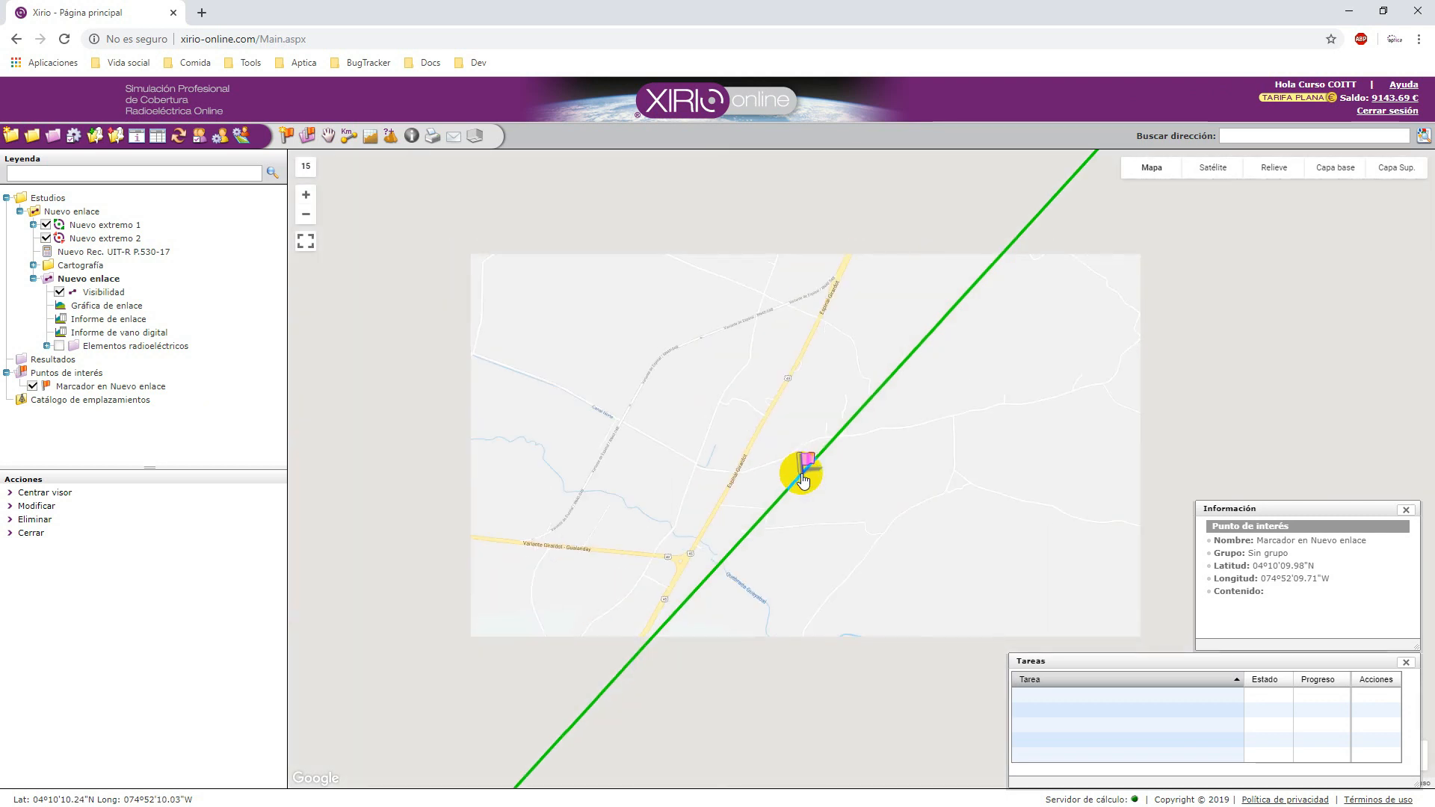
scroll(802, 479, "down", 2)
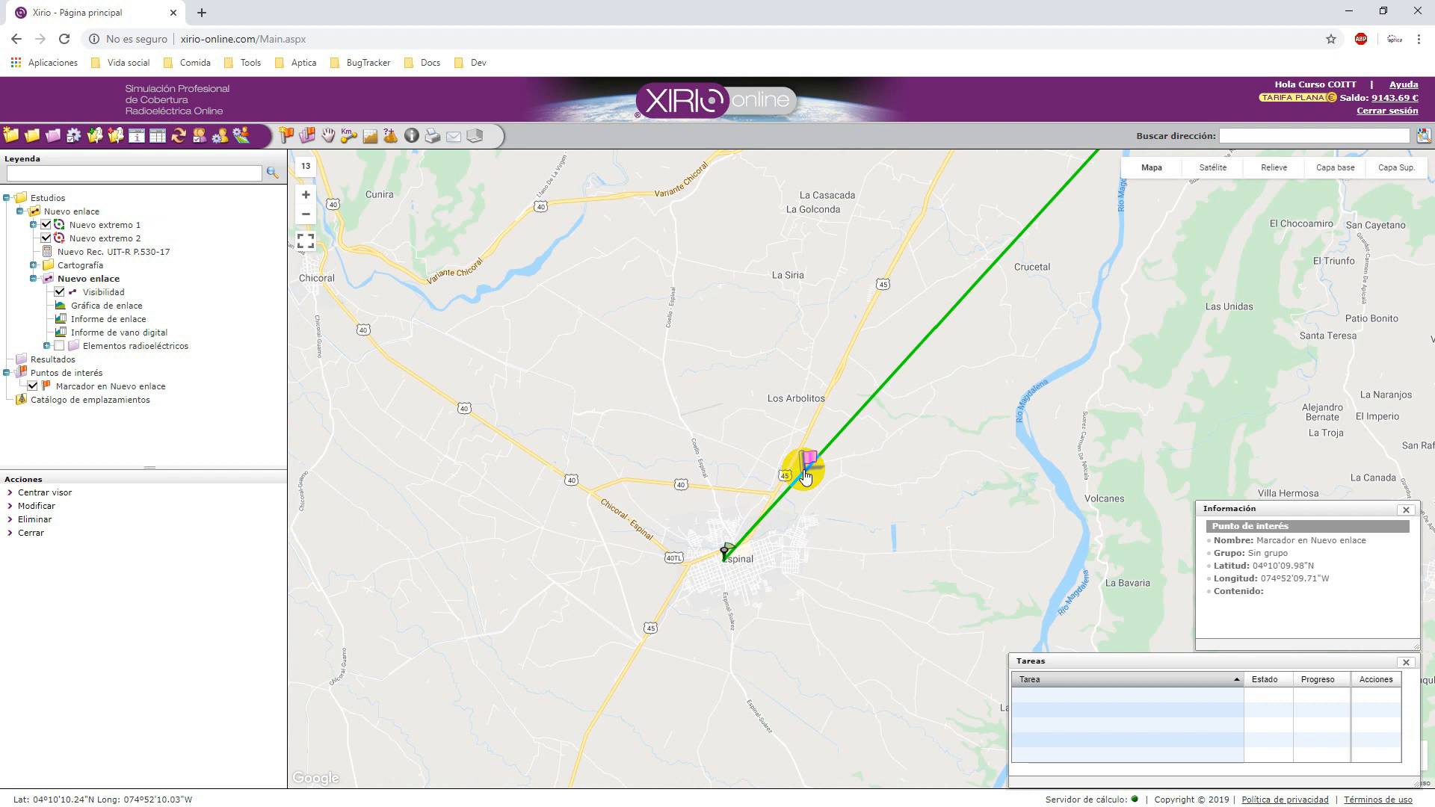
- View the Informe de enlace result with the signal levels along the path
left_click(113, 319)
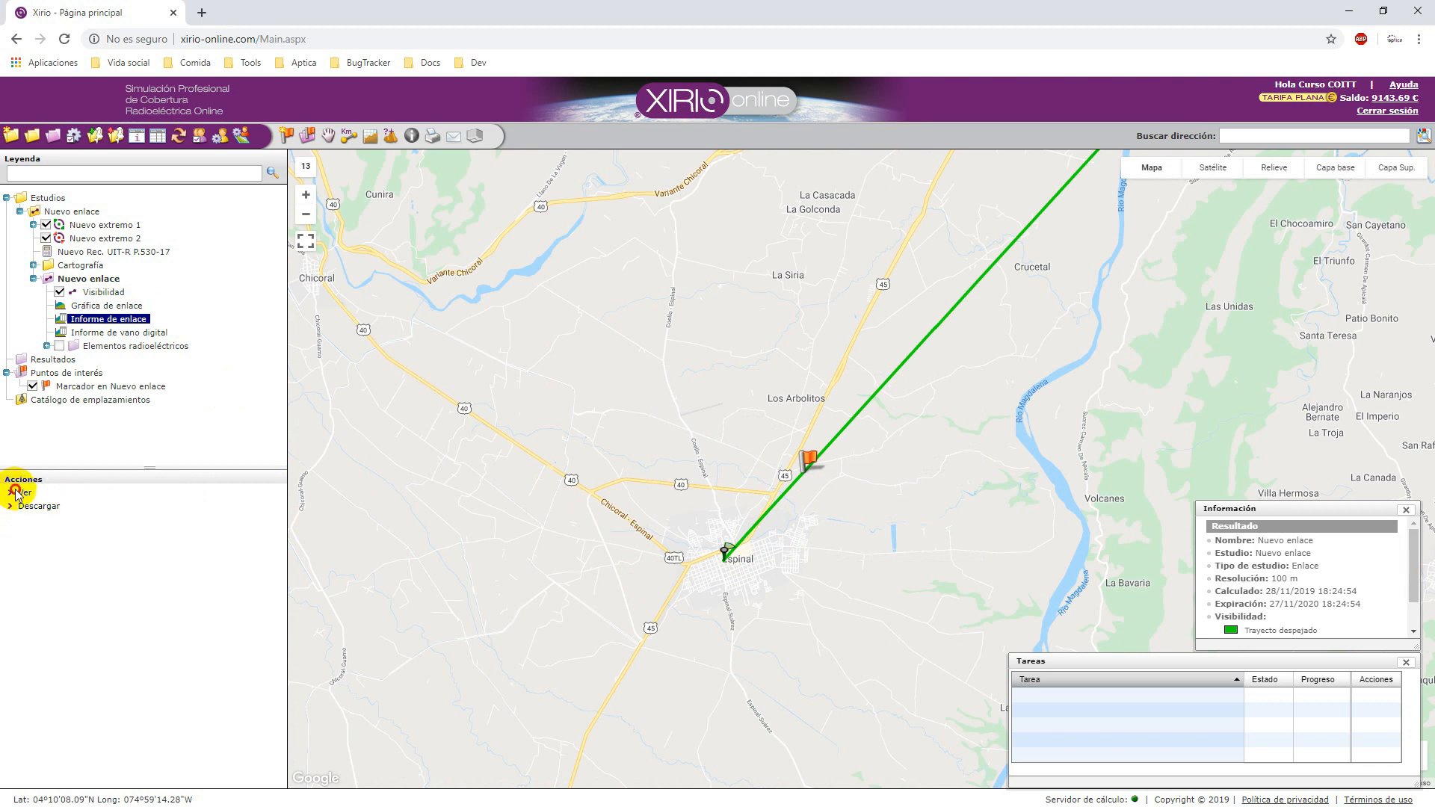
left_click(86, 506)
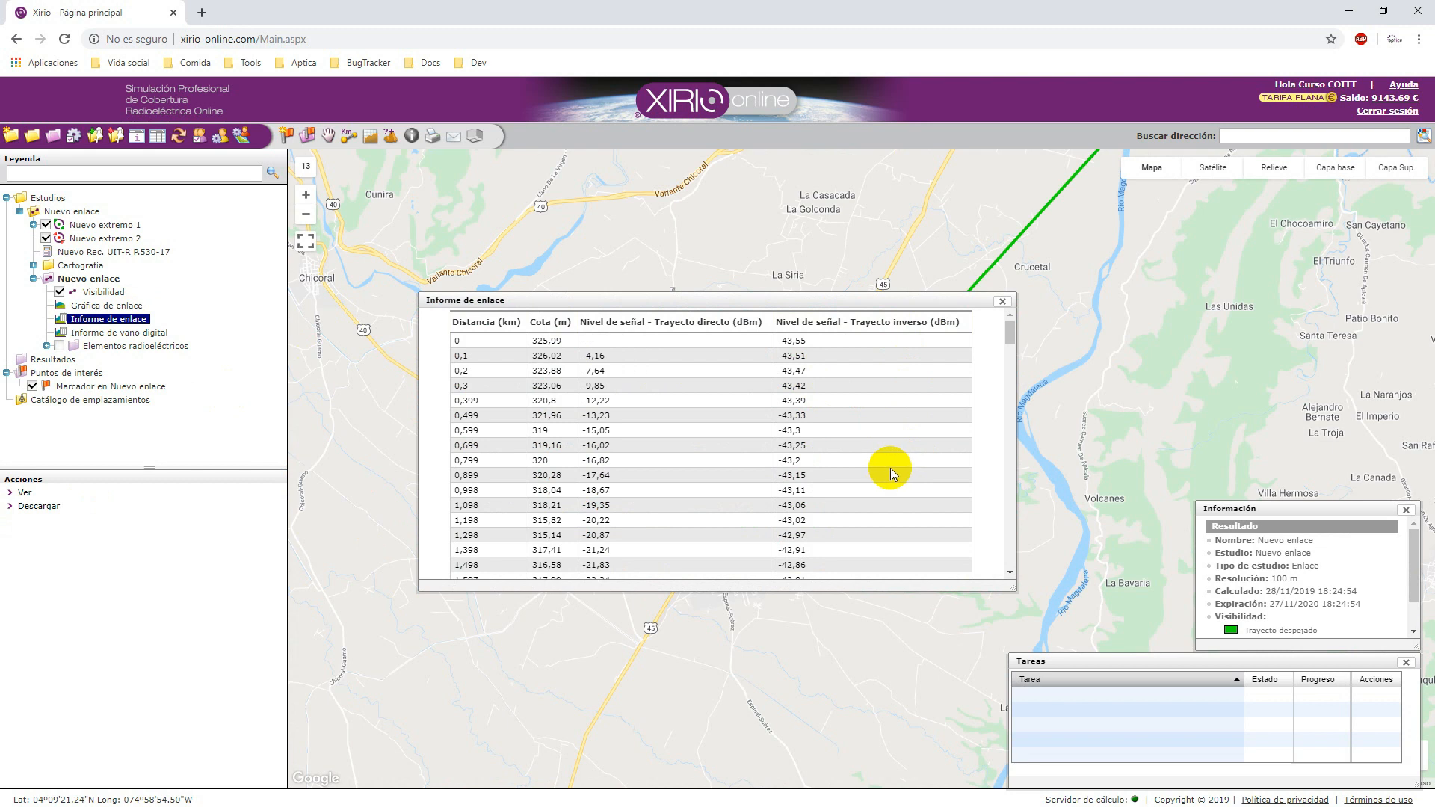
- View the Informe de vano digital result of the calculated link and close the report
left_click(101, 334)
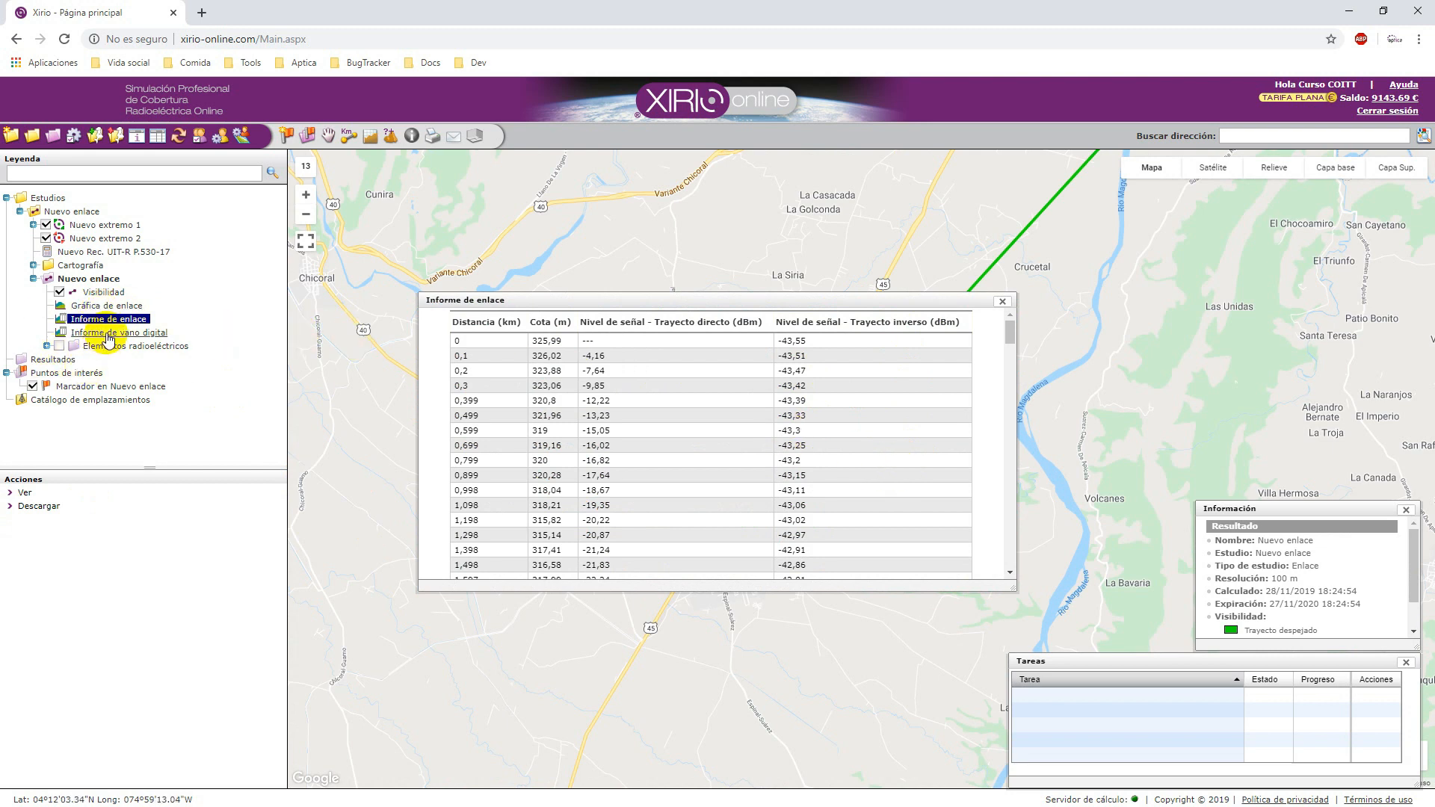
left_click(24, 493)
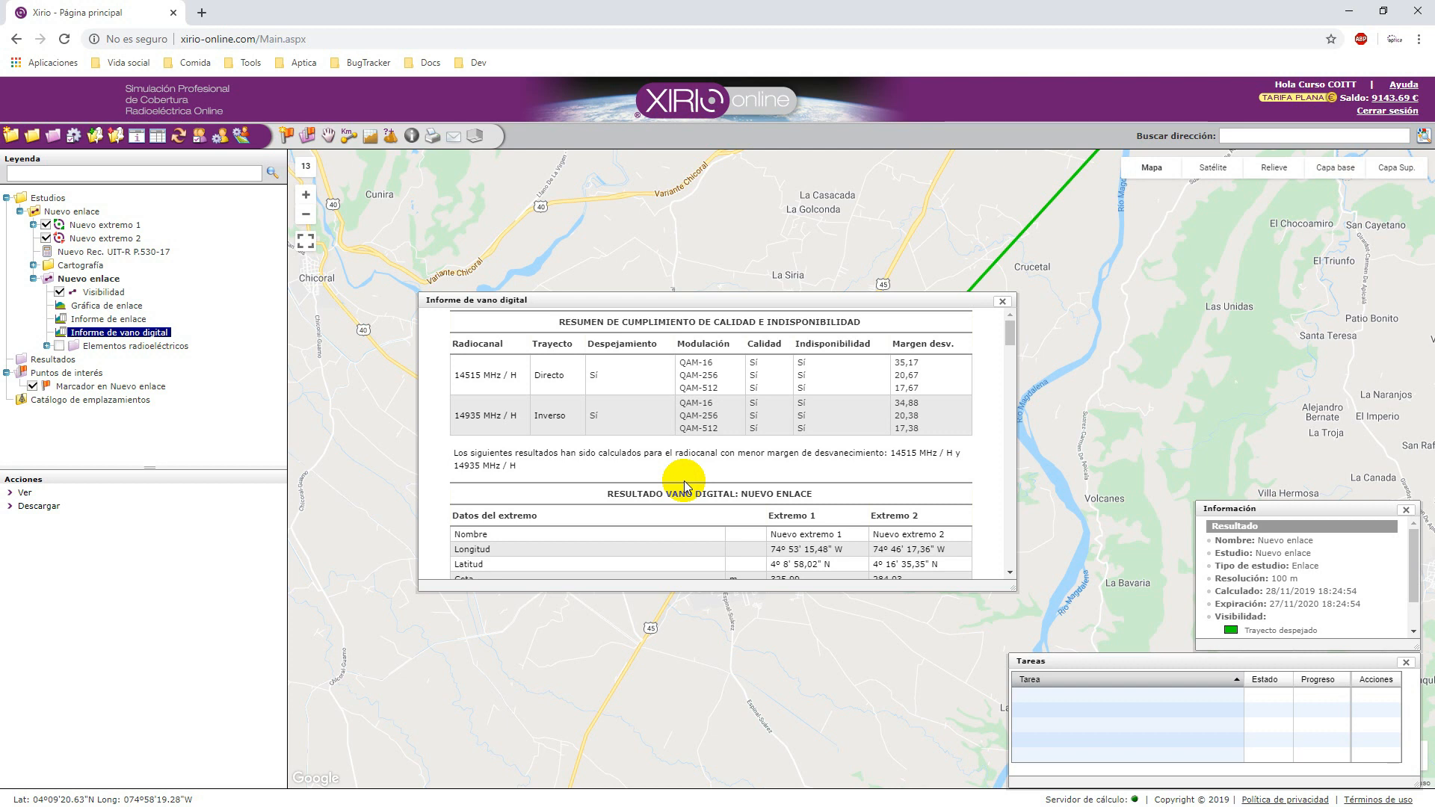
left_click(1002, 301)
- Open the Gráfica de enlace, examine the direct and reflected rays along the profile, and close the graph window
left_click(107, 305)
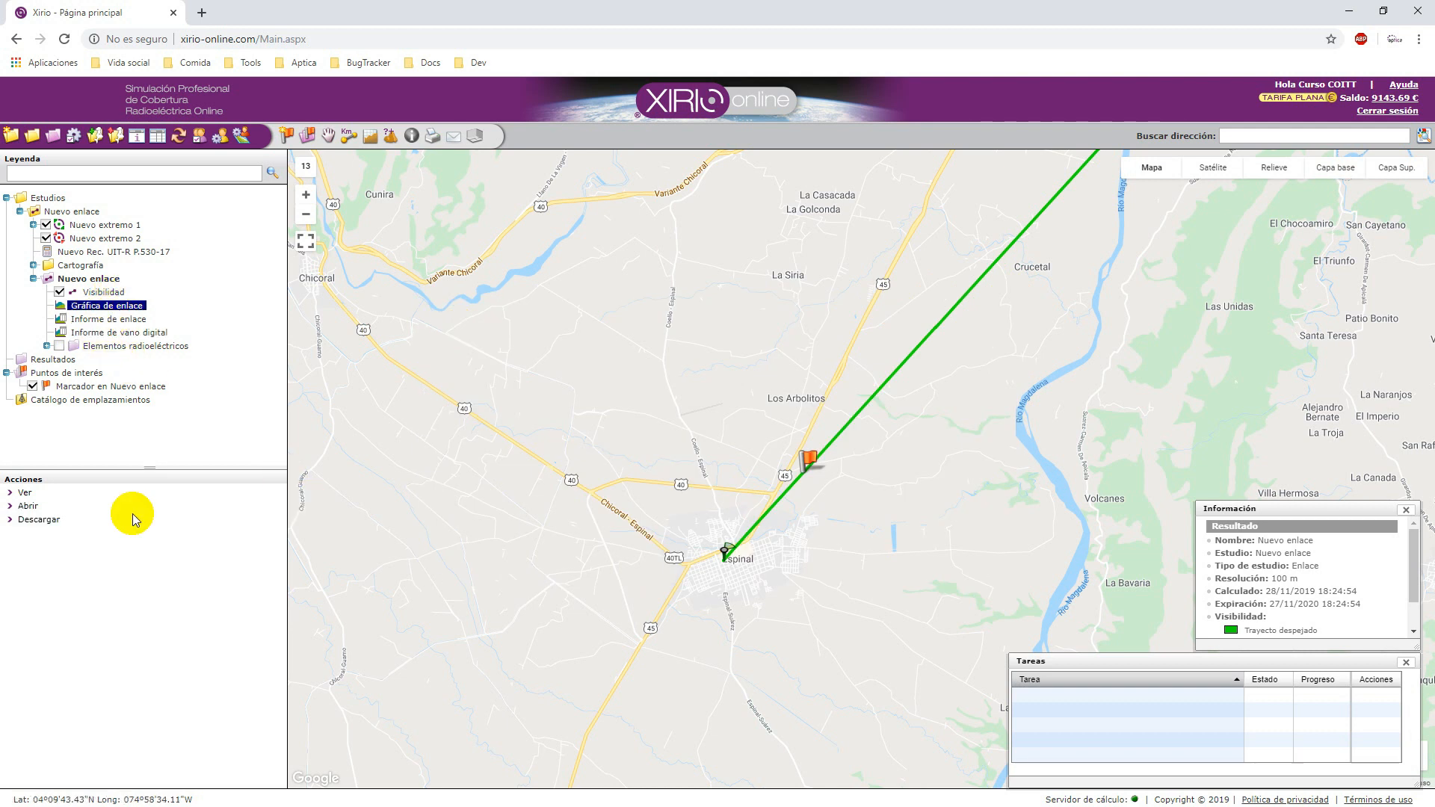
left_click(27, 505)
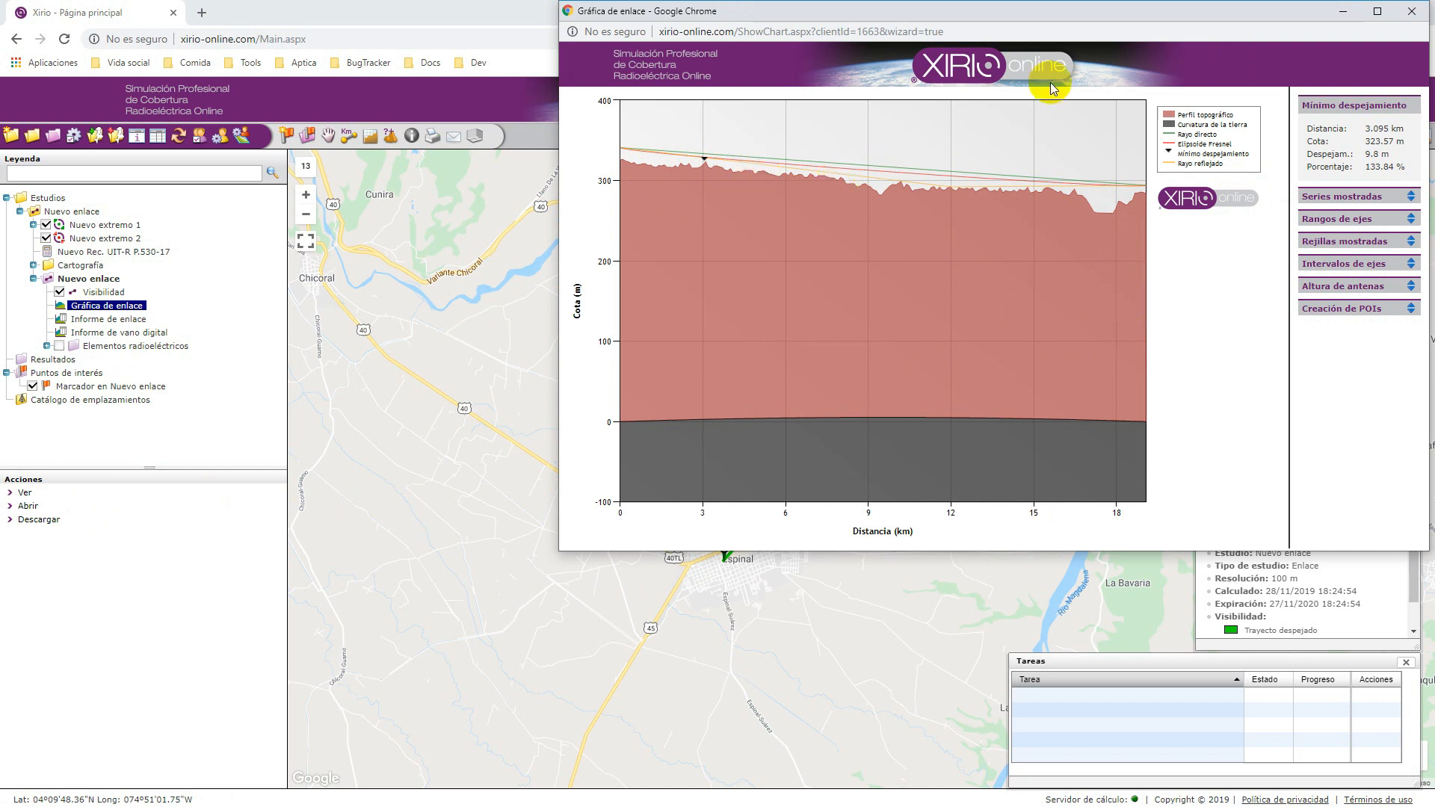
left_click(1411, 11)
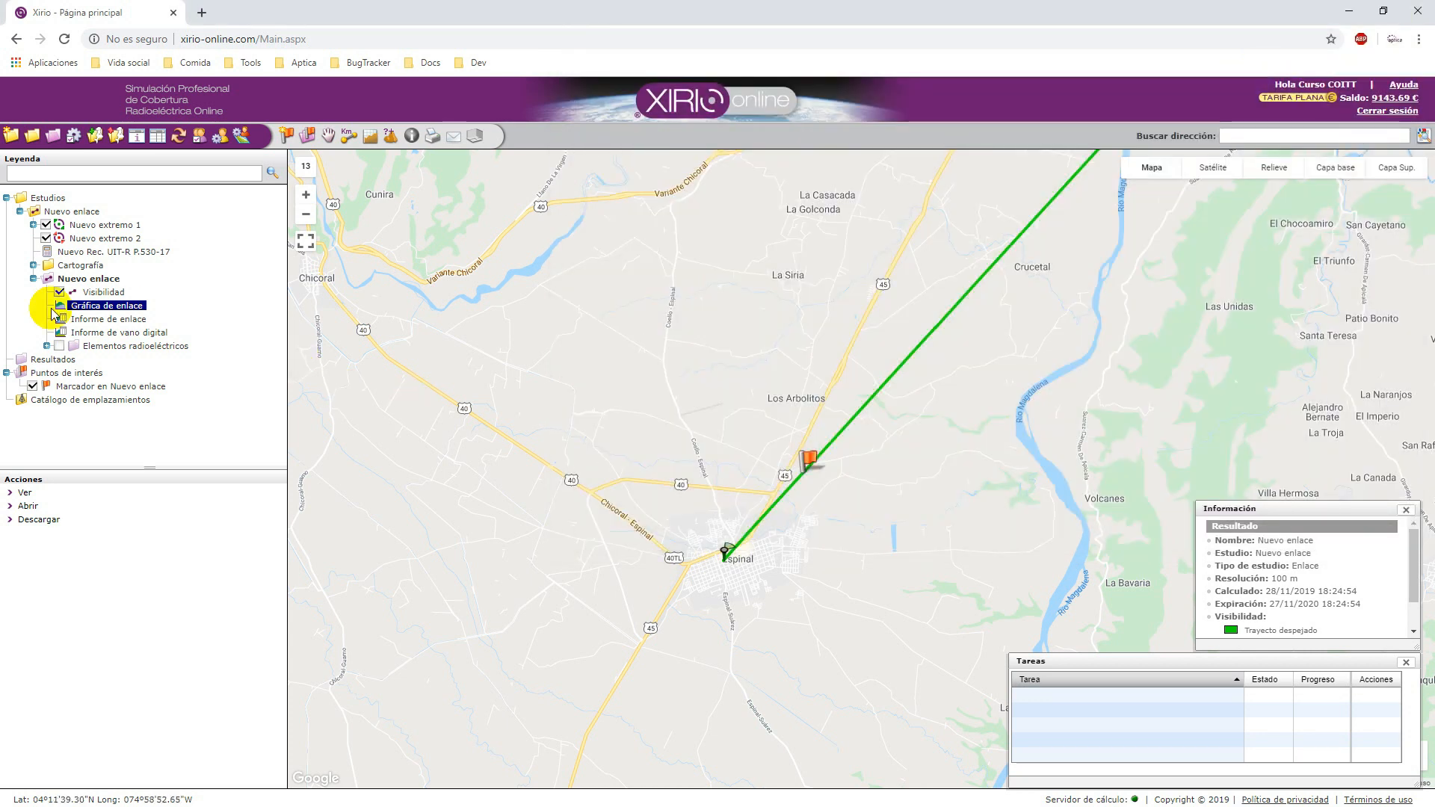
- Reopen the Informe de vano digital and reposition and enlarge its window so more of the report fits
left_click(88, 333)
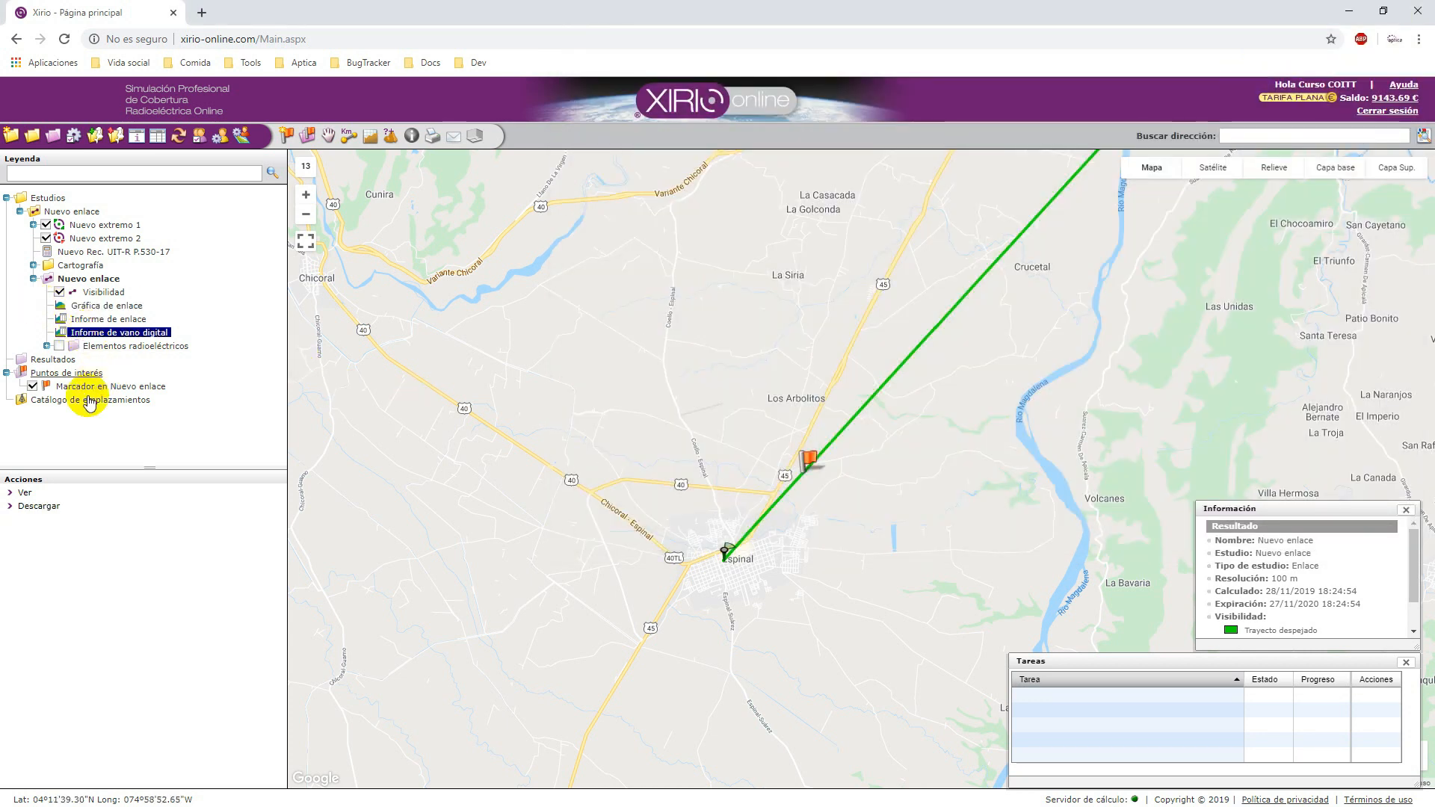
left_click(27, 494)
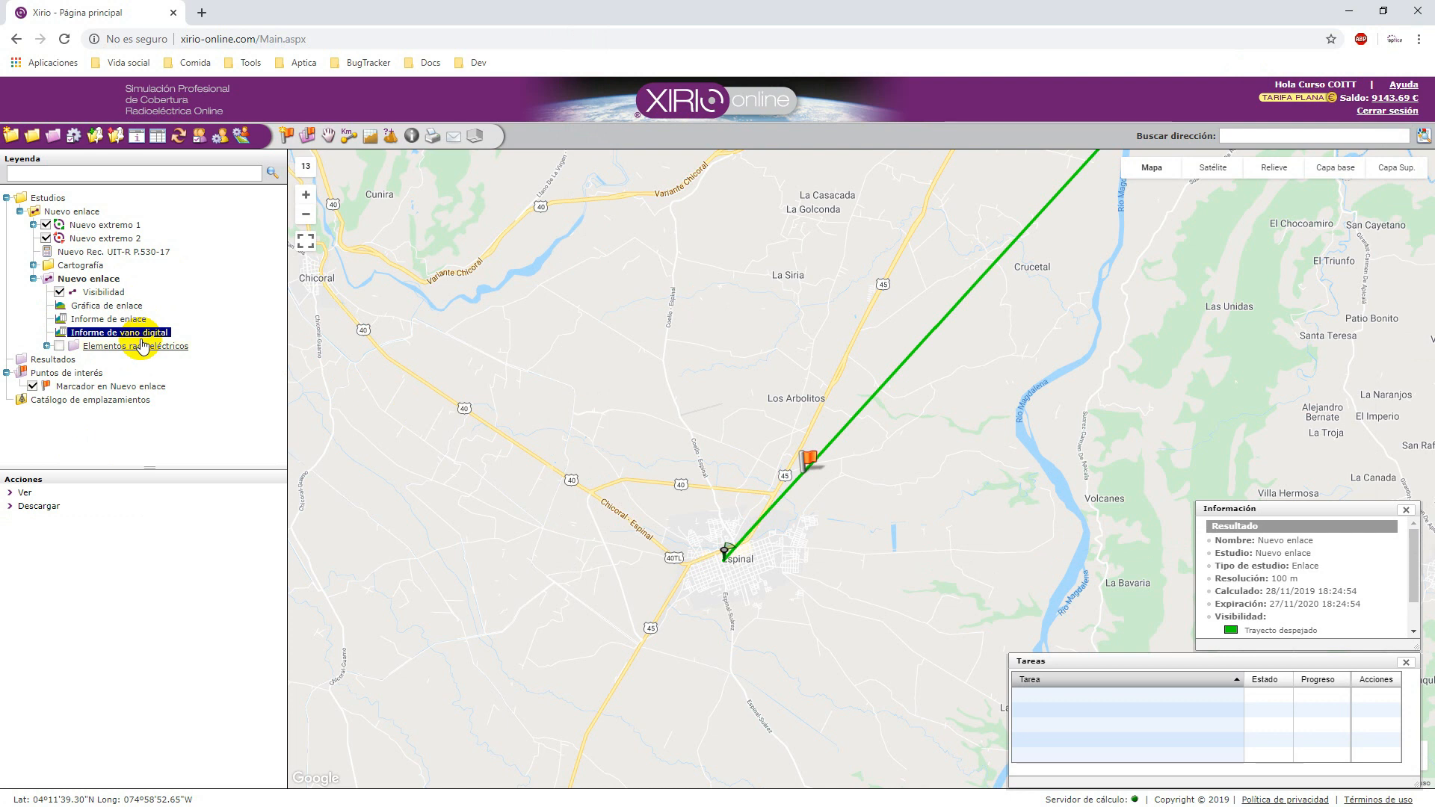
left_click(27, 493)
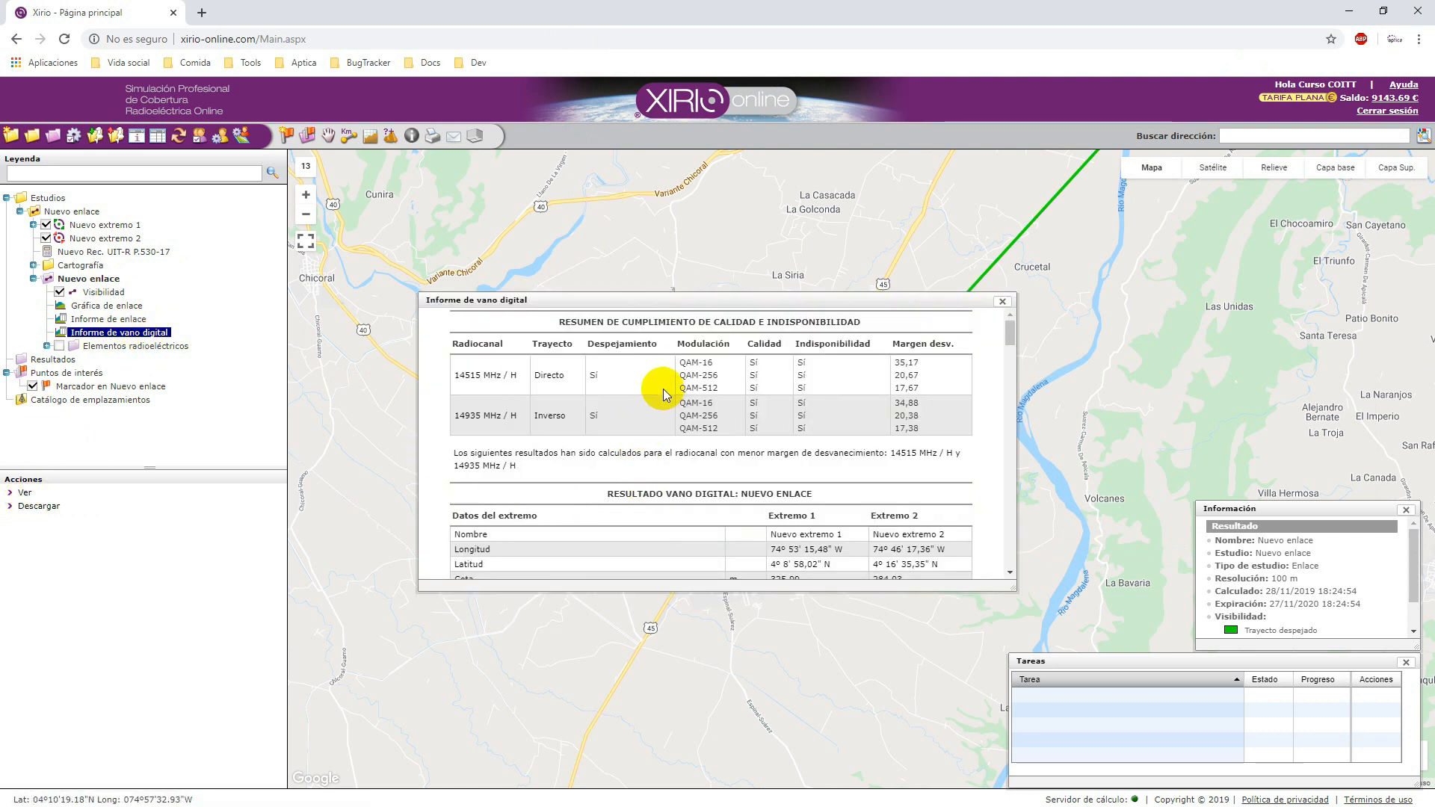
left_click_drag(649, 297, 606, 170)
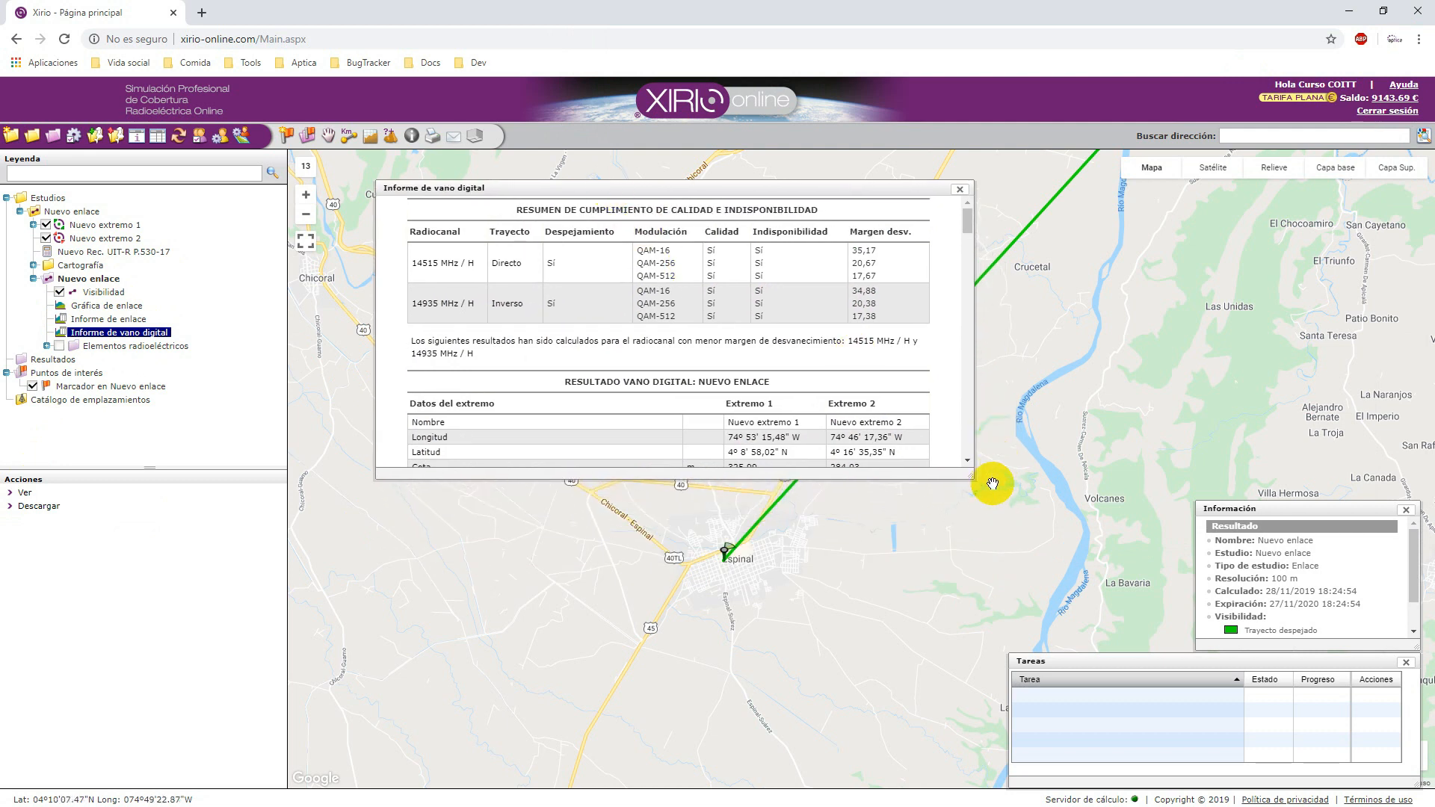
left_click_drag(968, 476, 983, 720)
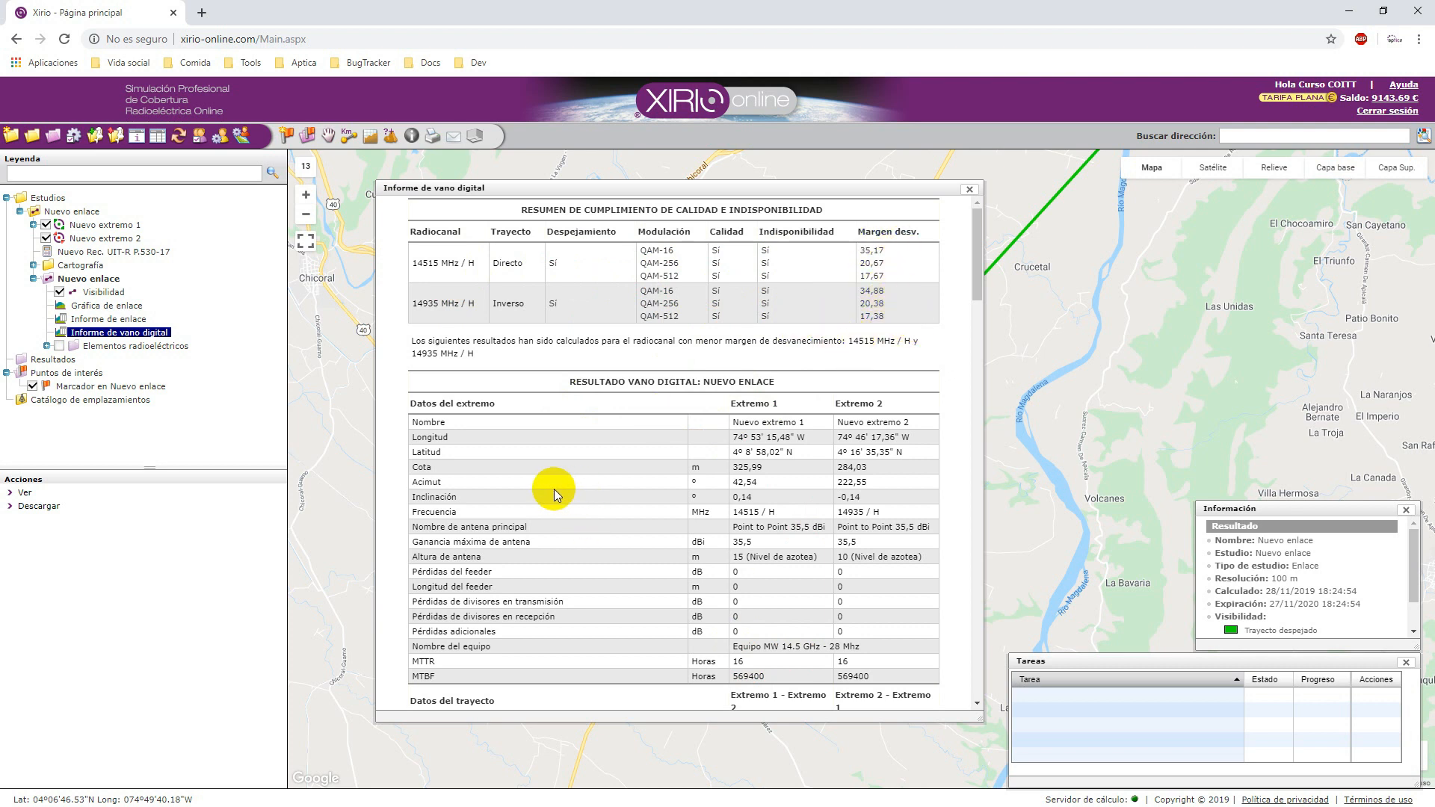
- Review the report's end and path data, plus the modulation data and link budget for QAM-16
scroll(572, 483, "down", 1)
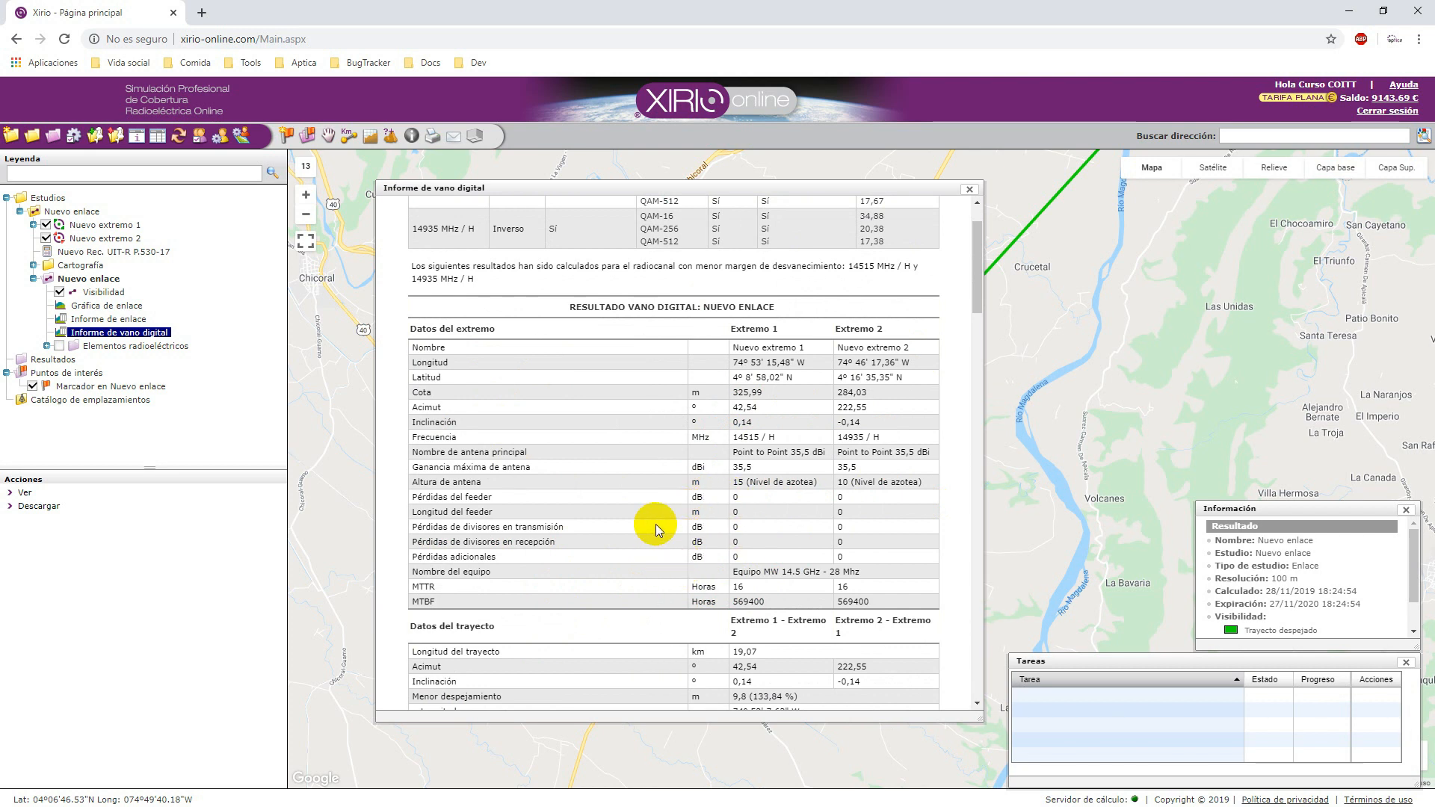
scroll(656, 523, "down", 4)
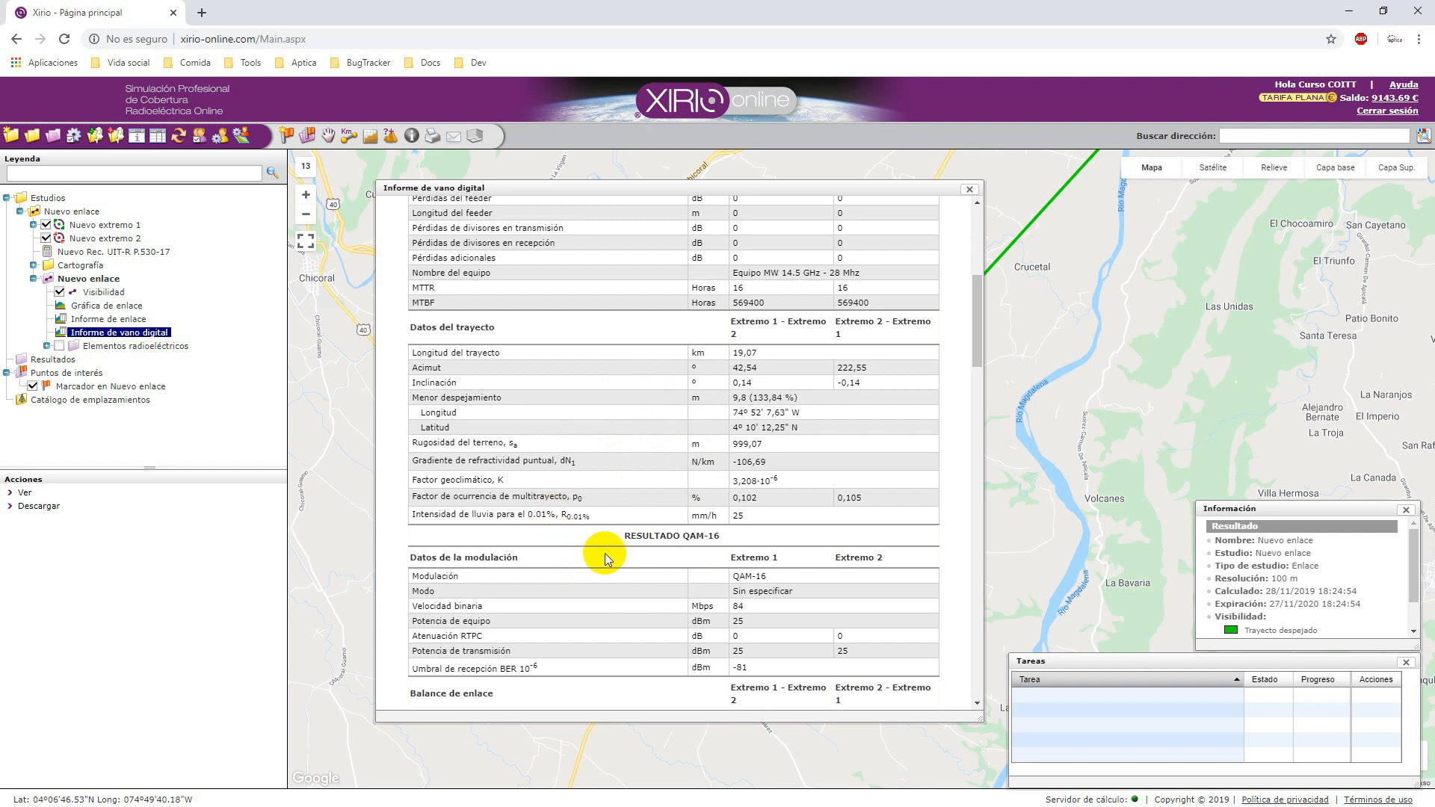
scroll(604, 553, "down", 2)
left_click_drag(625, 387, 740, 391)
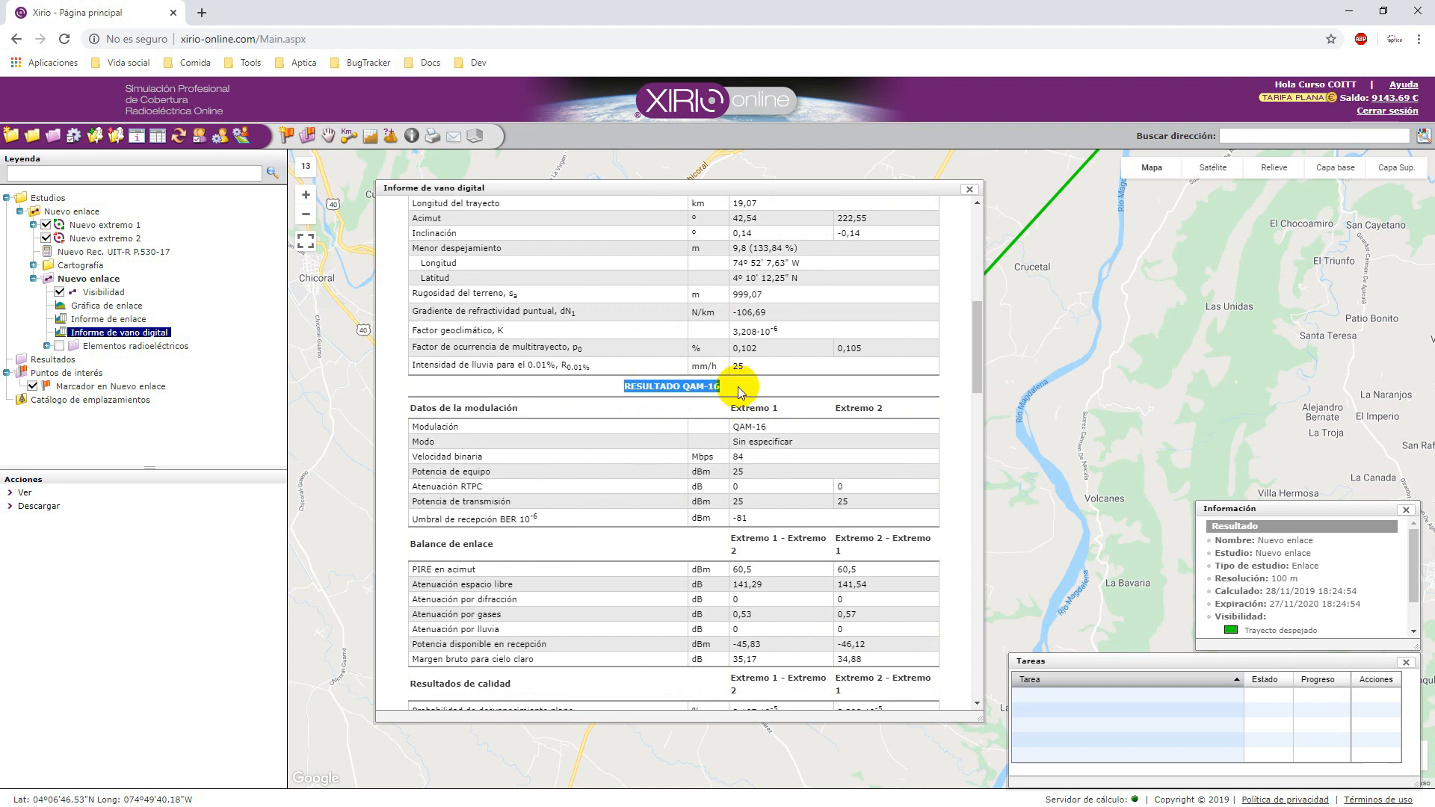
left_click_drag(411, 408, 515, 408)
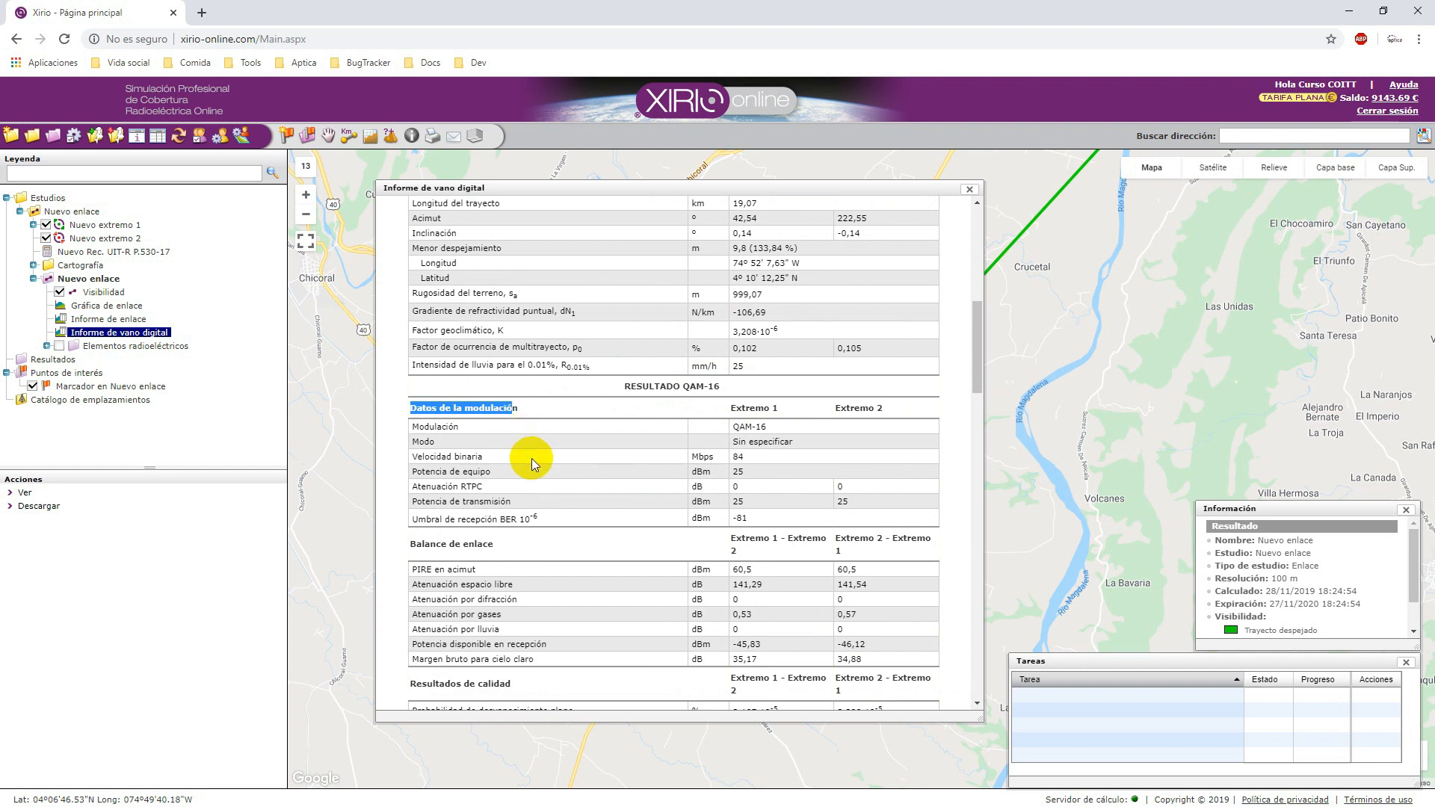
left_click_drag(416, 544, 500, 542)
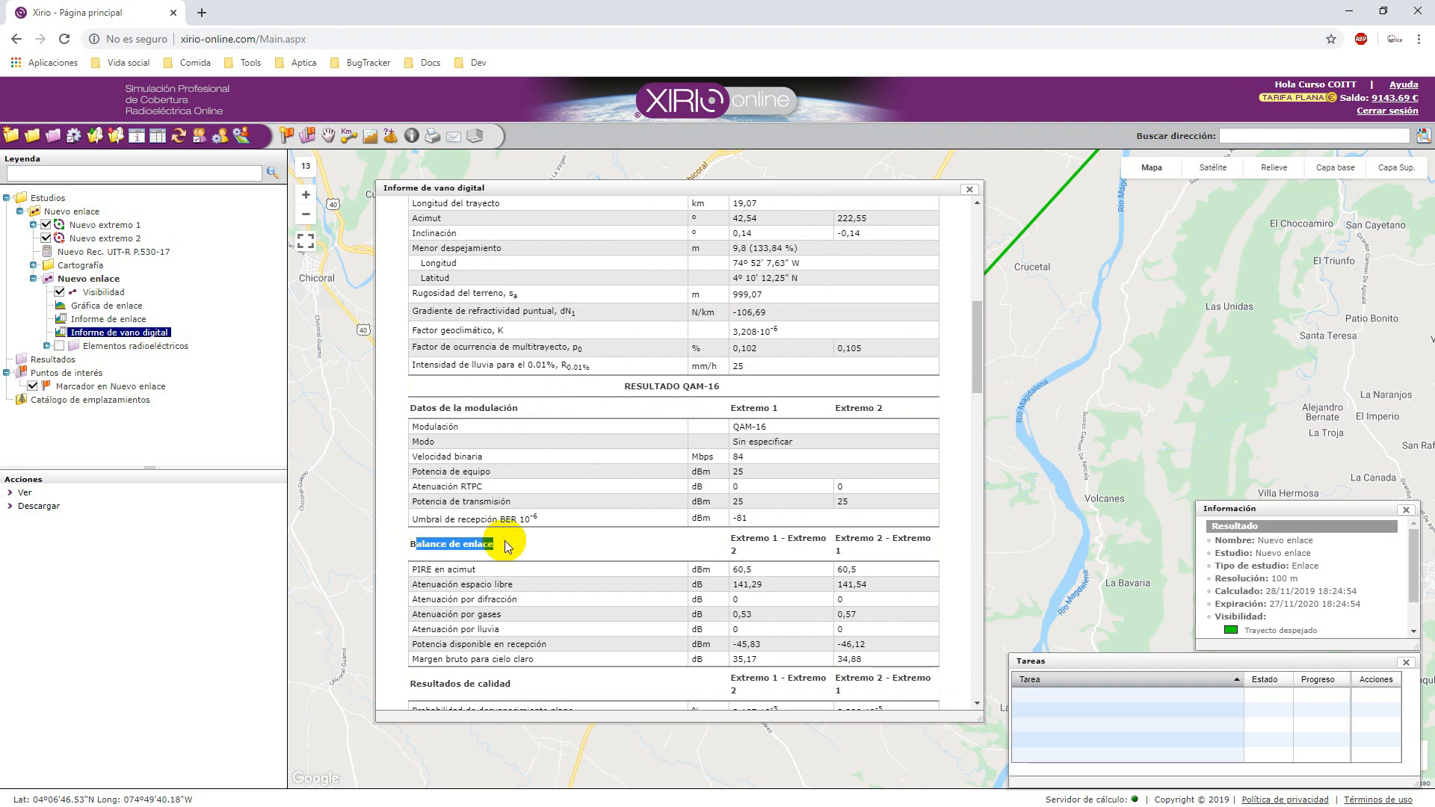
- Review the quality results and the unavailability results for the QAM-16 modulation
scroll(504, 541, "down", 4)
left_click_drag(414, 387, 530, 389)
left_click(531, 389)
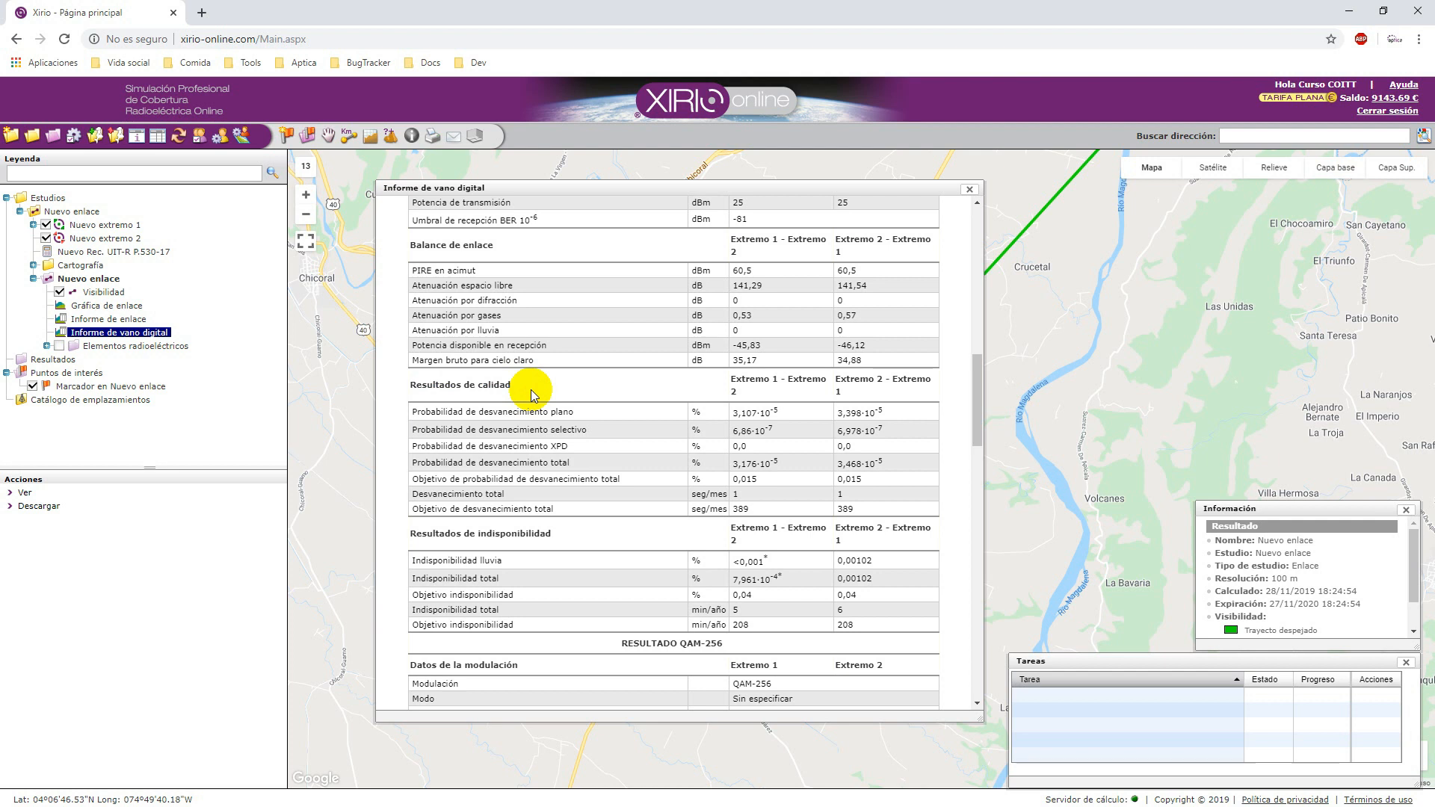
left_click_drag(425, 533, 557, 536)
left_click(557, 536)
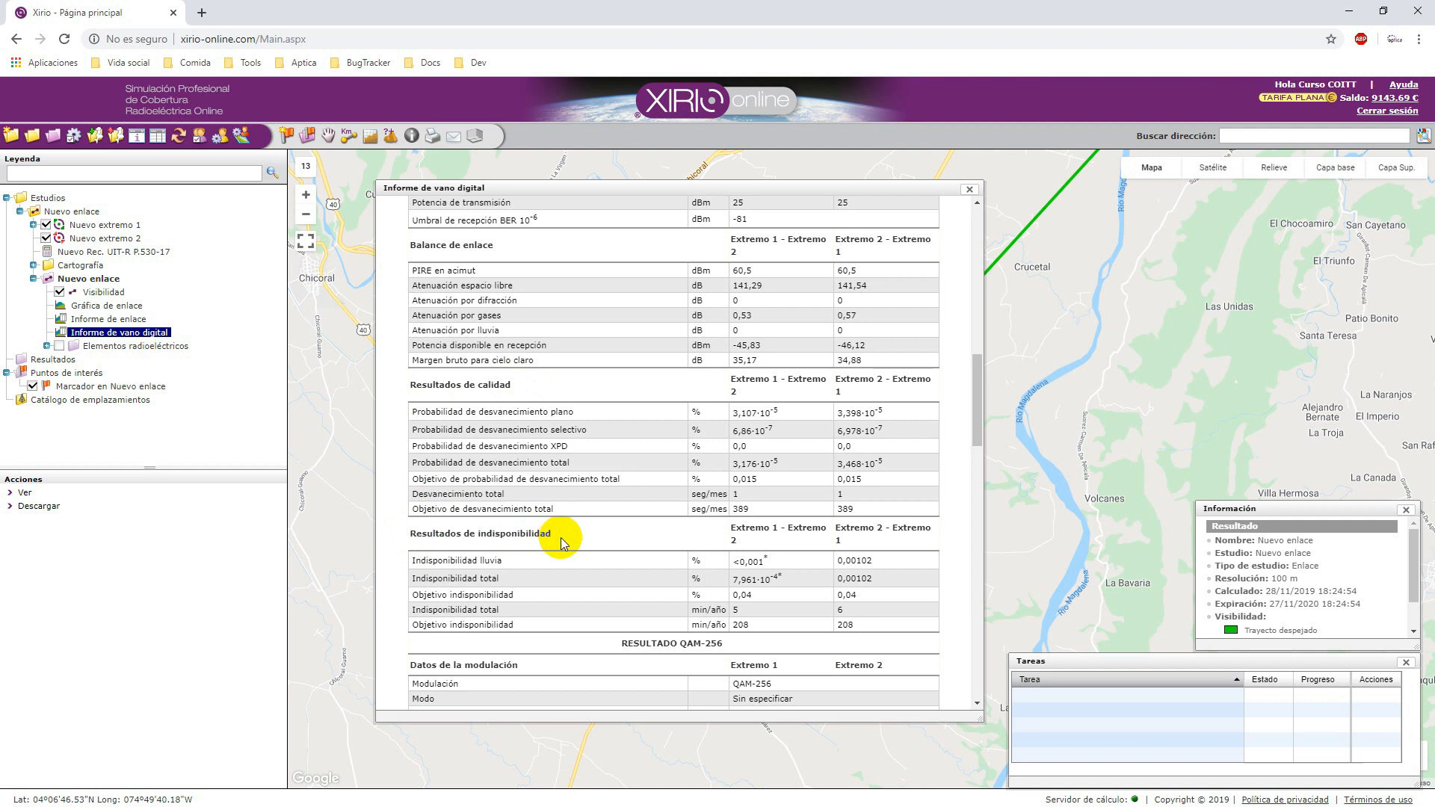
- Look through the results for the higher modulations down to the reflection section at the end of the report
scroll(585, 495, "down", 1)
scroll(585, 495, "down", 5)
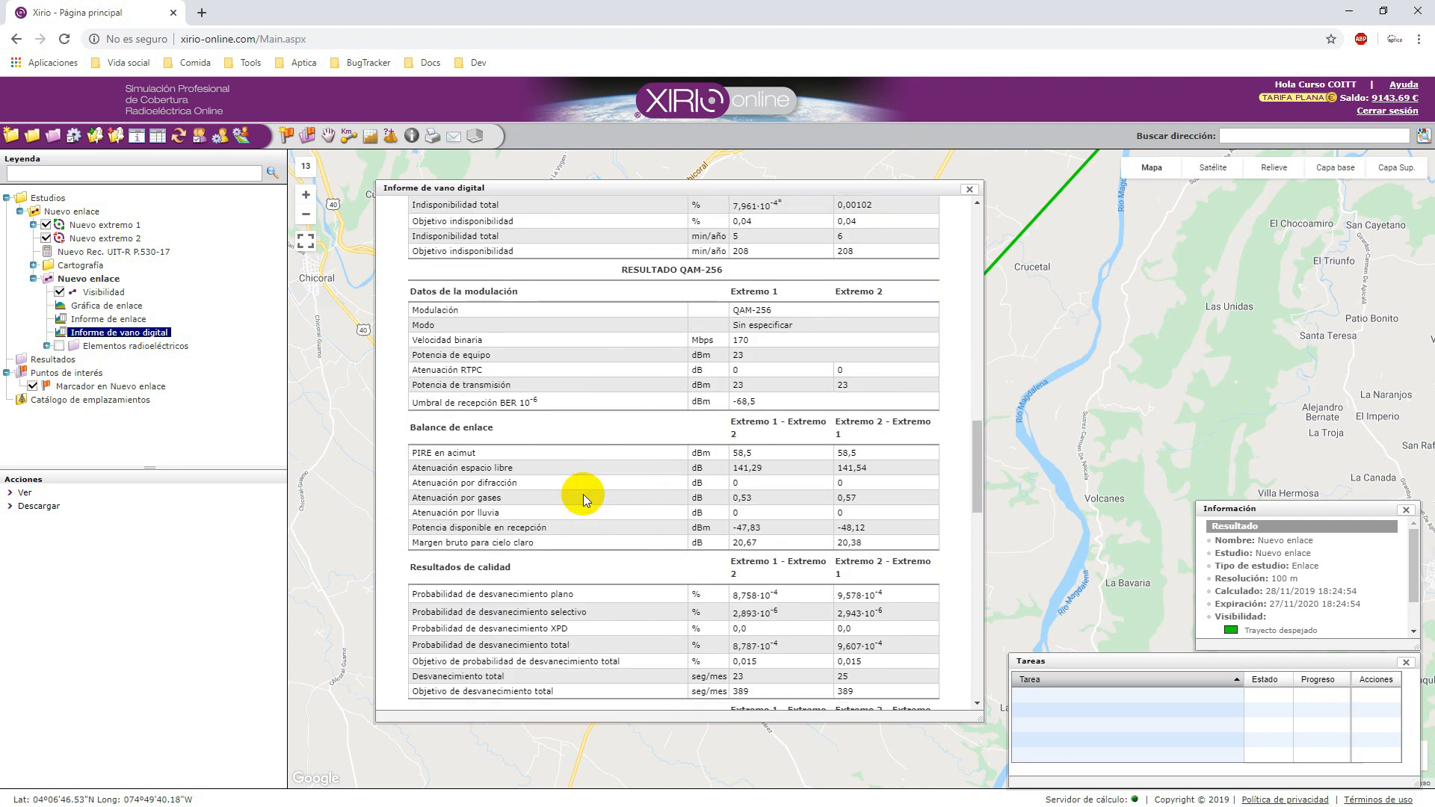
scroll(593, 303, "down", 14)
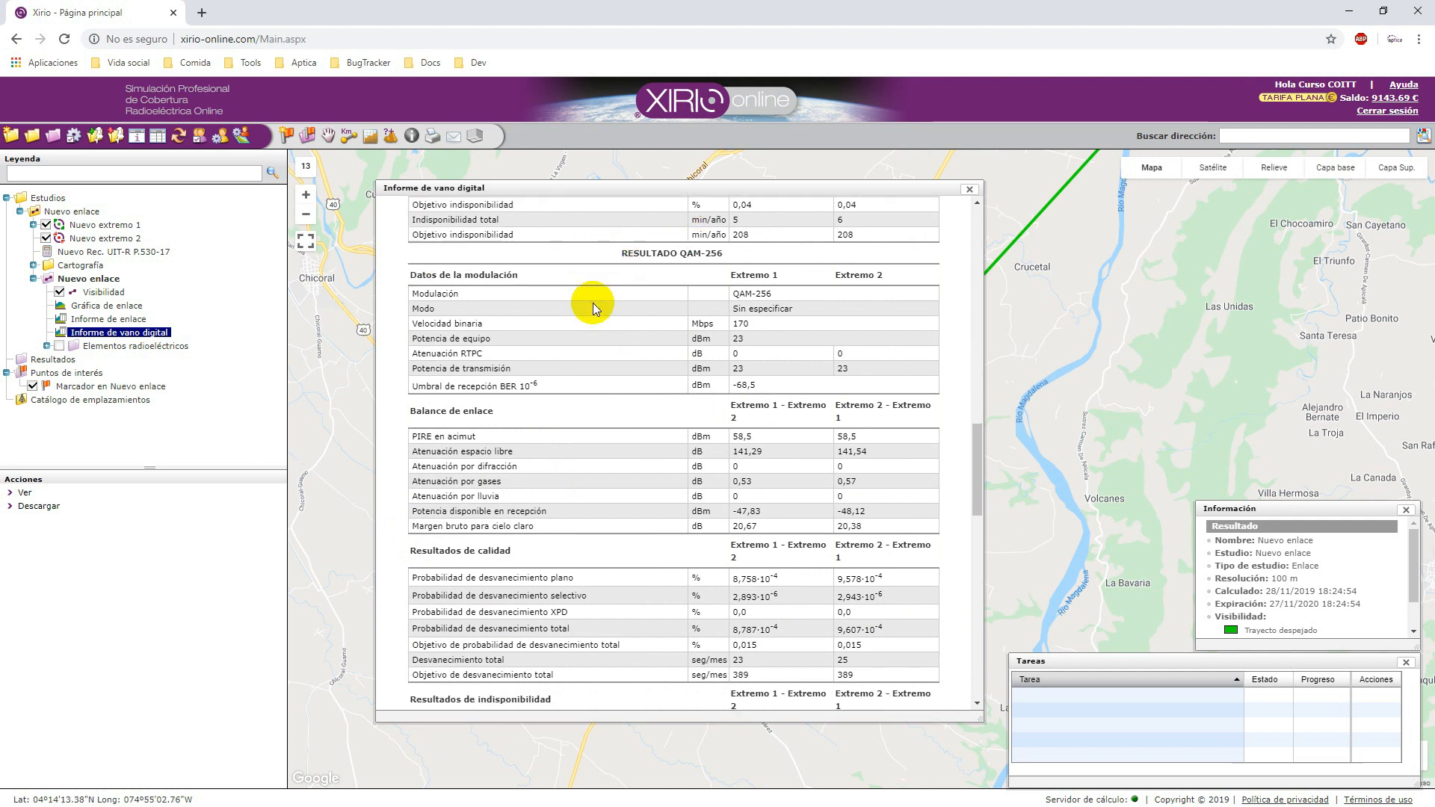
scroll(593, 302, "down", 2)
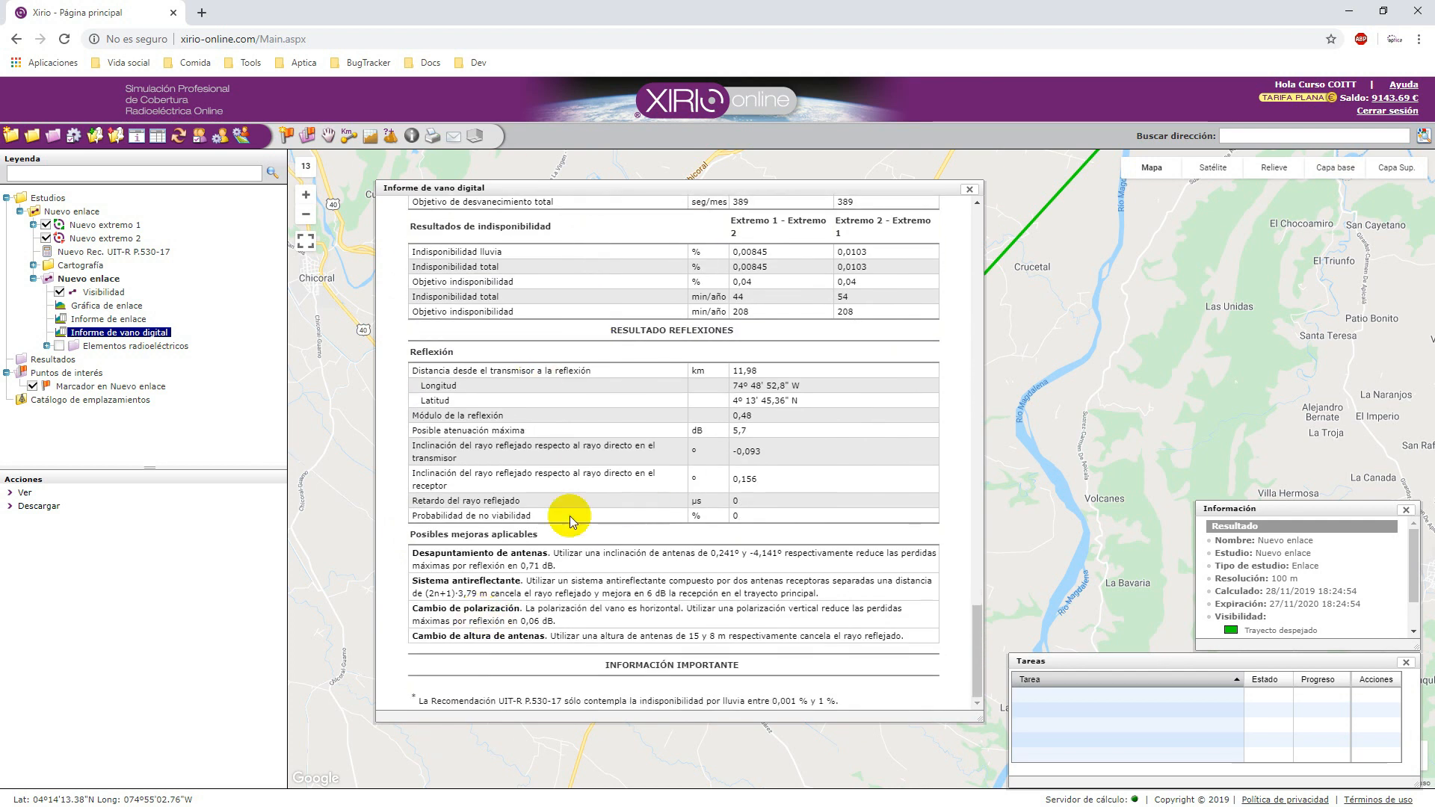
- Examine the reflection results and the possible improvements for antenna tilt and the anti-reflection system, and close the report
left_click_drag(609, 329, 738, 331)
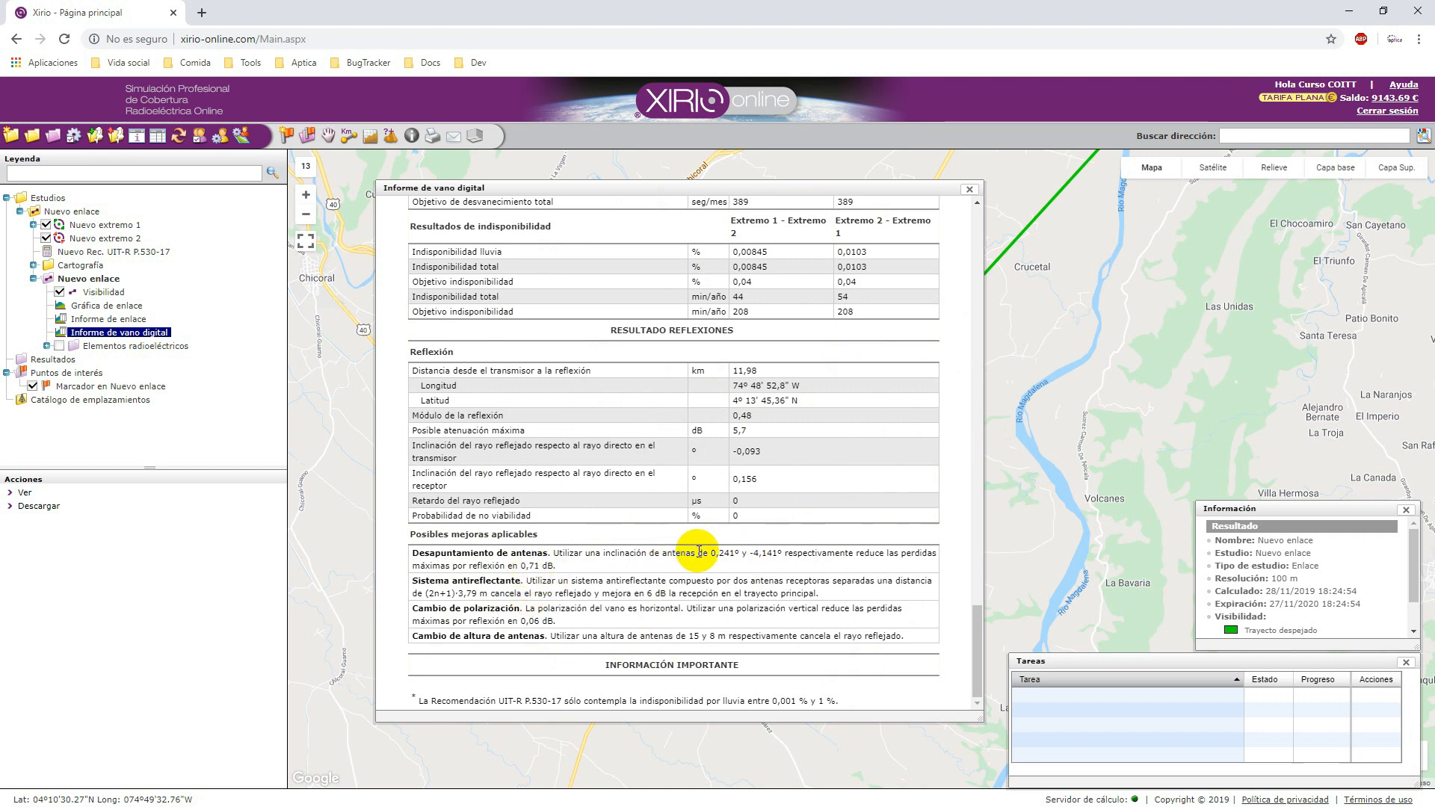
left_click_drag(701, 551, 777, 554)
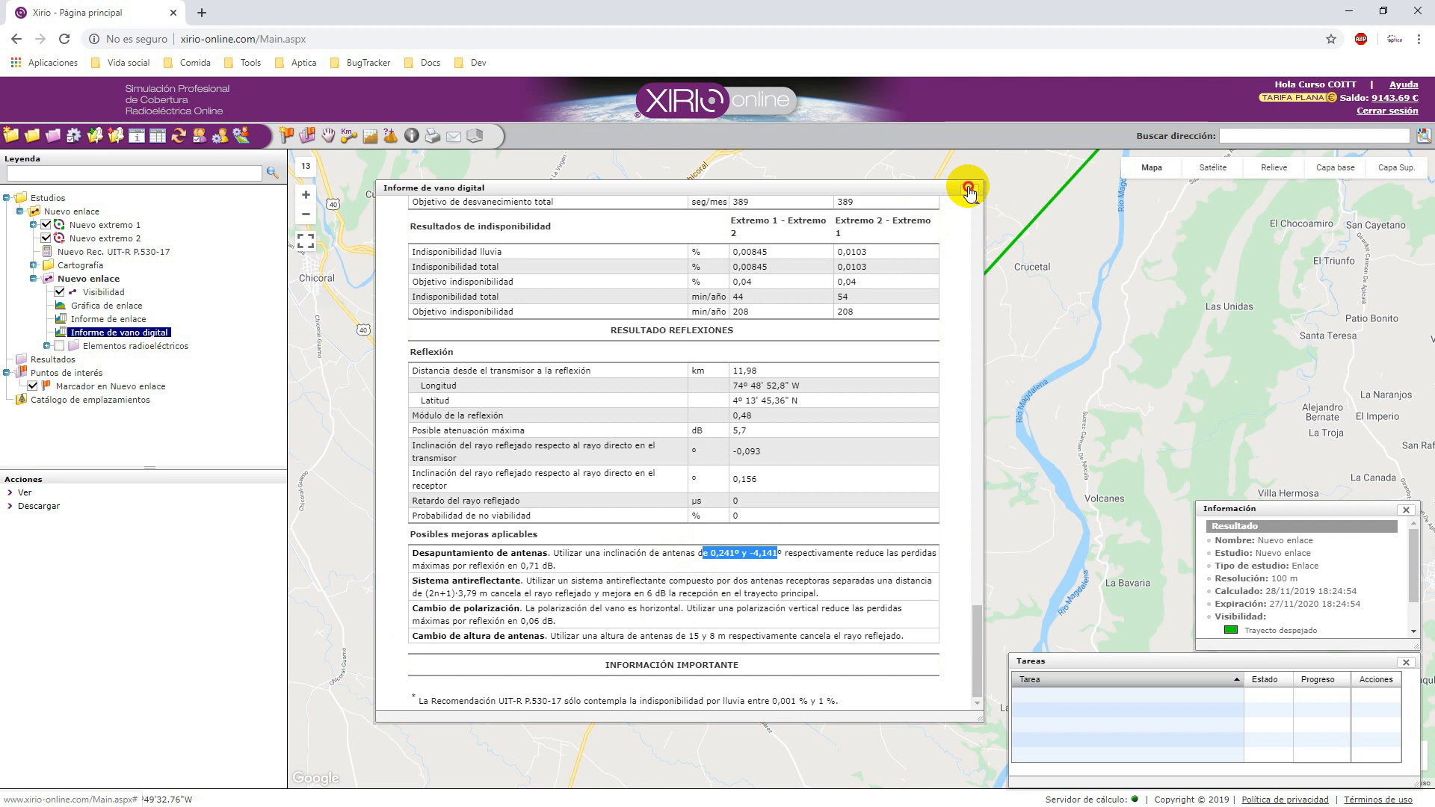
left_click_drag(968, 188, 753, 472)
left_click(787, 474)
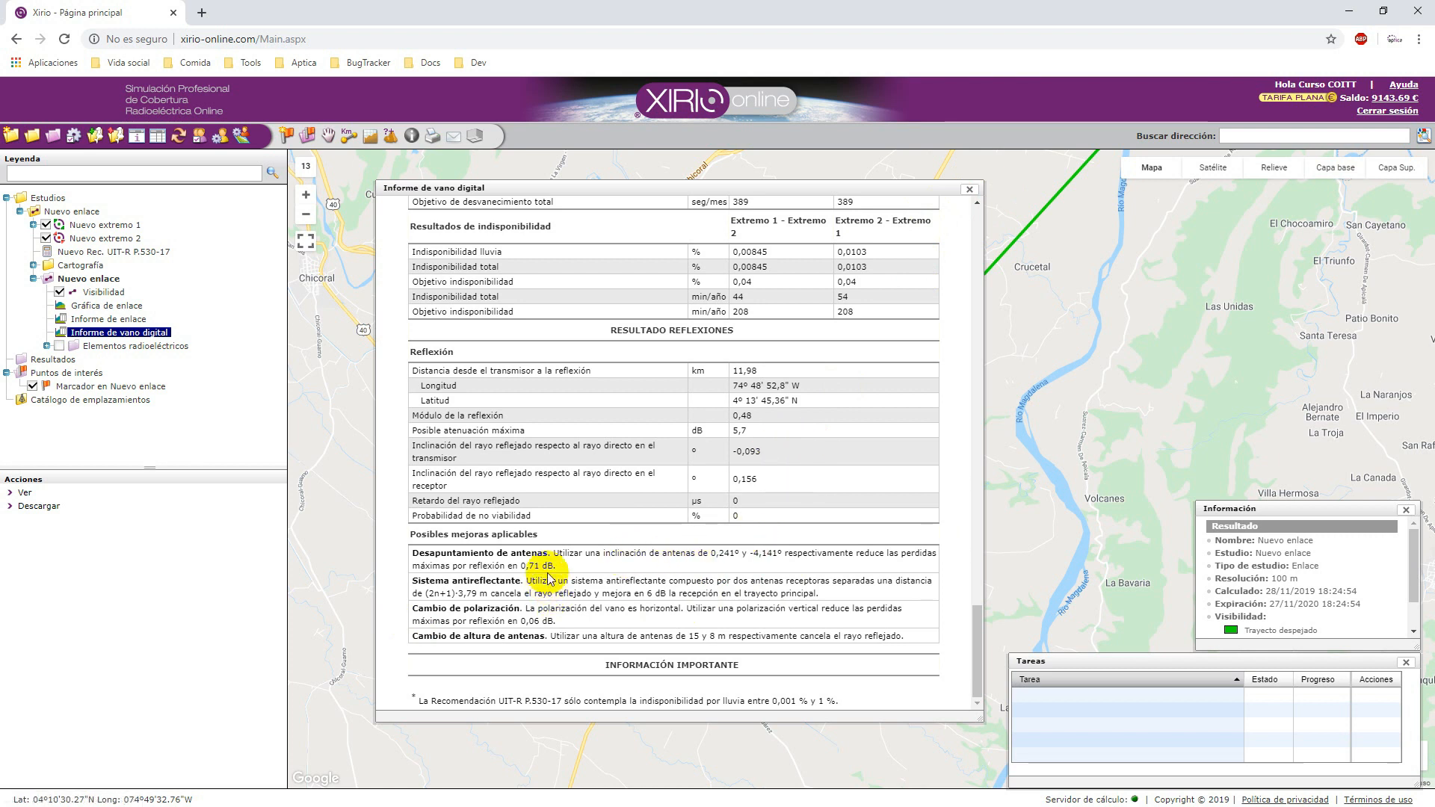
left_click_drag(537, 565, 539, 565)
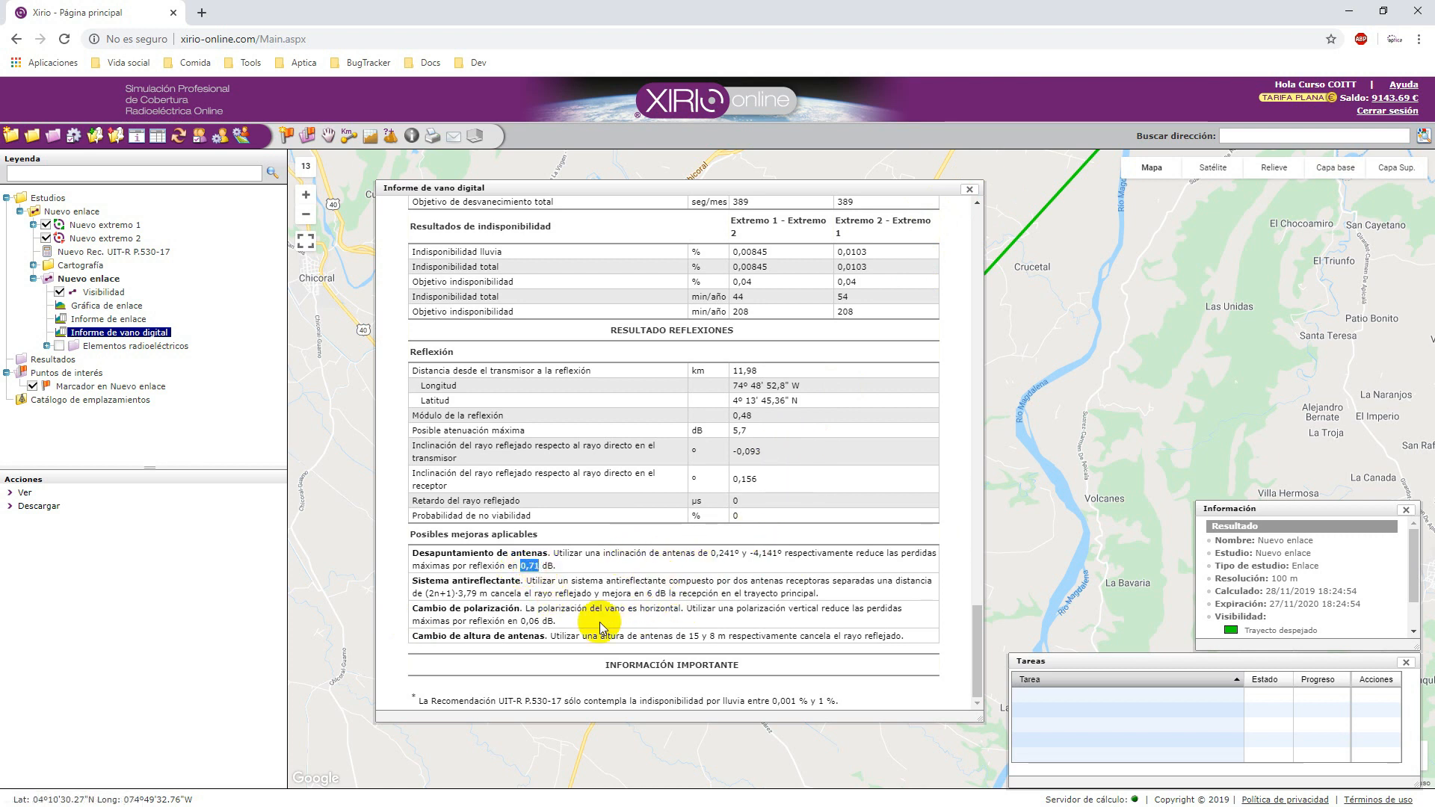
left_click_drag(646, 593, 686, 594)
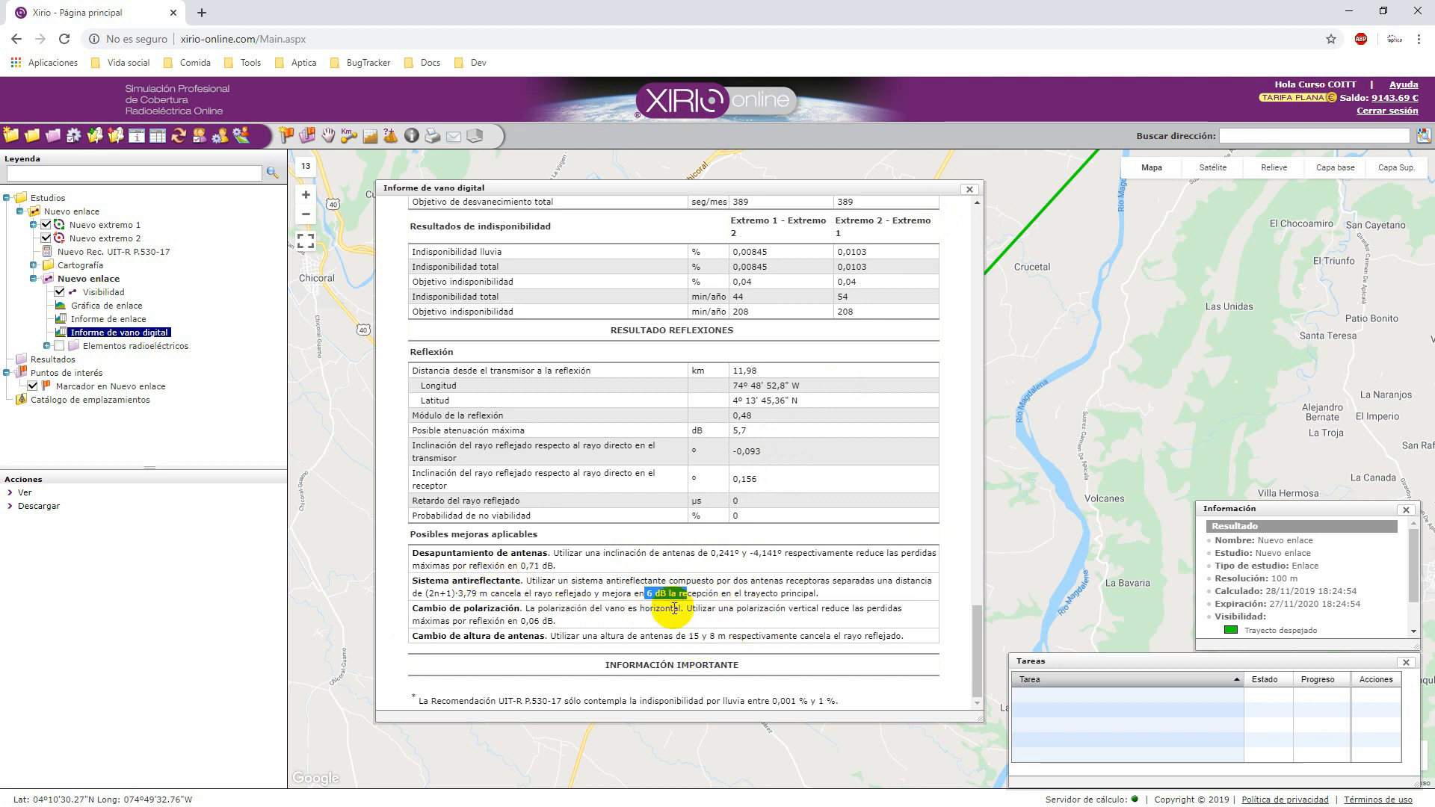
left_click(970, 191)
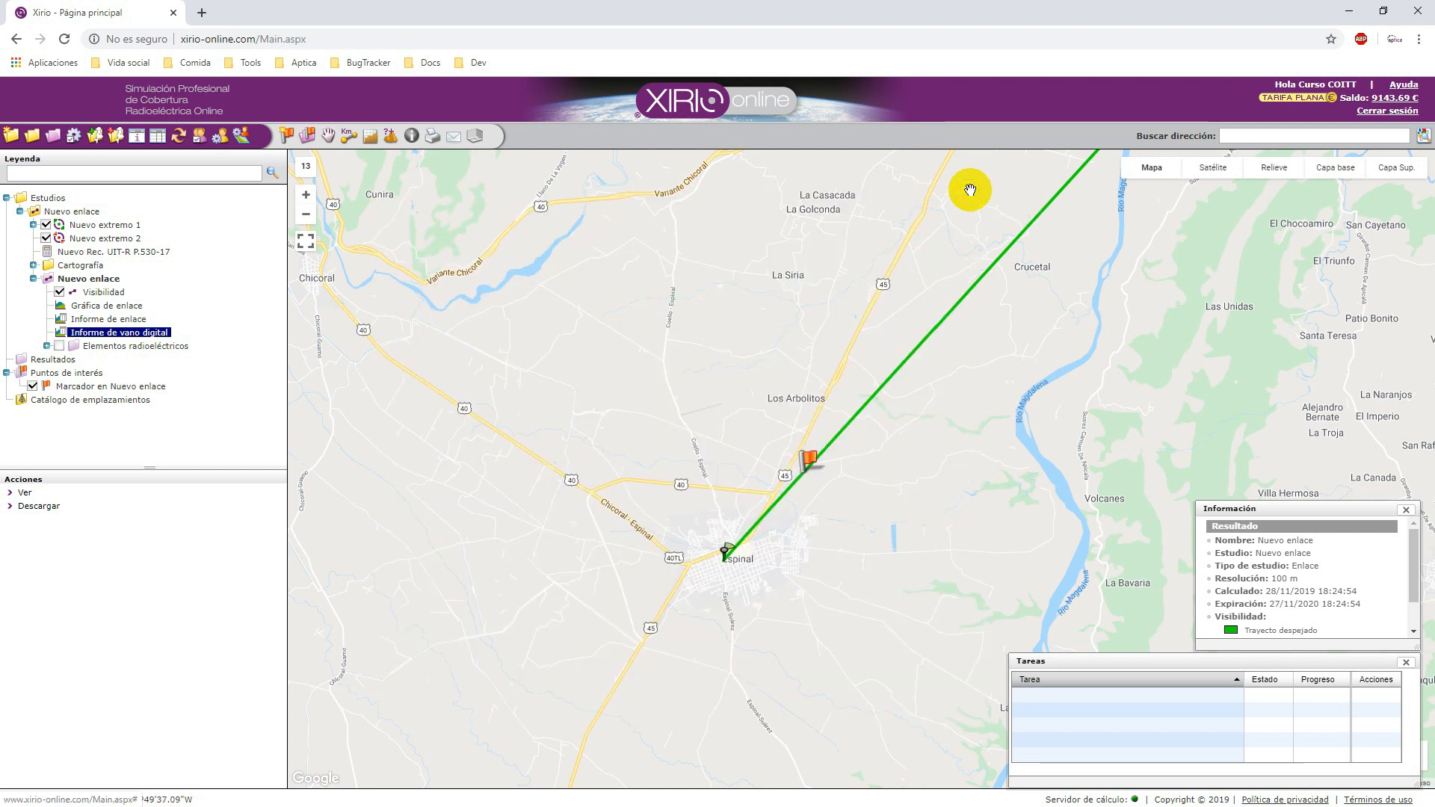
- Open the configuration of the Nuevo enlace study and show its calculation parameters and cartography layers
left_click(91, 280)
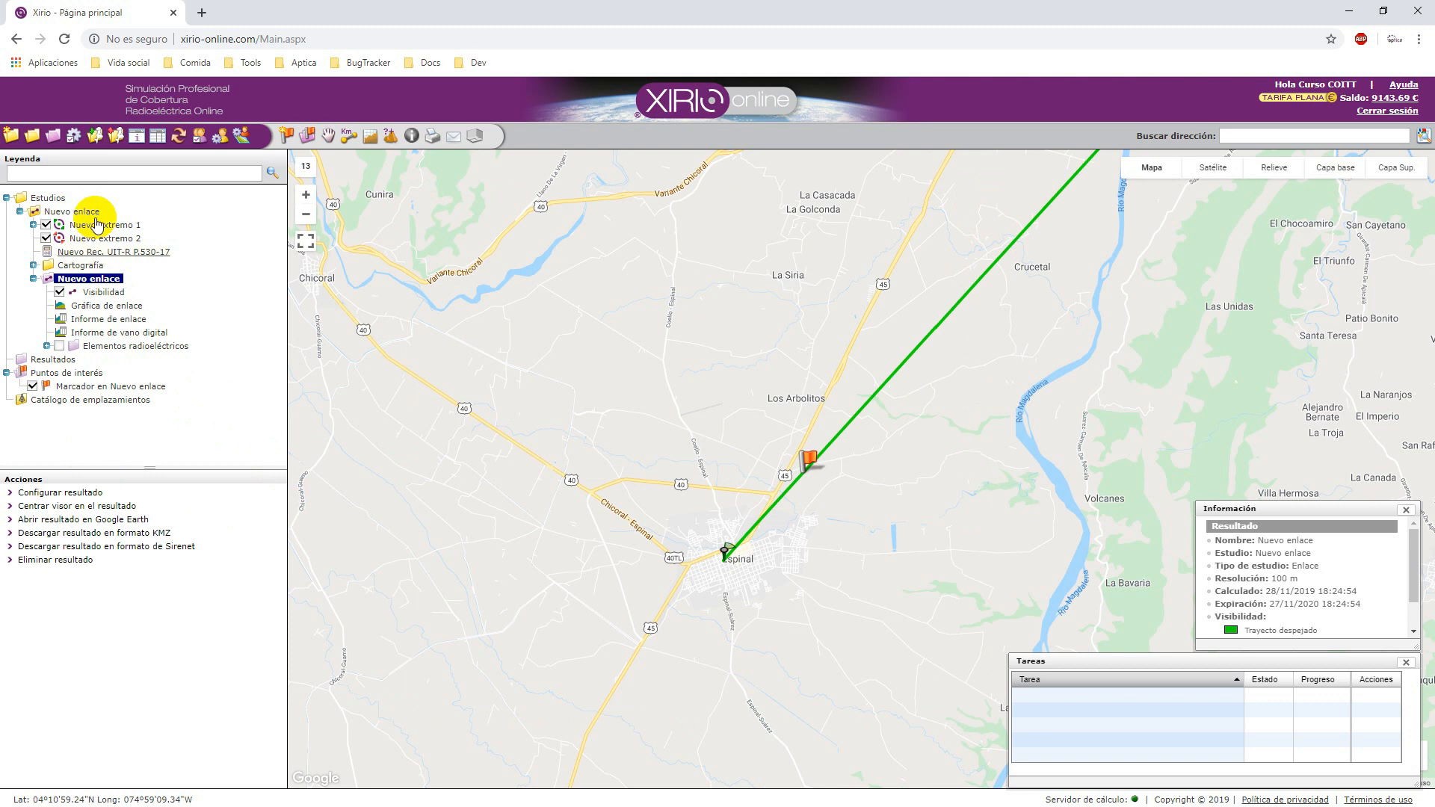
left_click(72, 211)
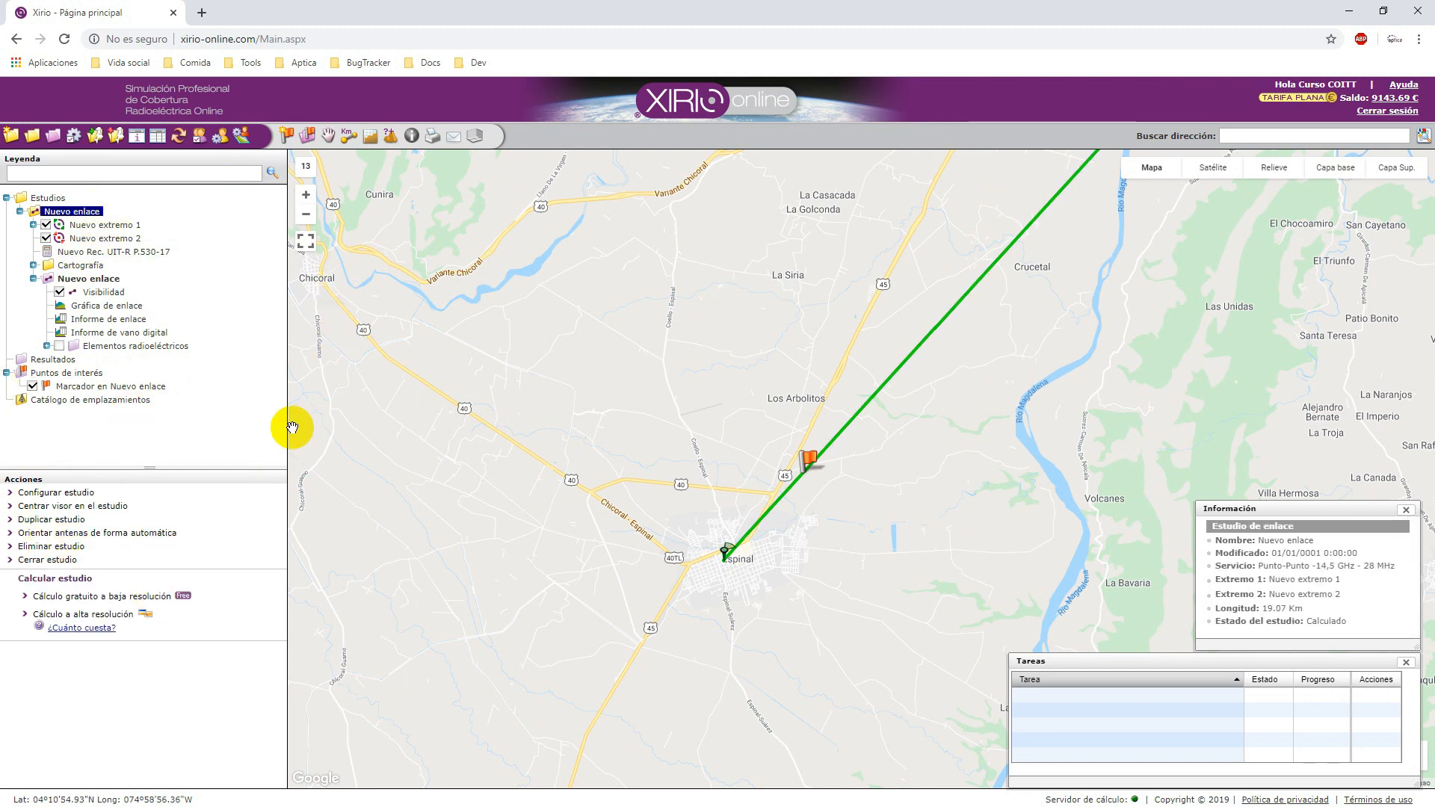
left_click_drag(809, 345, 610, 463)
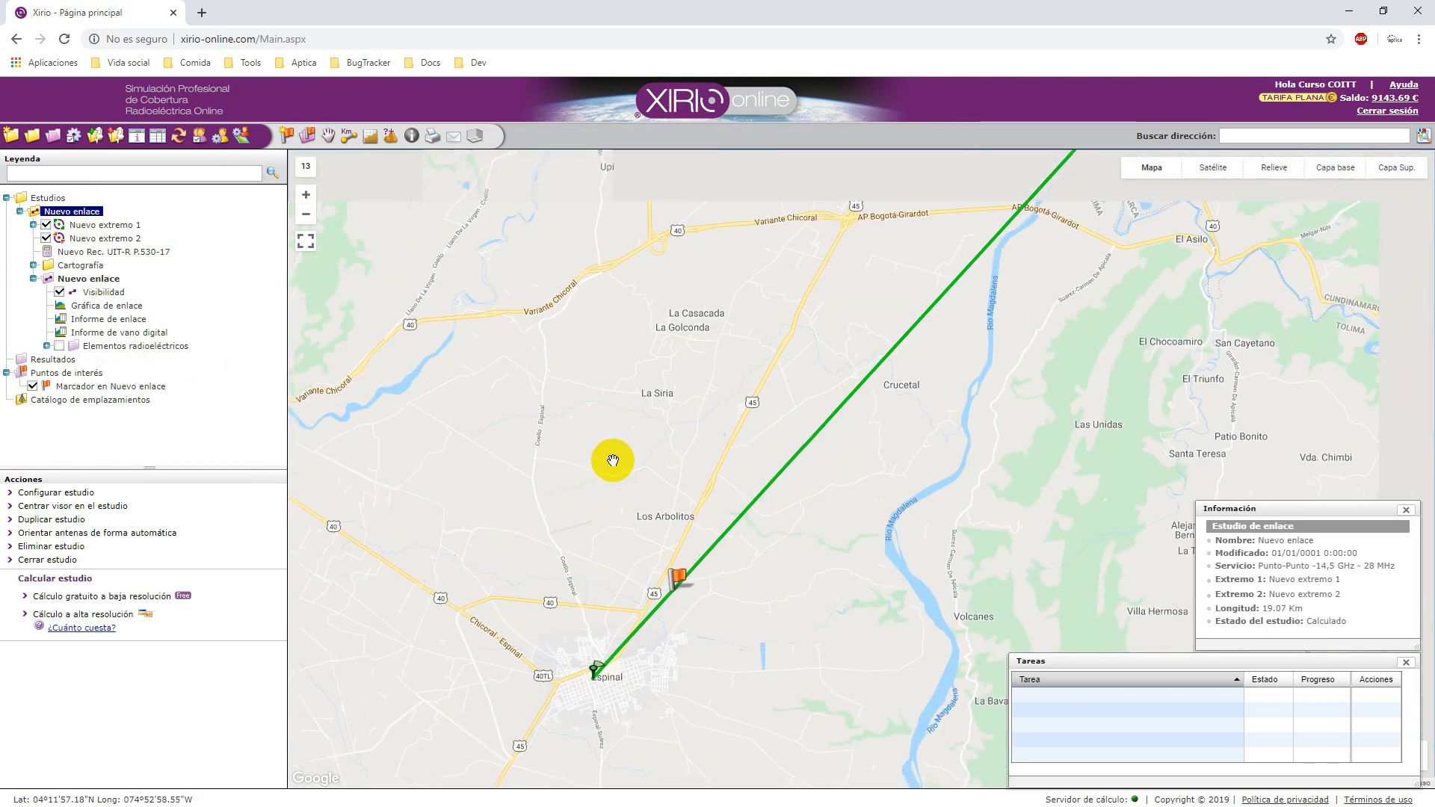
scroll(612, 461, "down", 1)
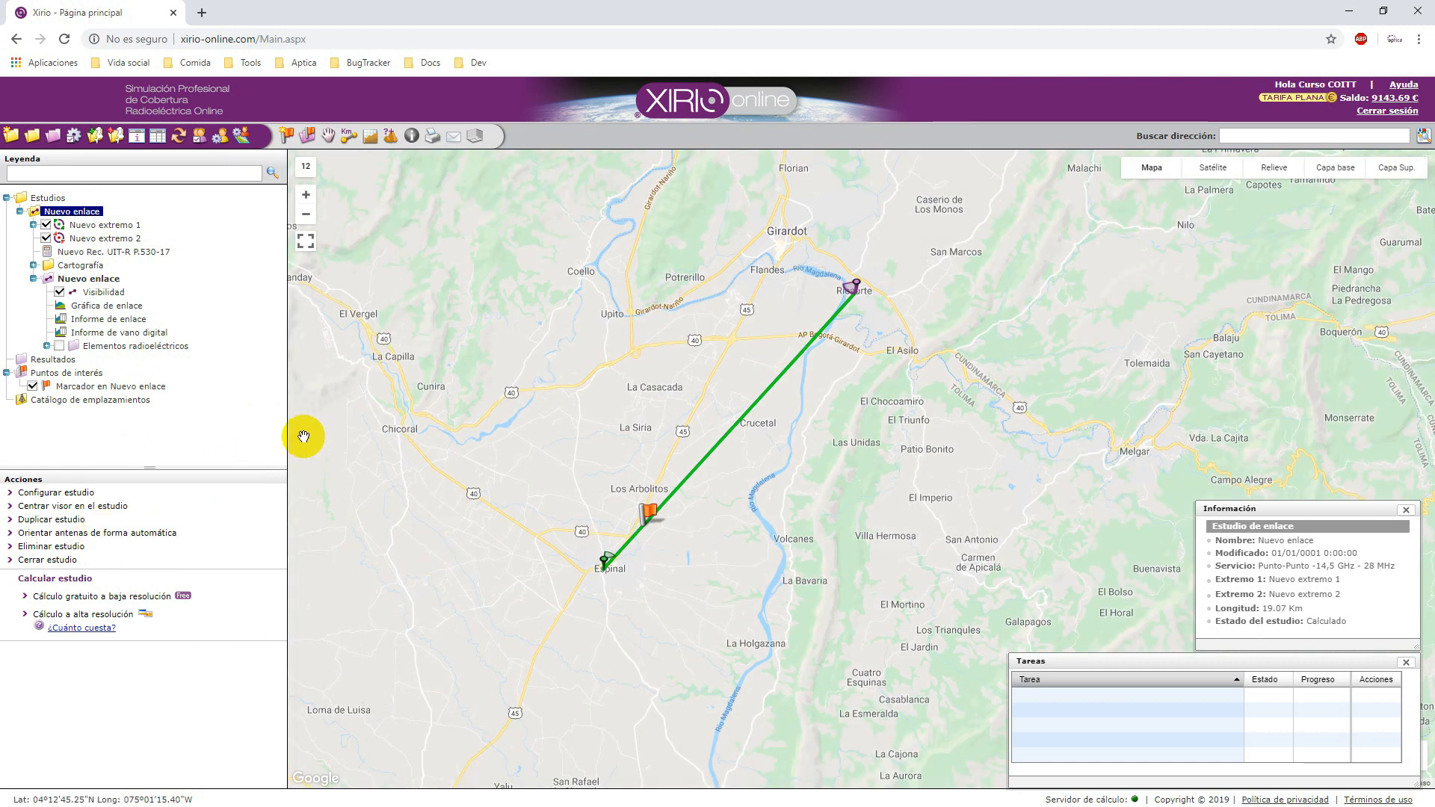
left_click(75, 496)
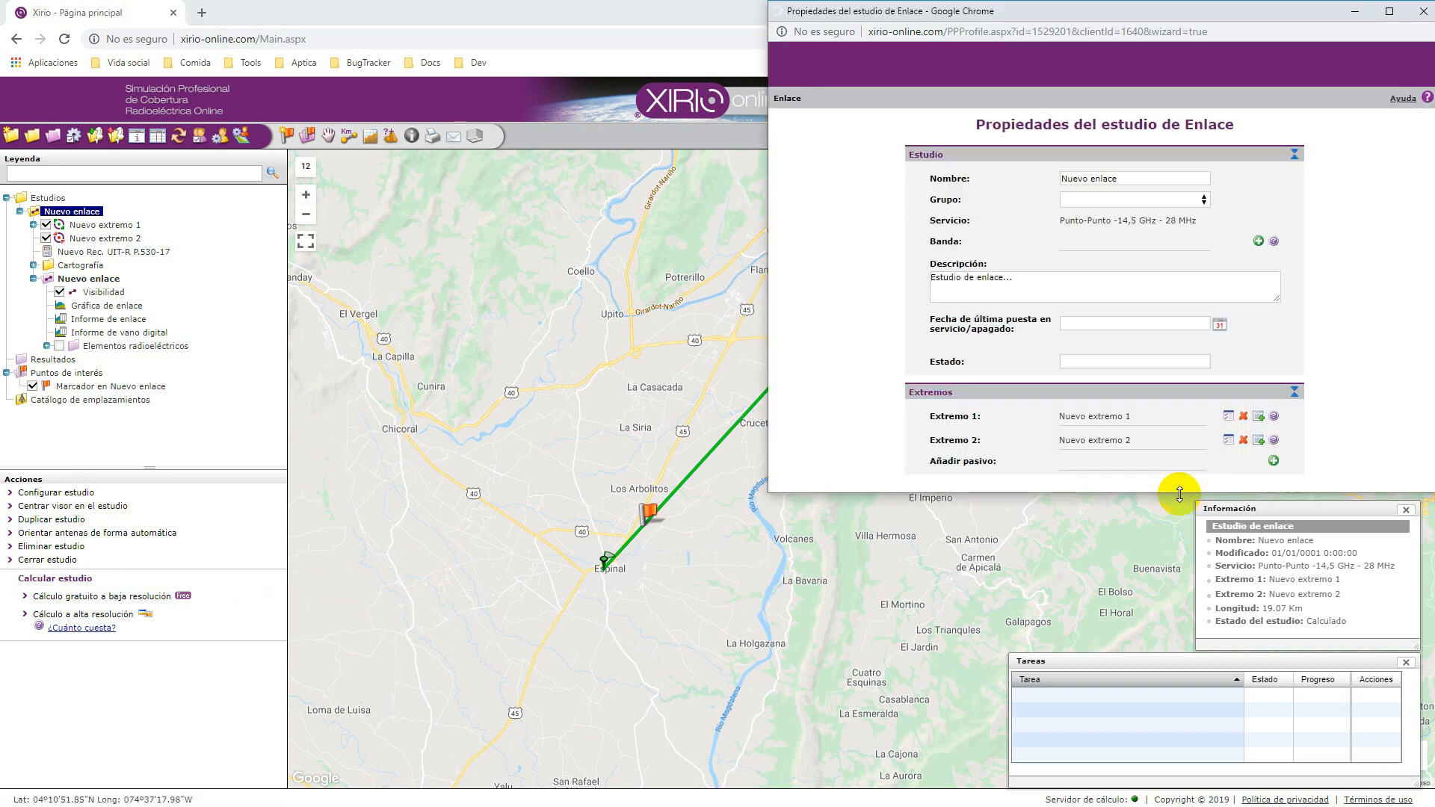
scroll(1244, 641, "down", 1)
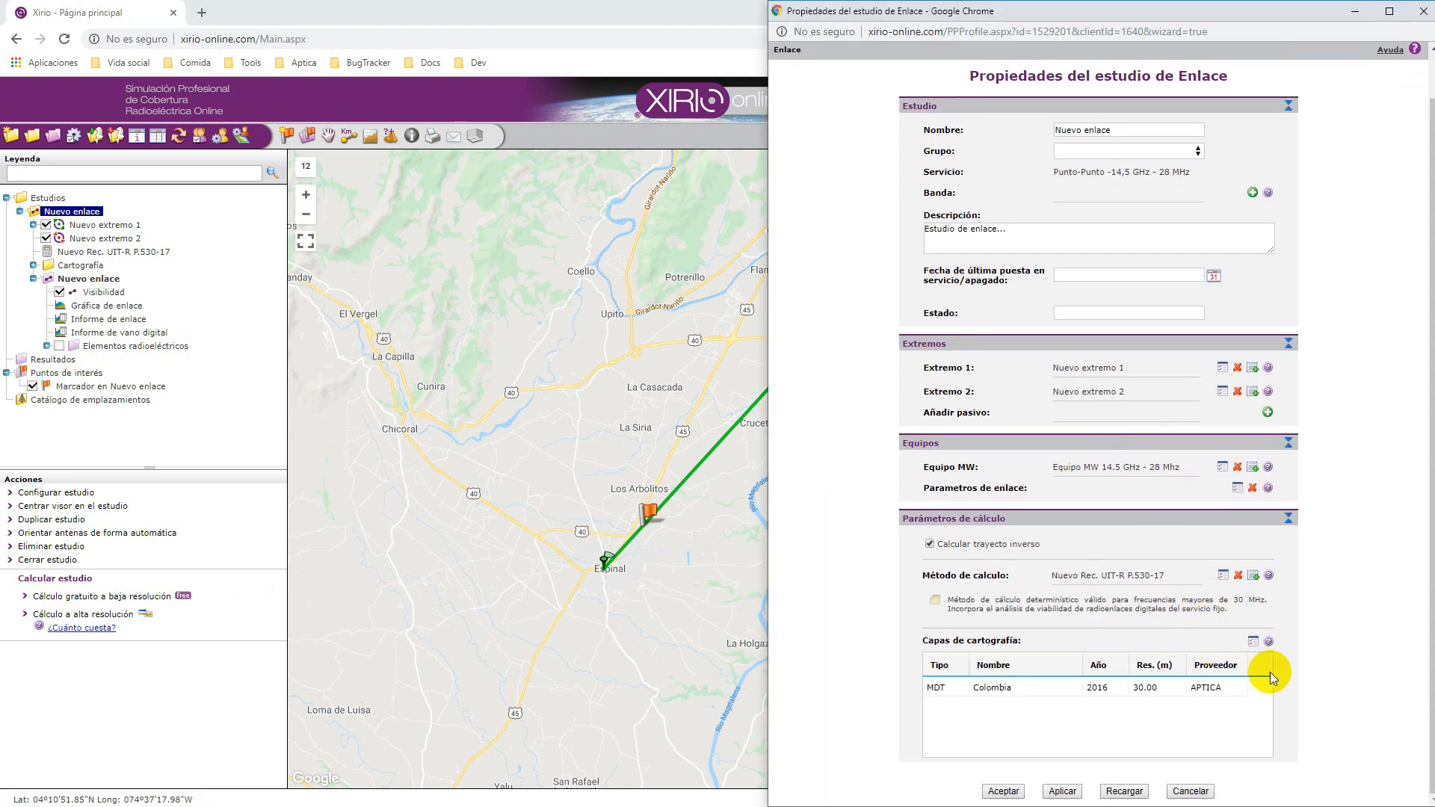
- Filter the available cartography layers by morphography and add the Colombia 2016 morphography layer to the study
left_click(1253, 641)
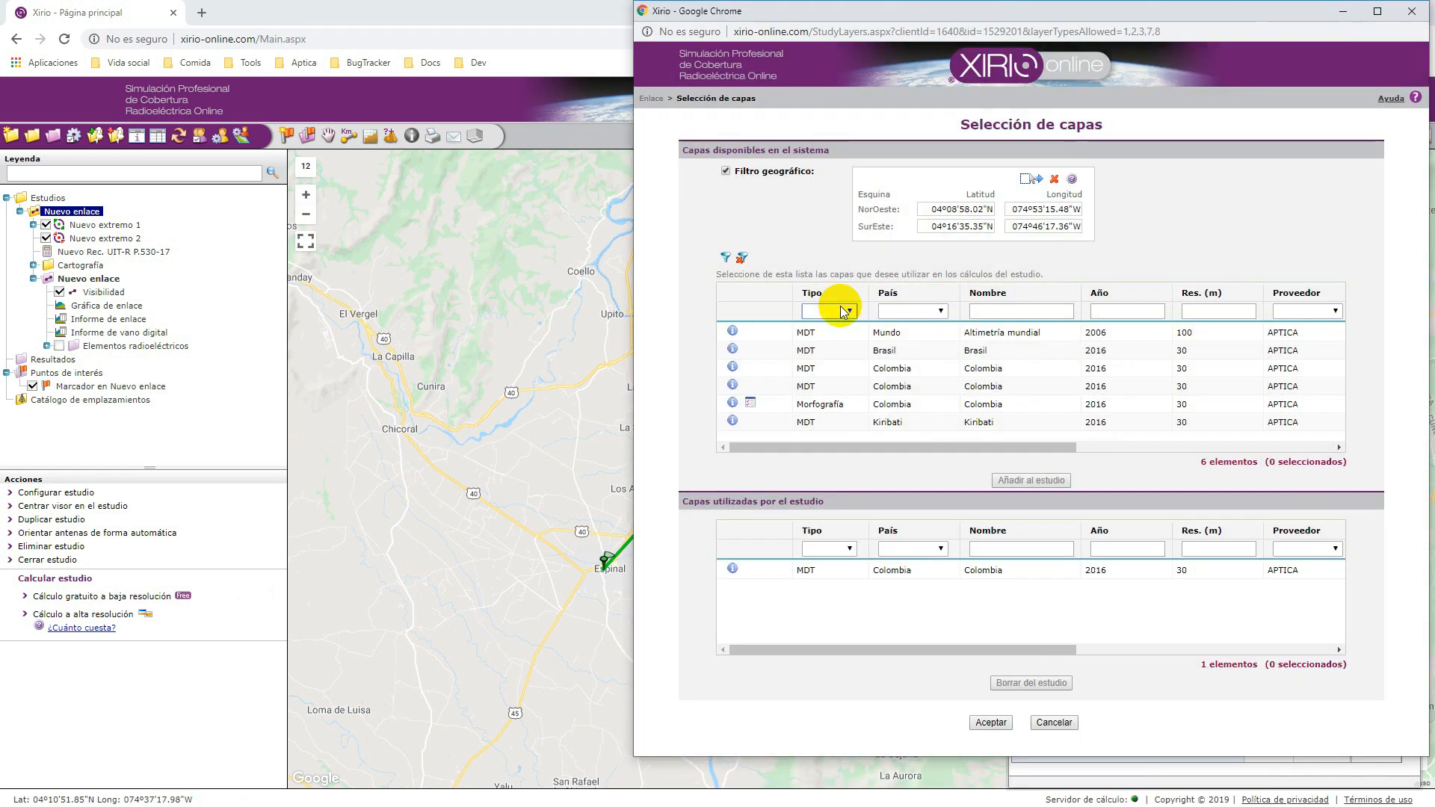
left_click(828, 311)
left_click(827, 329)
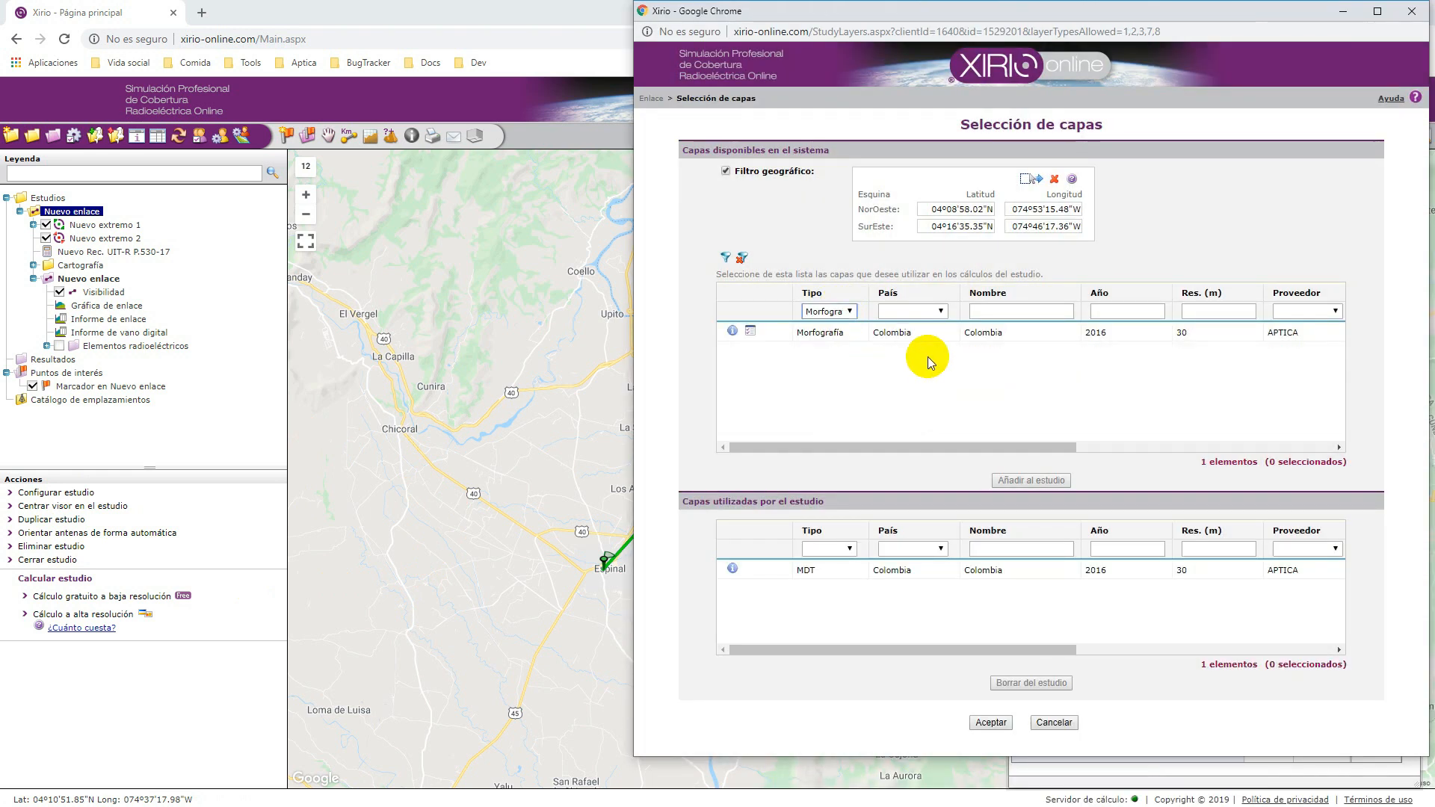
left_click(928, 334)
left_click(1031, 480)
left_click_drag(1067, 656, 1147, 647)
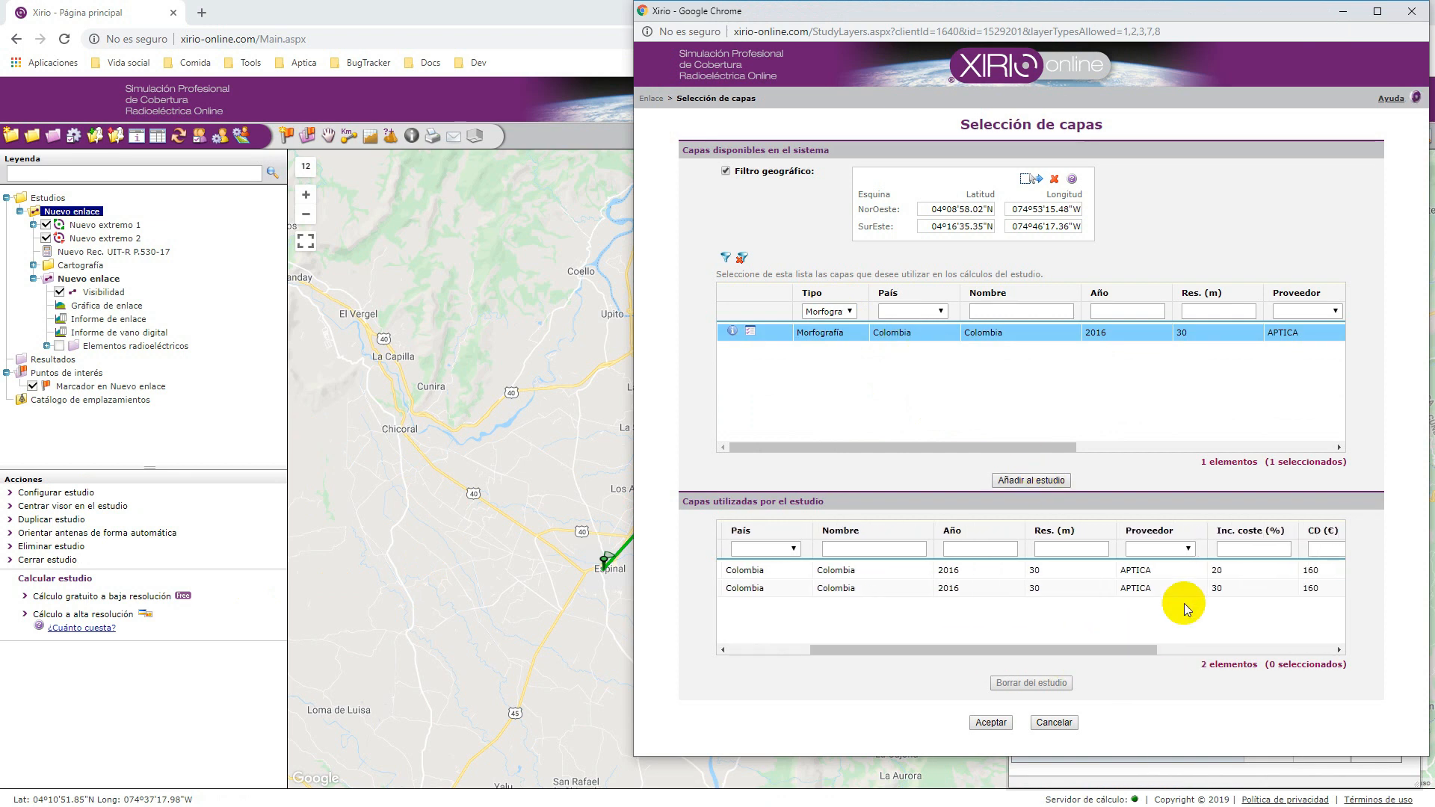
left_click(991, 722)
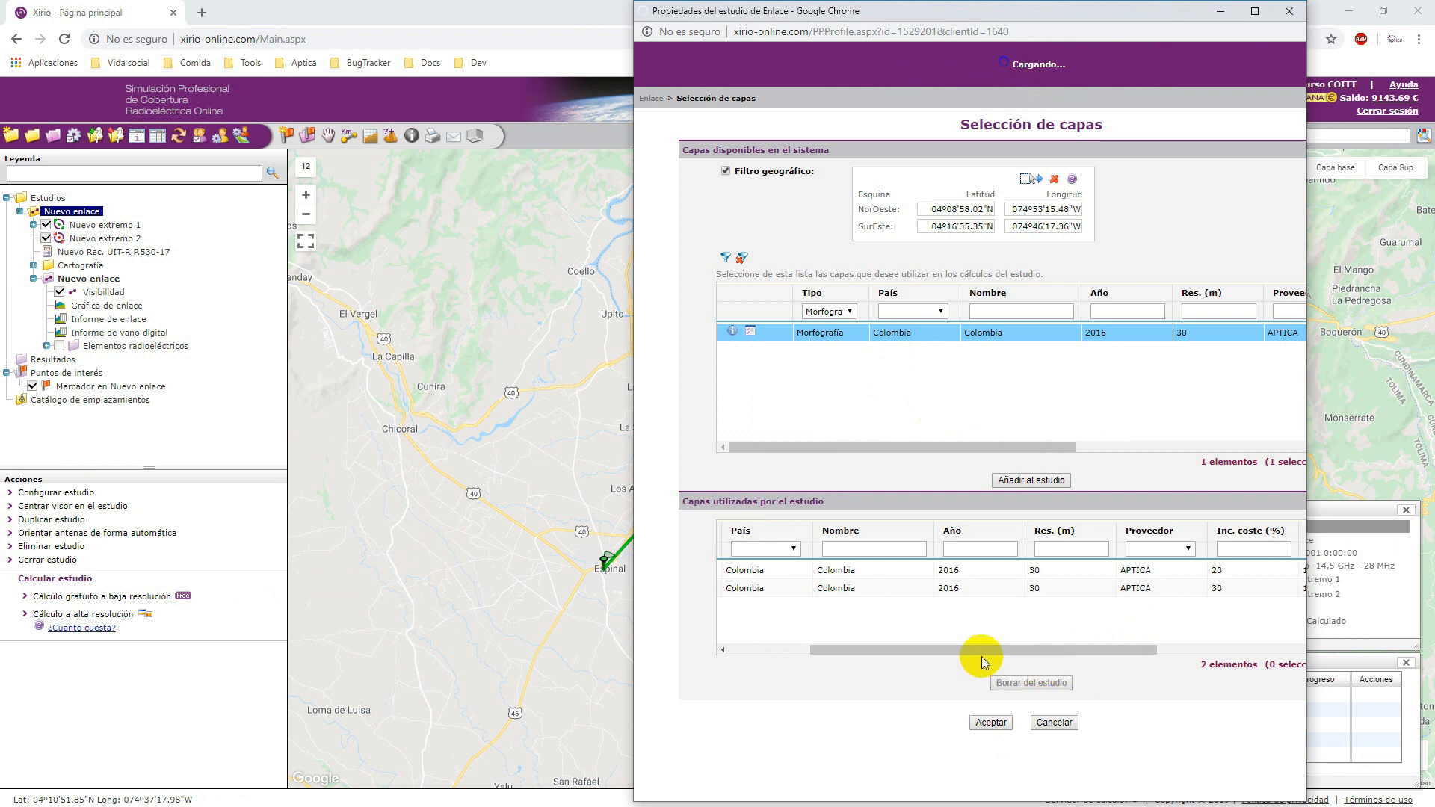
scroll(1024, 647, "down", 1)
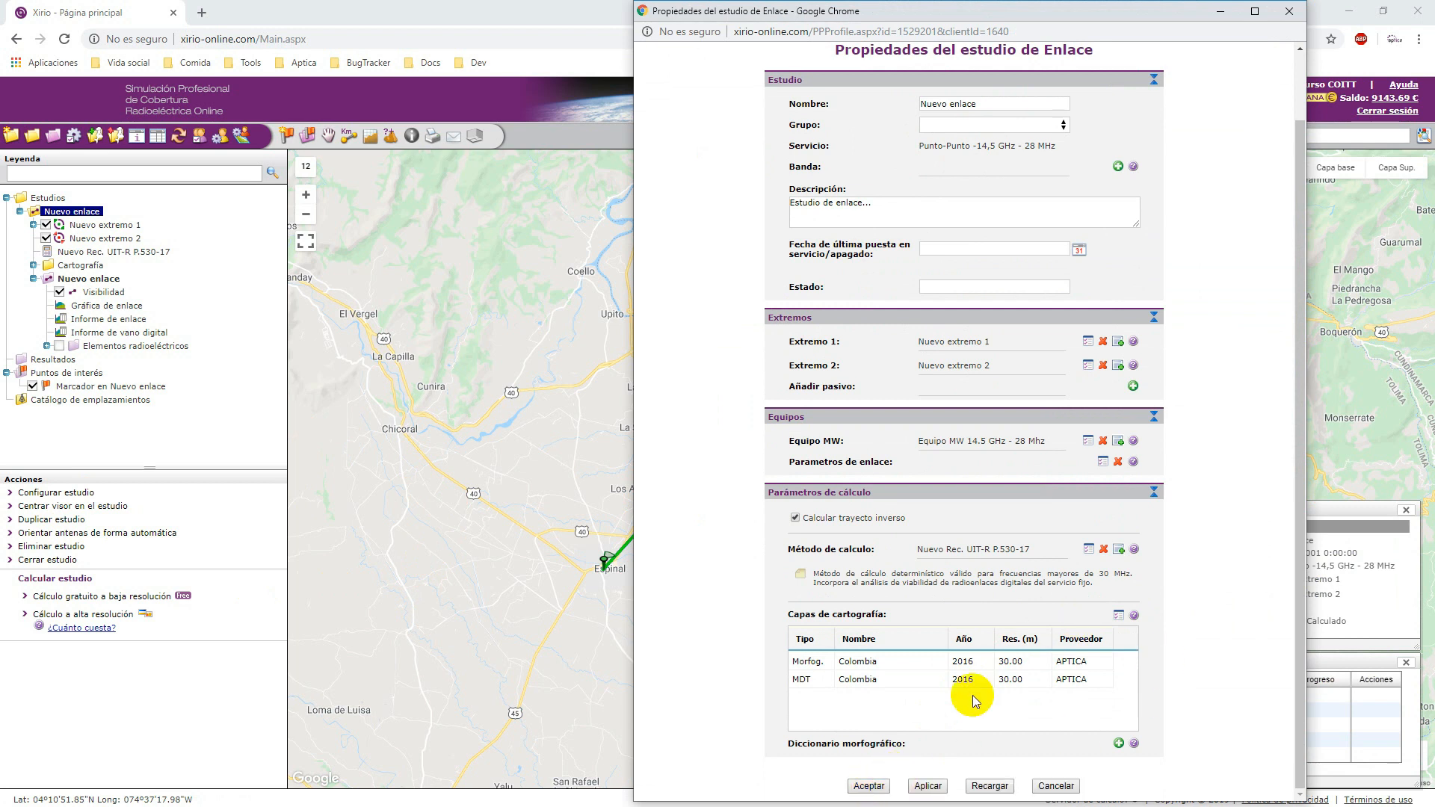
- Add a morphographic dictionary with the default class values to the study and save the study properties
left_click(832, 680)
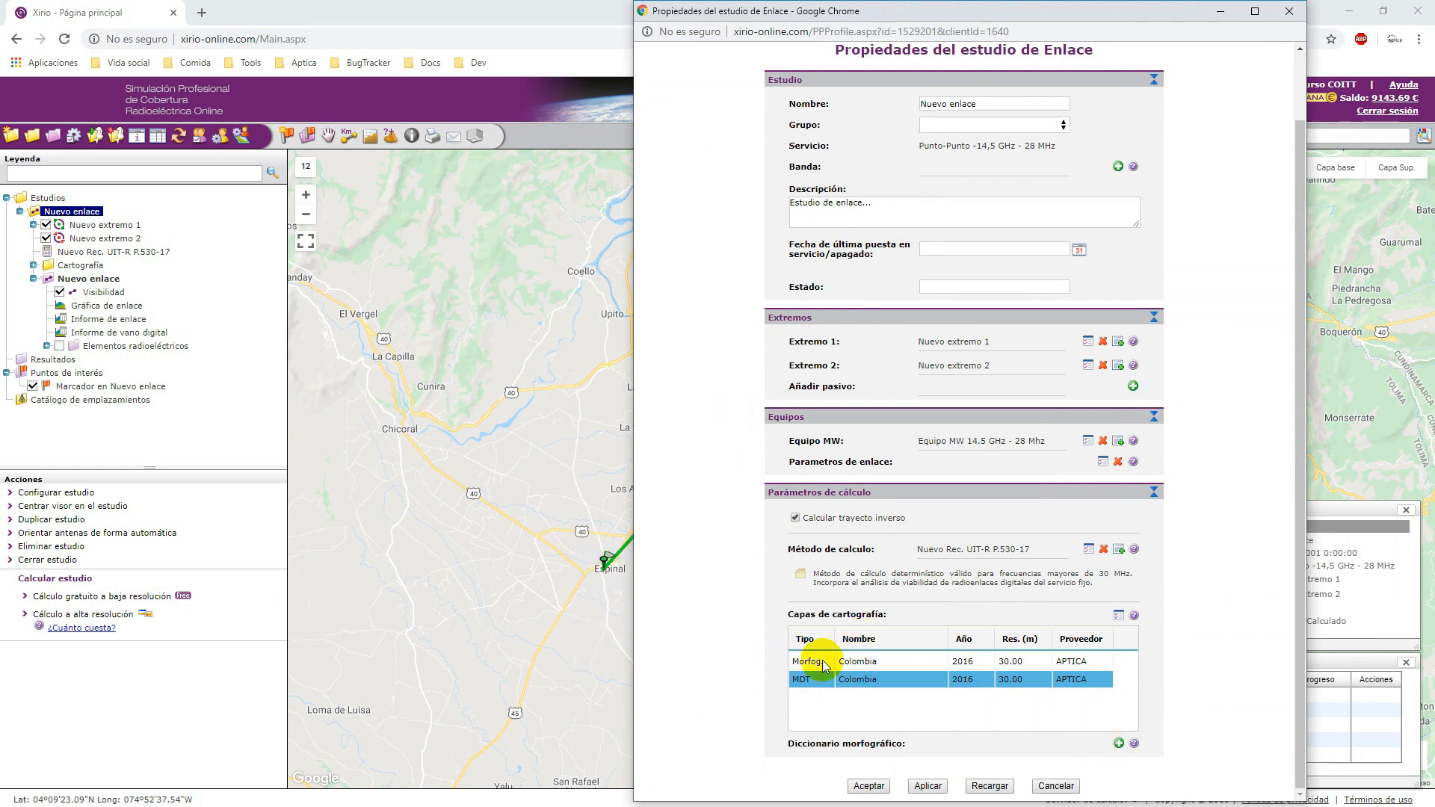
left_click(1117, 744)
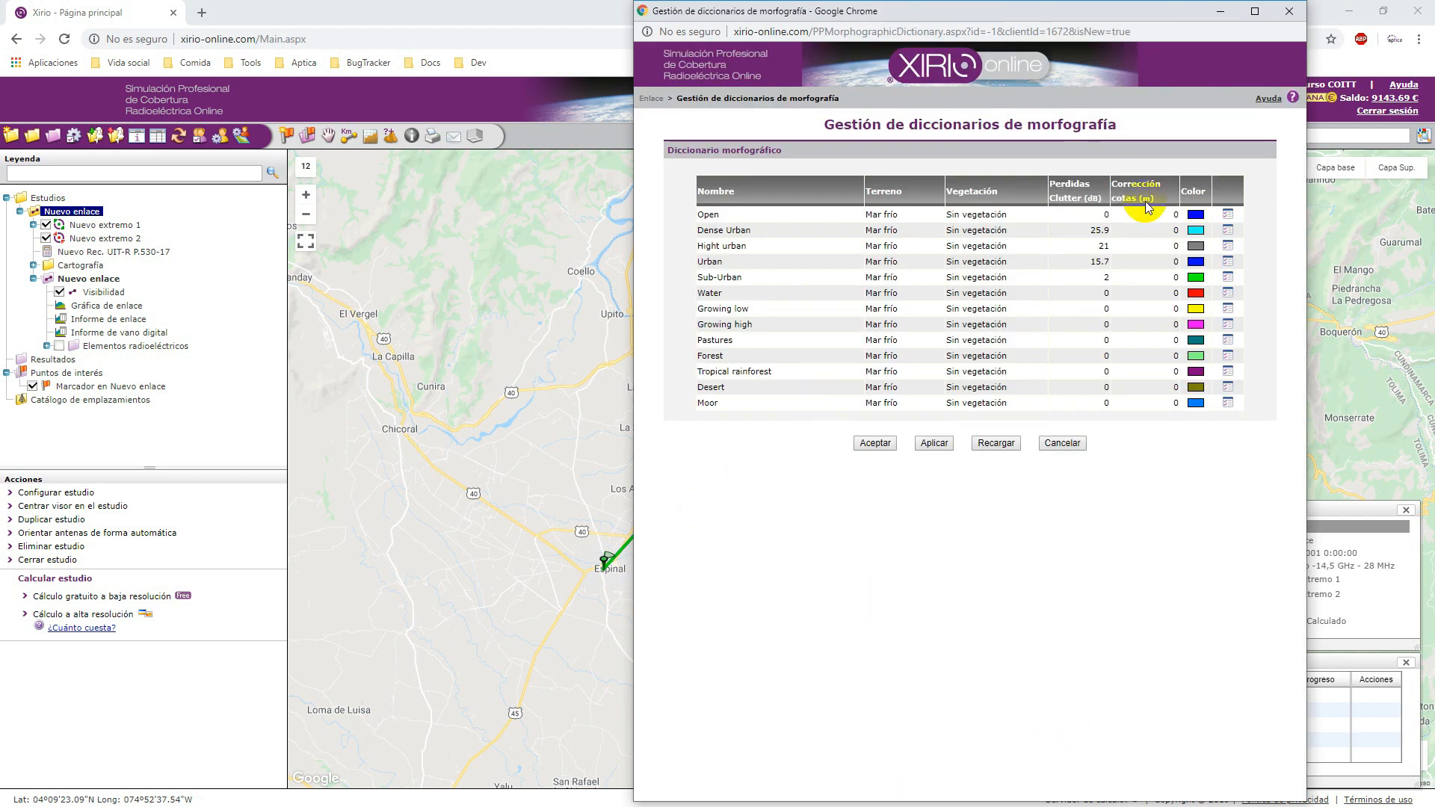
left_click(1226, 215)
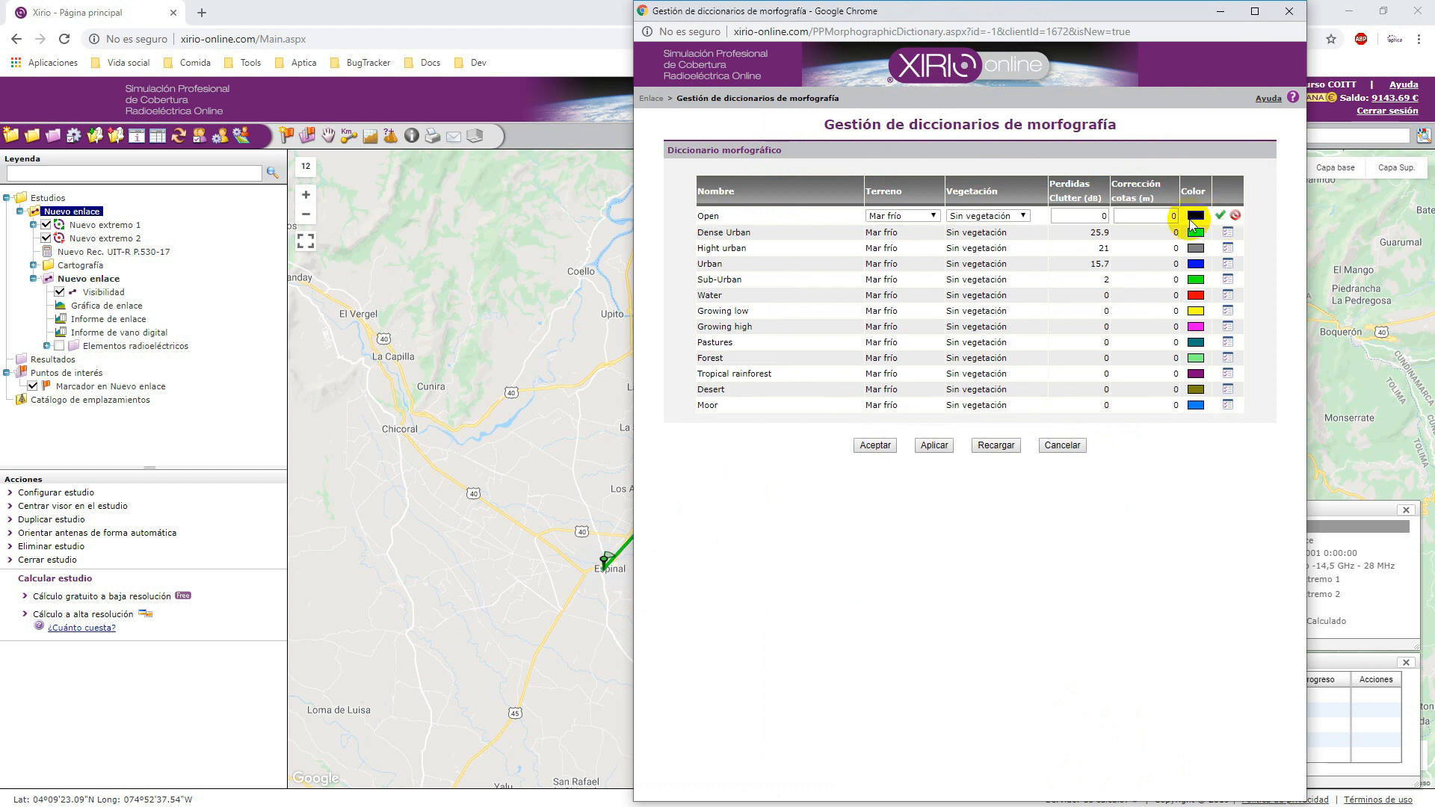
left_click(1234, 216)
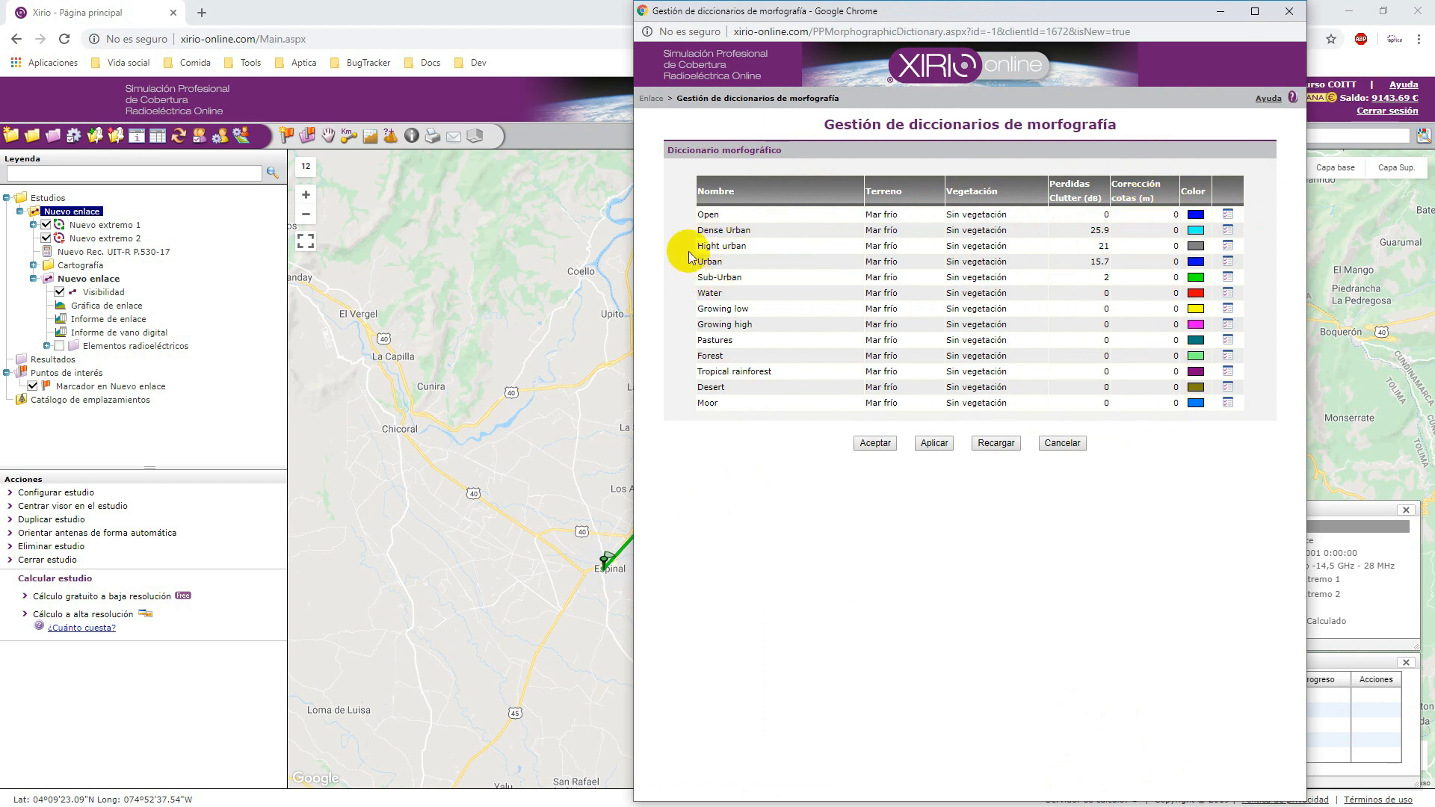
left_click_drag(767, 371, 747, 372)
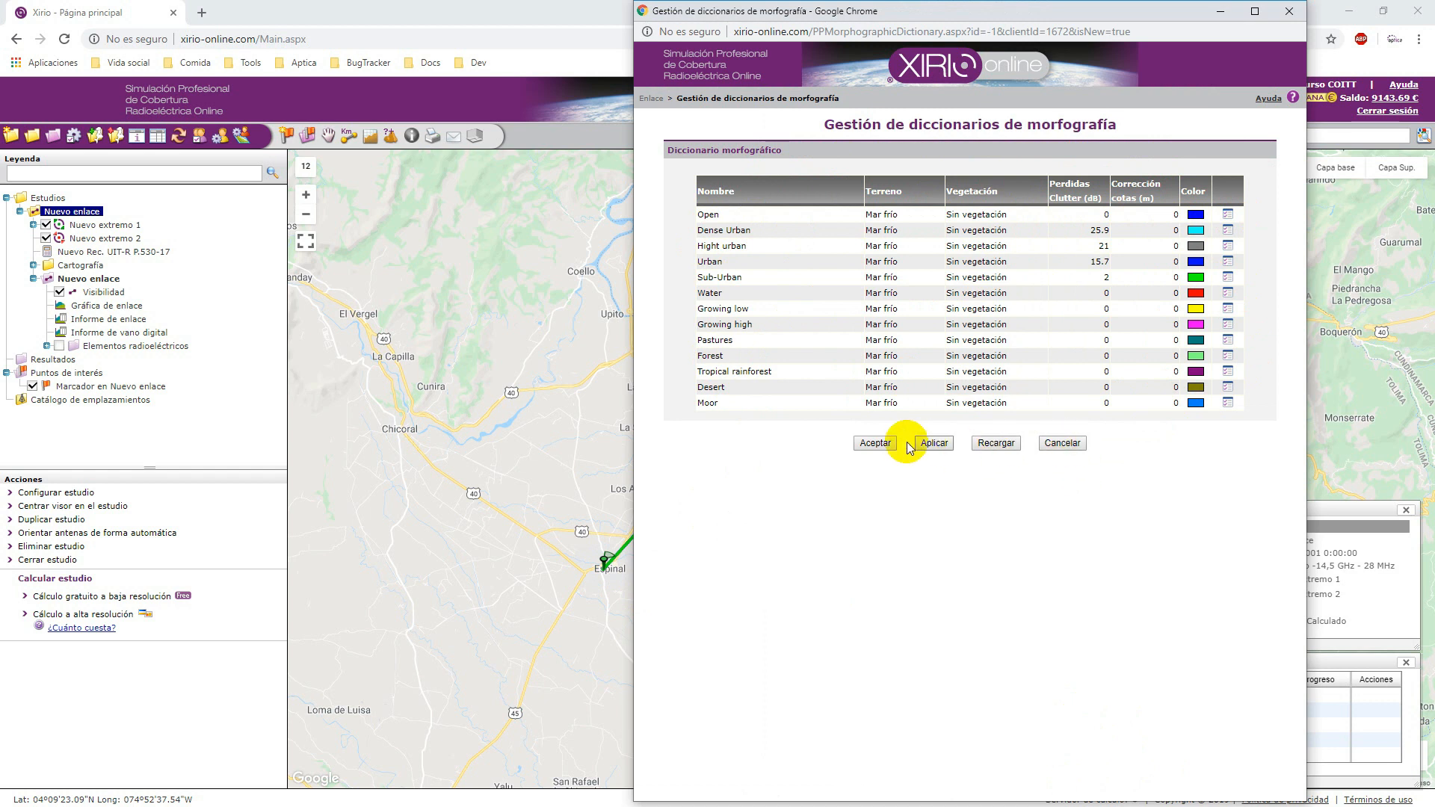
left_click(875, 443)
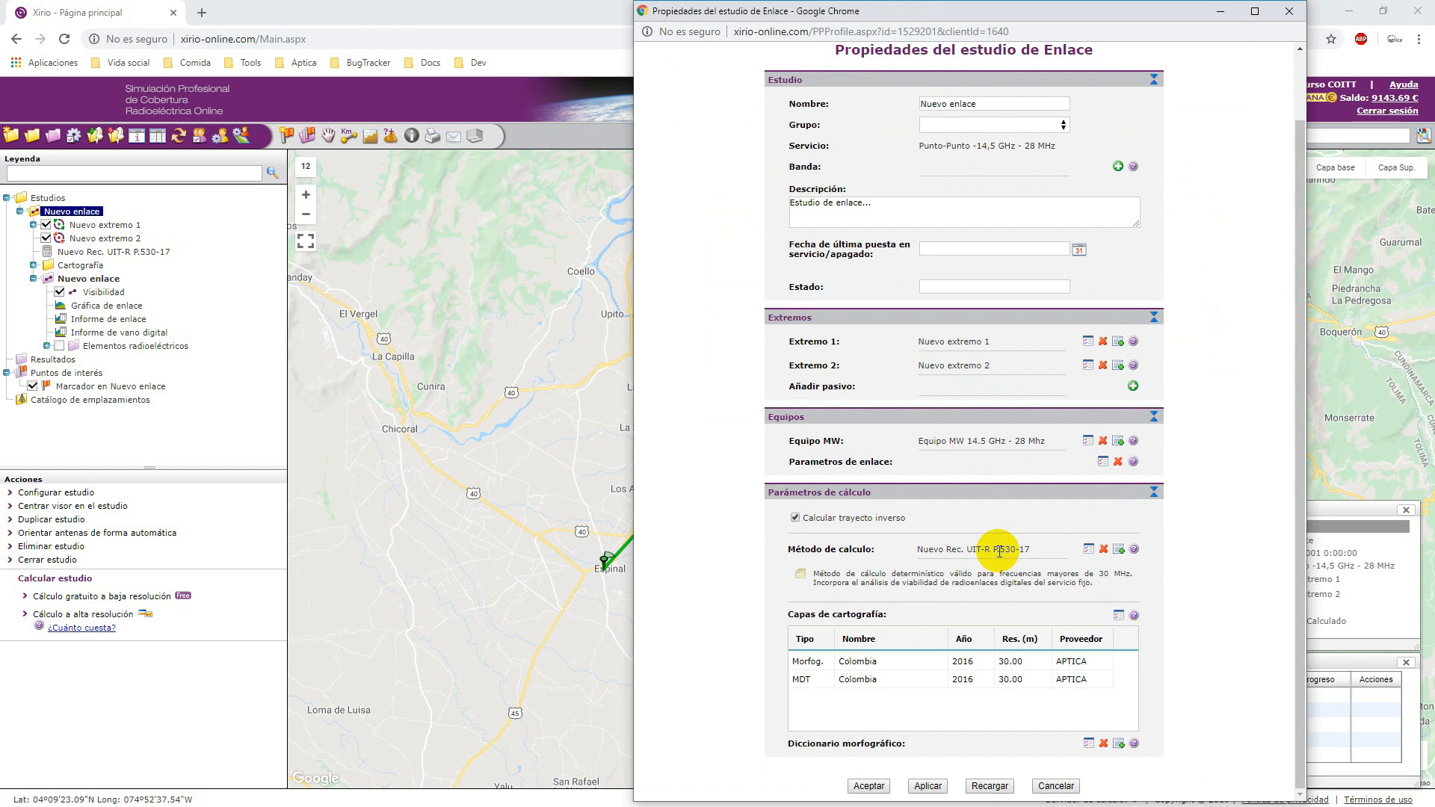
left_click(868, 785)
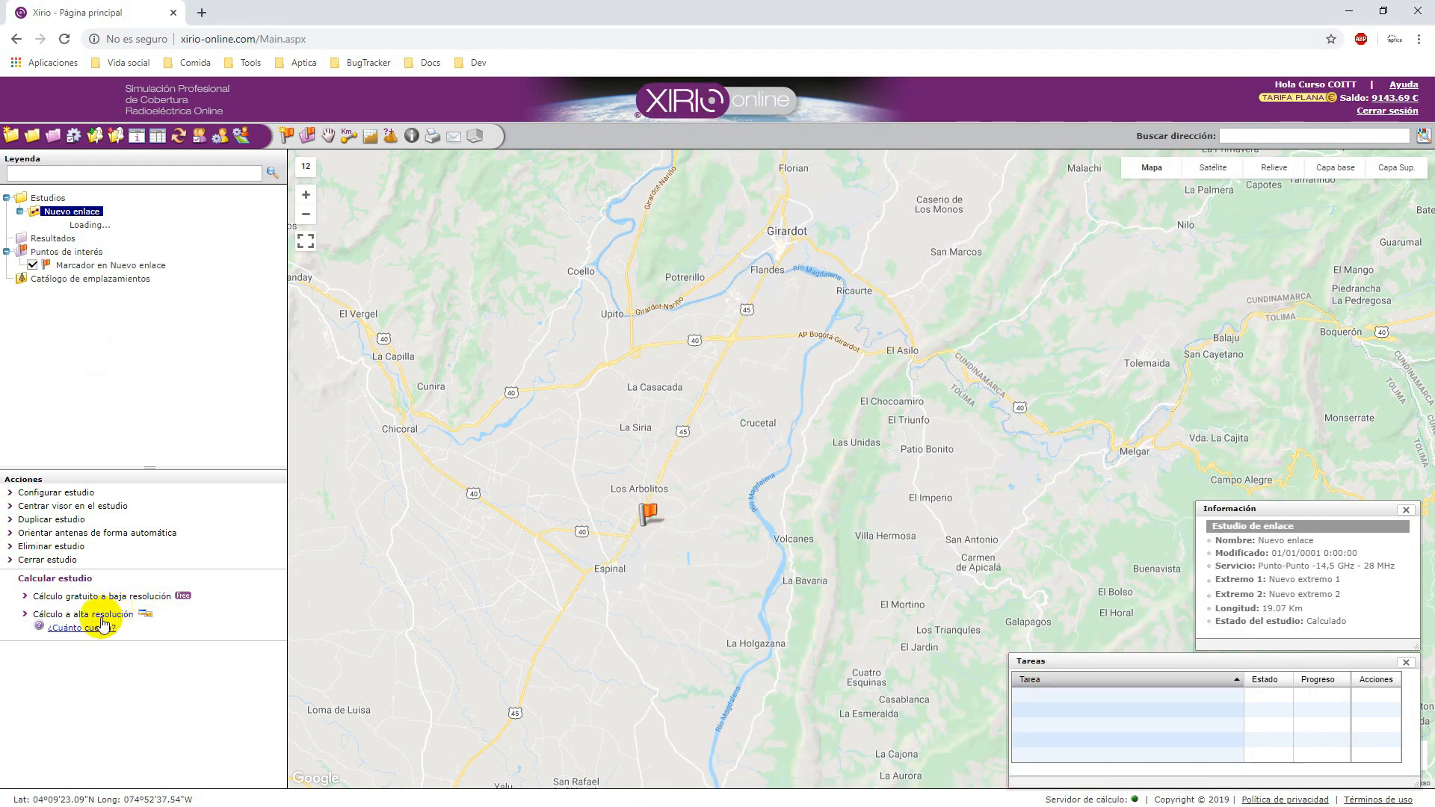
- Calculate the Nuevo enlace study in high resolution at 100 m/pixel after validating the price, and close the resulting link graph
left_click(97, 614)
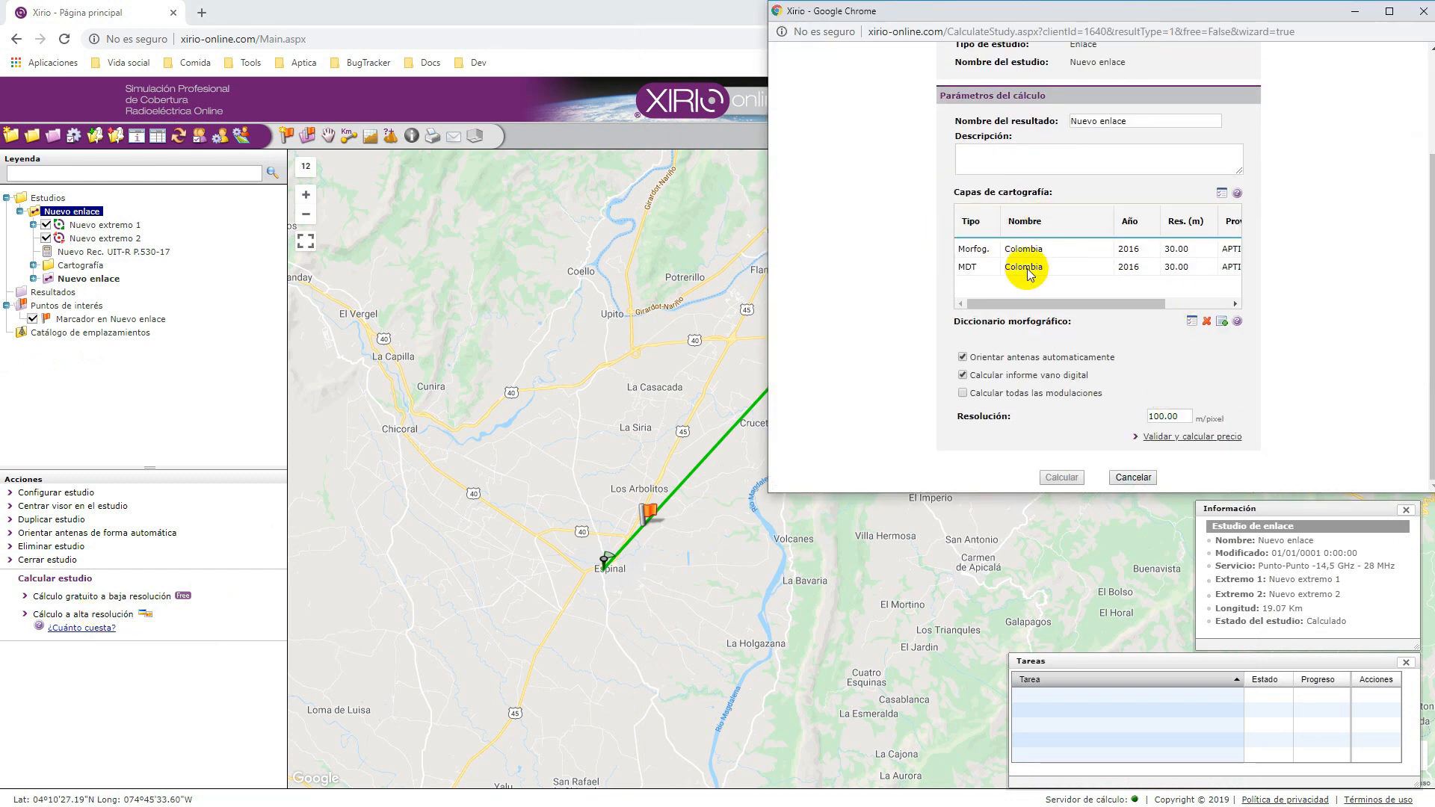
left_click(1169, 438)
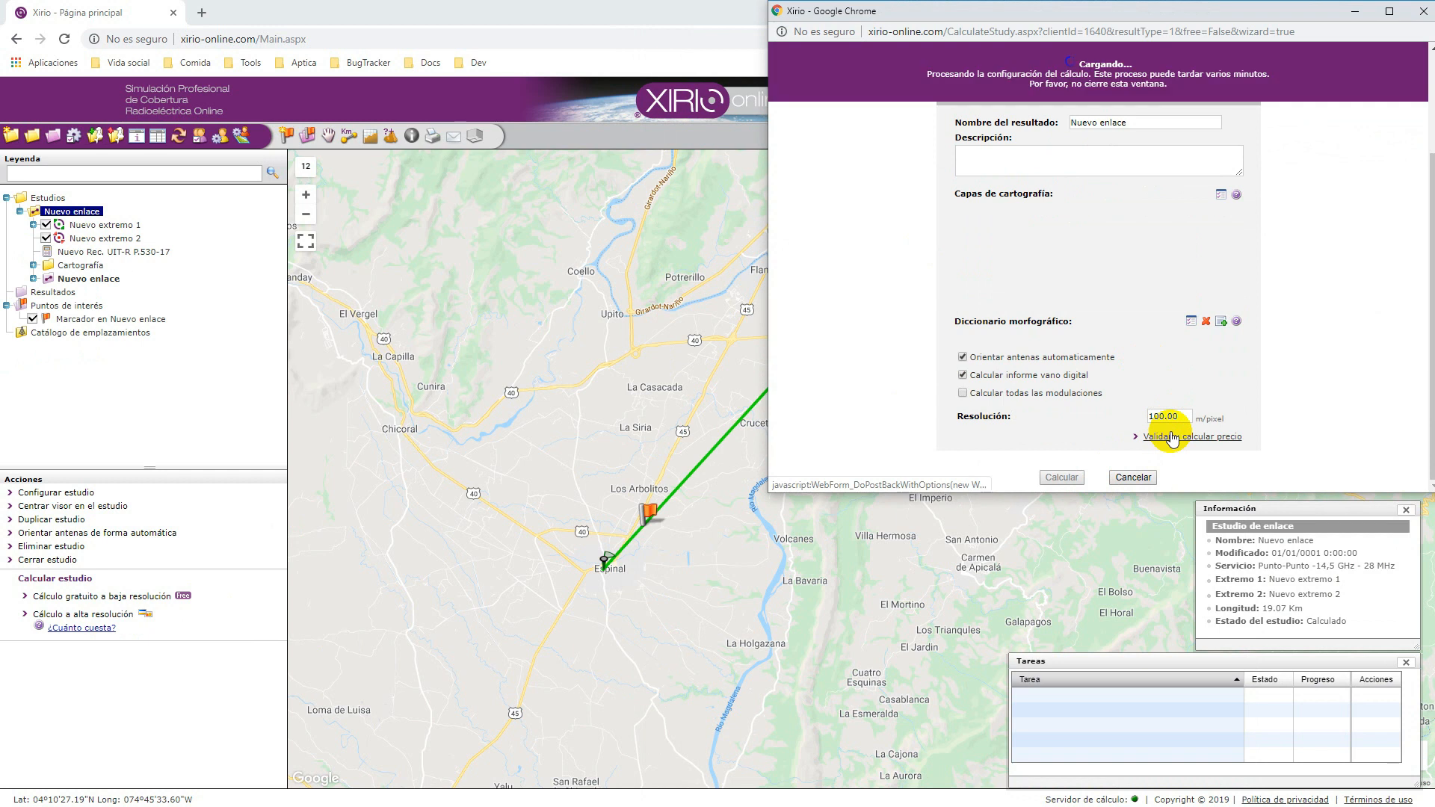
scroll(1066, 469, "down", 3)
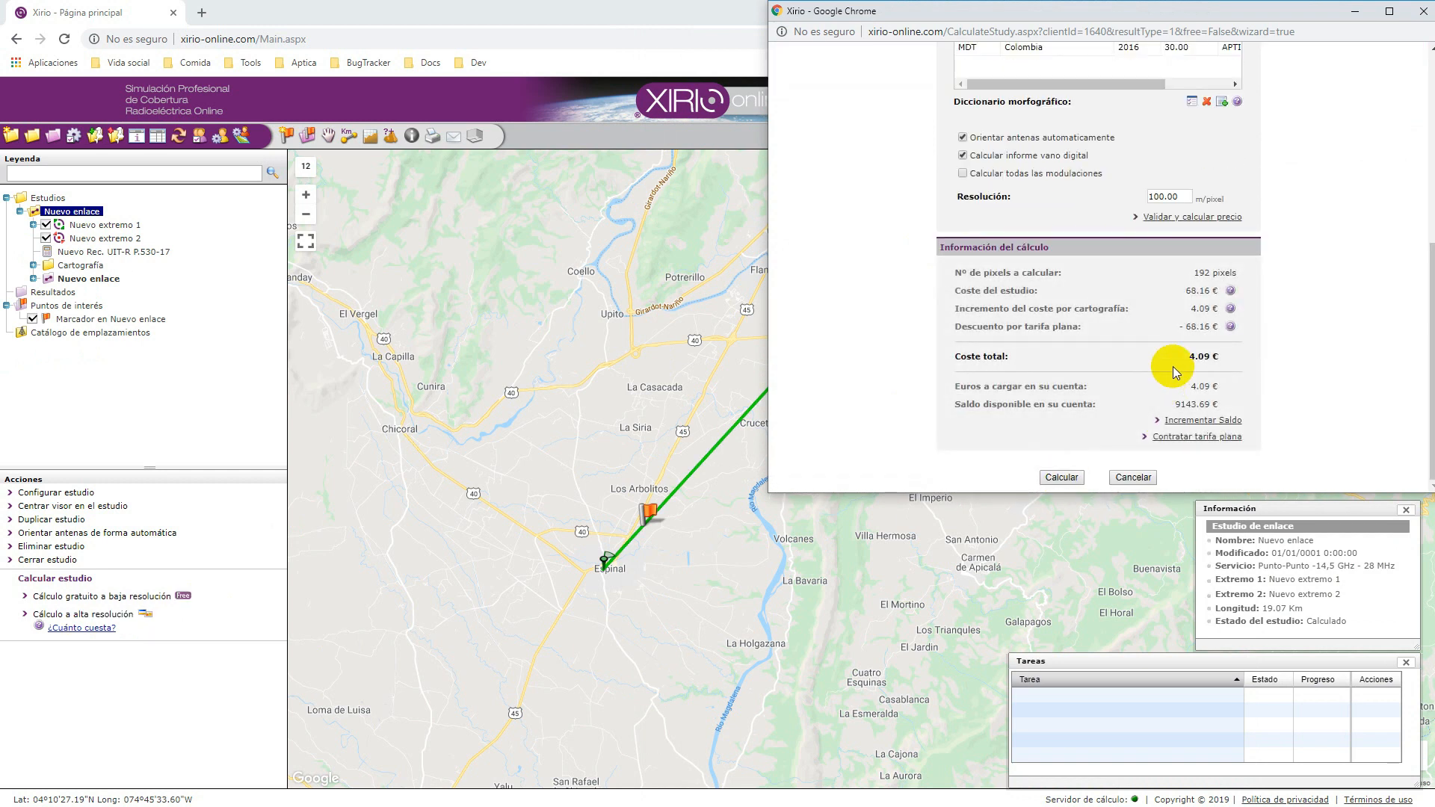
left_click(1071, 476)
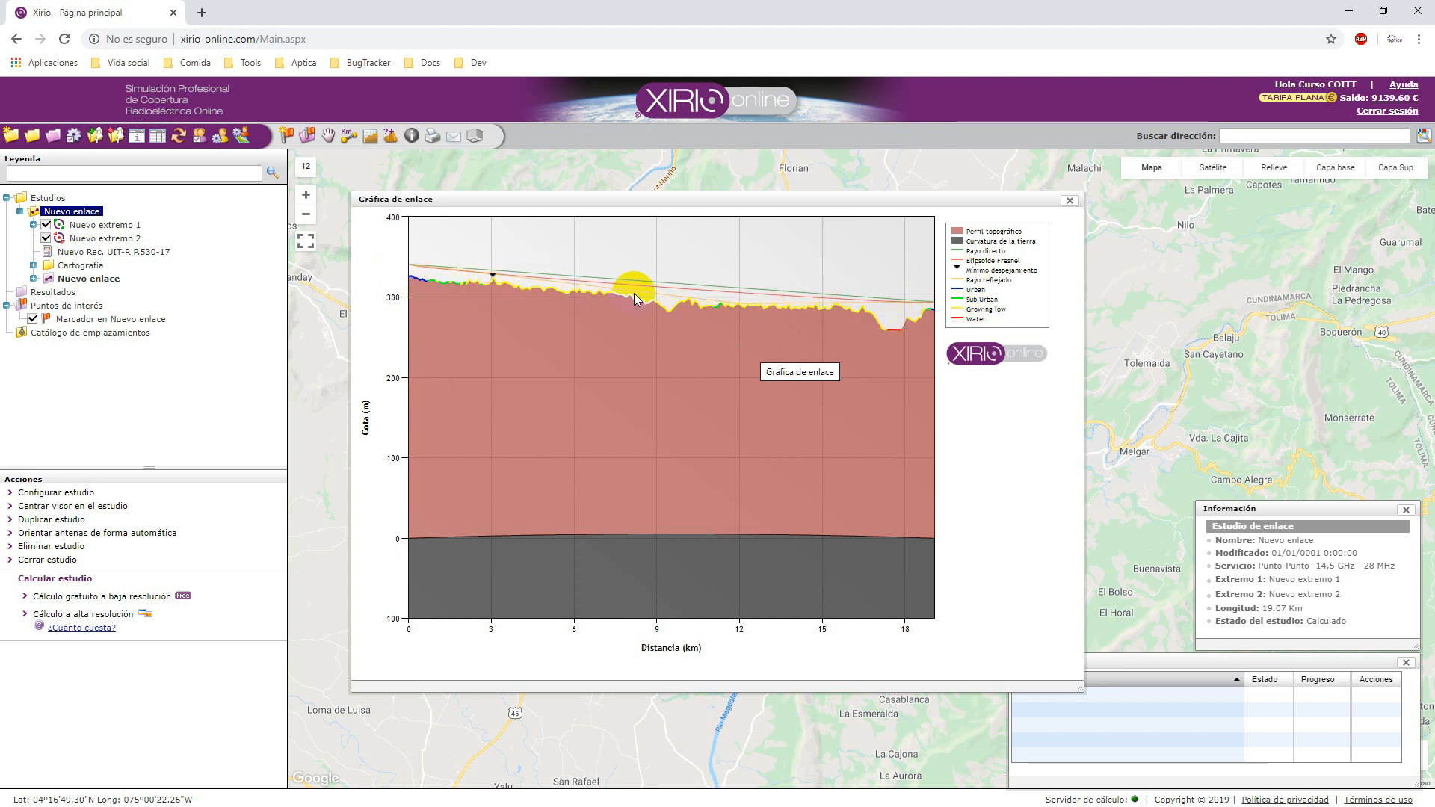
left_click(1069, 200)
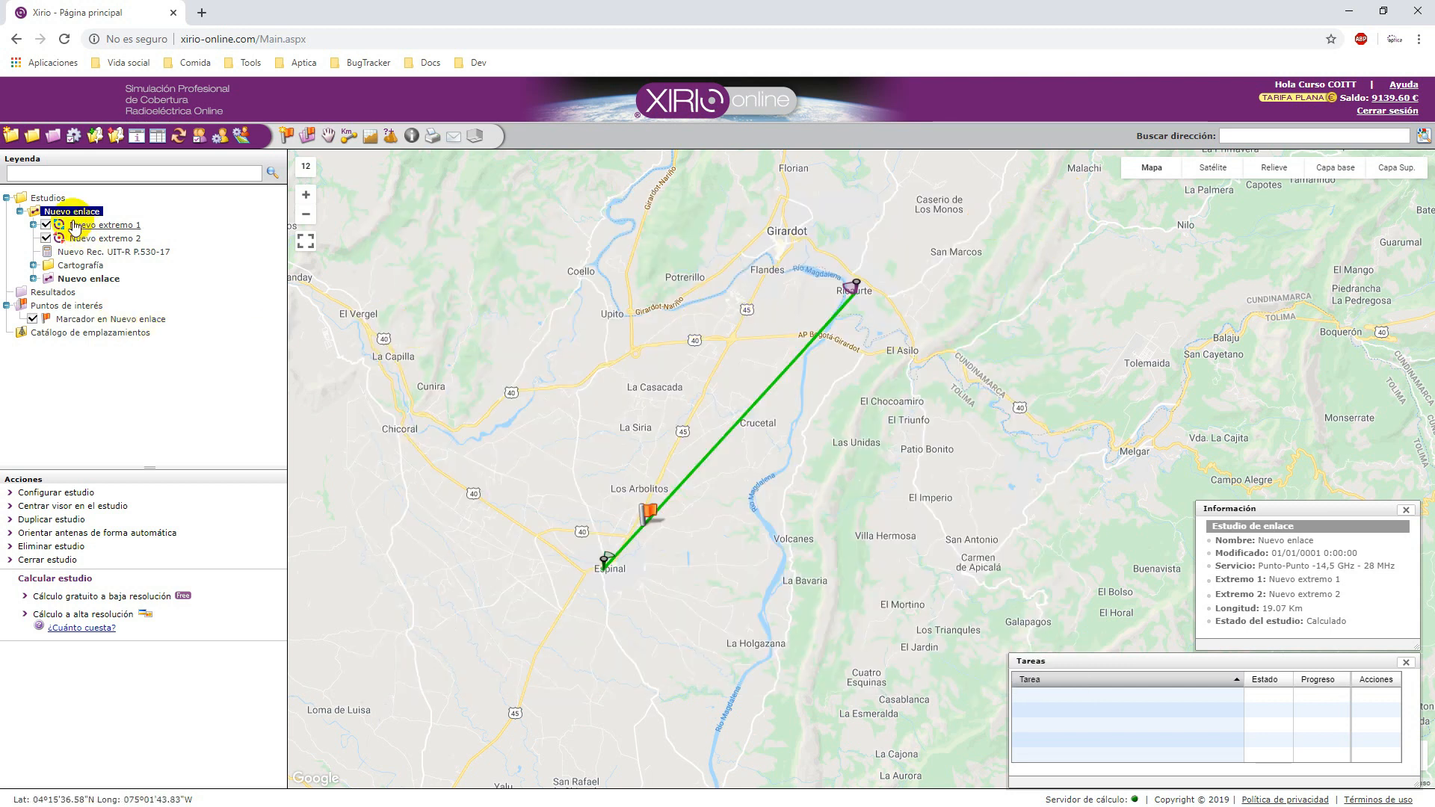
- Close the Nuevo enlace study and all open points of interest
left_click(62, 560)
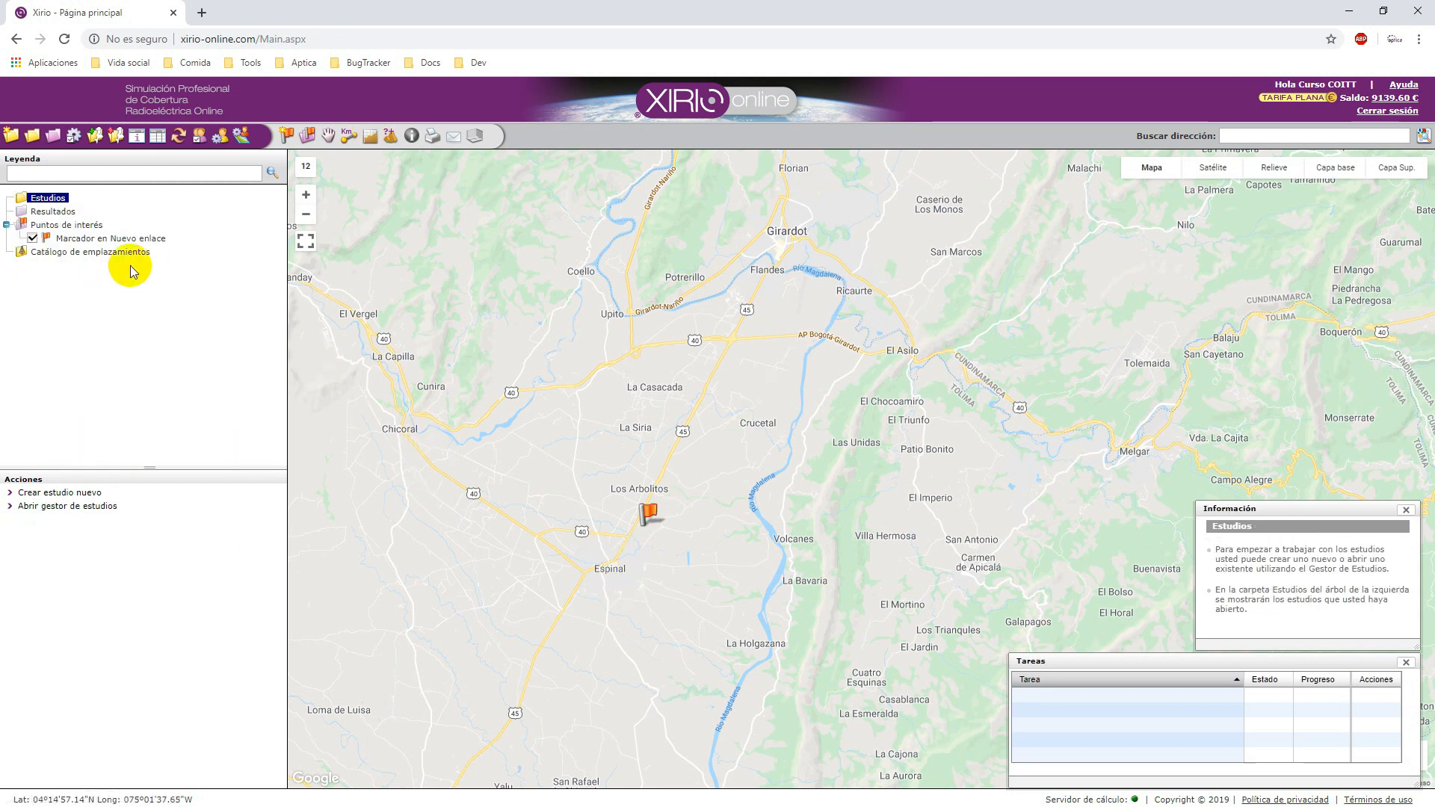
left_click(85, 226)
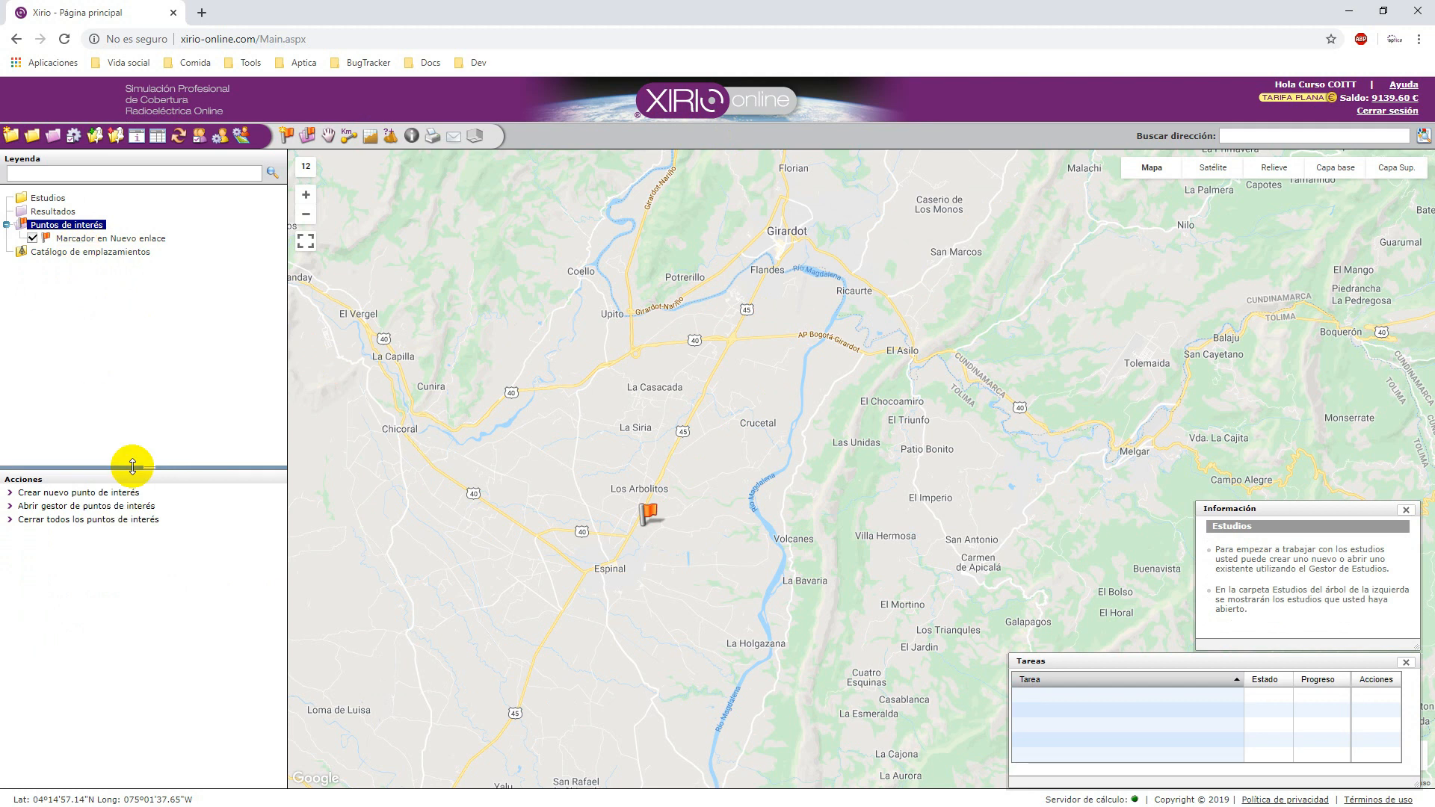
left_click(63, 520)
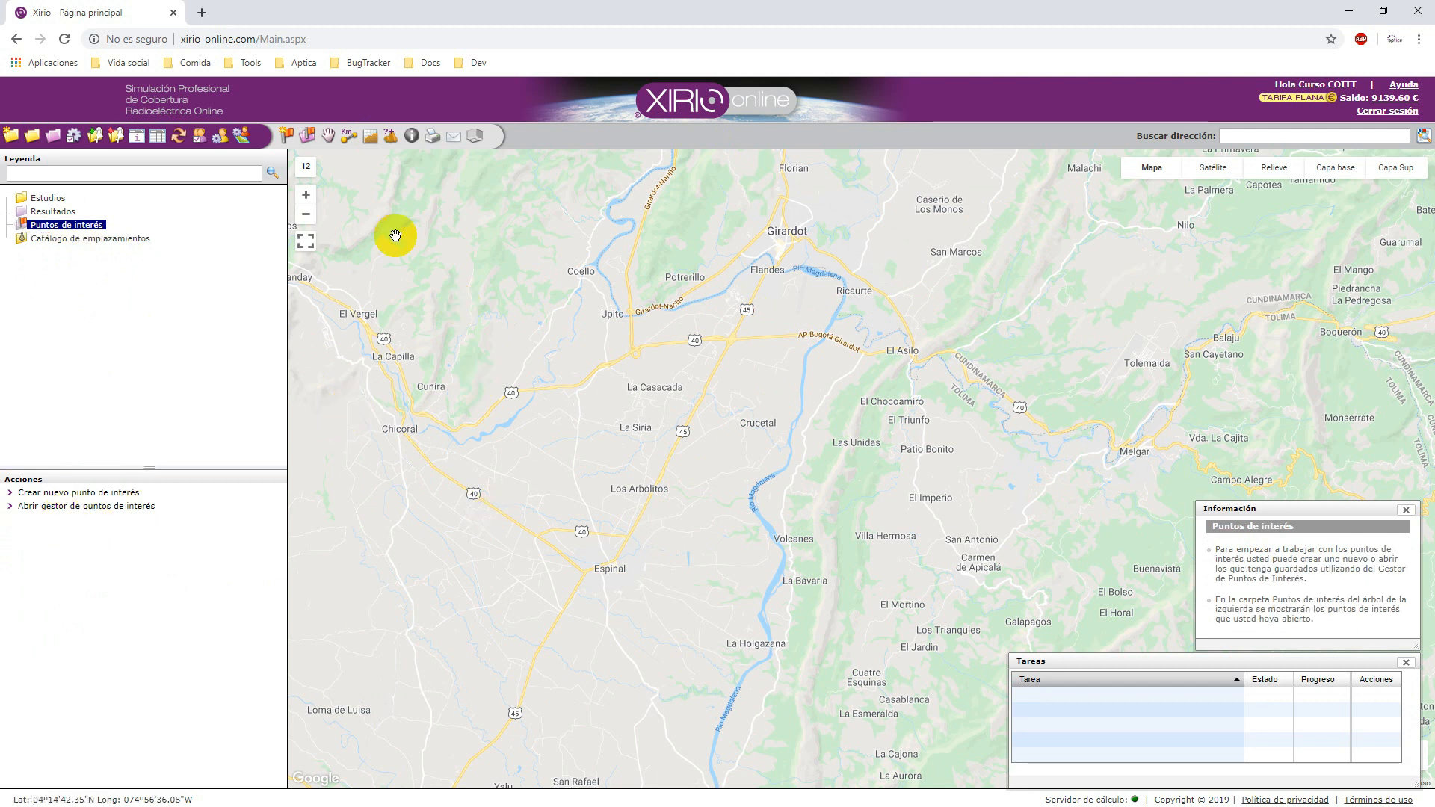
- Filter the study manager by the Webinar group, sort the studies by name and open Ejemplo 5 - Red fija
left_click(32, 137)
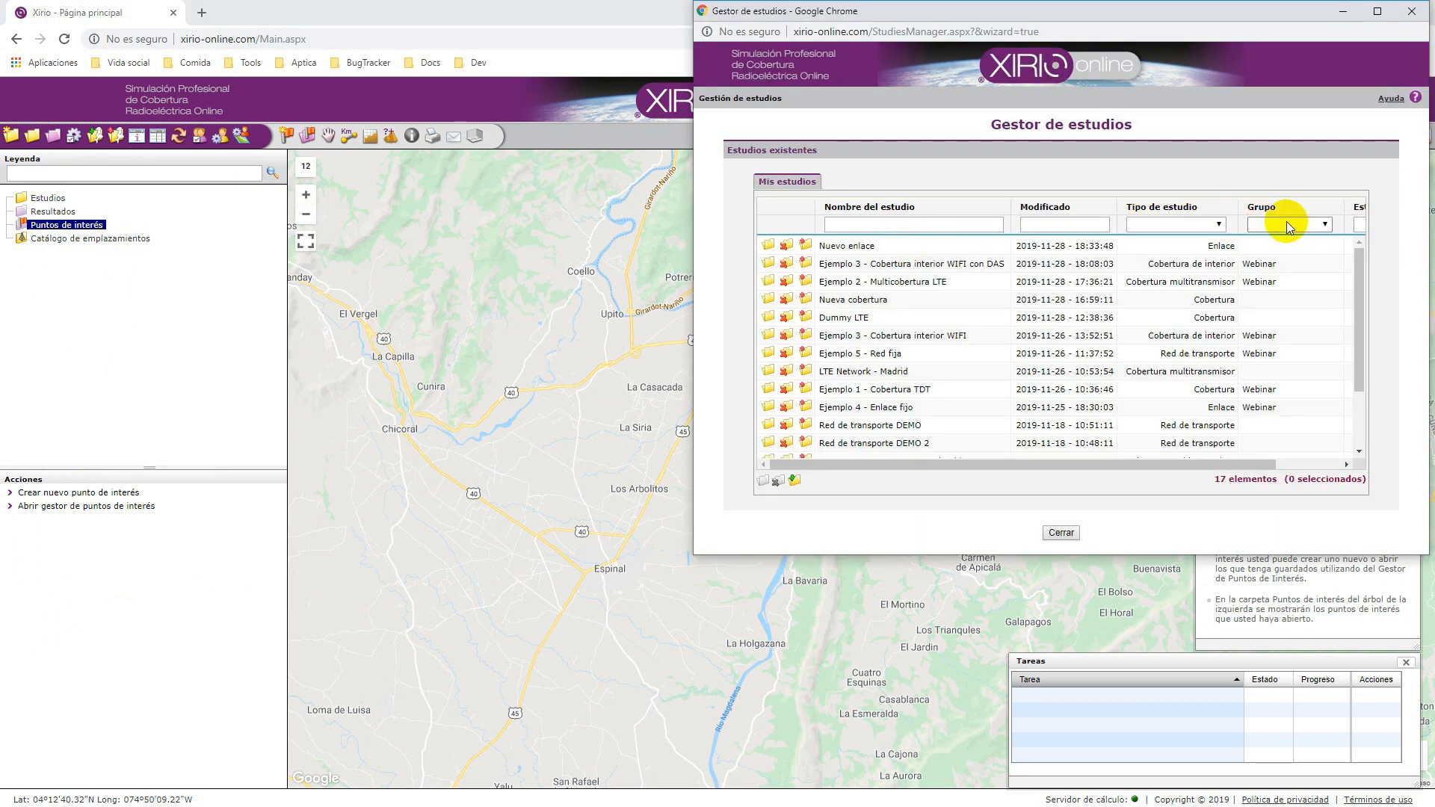
left_click(1288, 227)
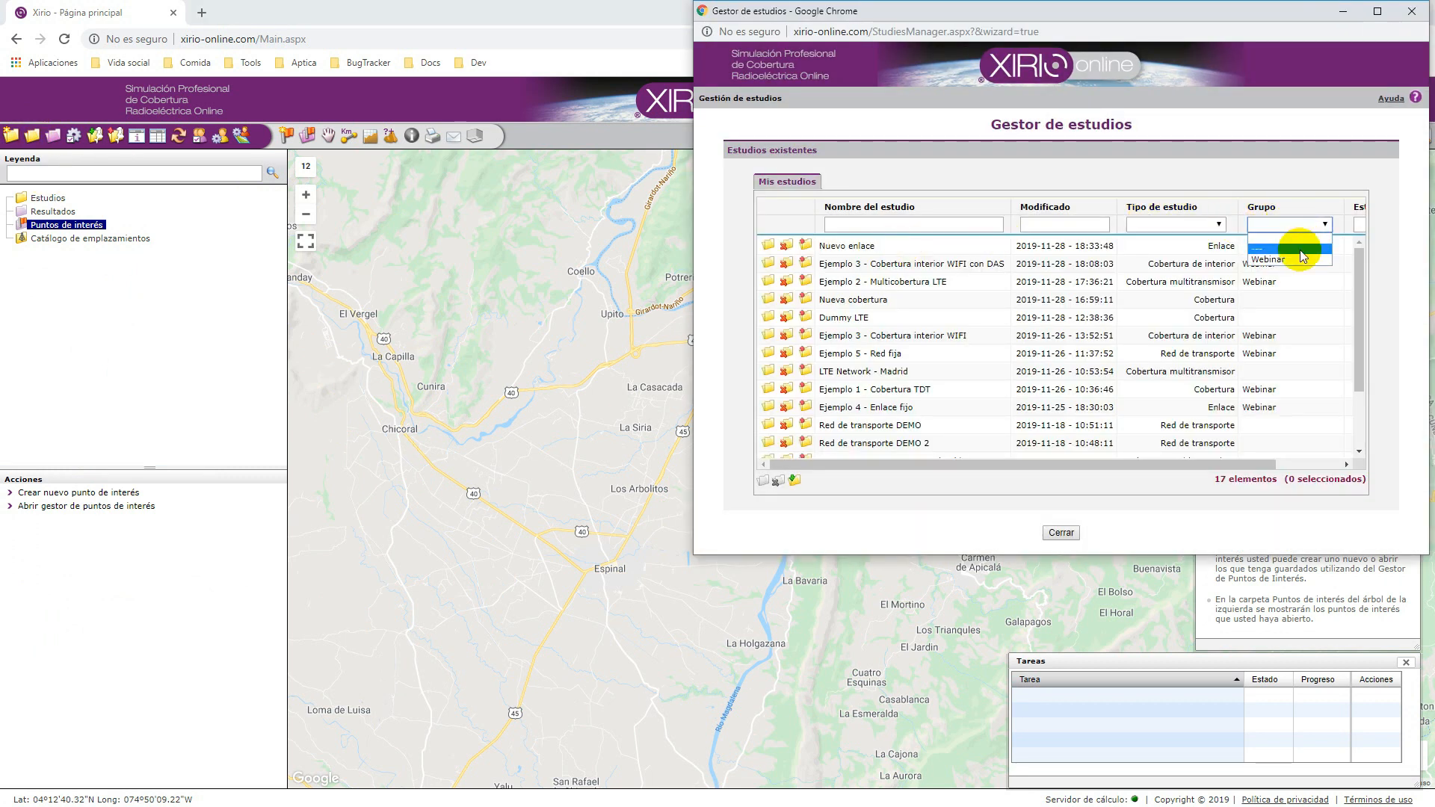
left_click(1262, 249)
left_click(964, 207)
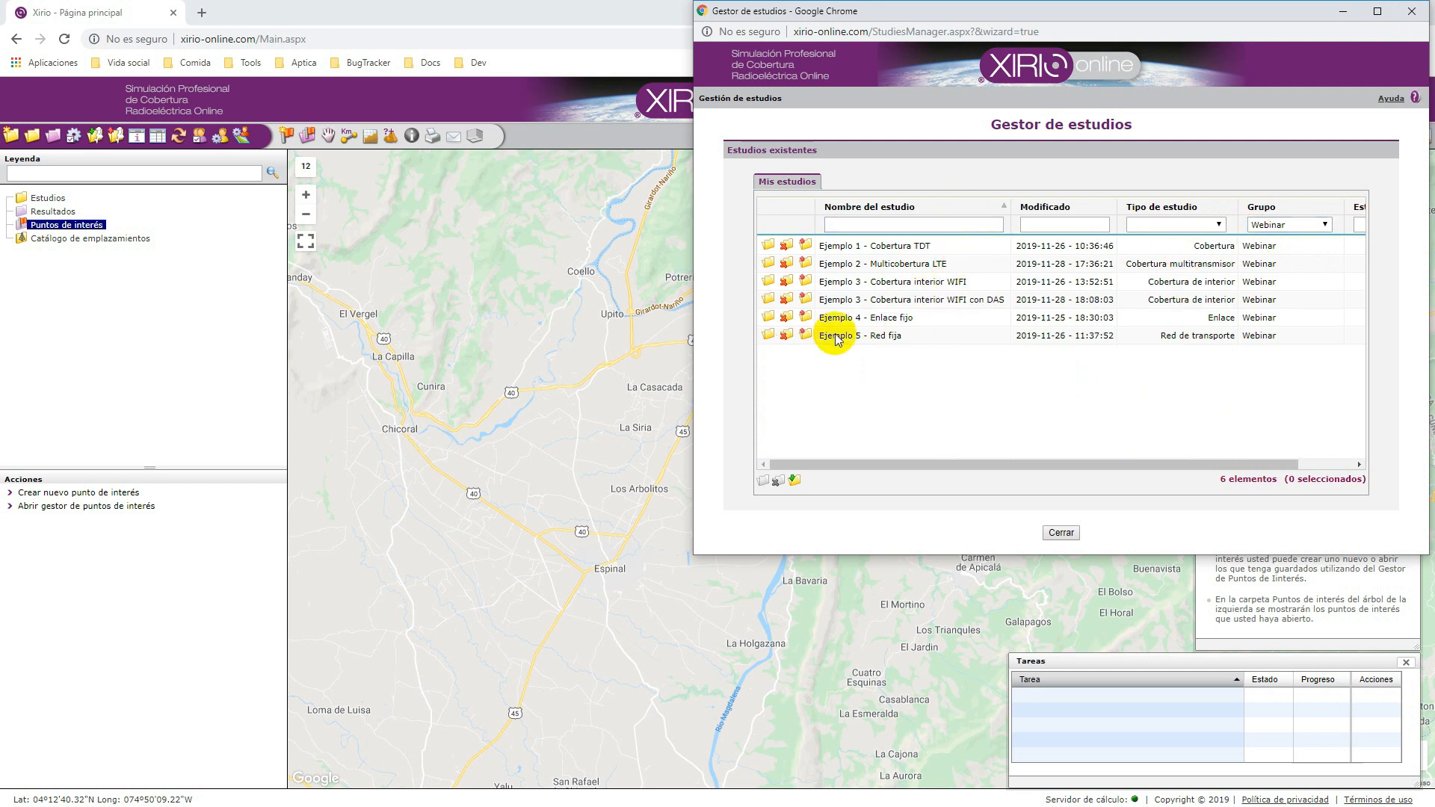
left_click(768, 336)
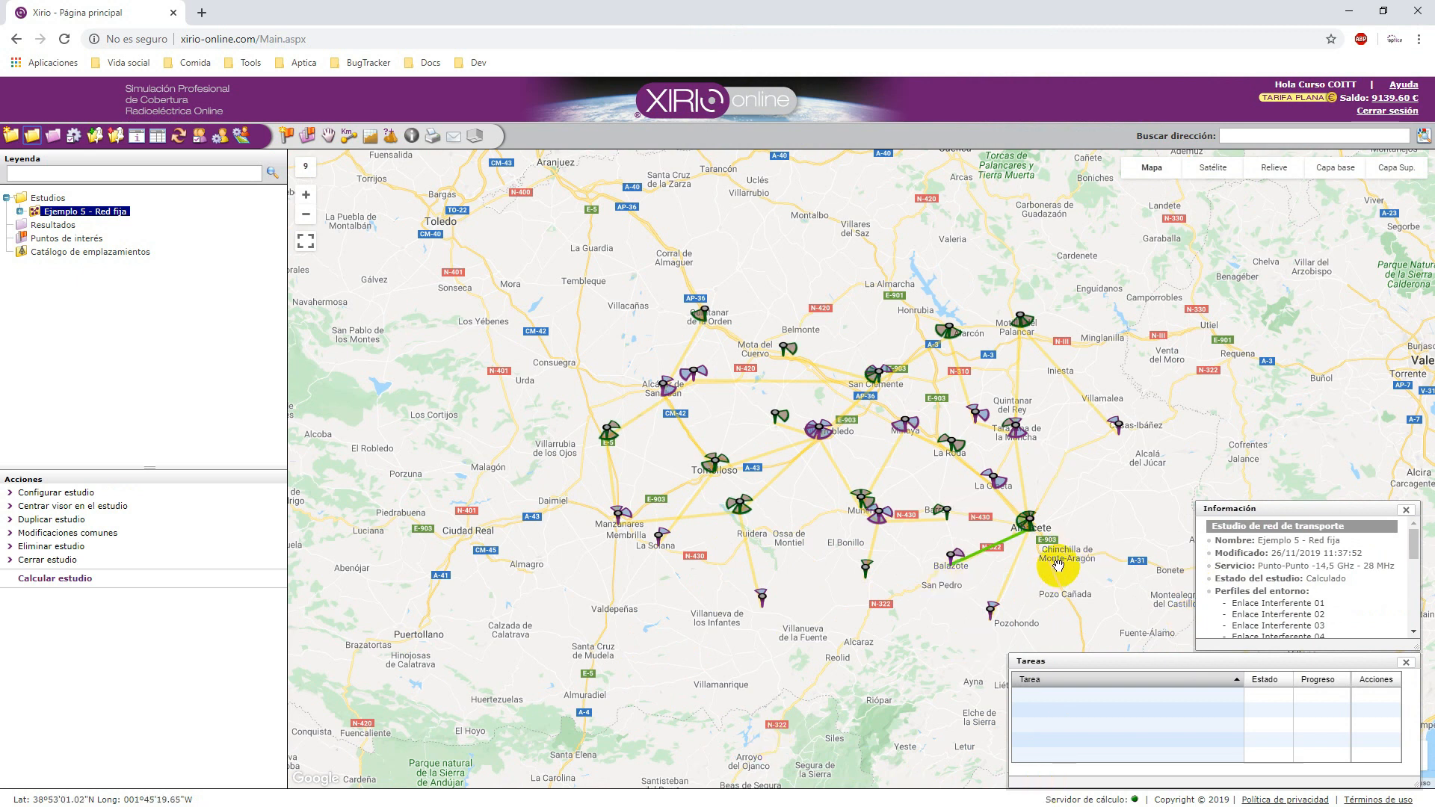
- Examine the transport network on the map and expand the study's own links and its environment links in the legend
left_click_drag(1223, 394, 1182, 384)
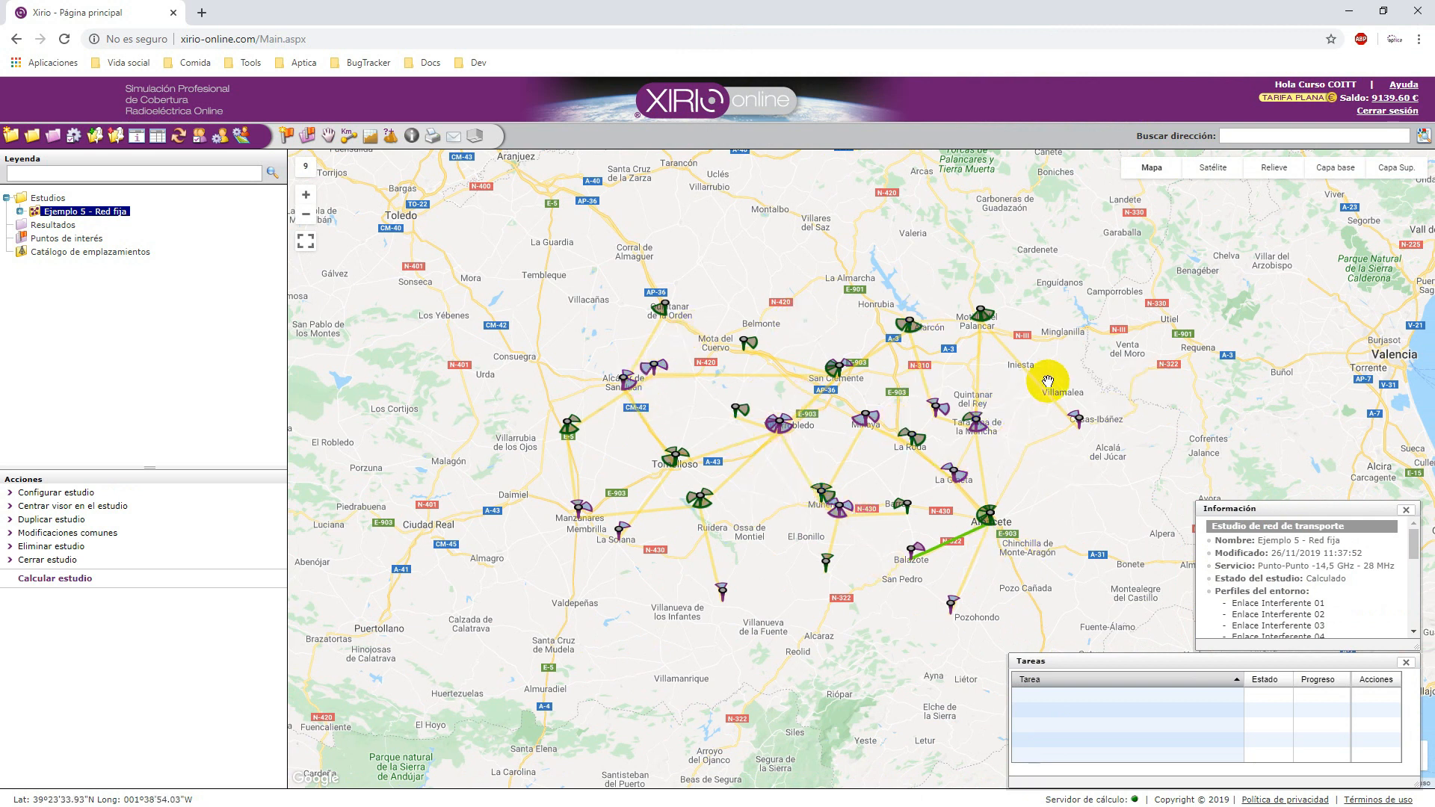
left_click_drag(820, 431, 769, 393)
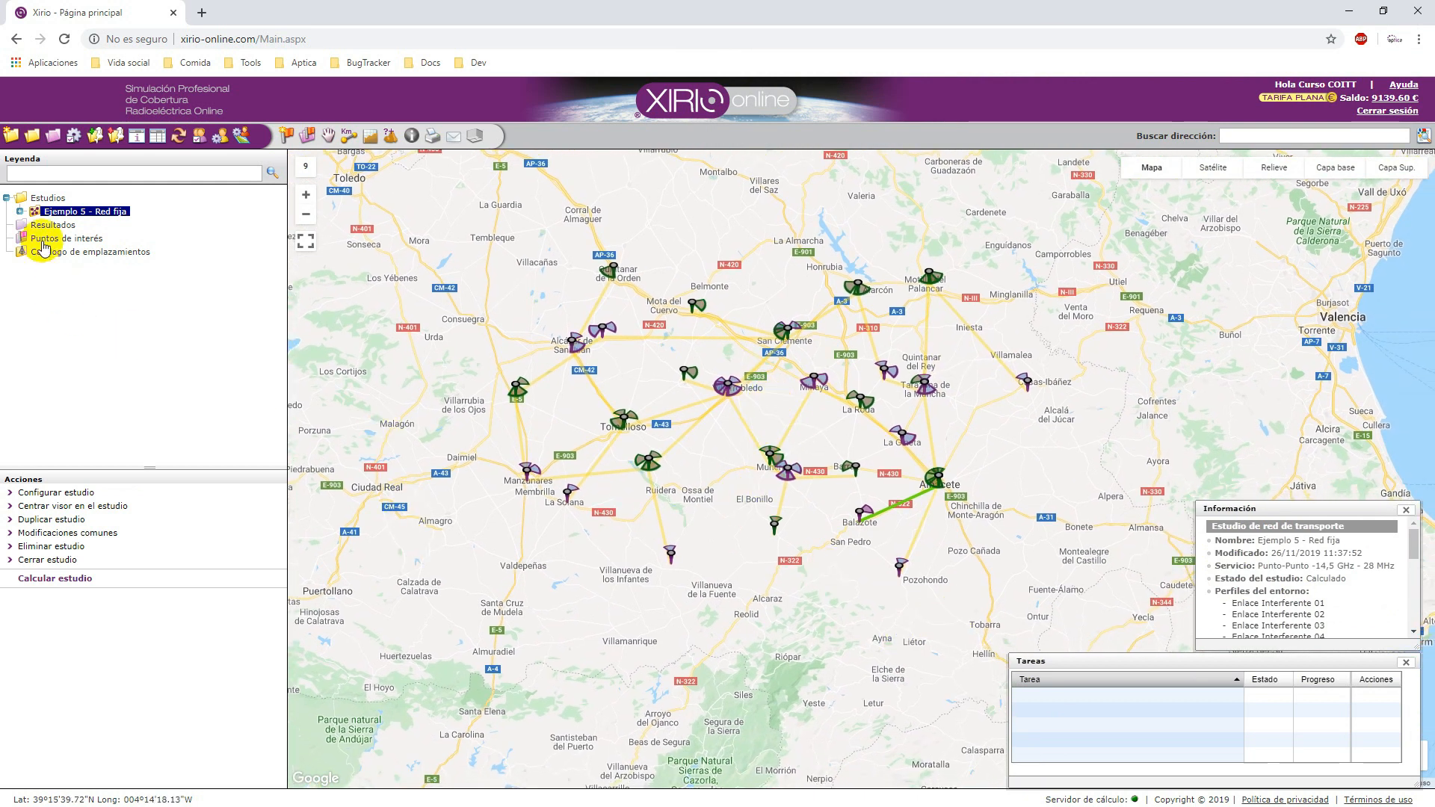
left_click(21, 212)
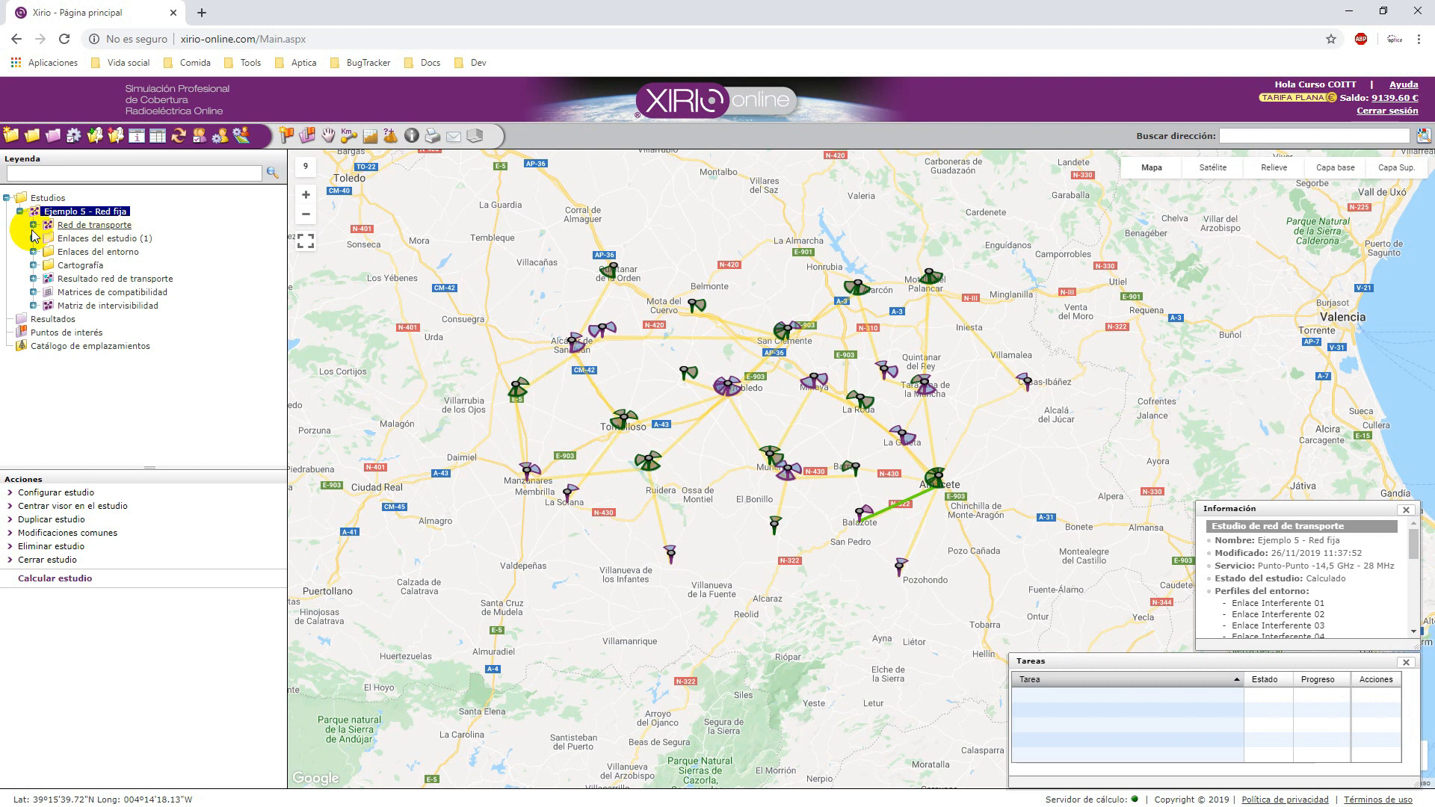
left_click(33, 239)
left_click(33, 265)
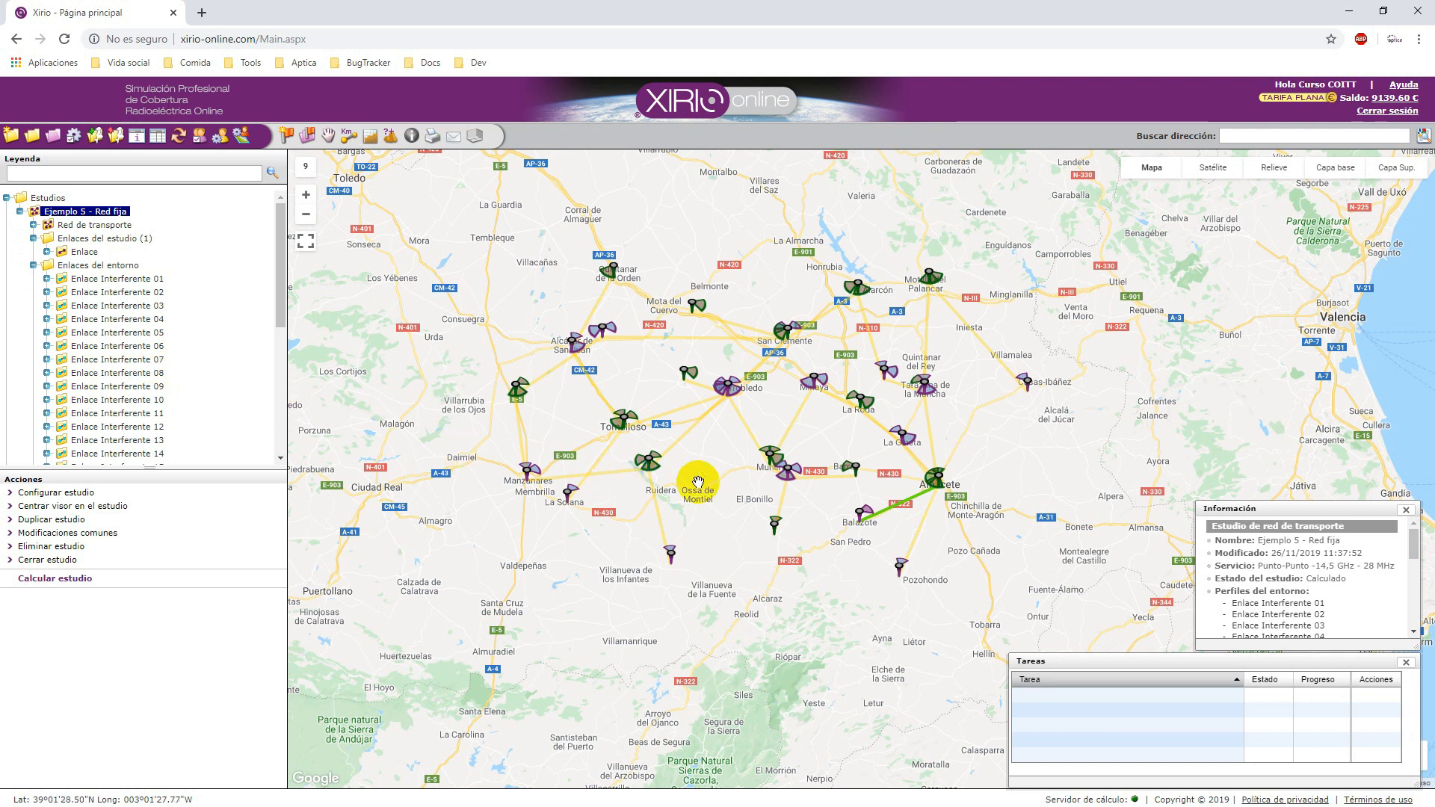
- Open the configuration of Ejemplo 5 - Red fija and review its cartography, study radio links and environment radio links
left_click(67, 493)
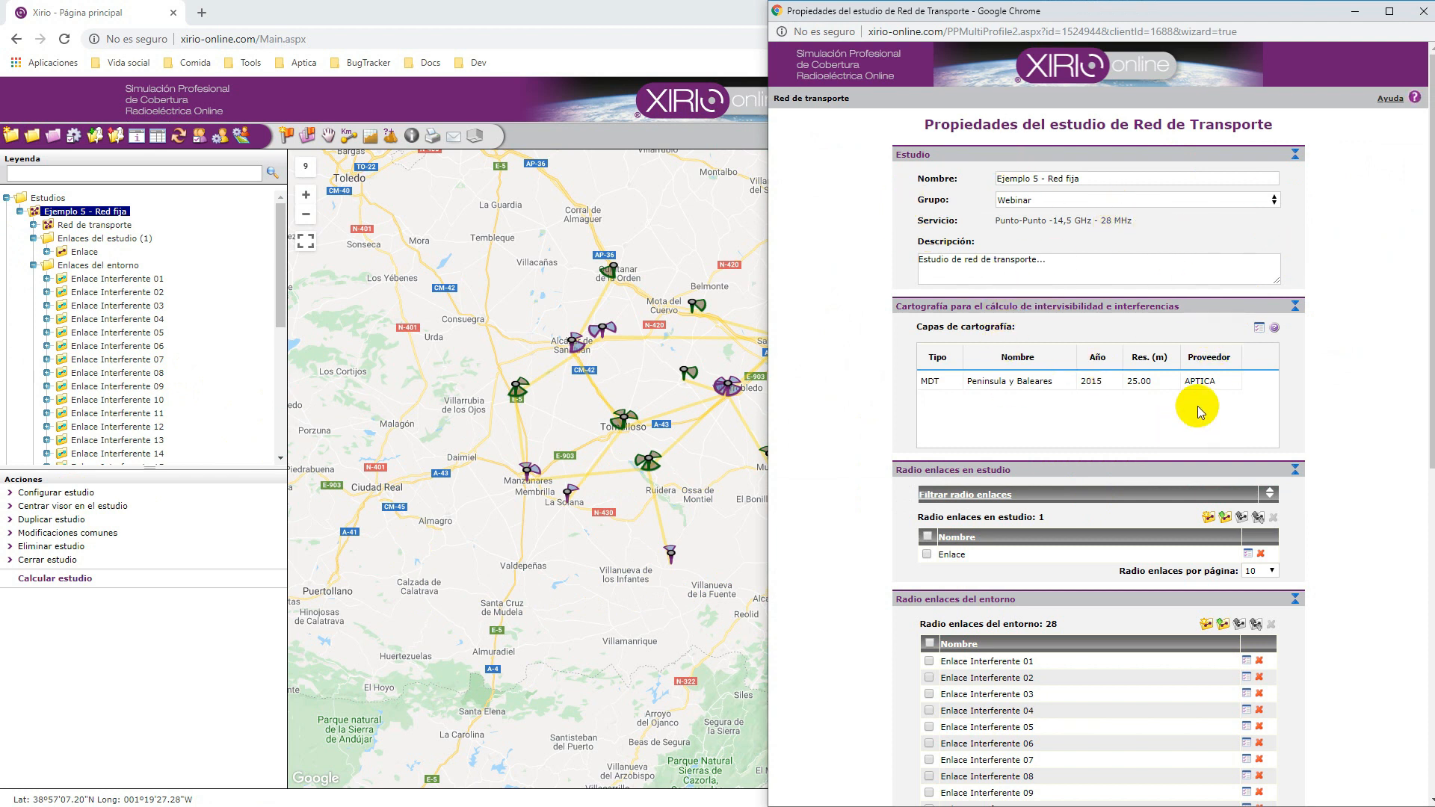
scroll(1313, 384, "down", 1)
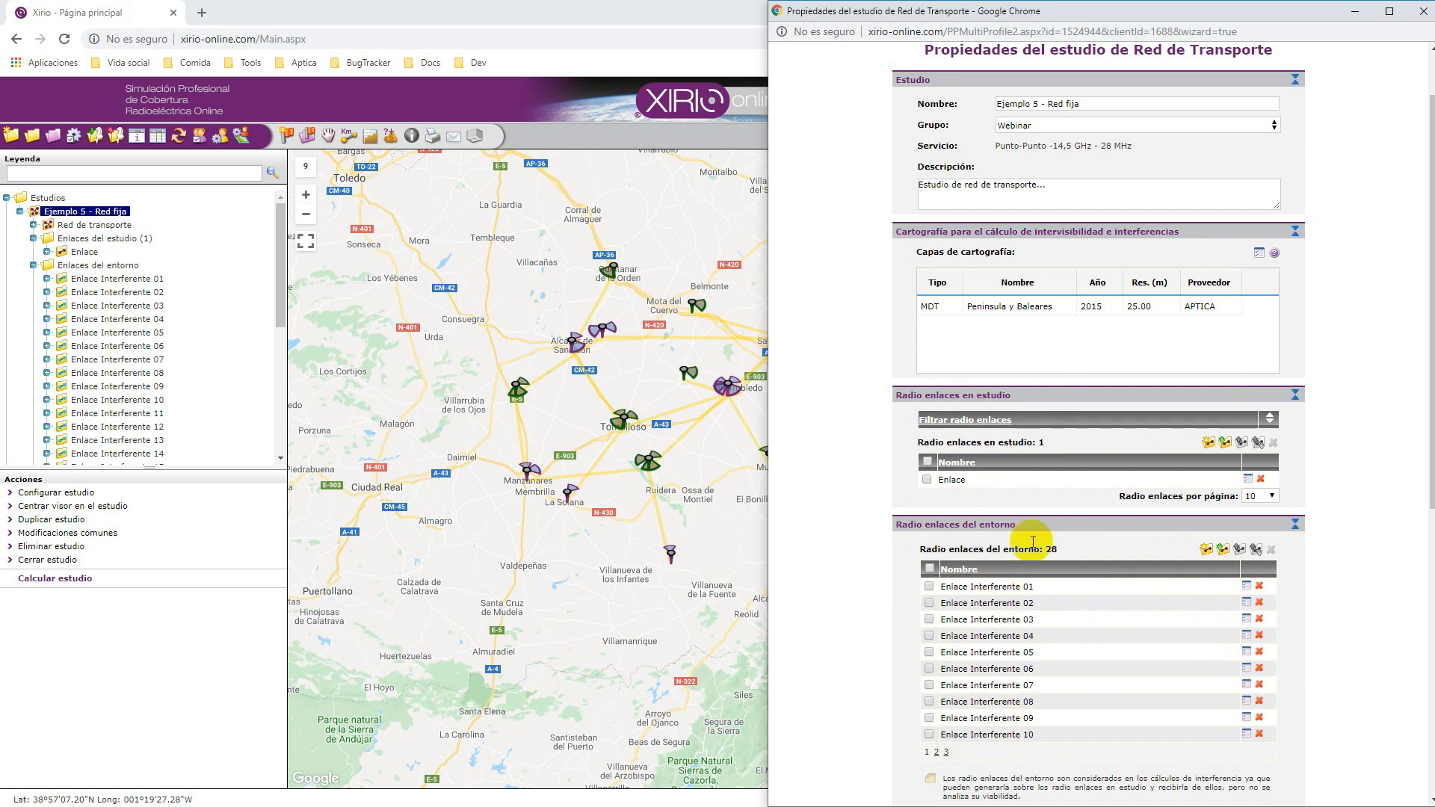
scroll(1034, 585, "down", 1)
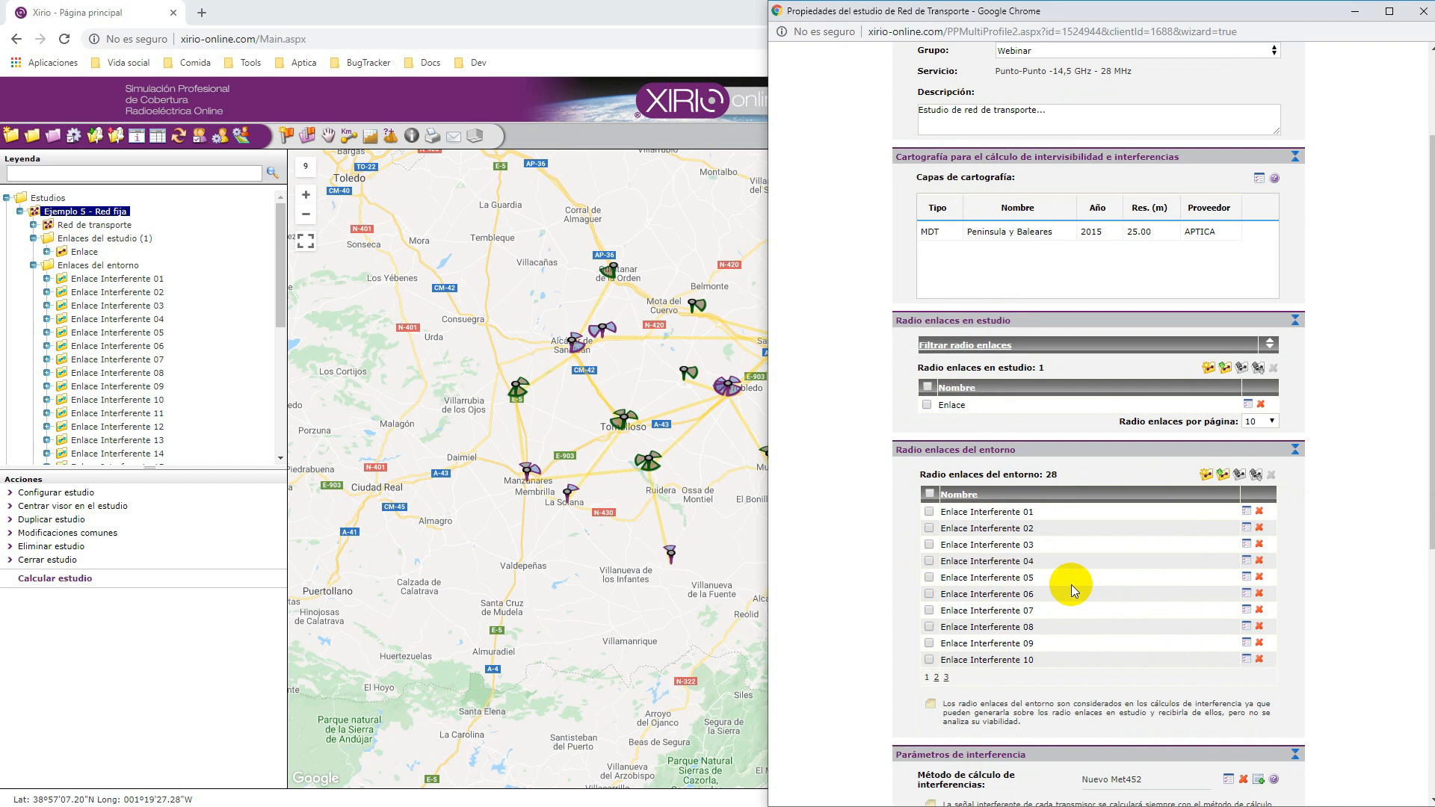
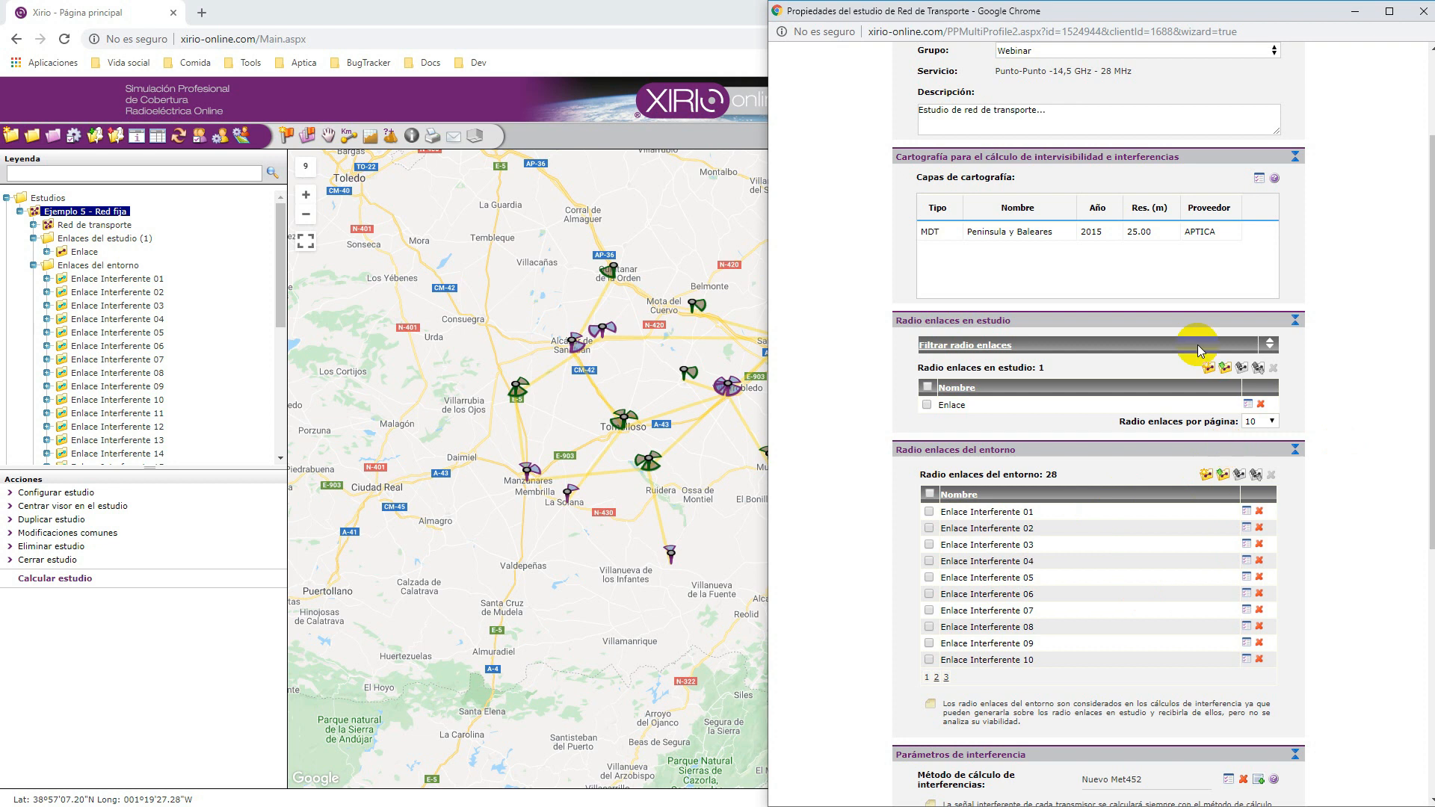
right_click(1209, 381)
left_click(1345, 327)
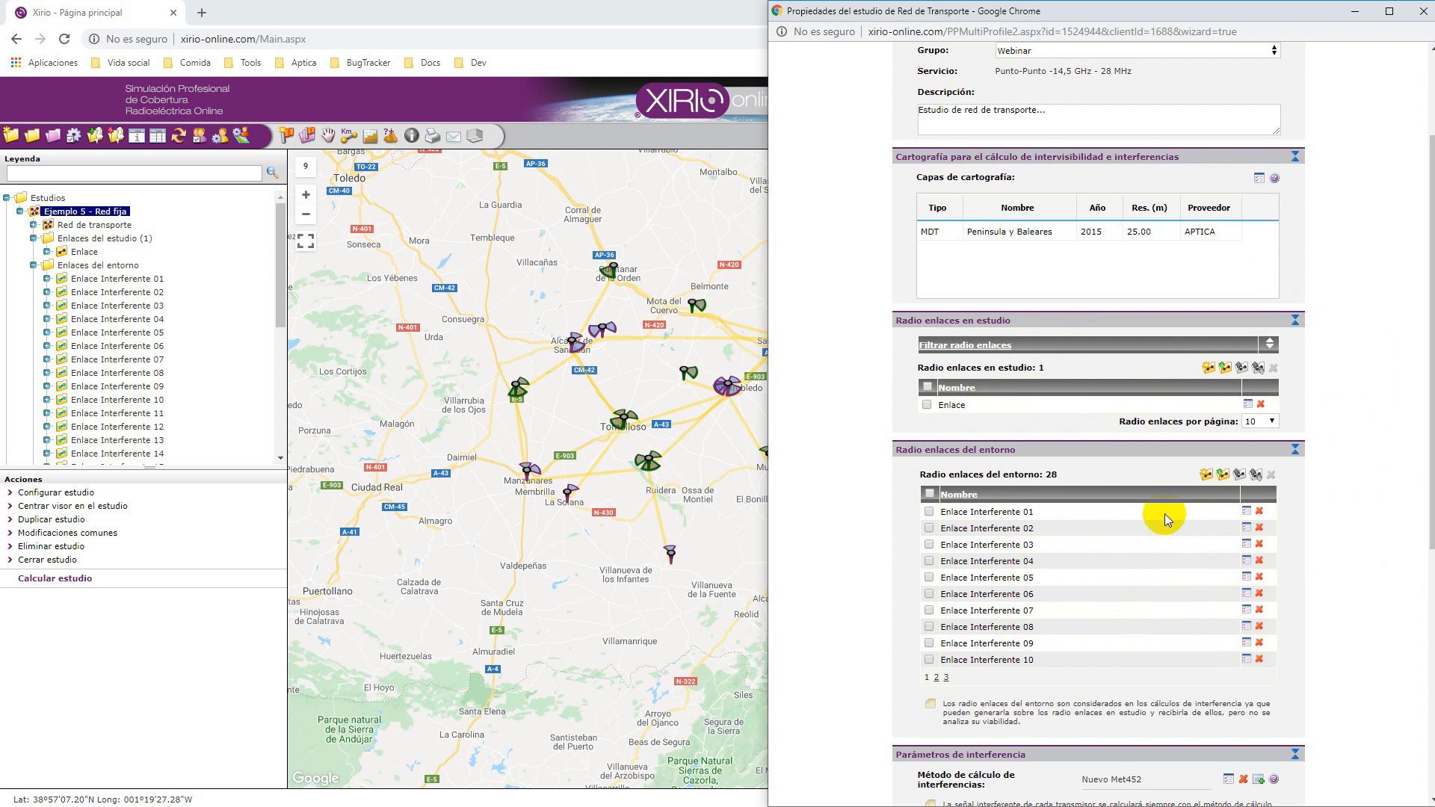
- Move Enlace Interferente 01 from the environment radio links to the radio links under study
left_click(929, 511)
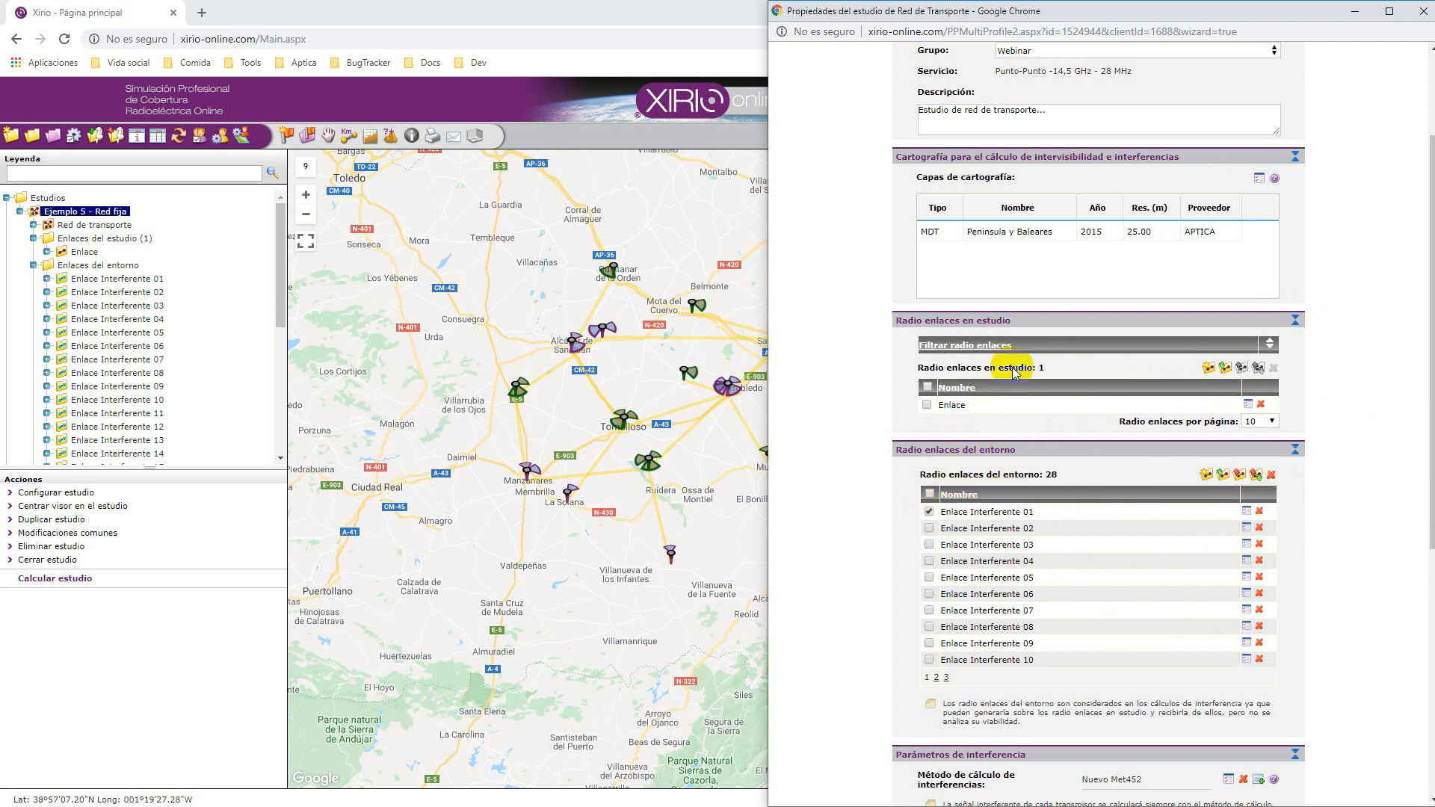
left_click(1256, 474)
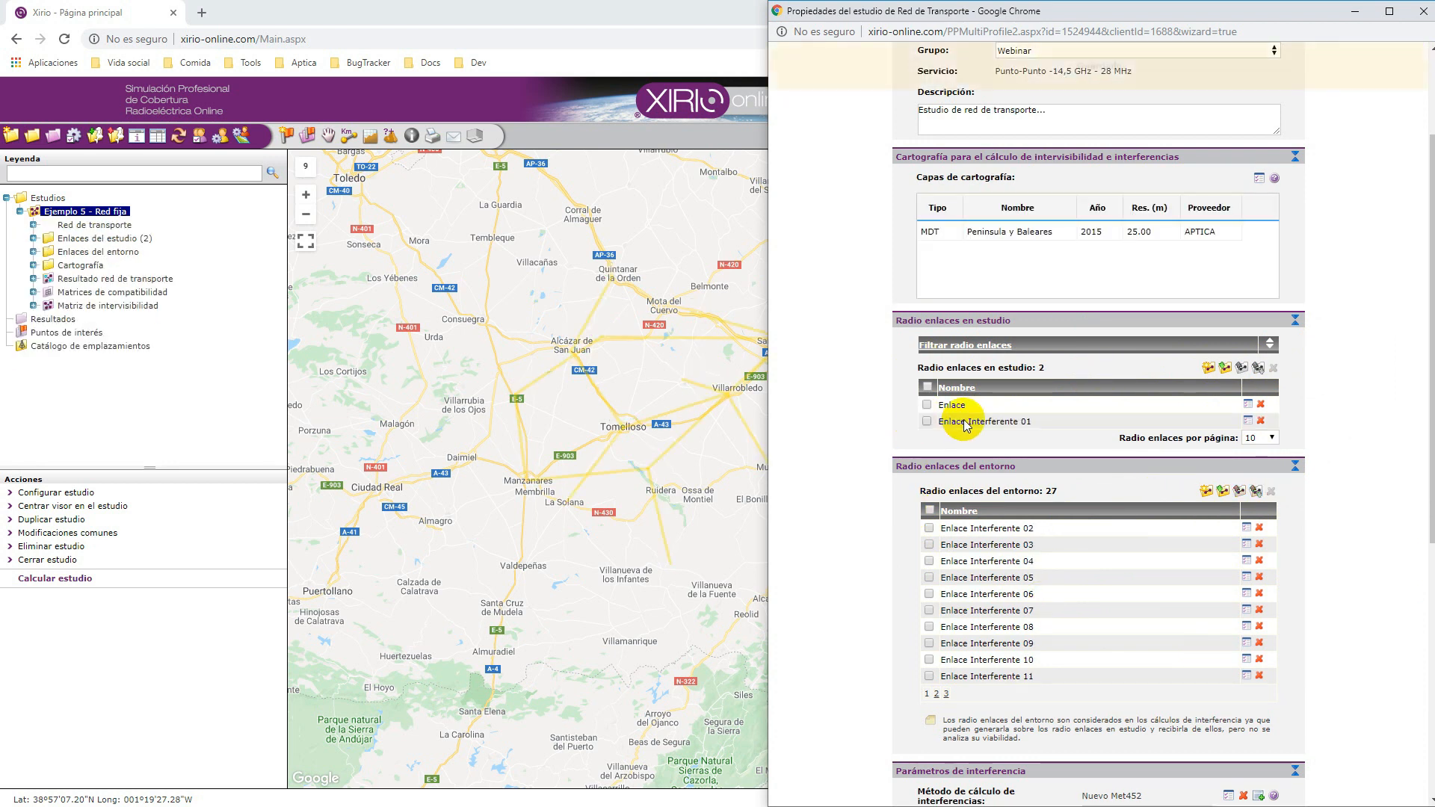
- Move Enlace Interferente 01 from the radio links under study back to the environment radio links
left_click(1049, 424)
left_click_drag(1048, 424, 947, 421)
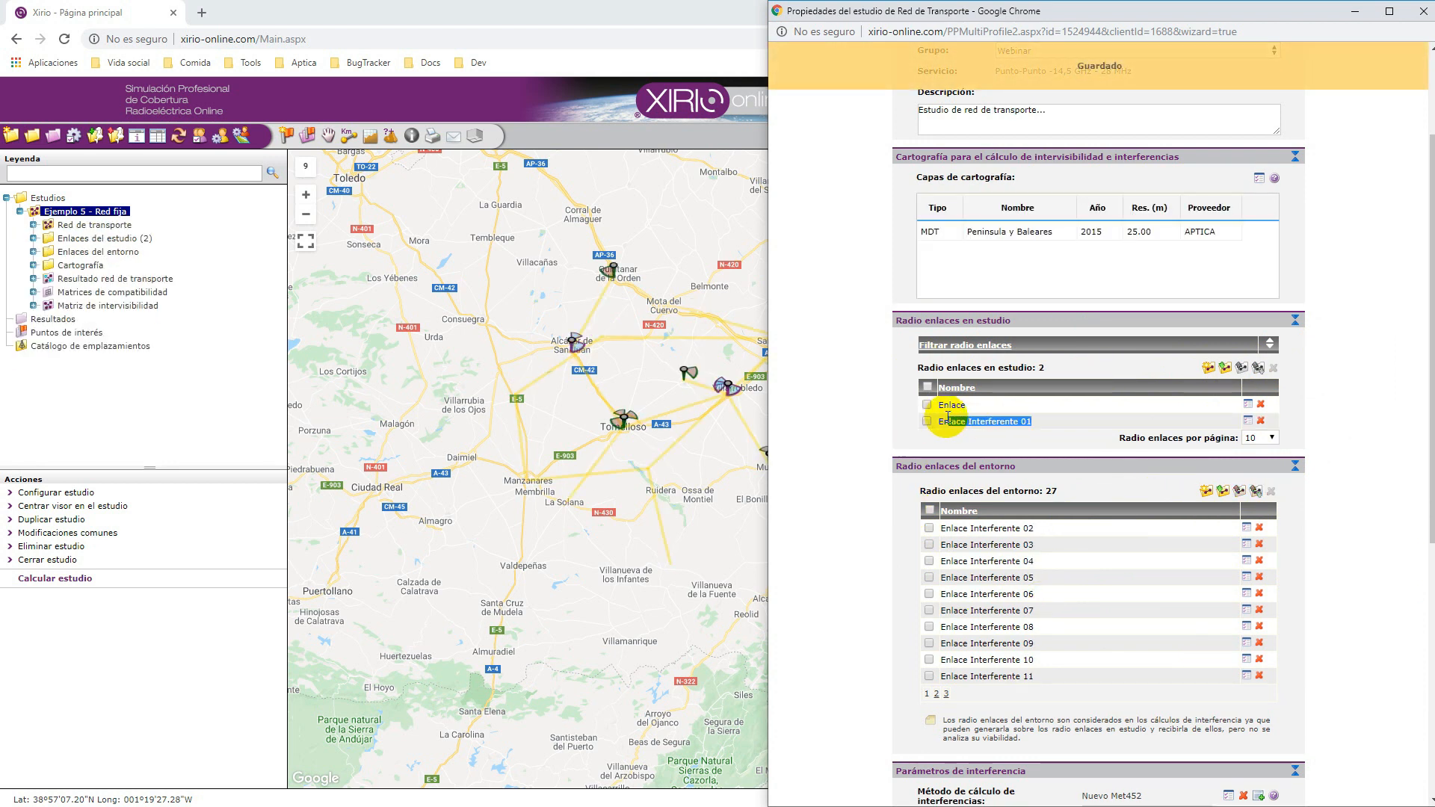
triple_click(960, 421)
left_click(926, 421)
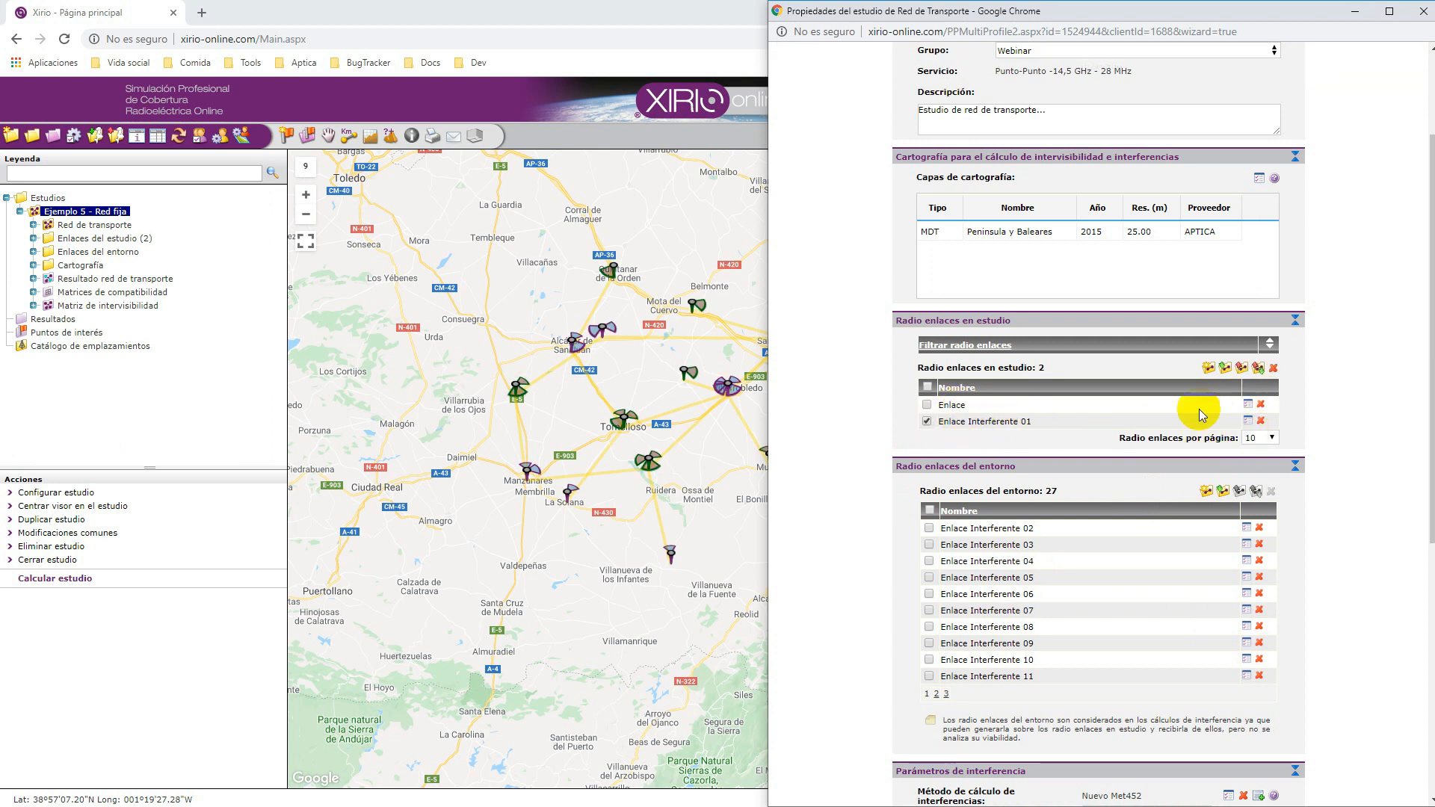
left_click(1255, 369)
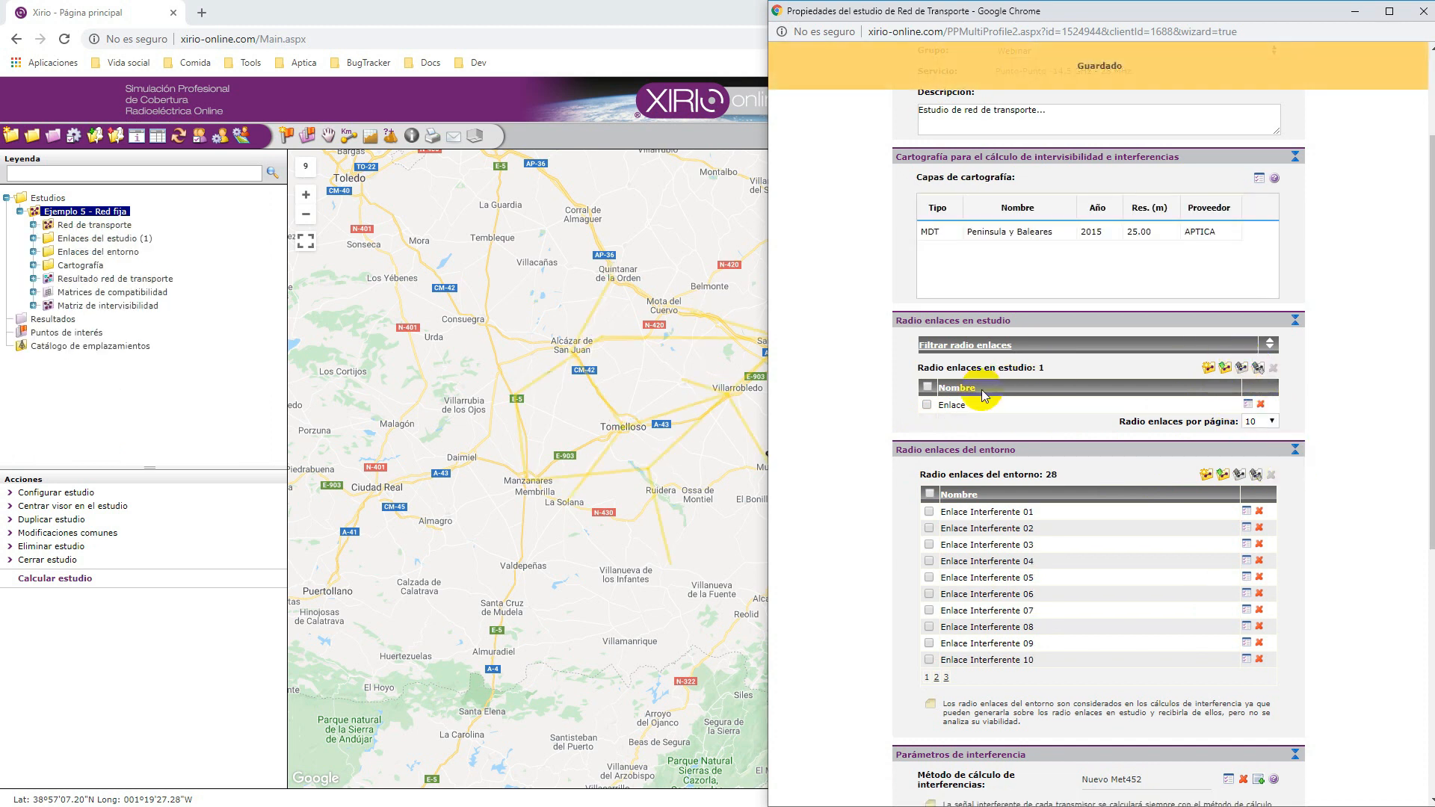
- Examine the study's interference parameters and the properties of the Nuevo Met452 calculation method, leaving the method without changes
left_click(926, 405)
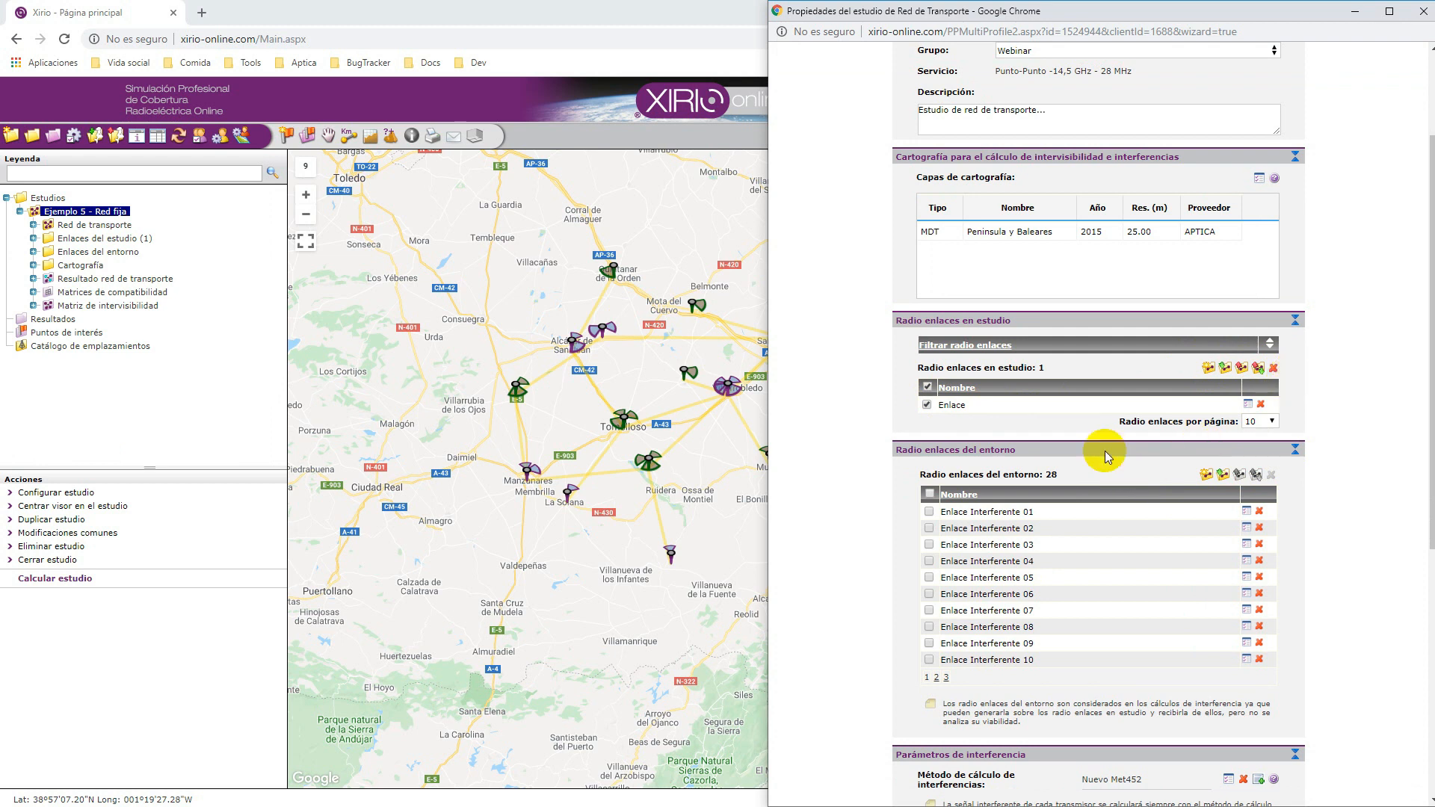
scroll(1091, 440, "down", 6)
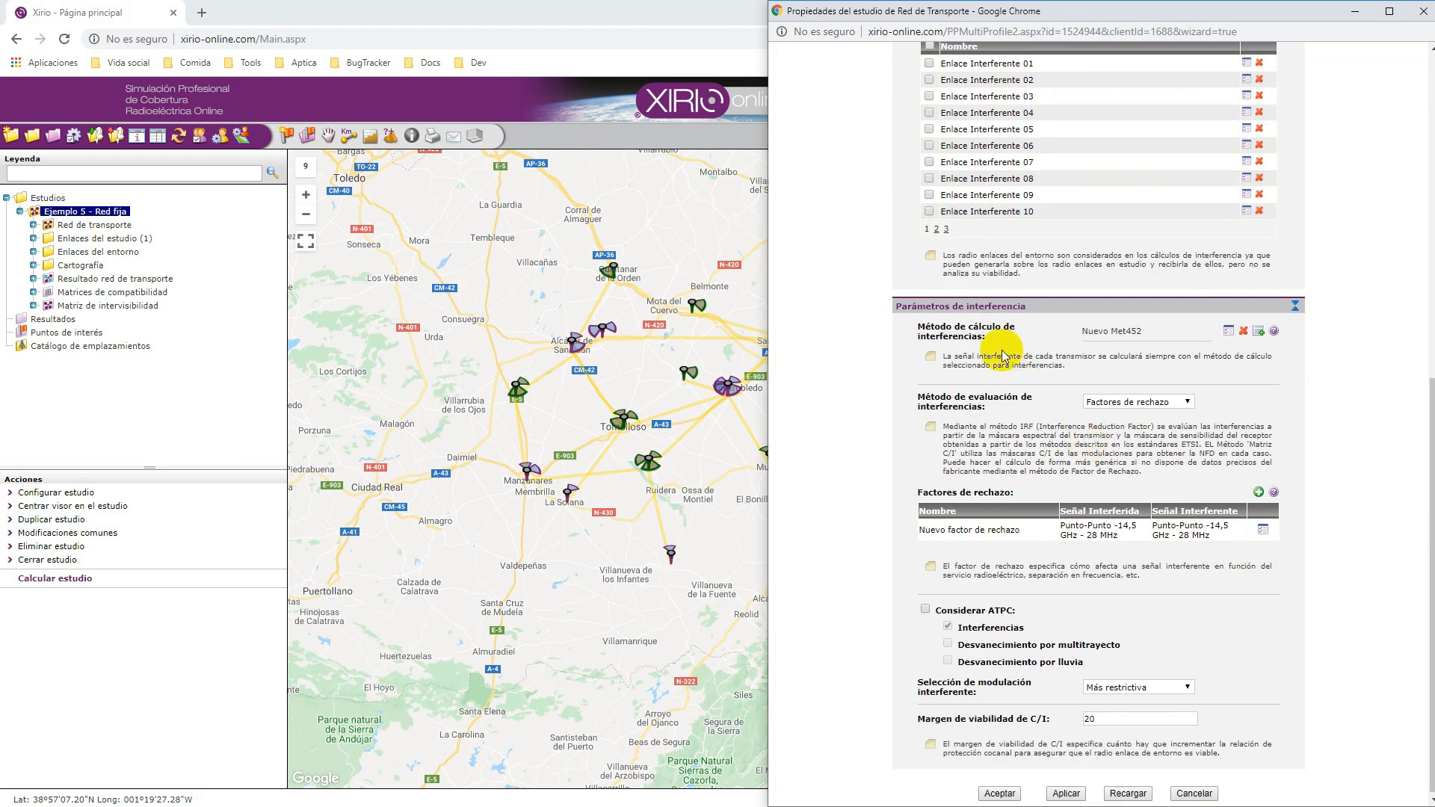
scroll(1002, 351, "up", 2)
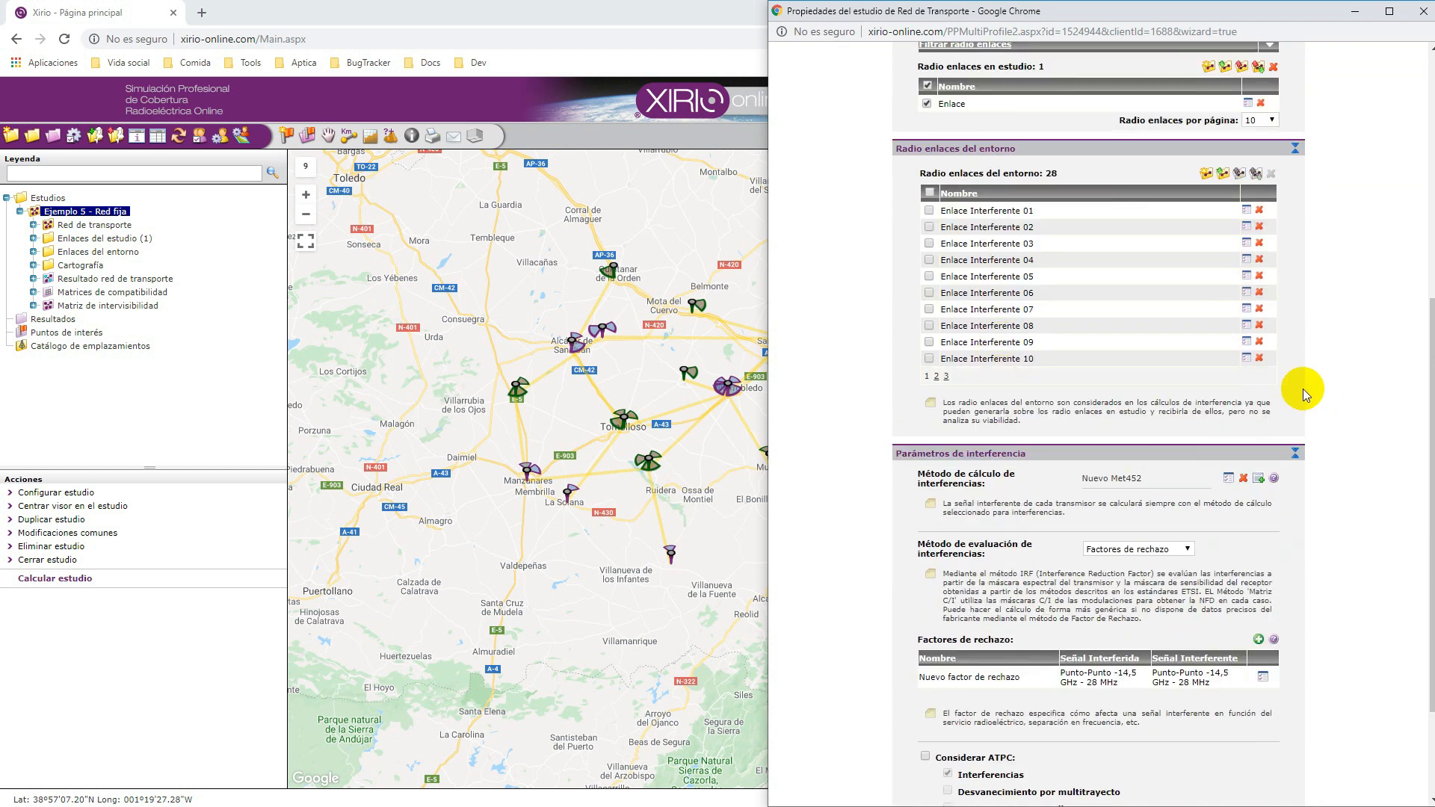
left_click_drag(1143, 478, 939, 456)
left_click(1374, 473)
scroll(1374, 474, "down", 2)
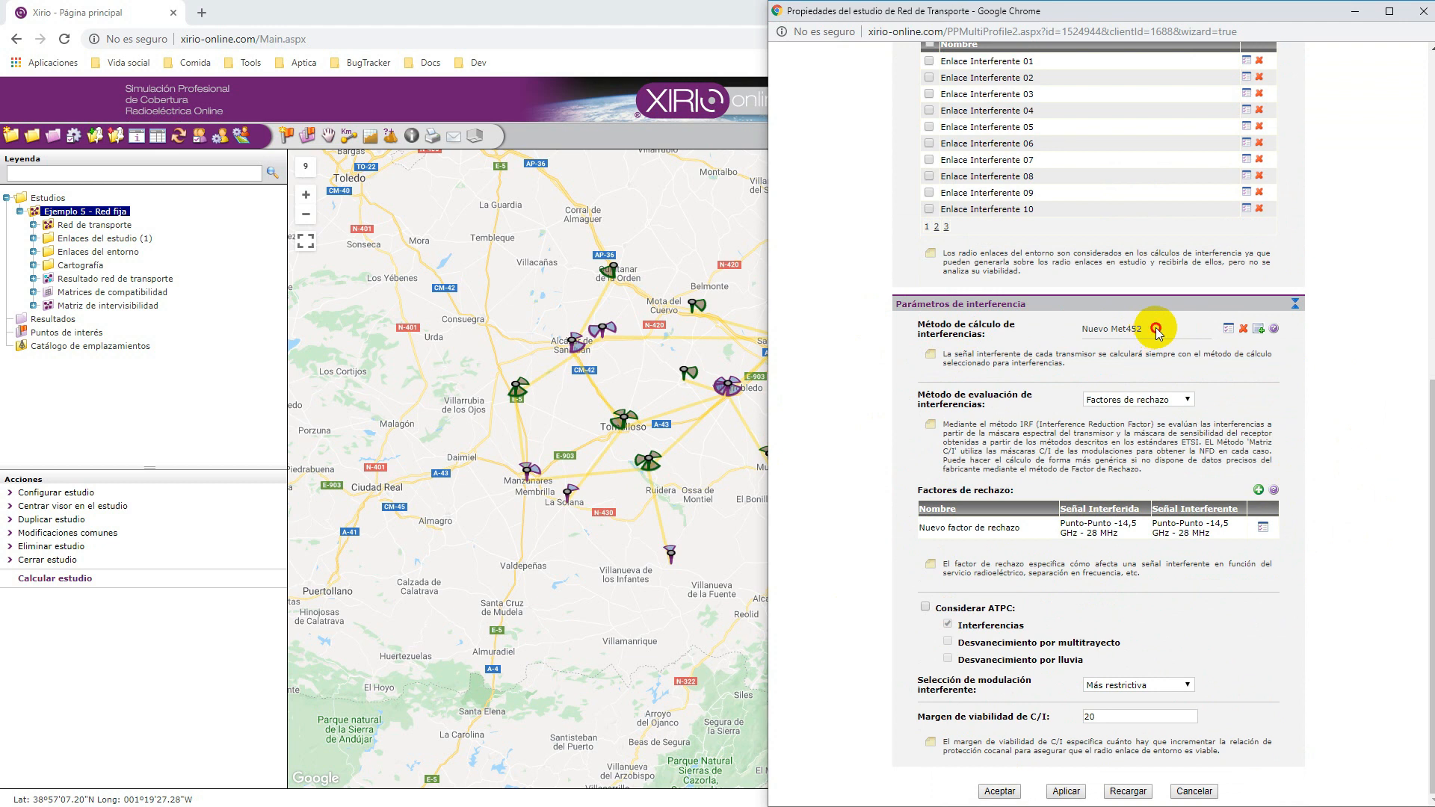
left_click(1127, 326)
left_click(1127, 328)
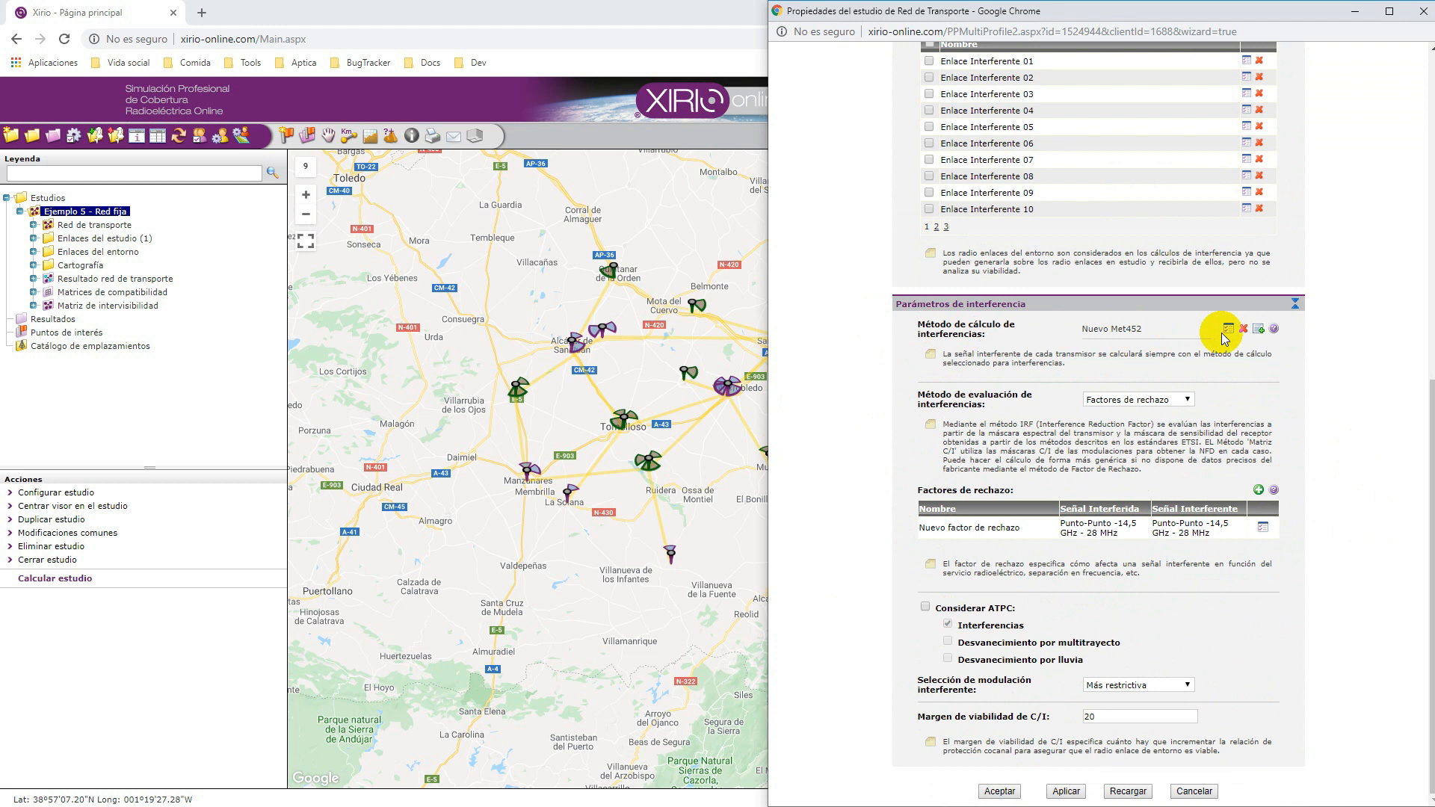
left_click(1227, 330)
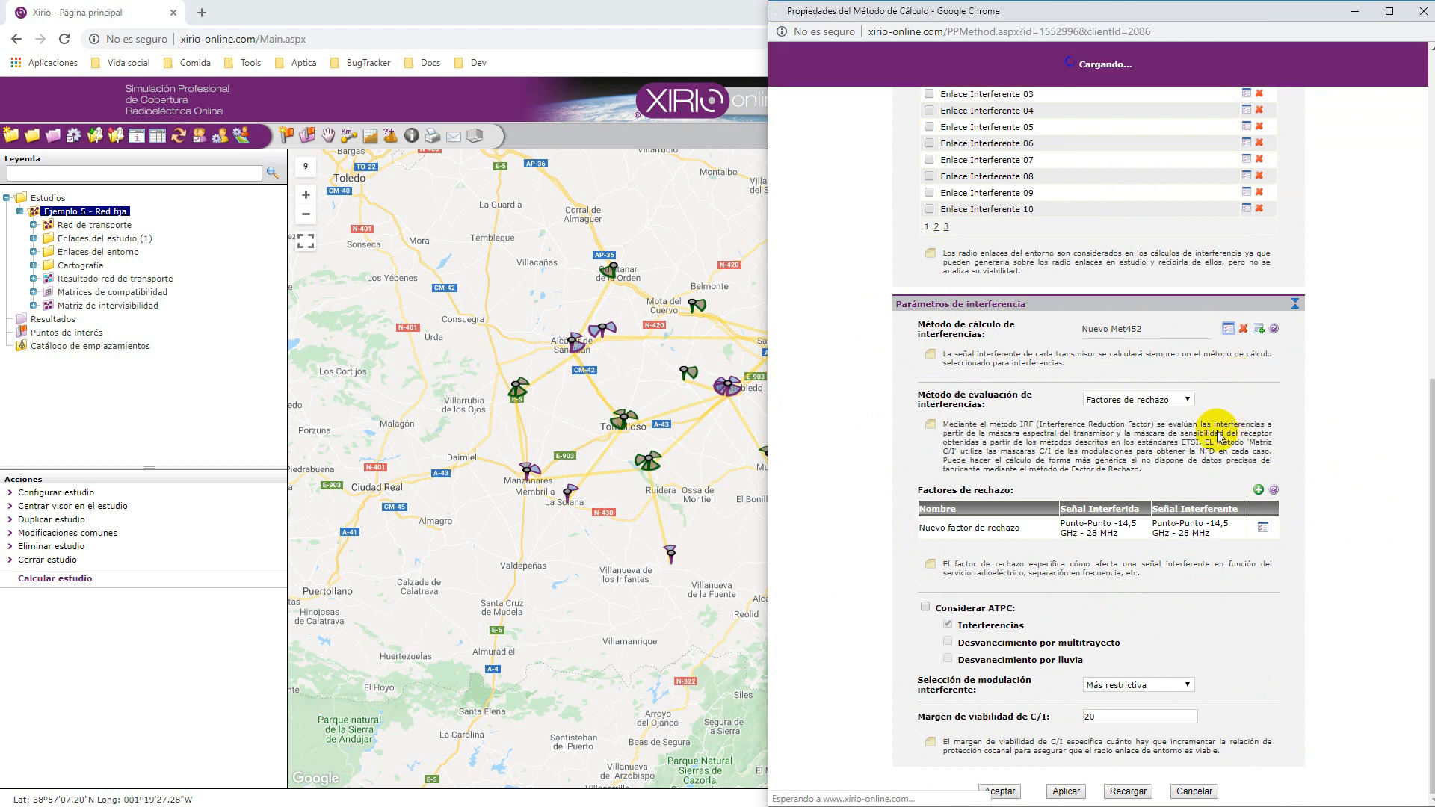
left_click_drag(1126, 184, 1115, 185)
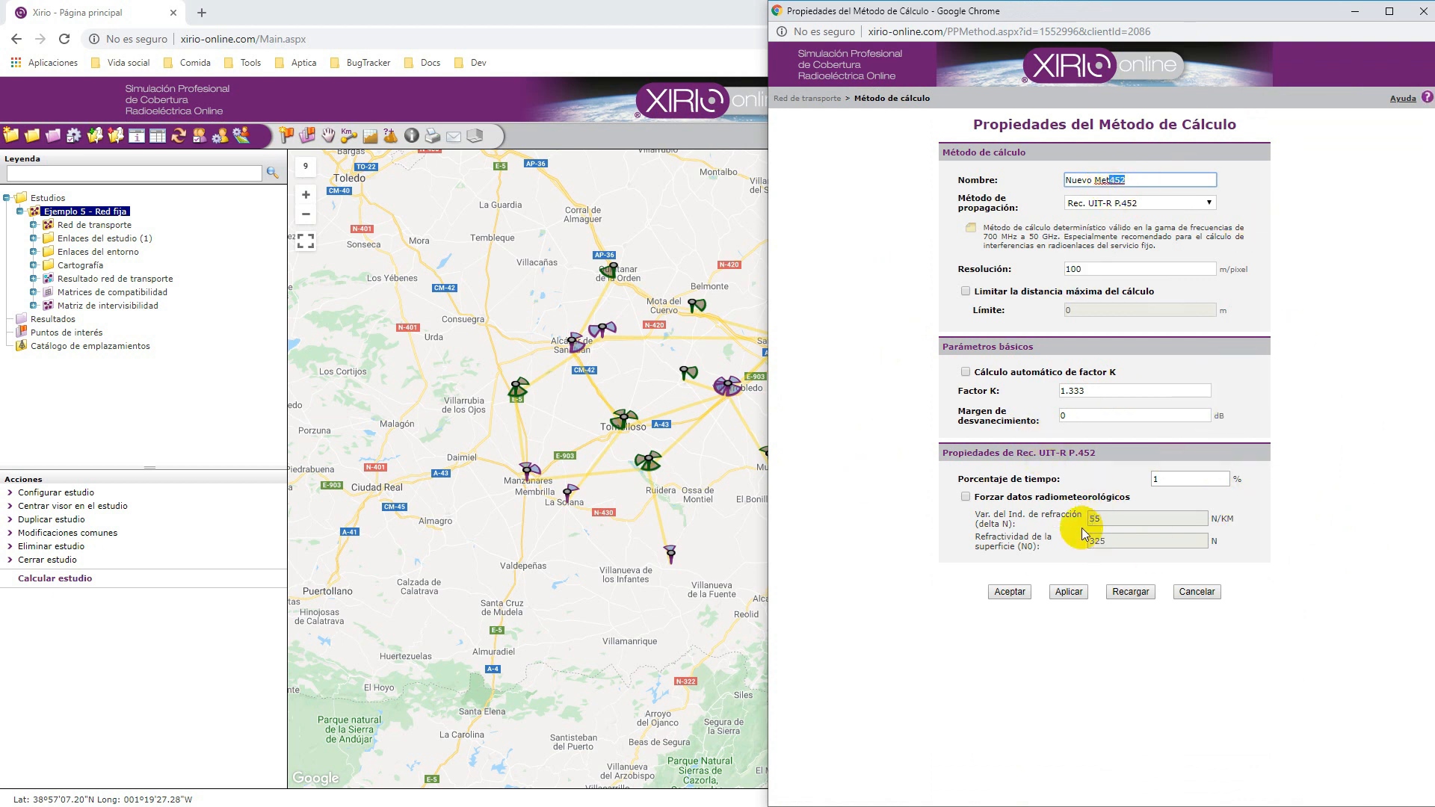
left_click(1196, 591)
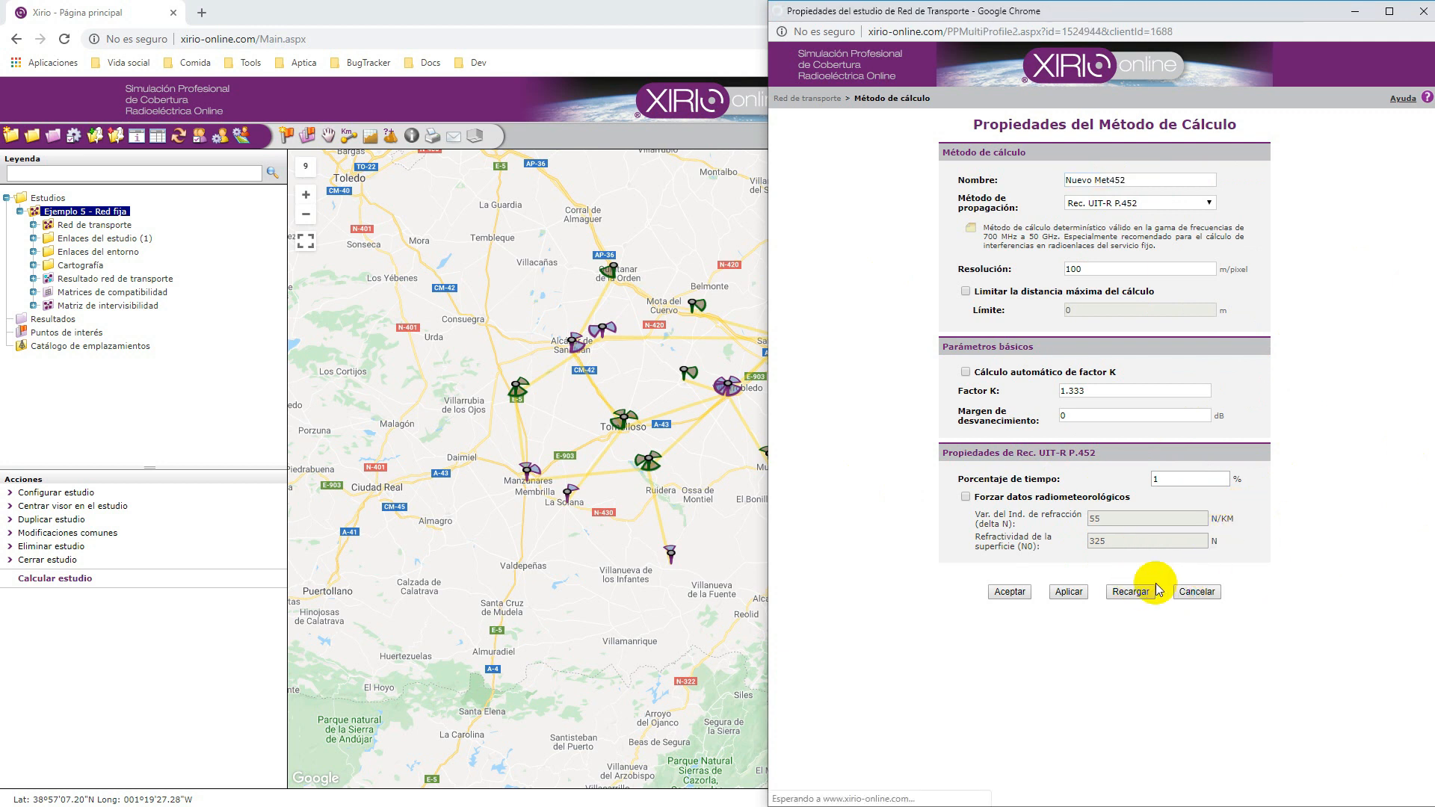
- Inspect the rejection factor Nuevo factor de rechazo, including its services and frequency separation values, and leave it without changes
scroll(1258, 508, "down", 6)
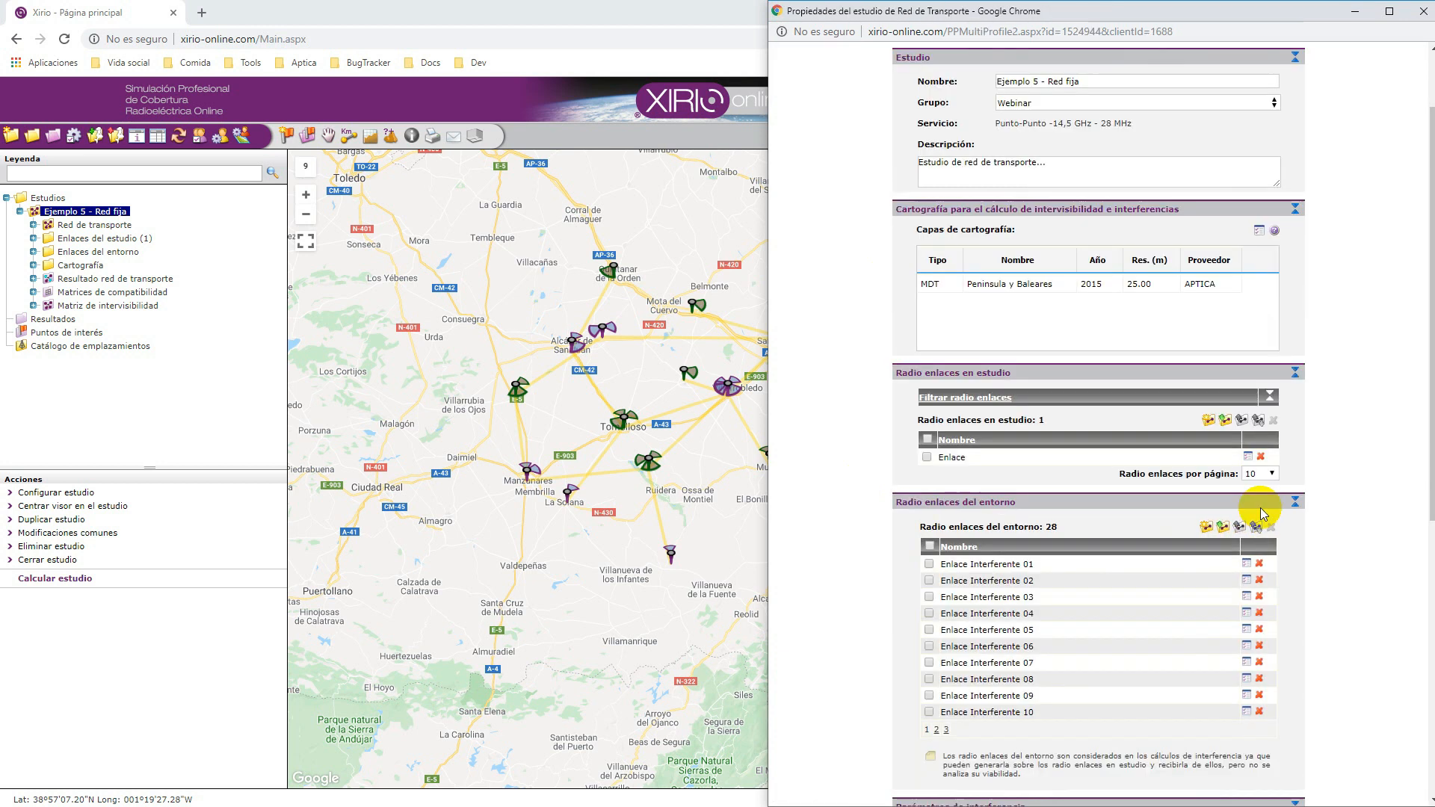
scroll(1258, 508, "down", 2)
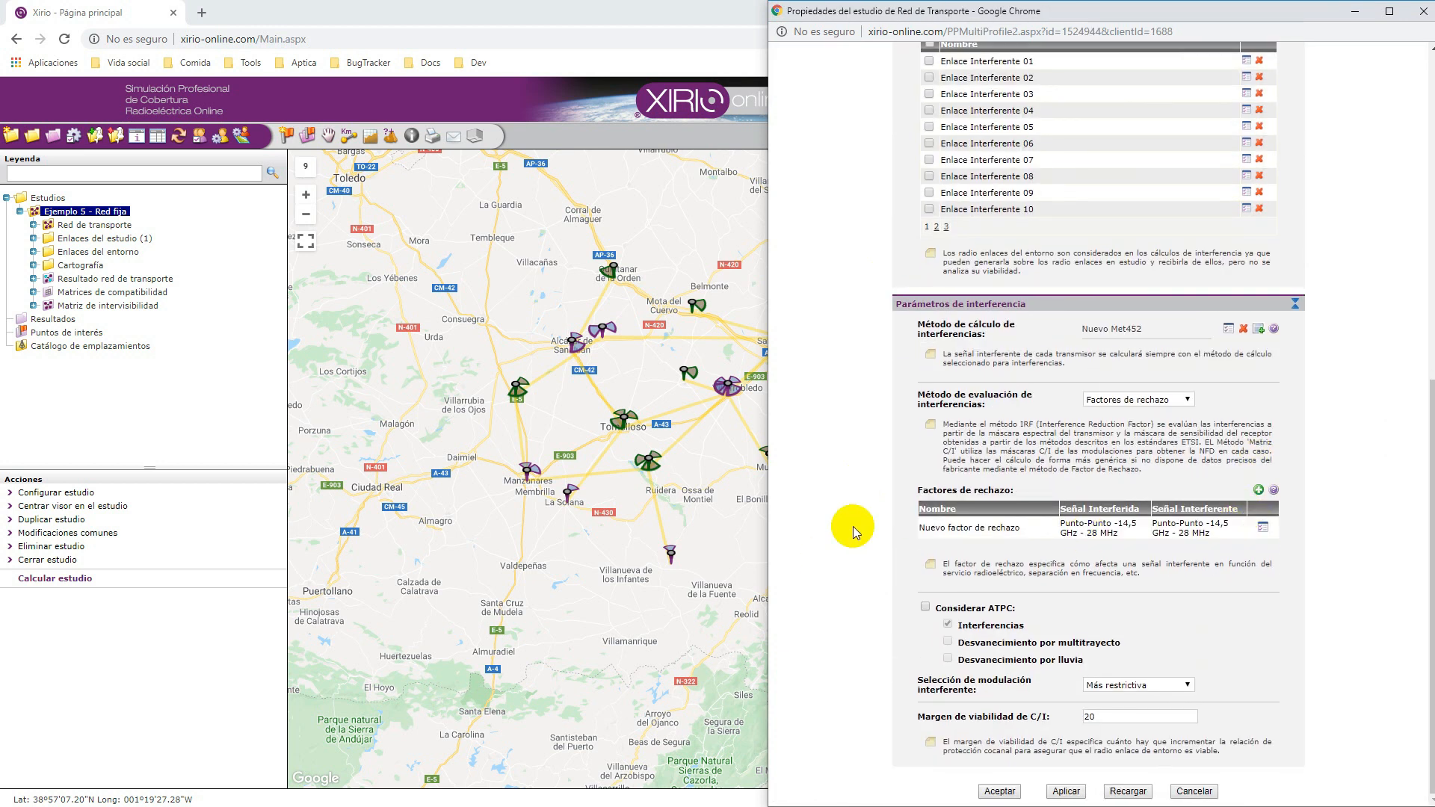
left_click(1262, 529)
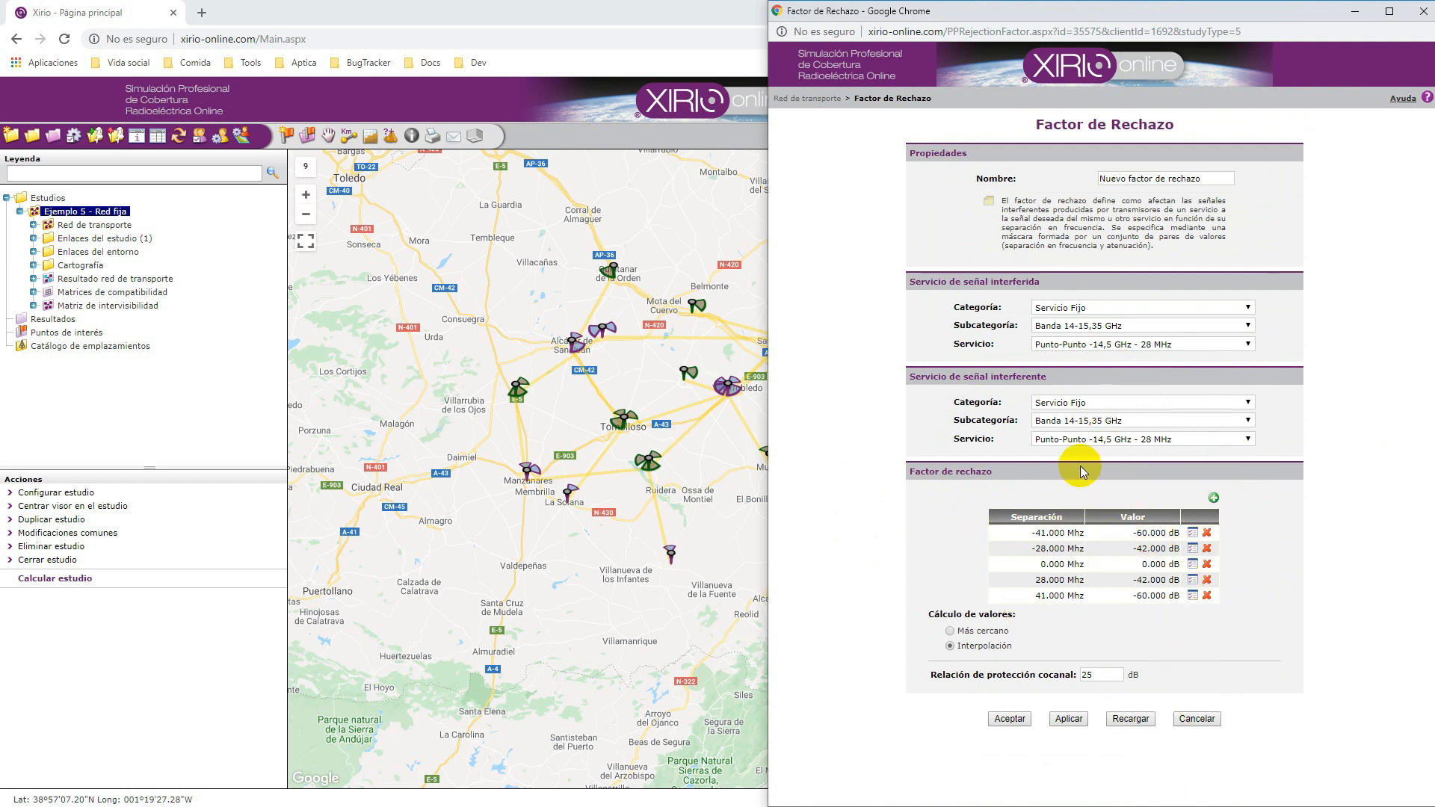
left_click(1193, 720)
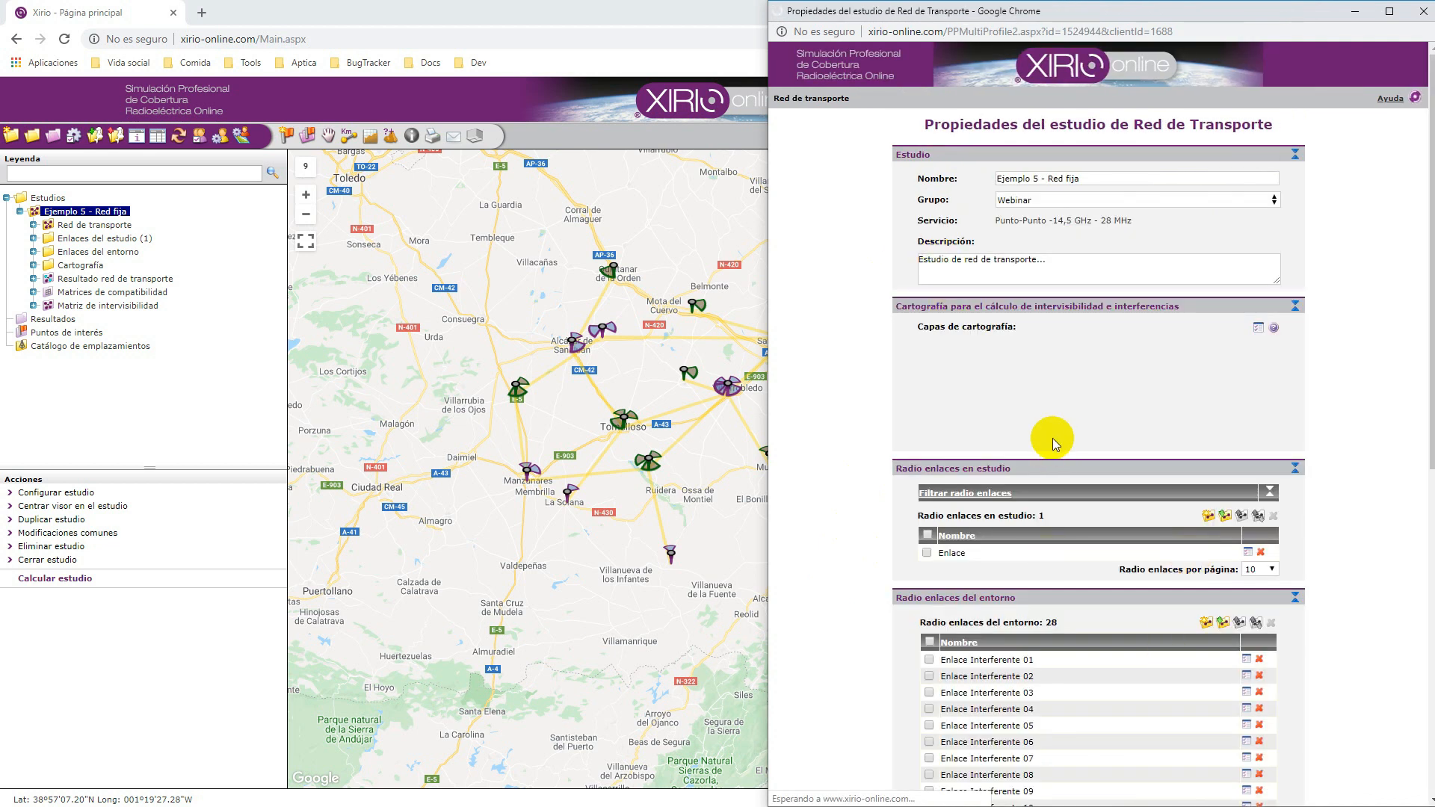
- Review the interfering modulation selection options and the C/I viability margin, and close the study configuration without accepting changes
scroll(1076, 449, "down", 5)
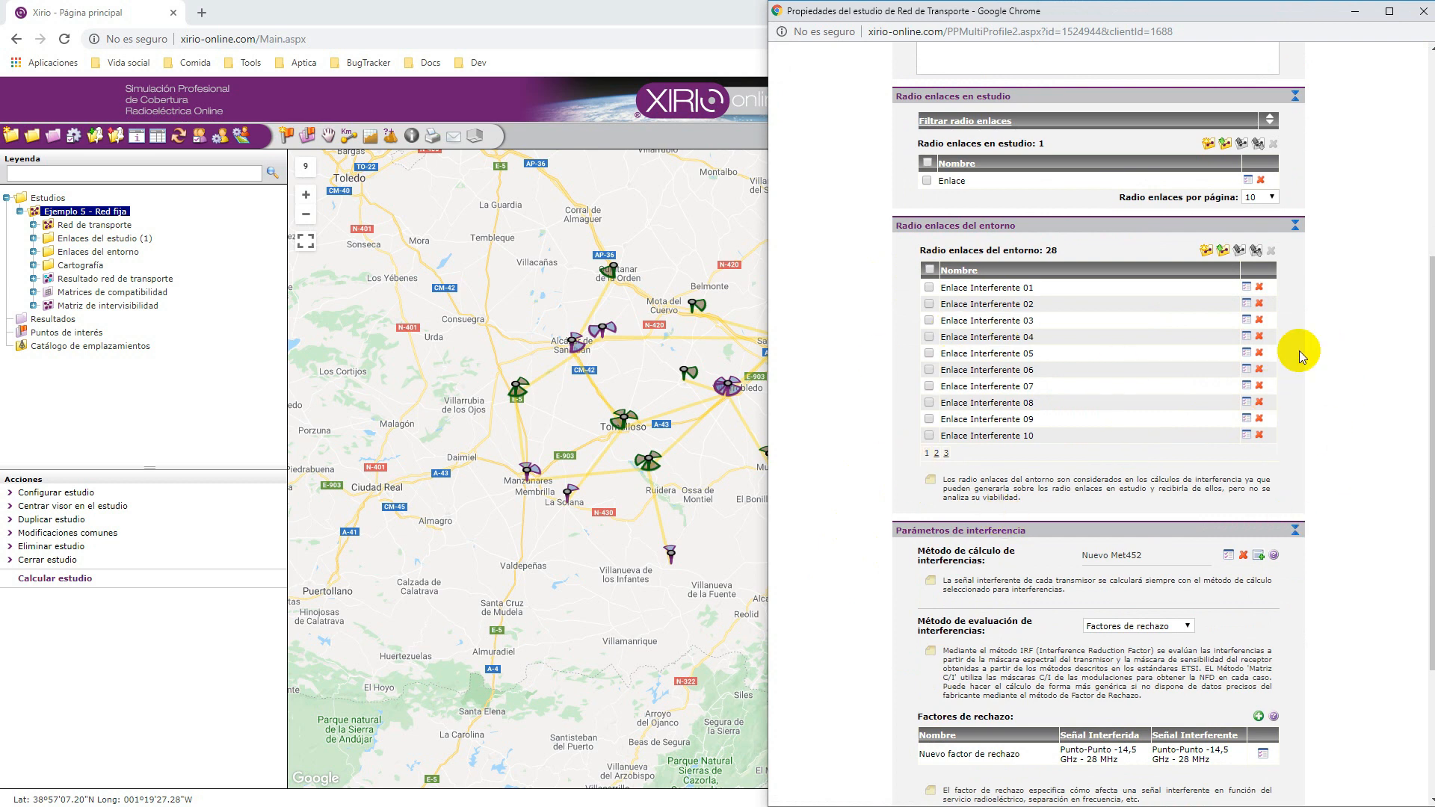
scroll(1069, 422, "up", 1)
scroll(1173, 506, "down", 4)
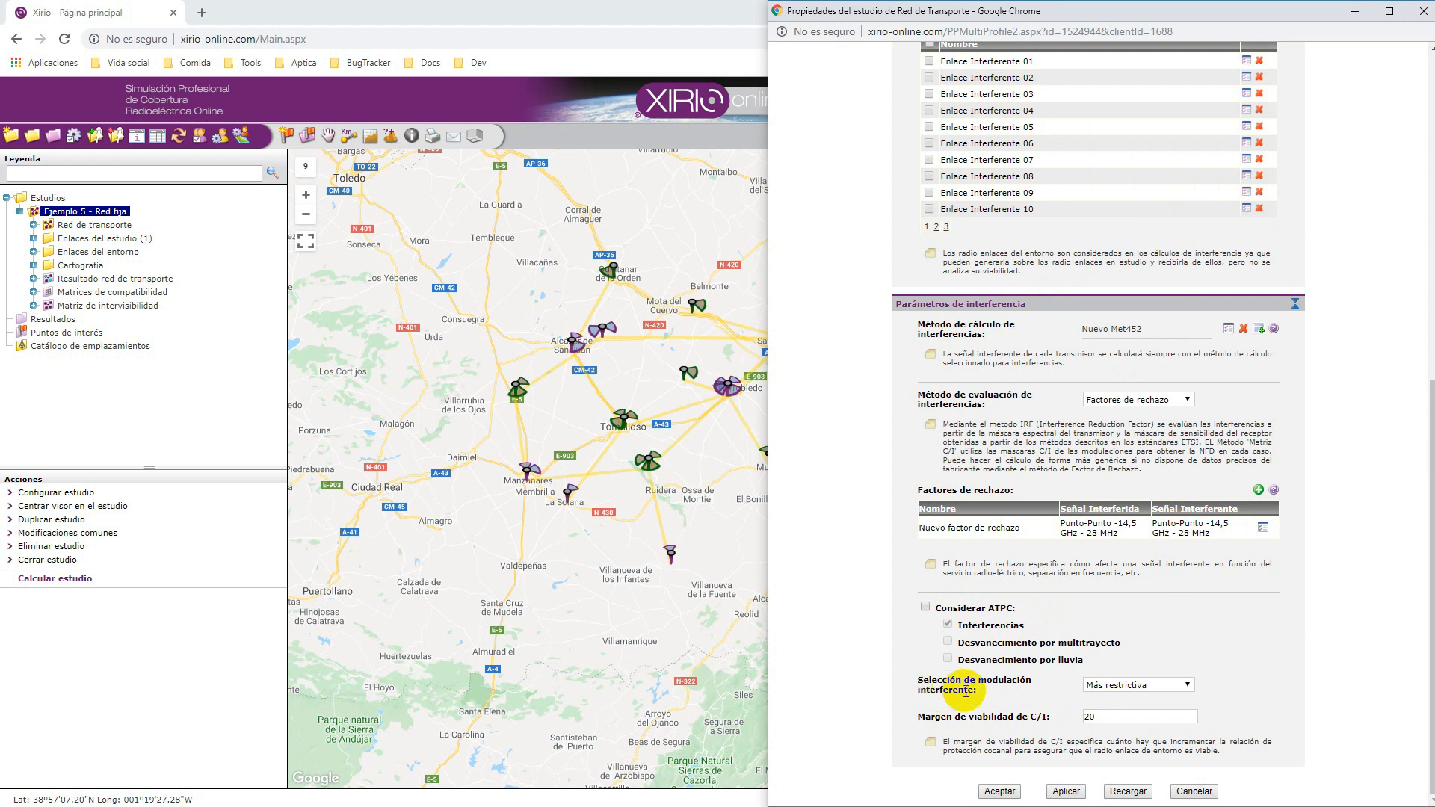
left_click(1152, 692)
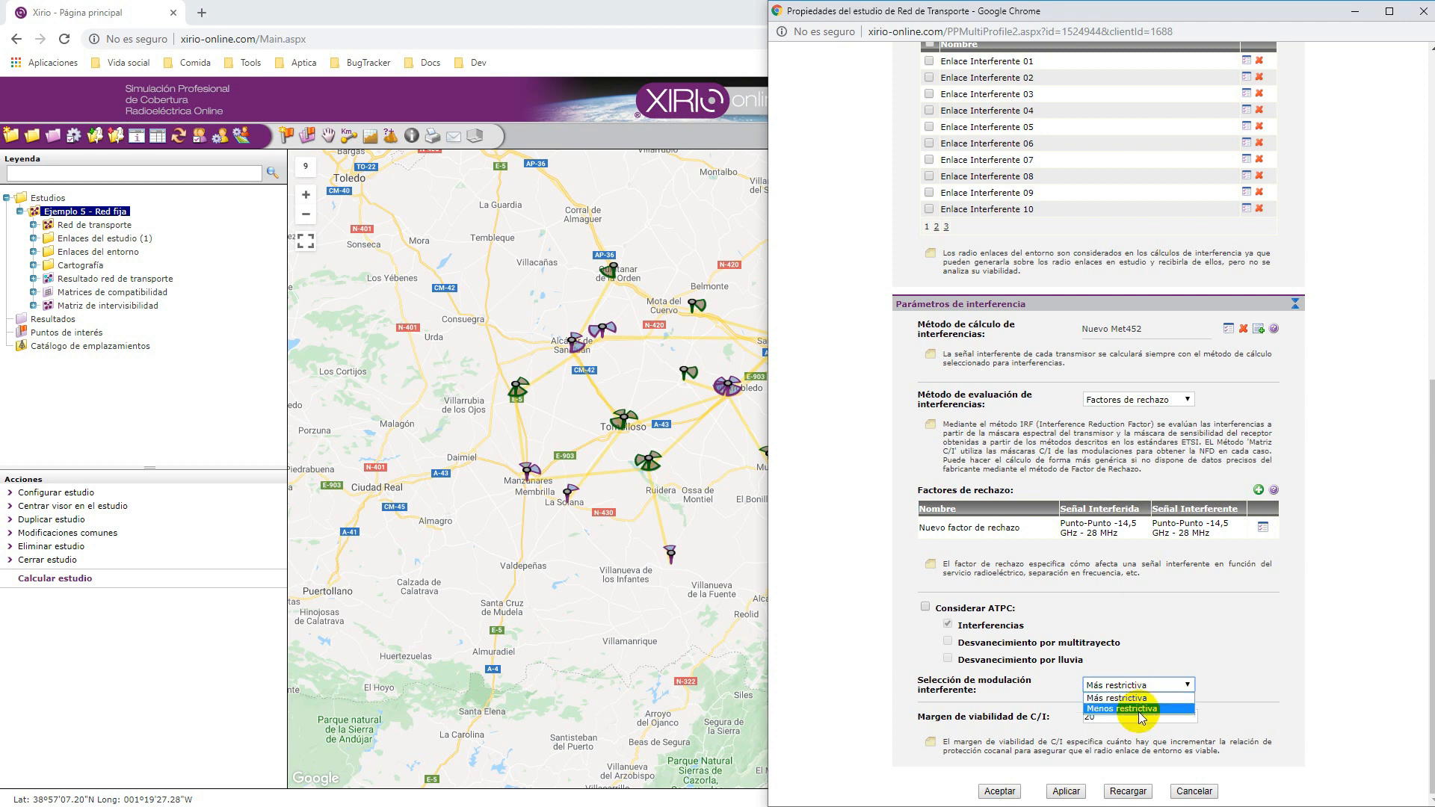
left_click(1313, 657)
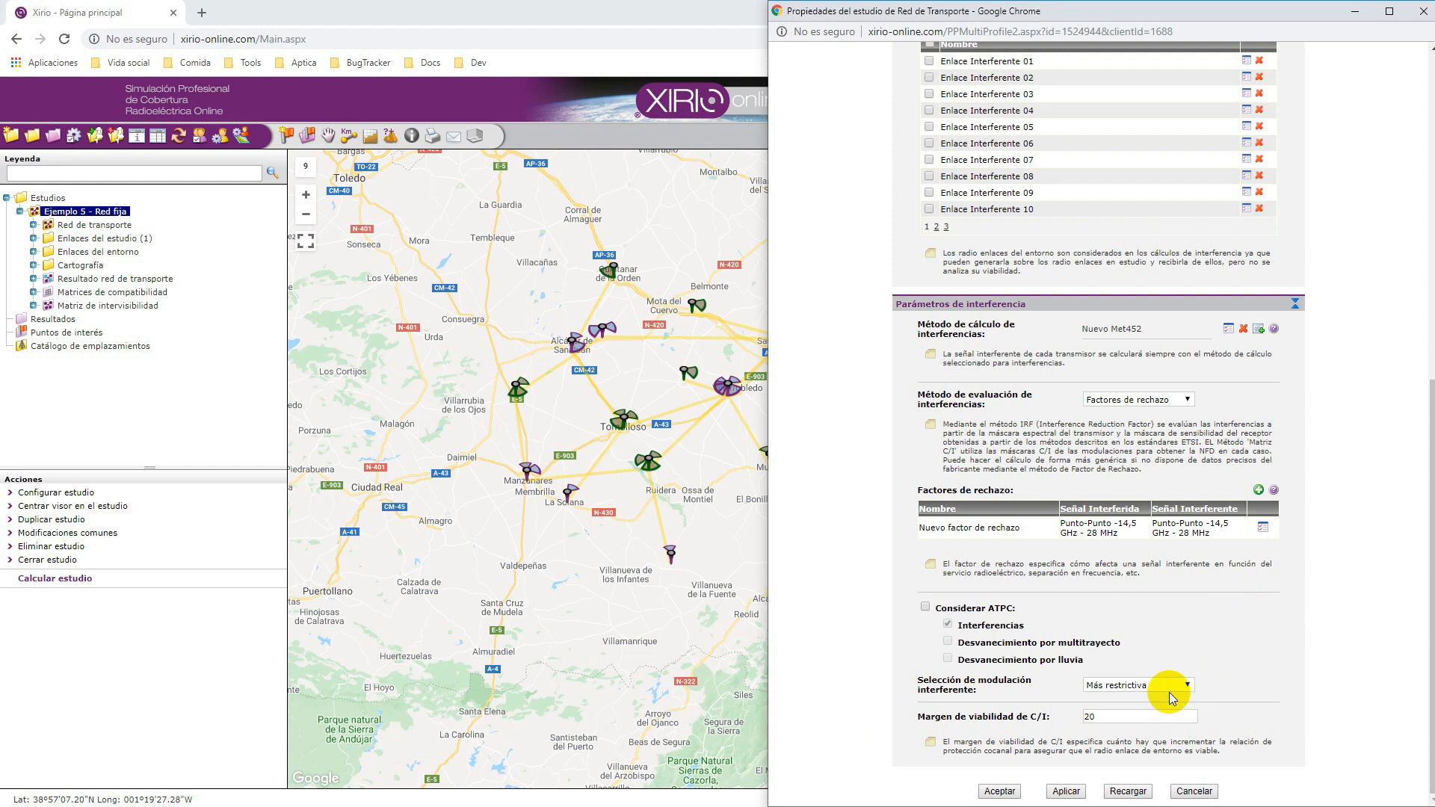
left_click(1193, 792)
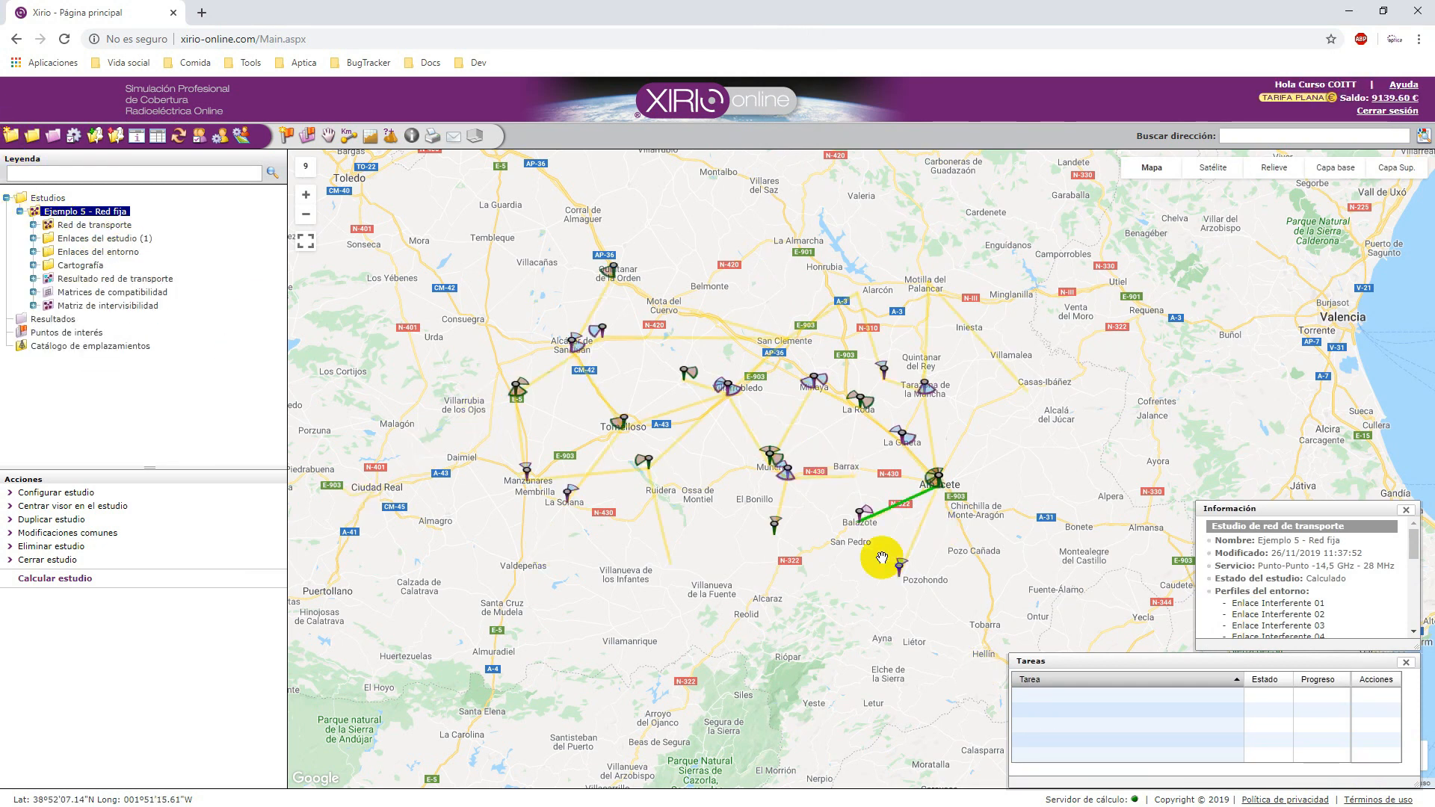
- Open the network study calculation for Ejemplo 5 - Red fija, review its options and individual calculation resolution, and cancel it
left_click(50, 576)
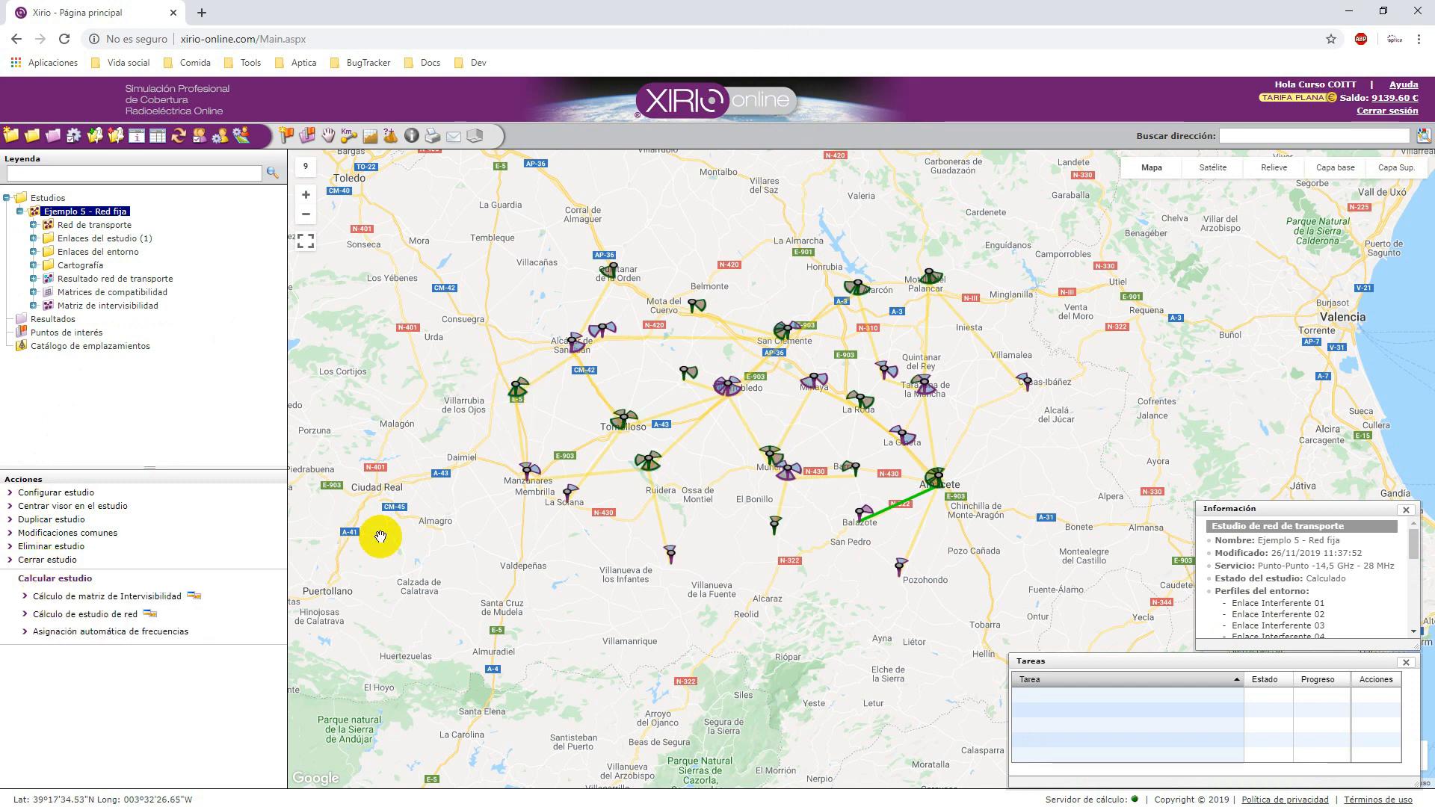
left_click(119, 614)
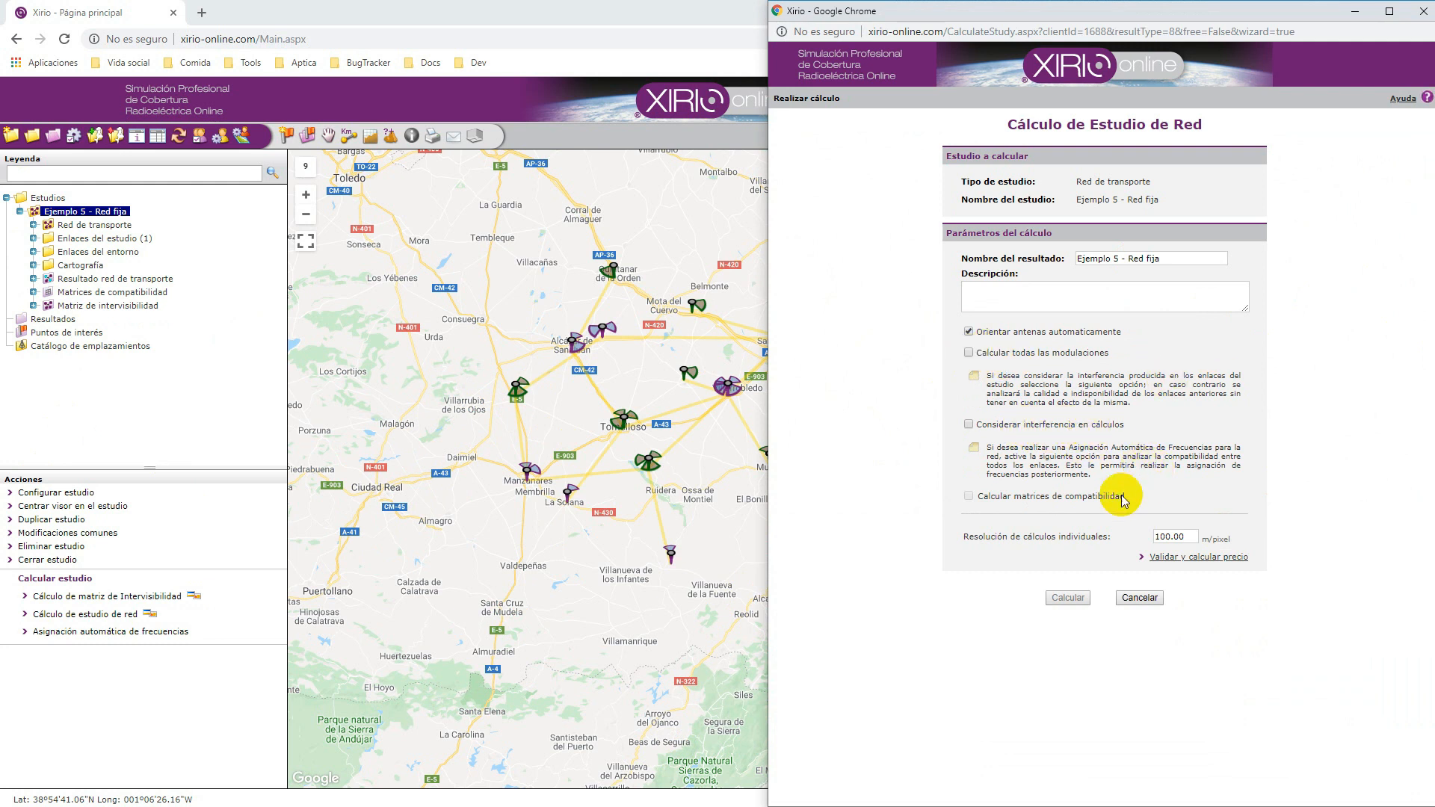
left_click_drag(973, 537, 1171, 532)
left_click(1107, 538)
left_click(1091, 538)
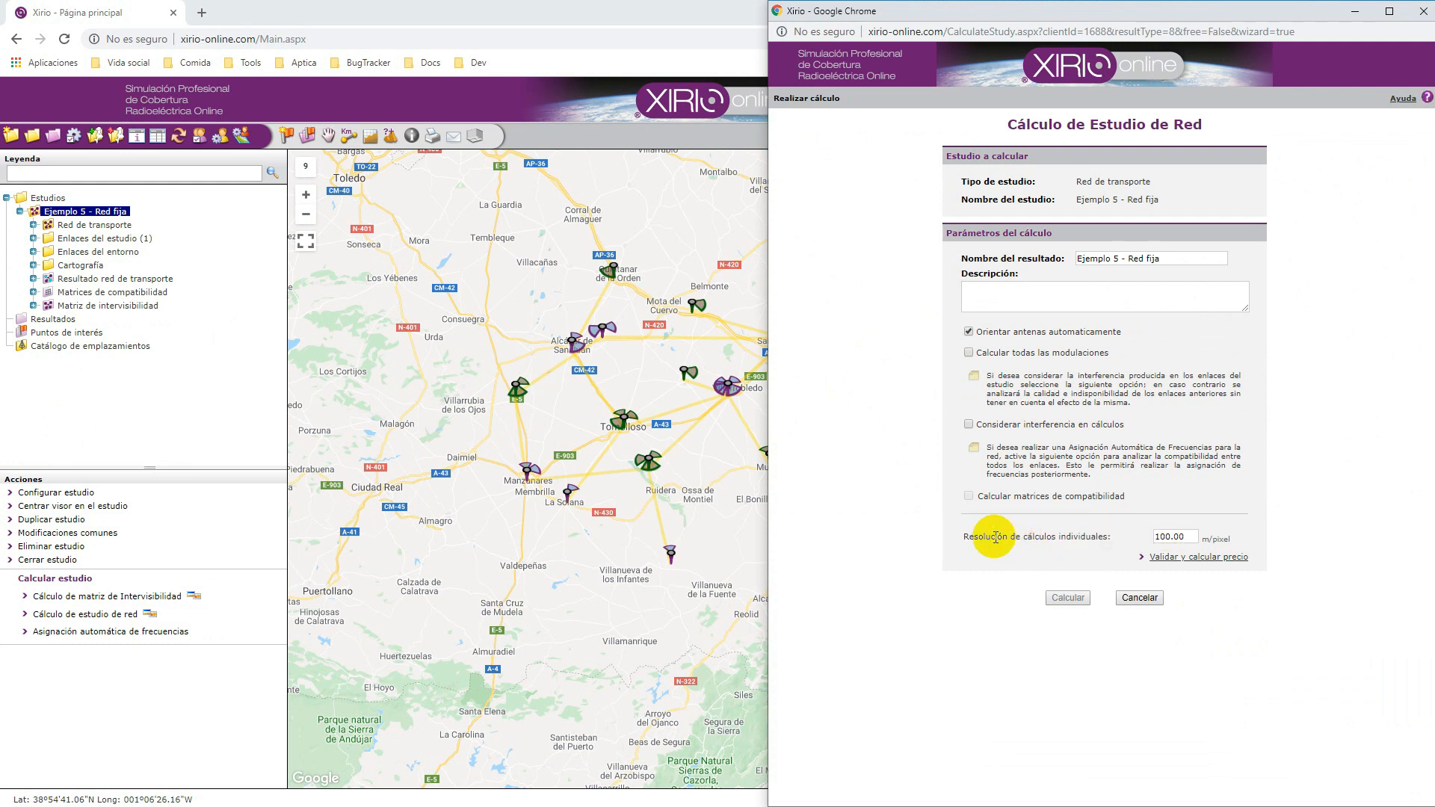
left_click_drag(956, 537, 1077, 536)
left_click(1105, 544)
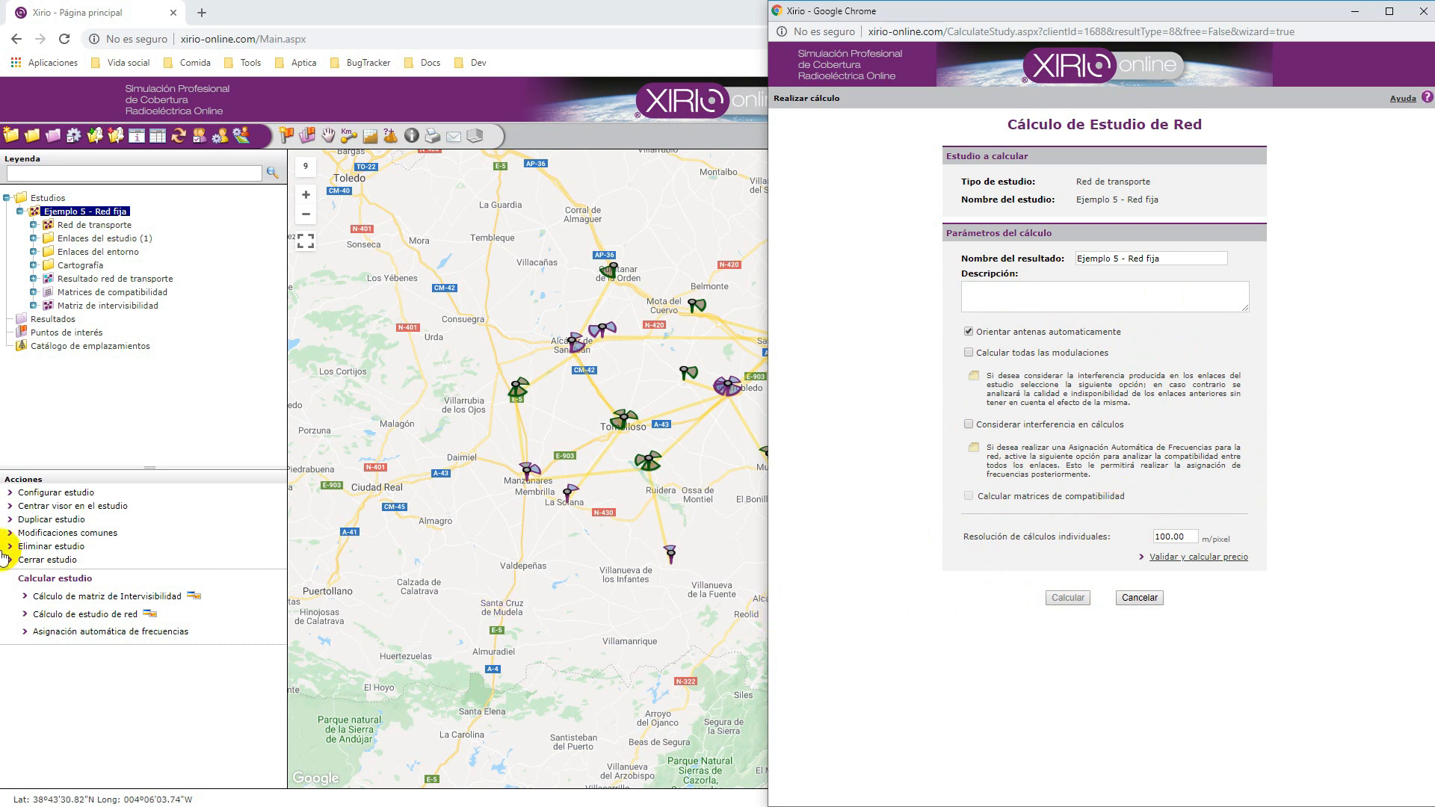
left_click(1137, 601)
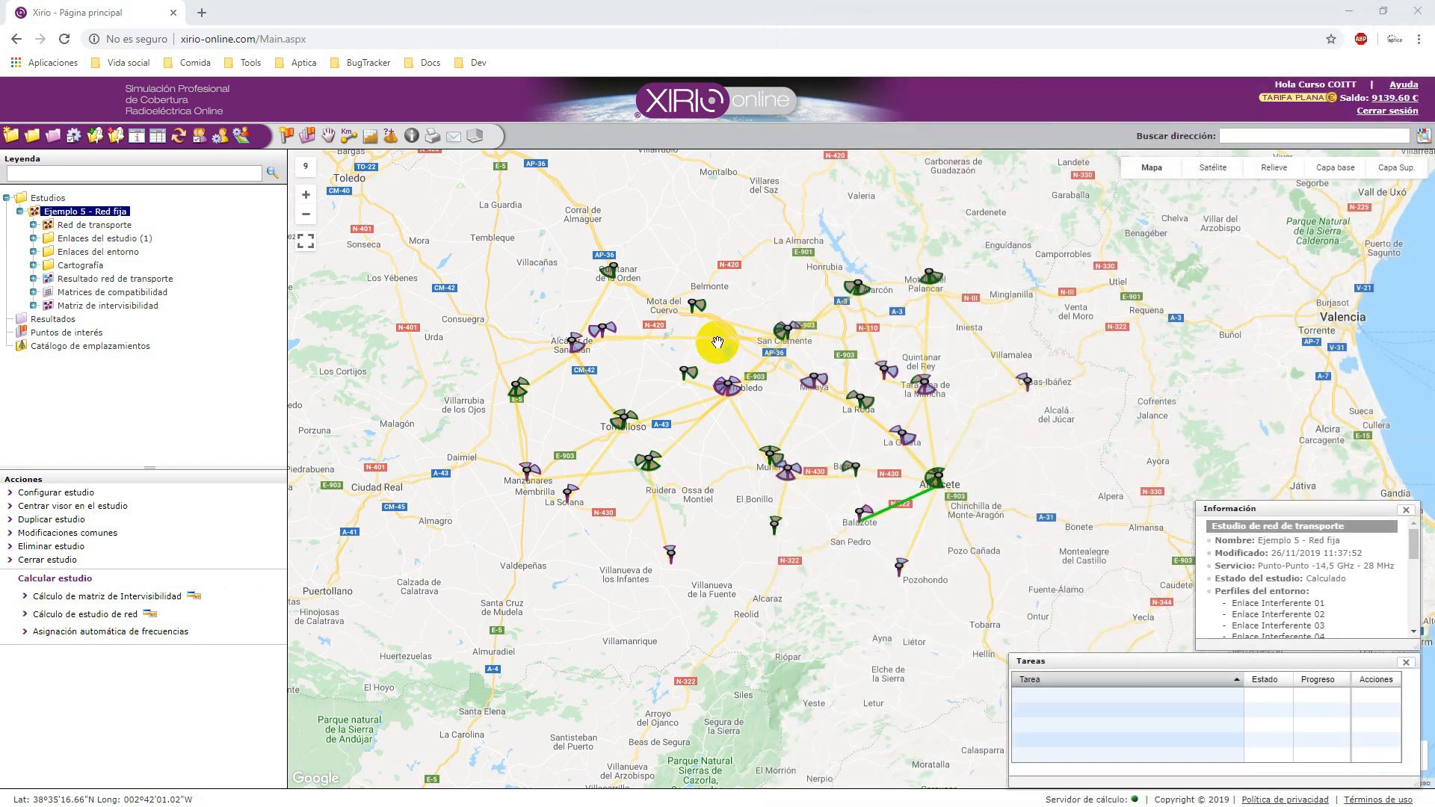
- Expand the transport network result in the legend and read its summary report down to the notes
left_click(33, 278)
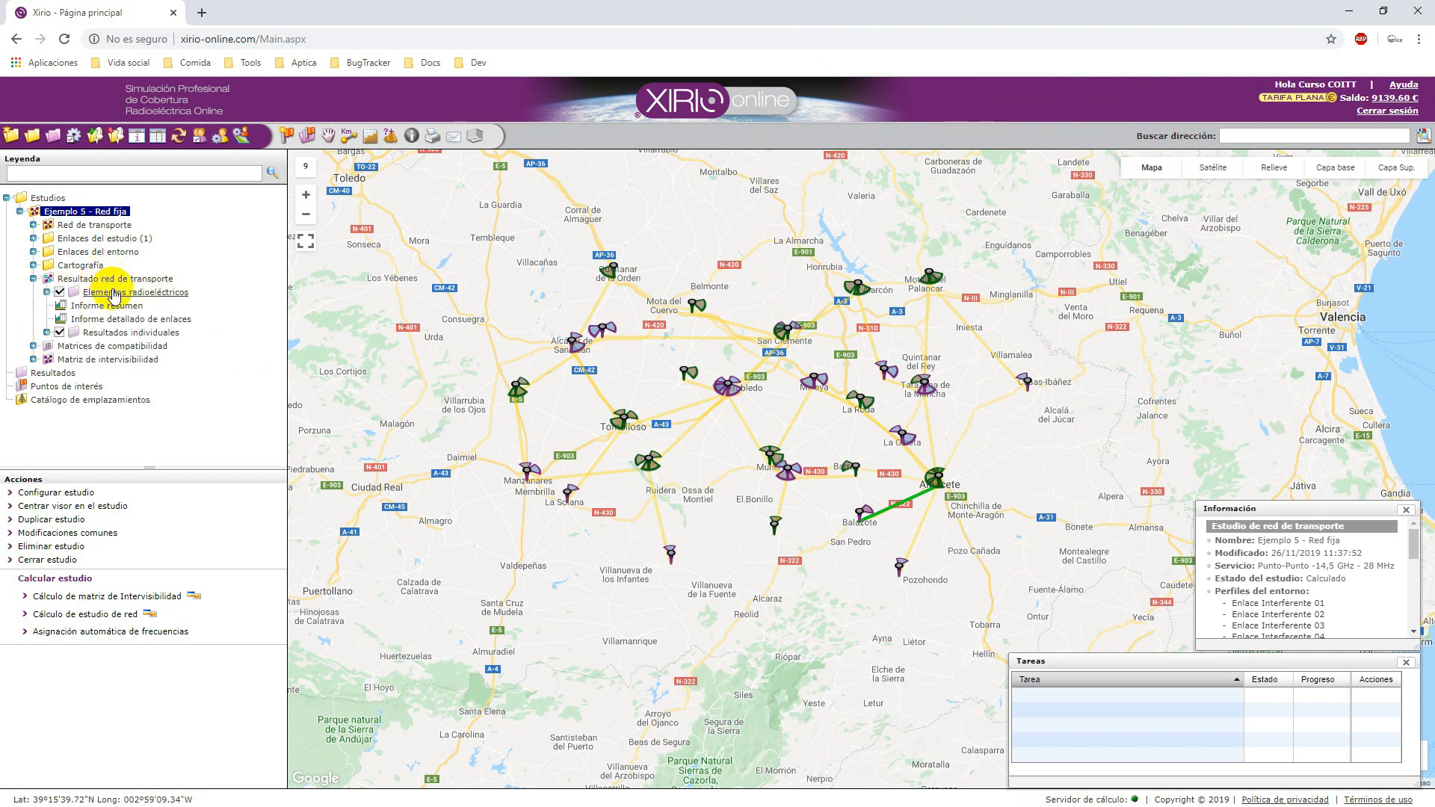
left_click(106, 306)
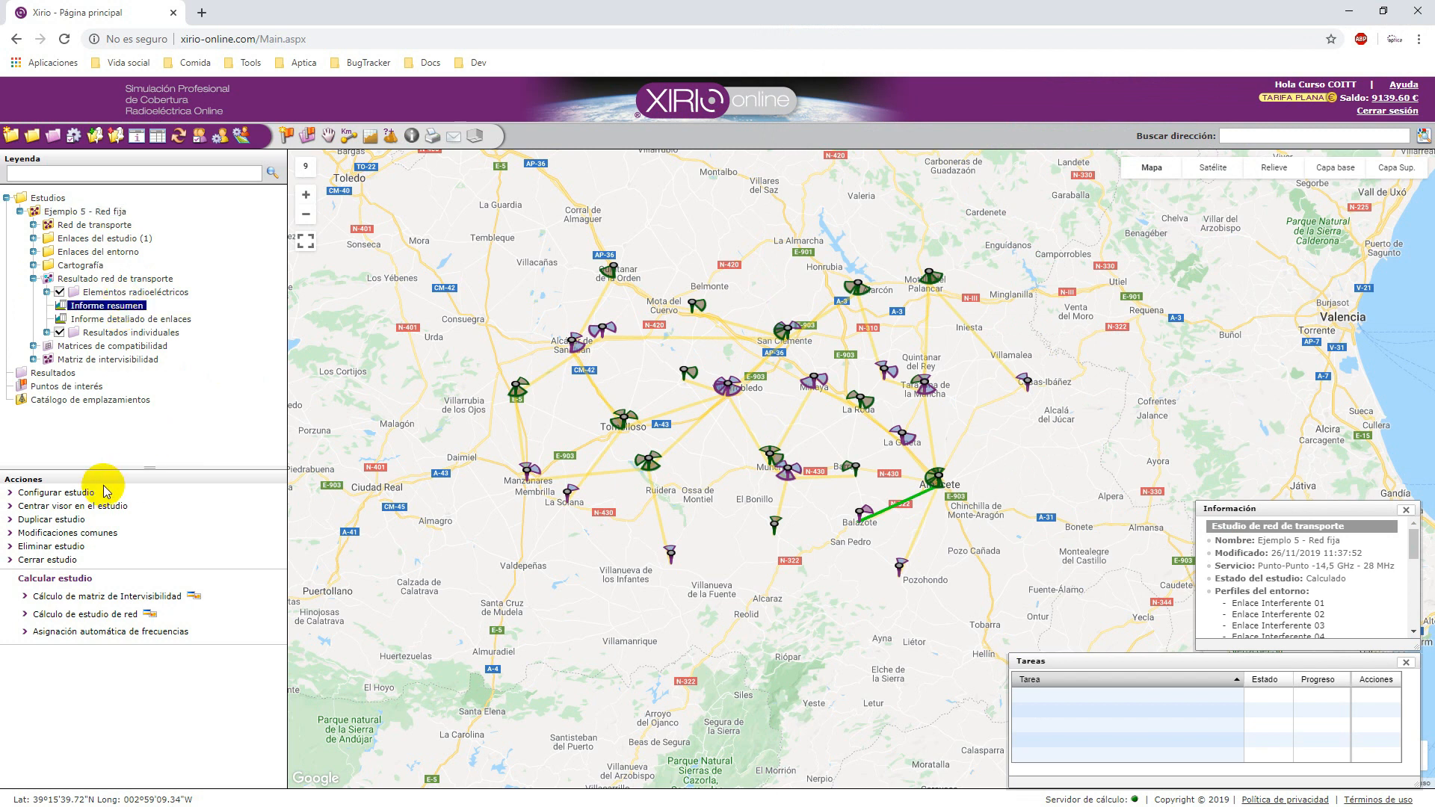
left_click(25, 493)
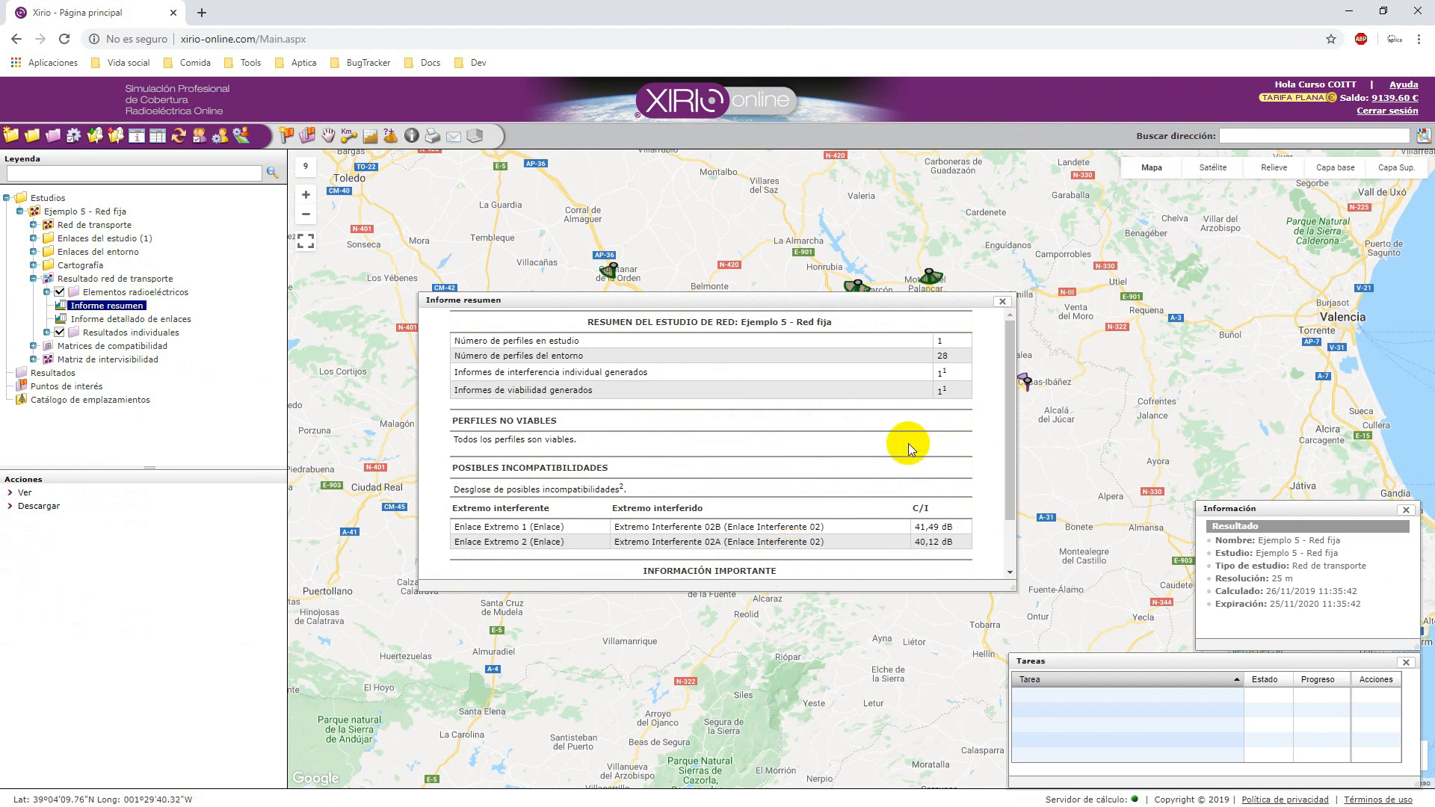
scroll(619, 476, "down", 1)
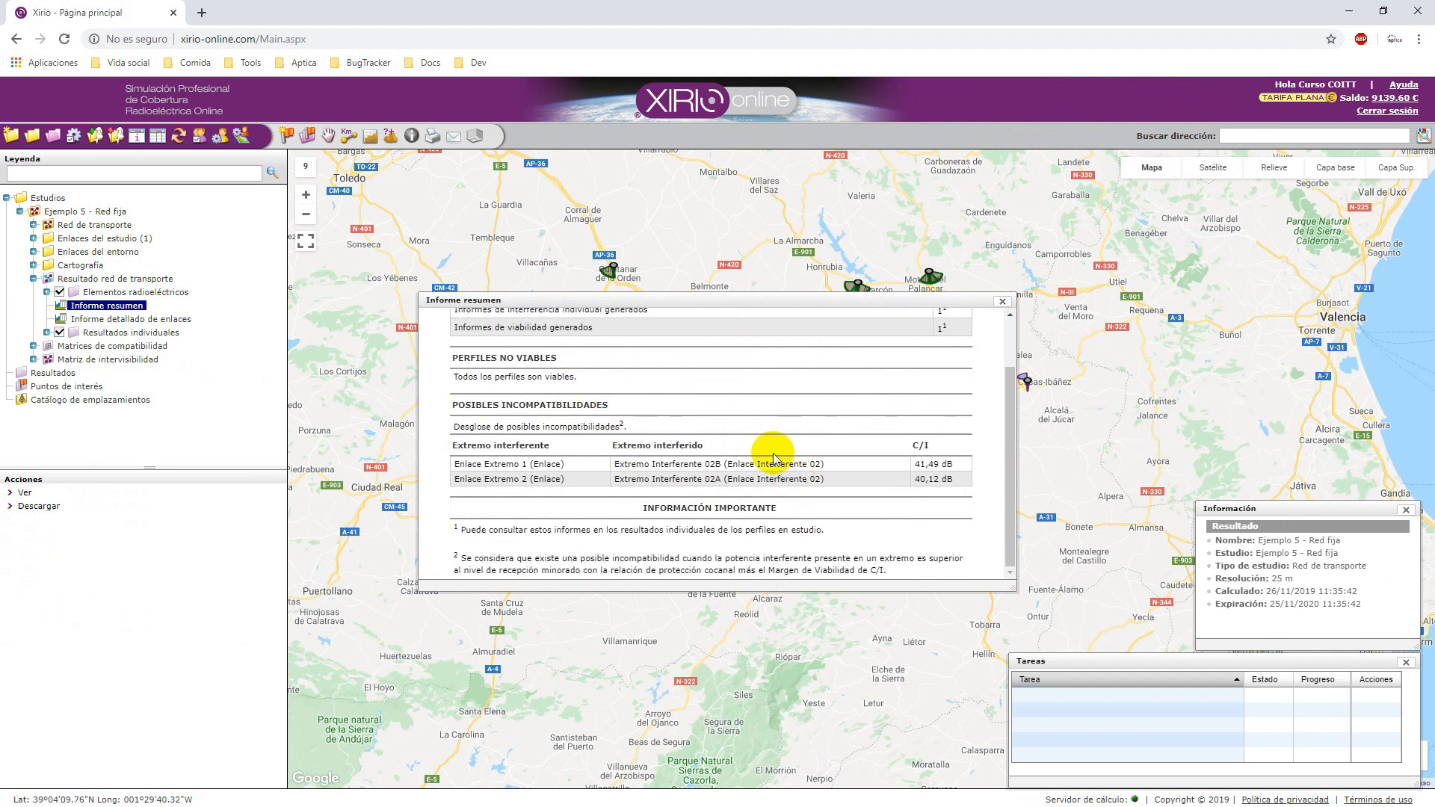
- View the detailed link report of the transport network result and its full-page downloadable version, closing both
left_click(148, 319)
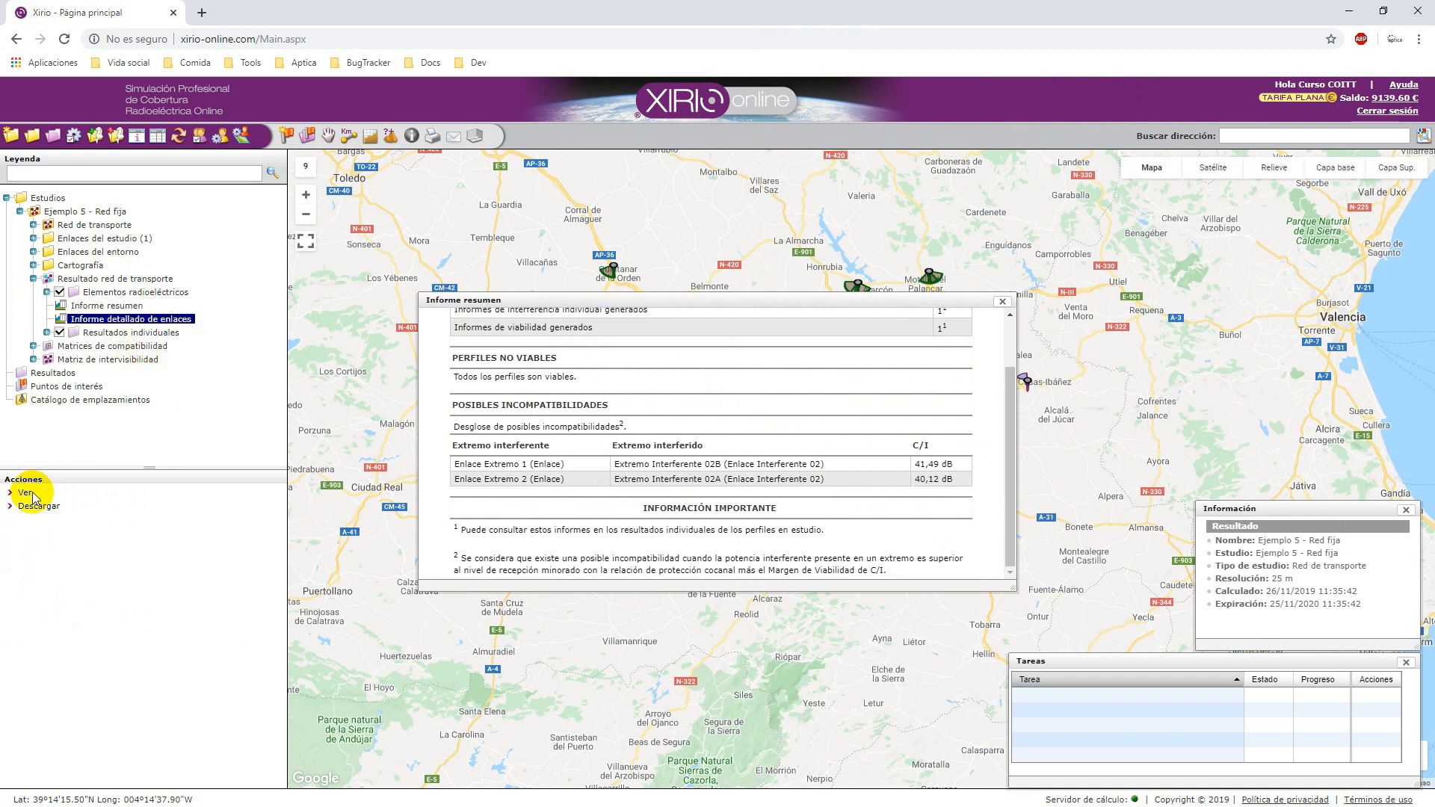
left_click(28, 494)
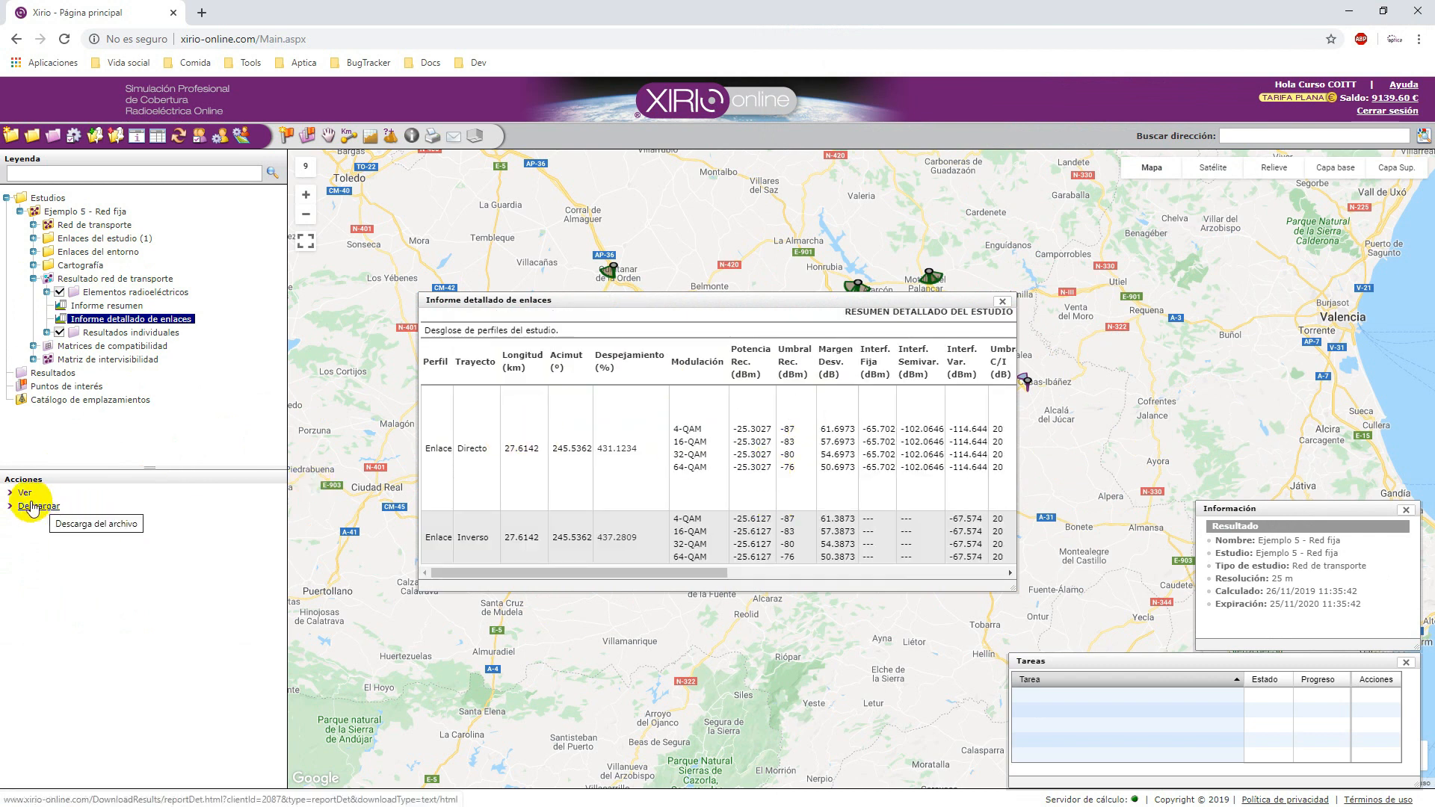
left_click(1002, 303)
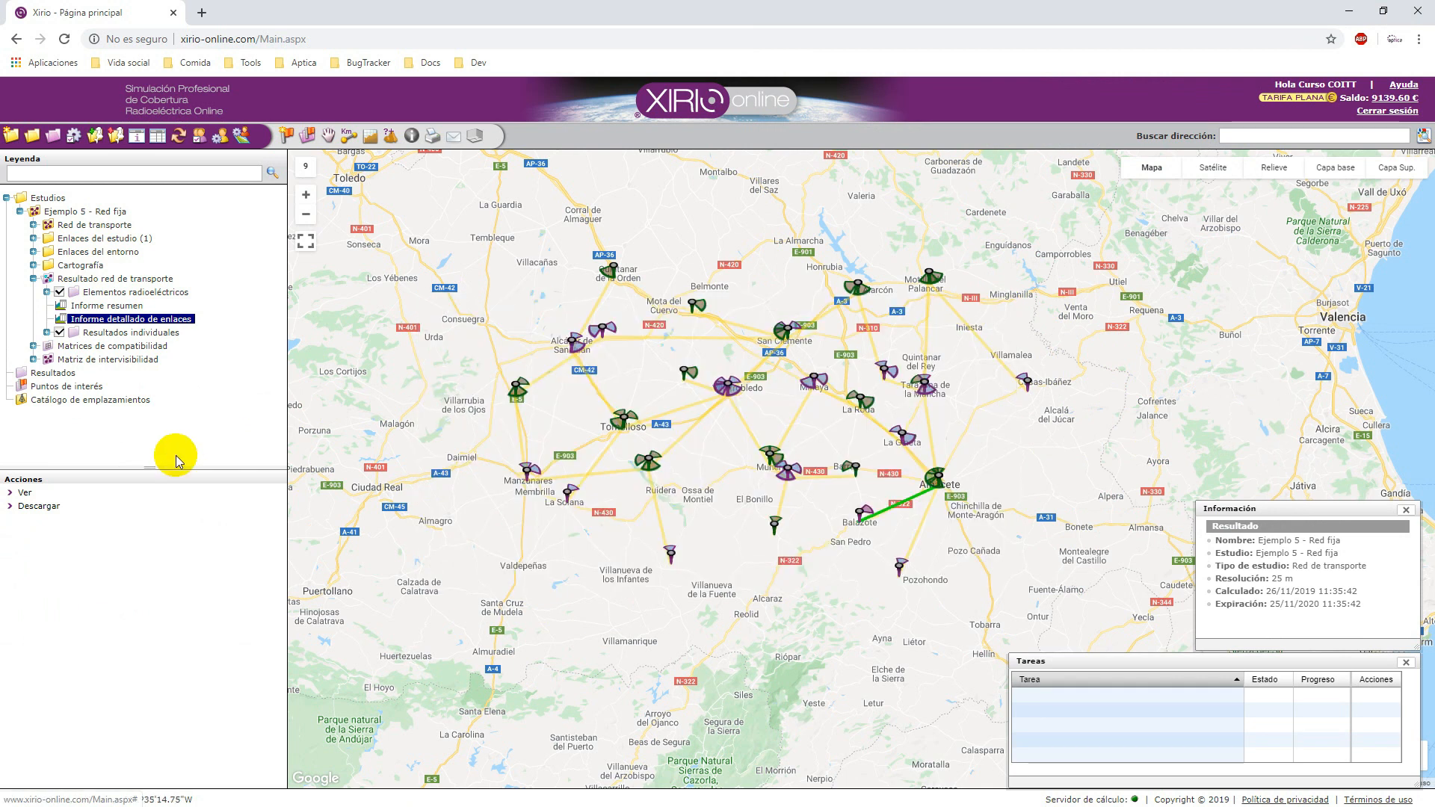
left_click(35, 512)
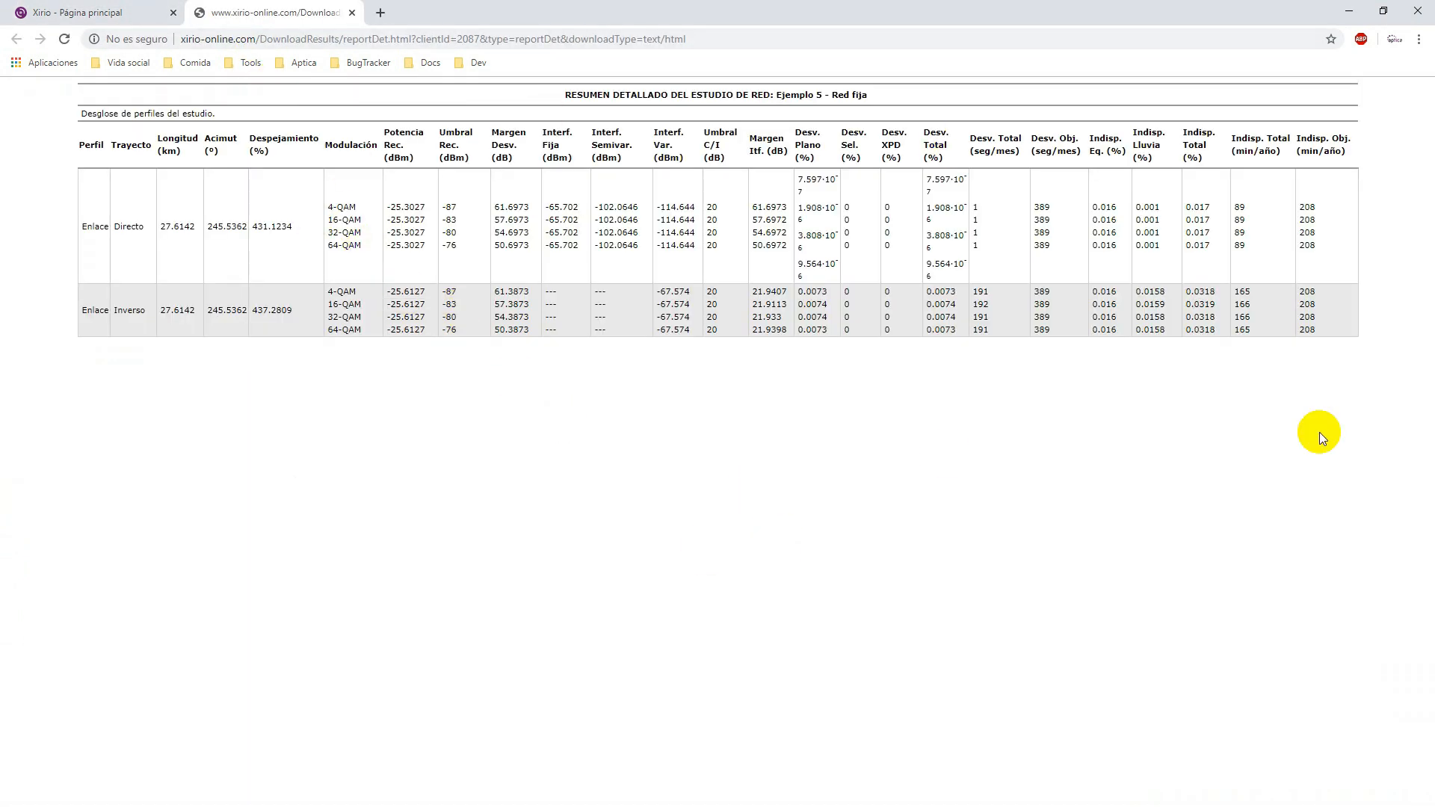
left_click(352, 13)
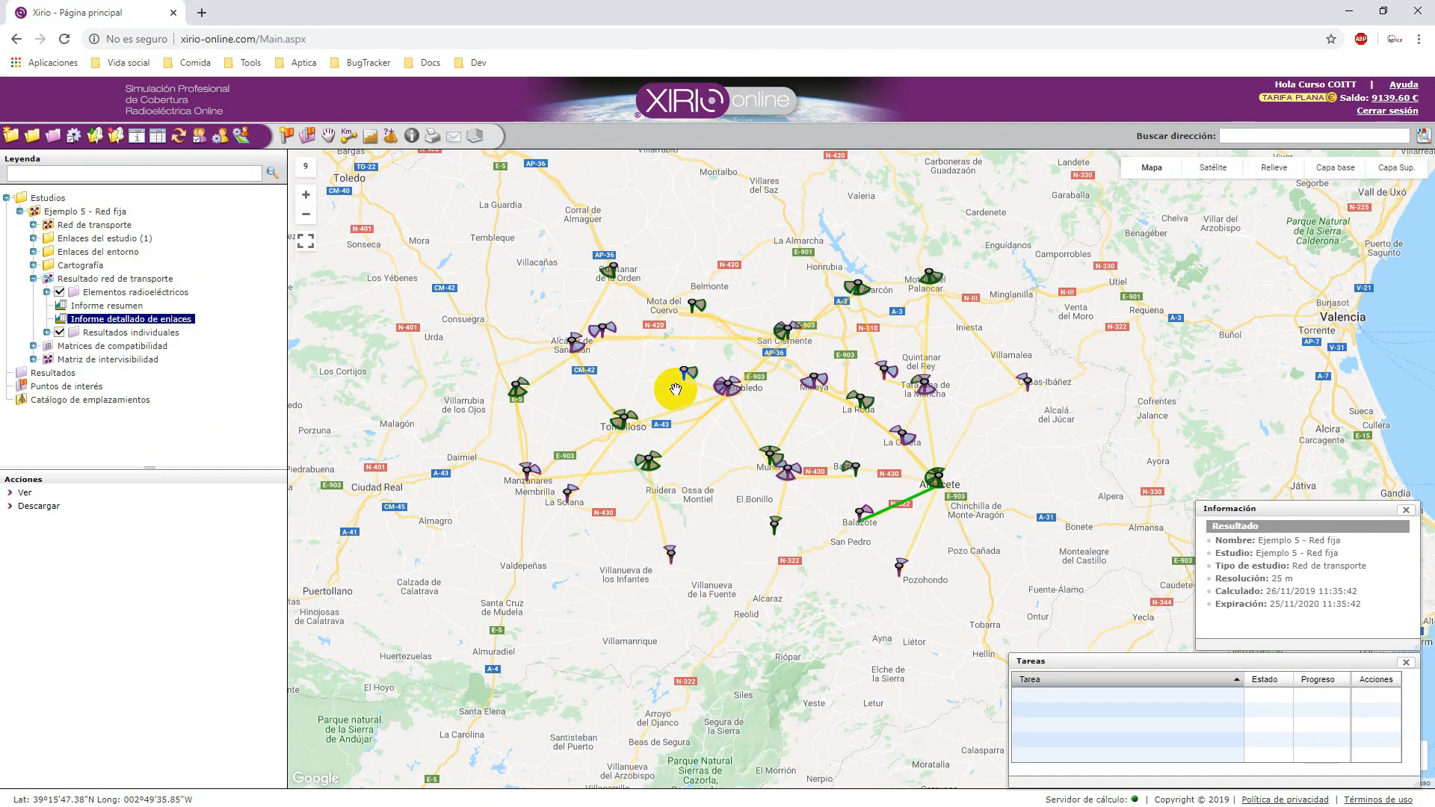
- Expand the compatibility and intervisibility matrix results in the legend and show the Matriz de intervisibilidad layer on the map
left_click(34, 346)
left_click(108, 346)
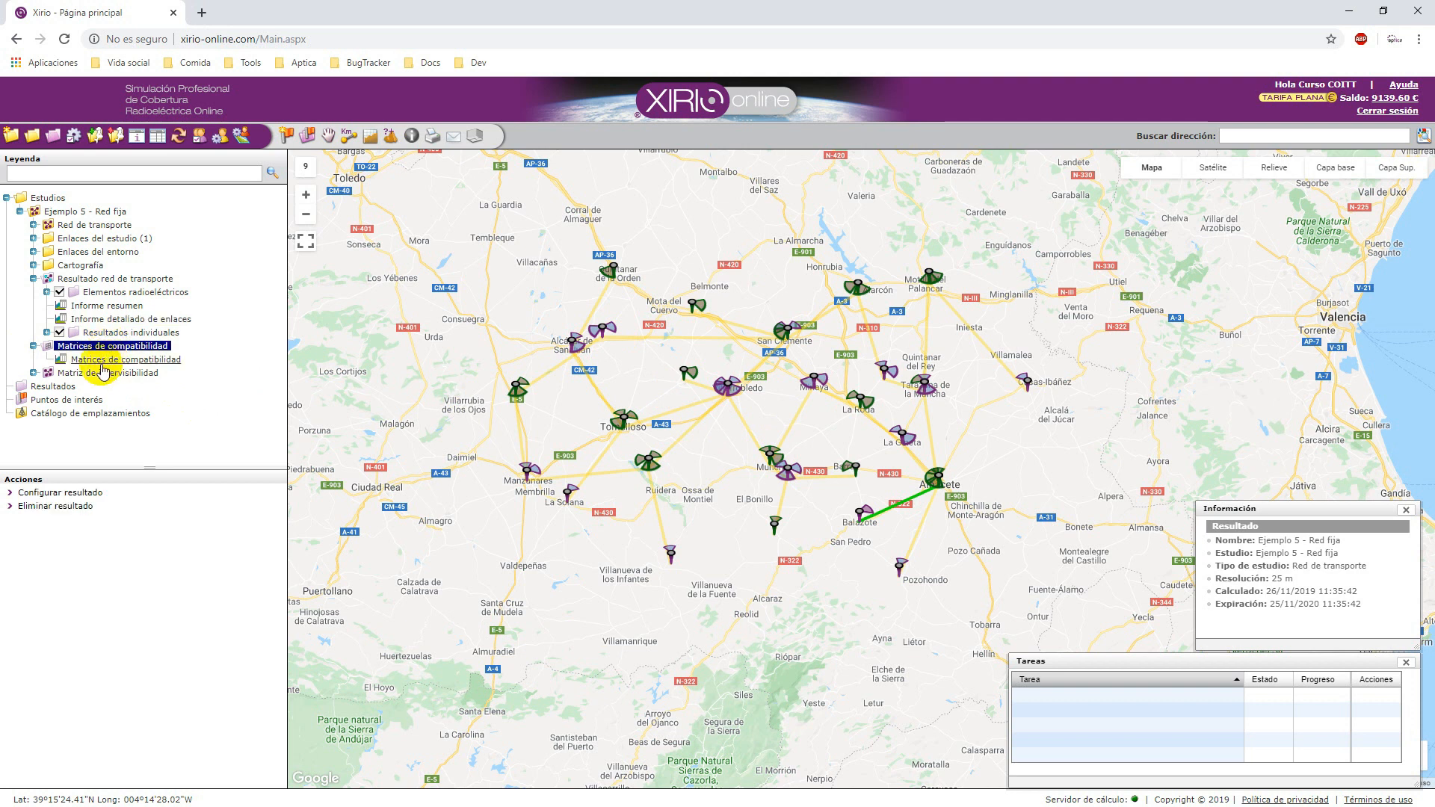
left_click(34, 372)
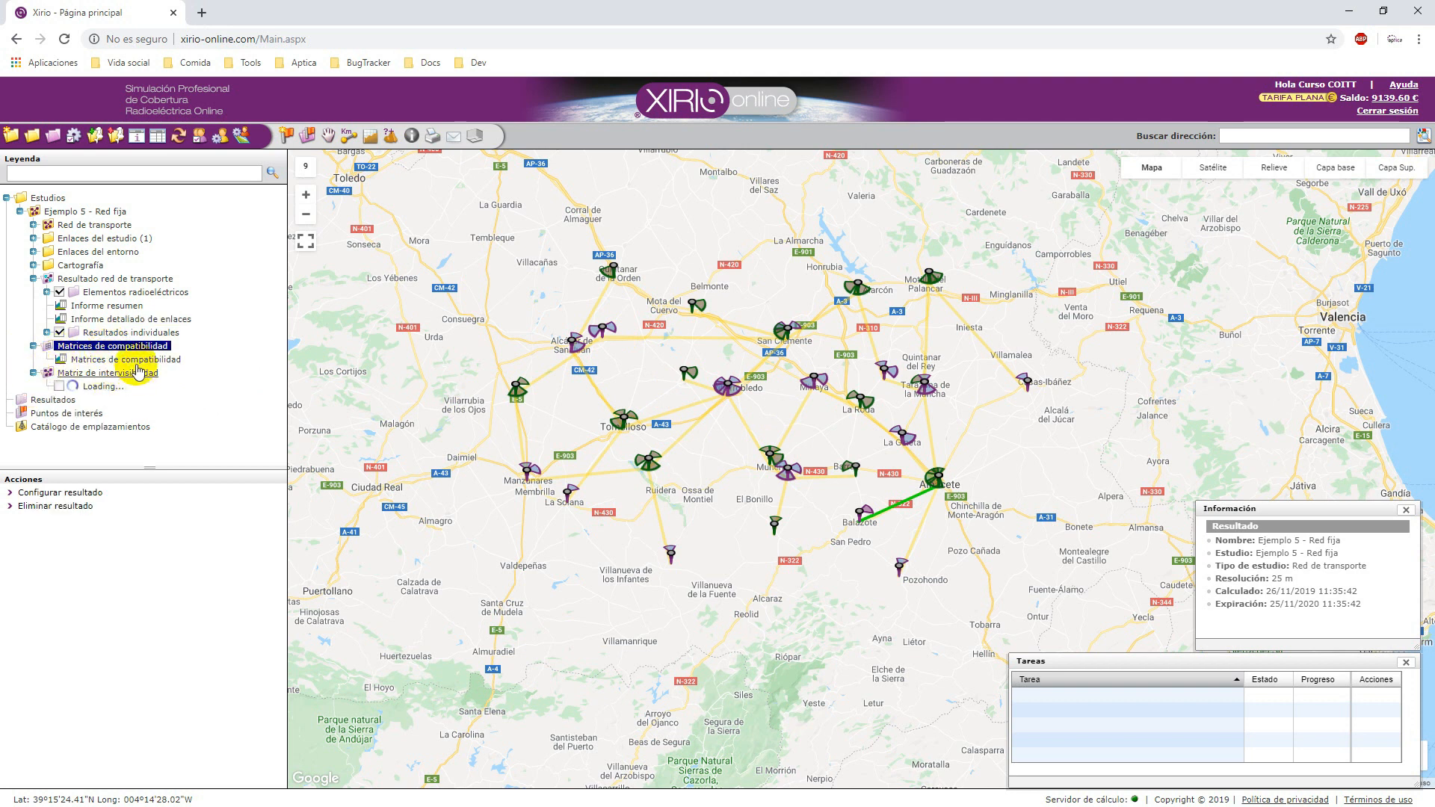
left_click(78, 373)
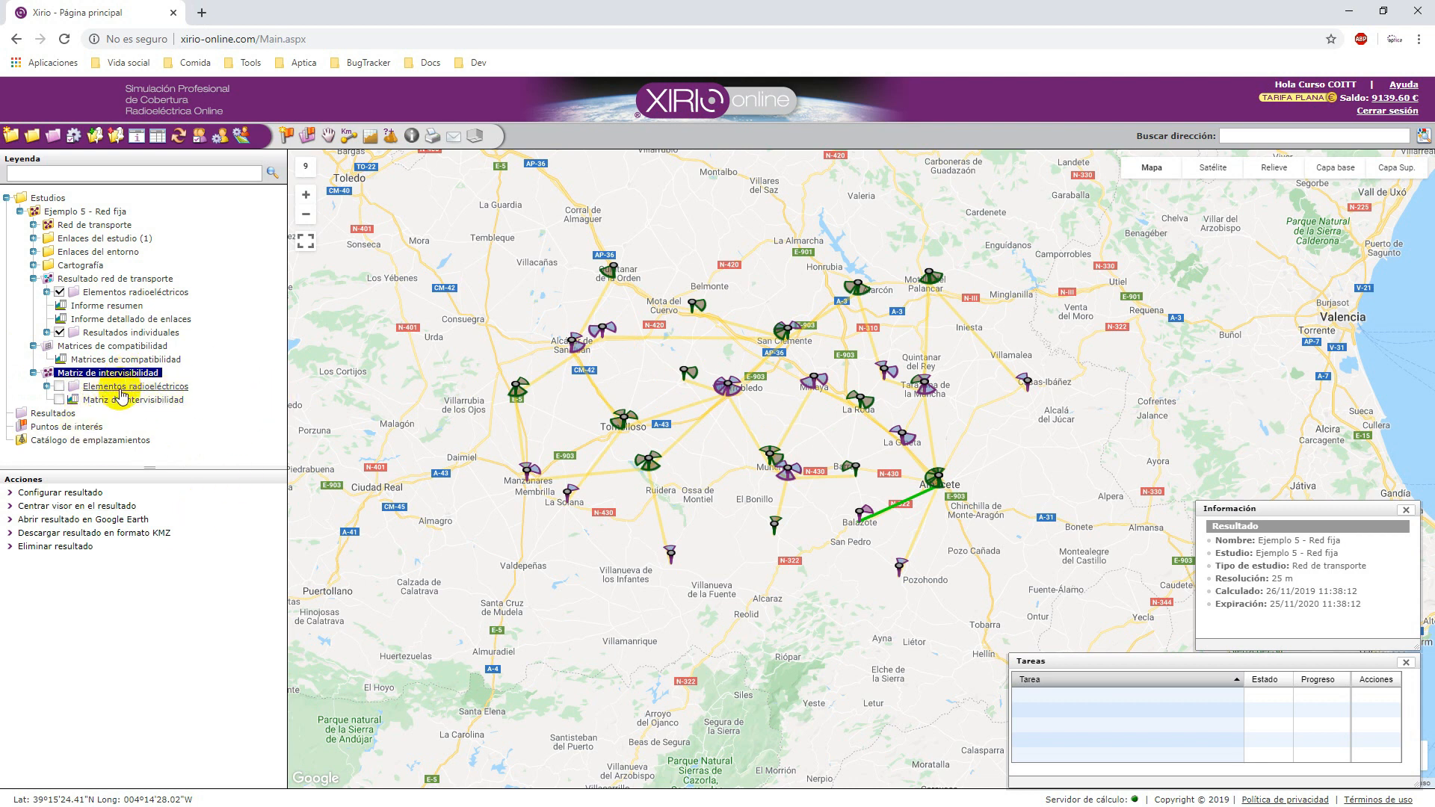
left_click(127, 402)
left_click(59, 400)
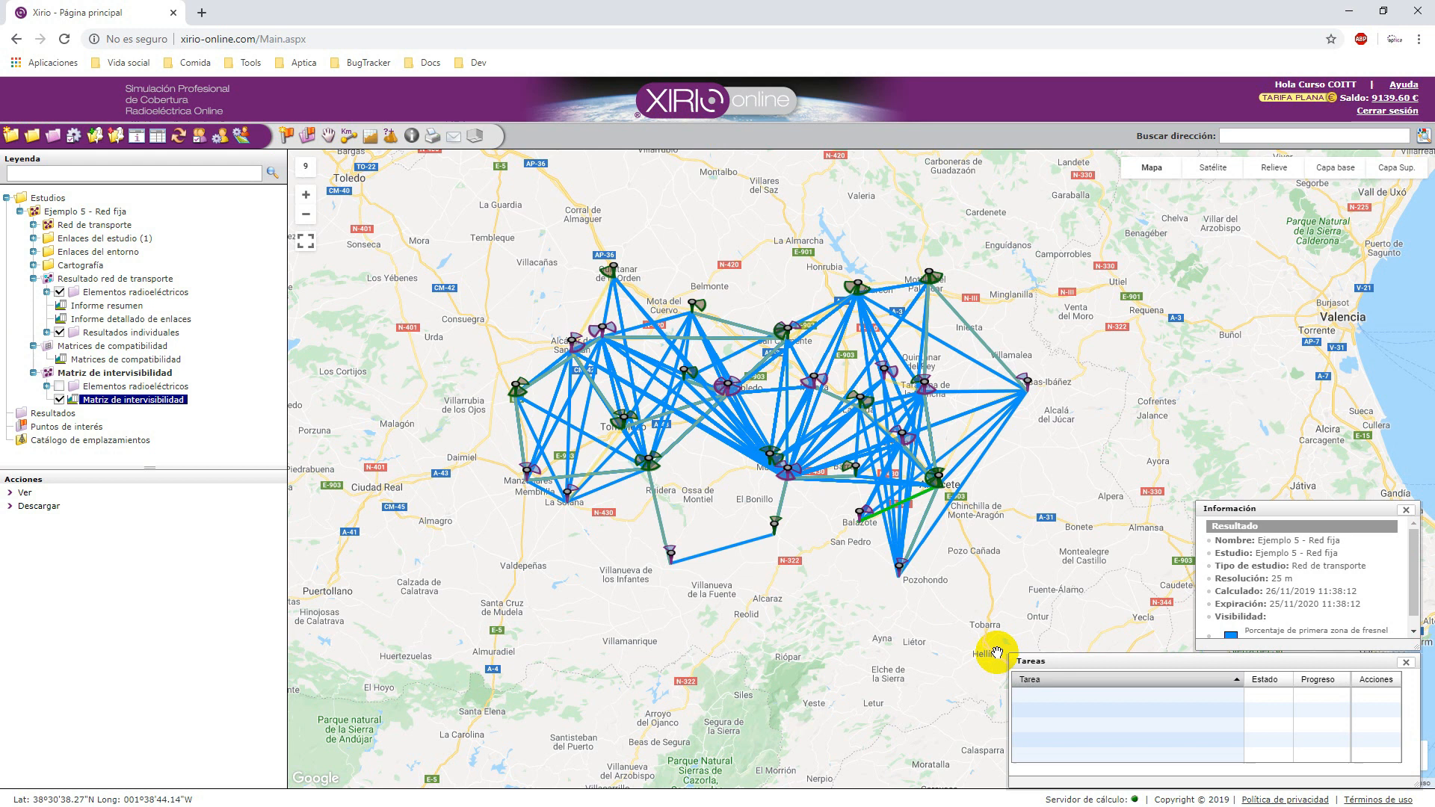
- View the intervisibility matrix table, close it, and inspect the intervisibility lines on the map around Alcázar de San Juan
left_click(26, 493)
left_click_drag(664, 305, 576, 193)
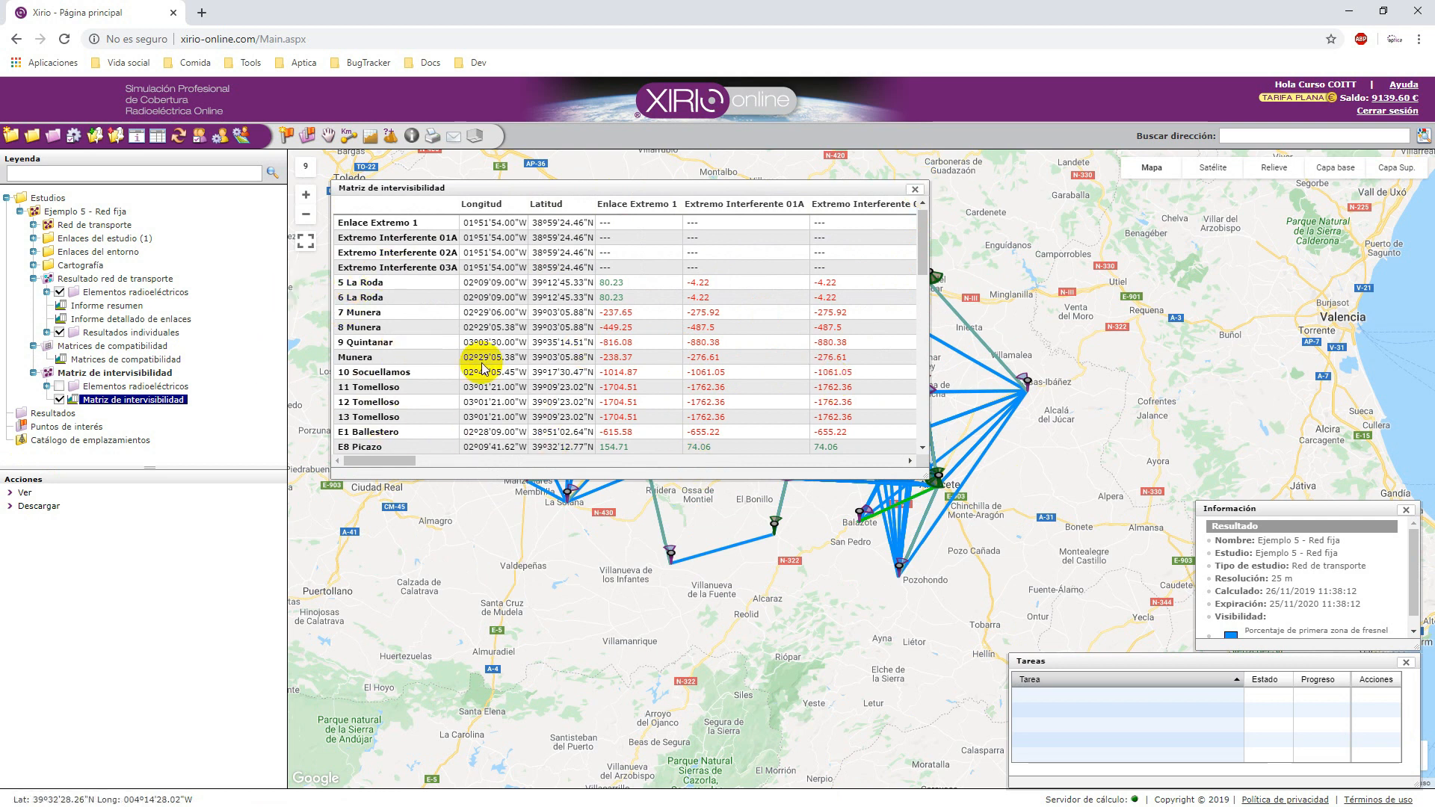
left_click(914, 190)
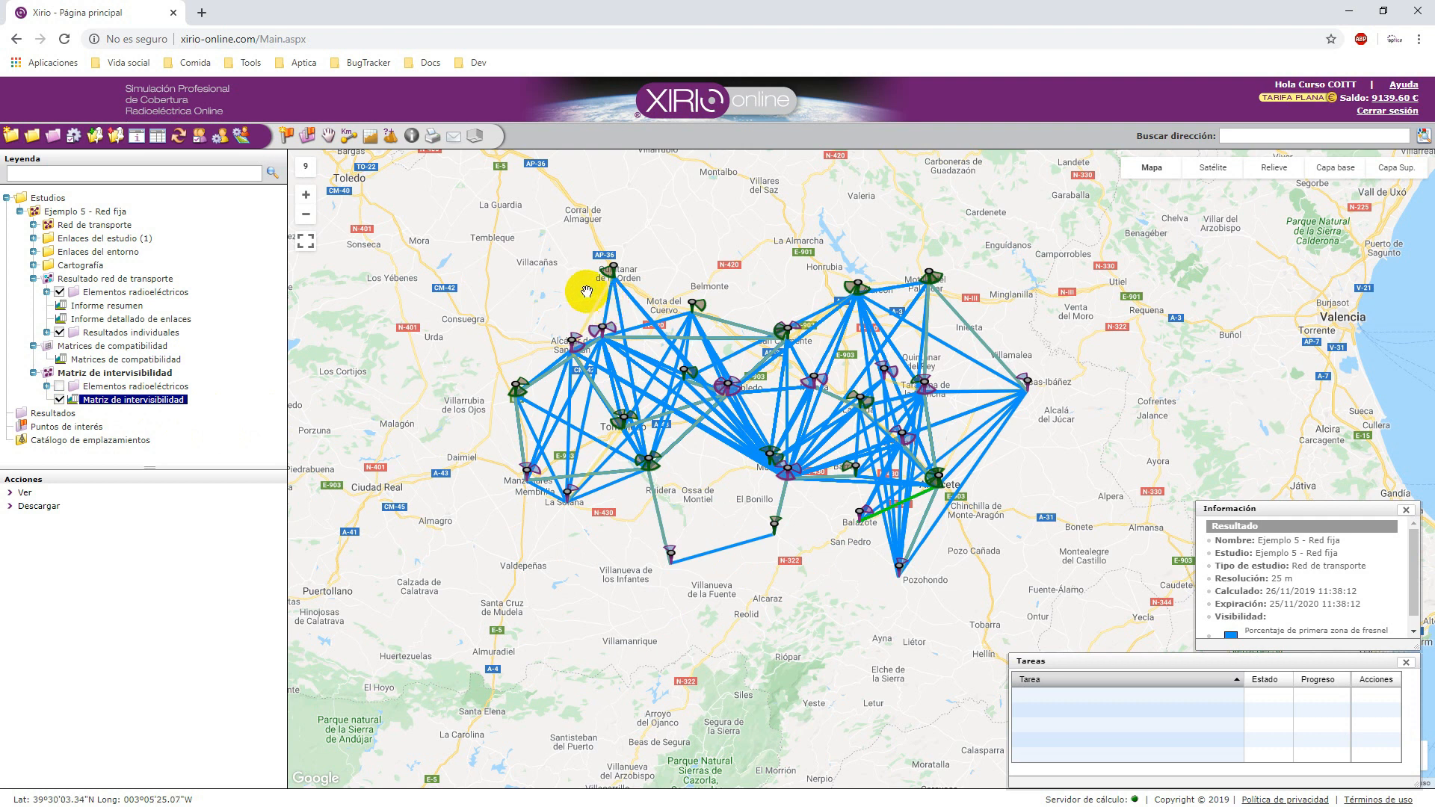
scroll(604, 338, "up", 1)
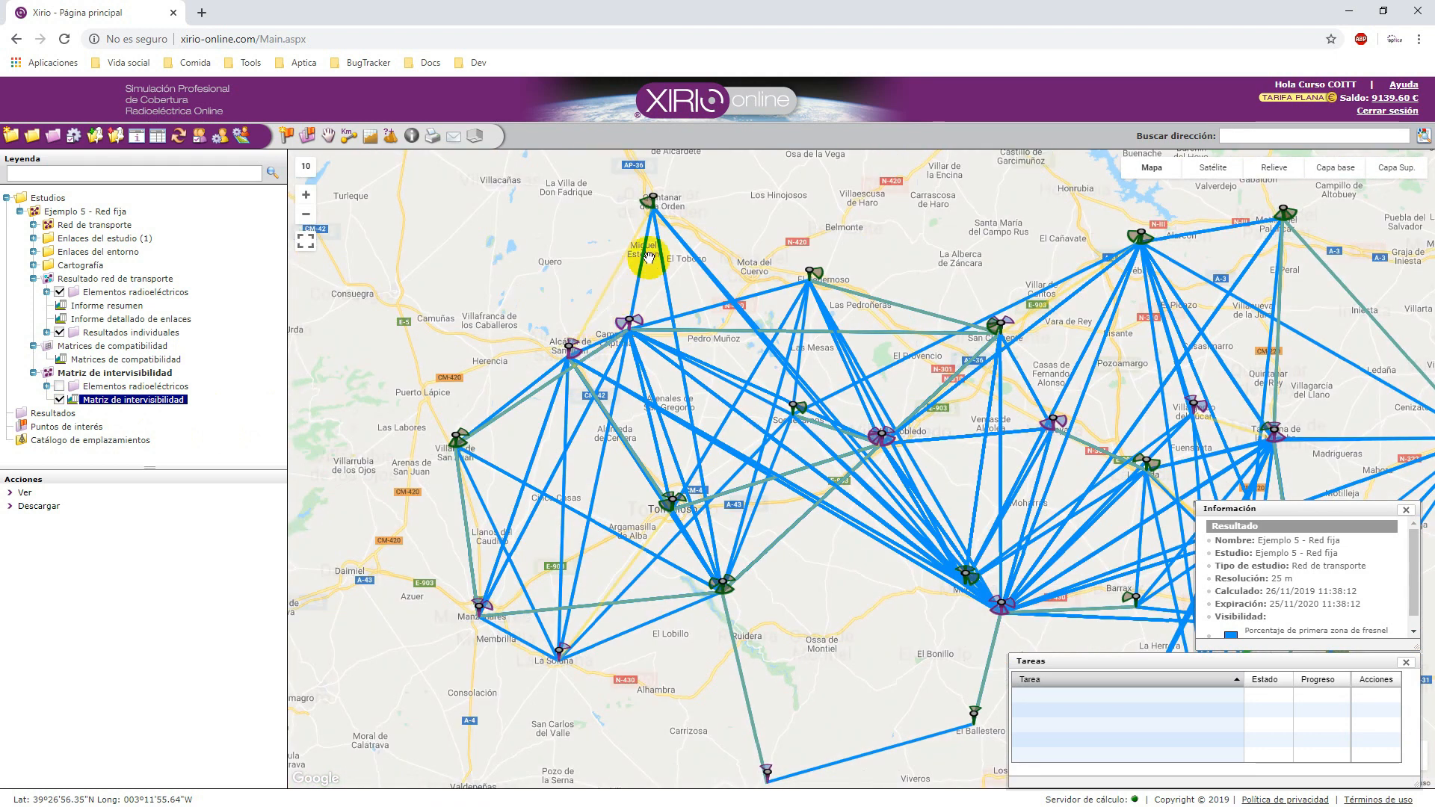
scroll(583, 302, "up", 1)
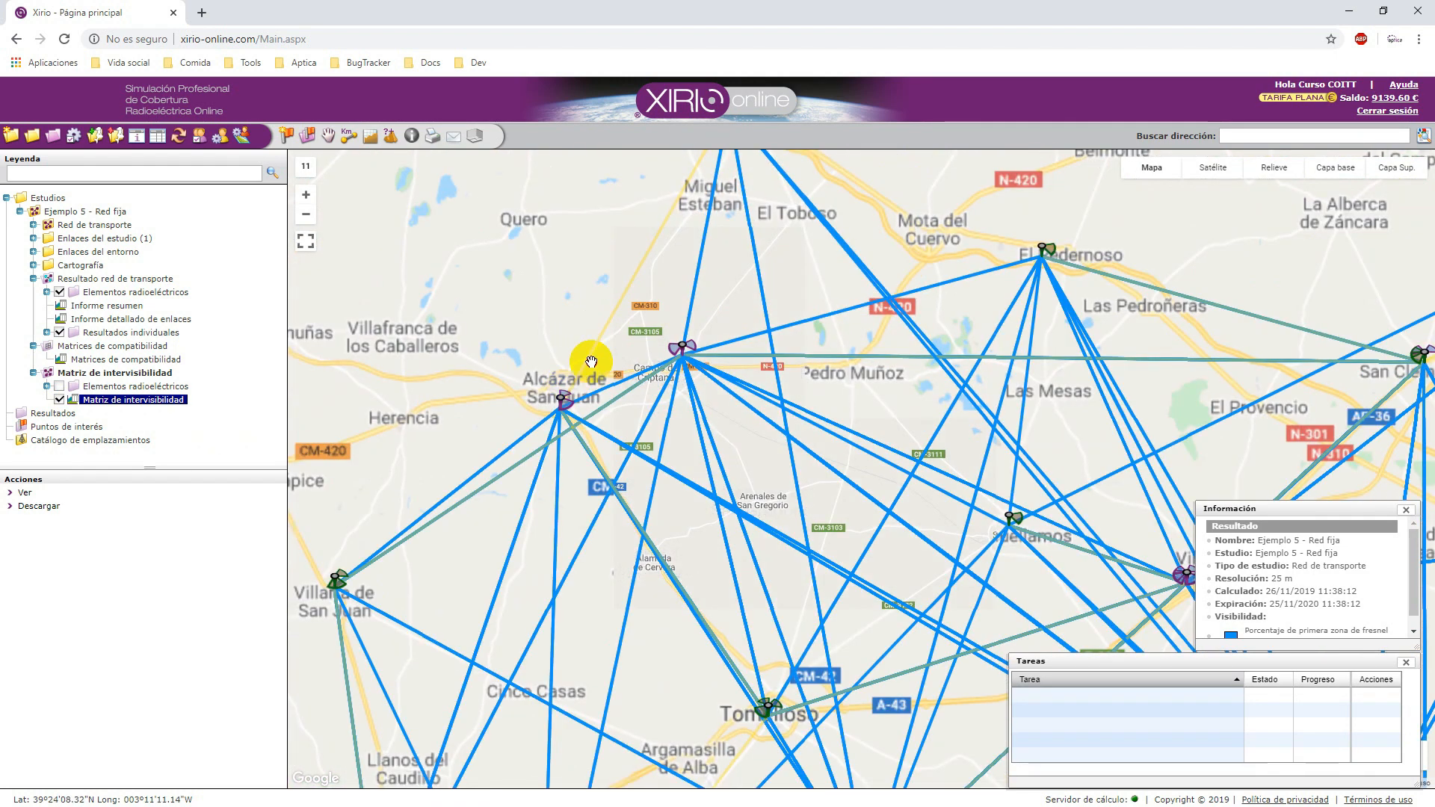
left_click_drag(585, 356, 570, 435)
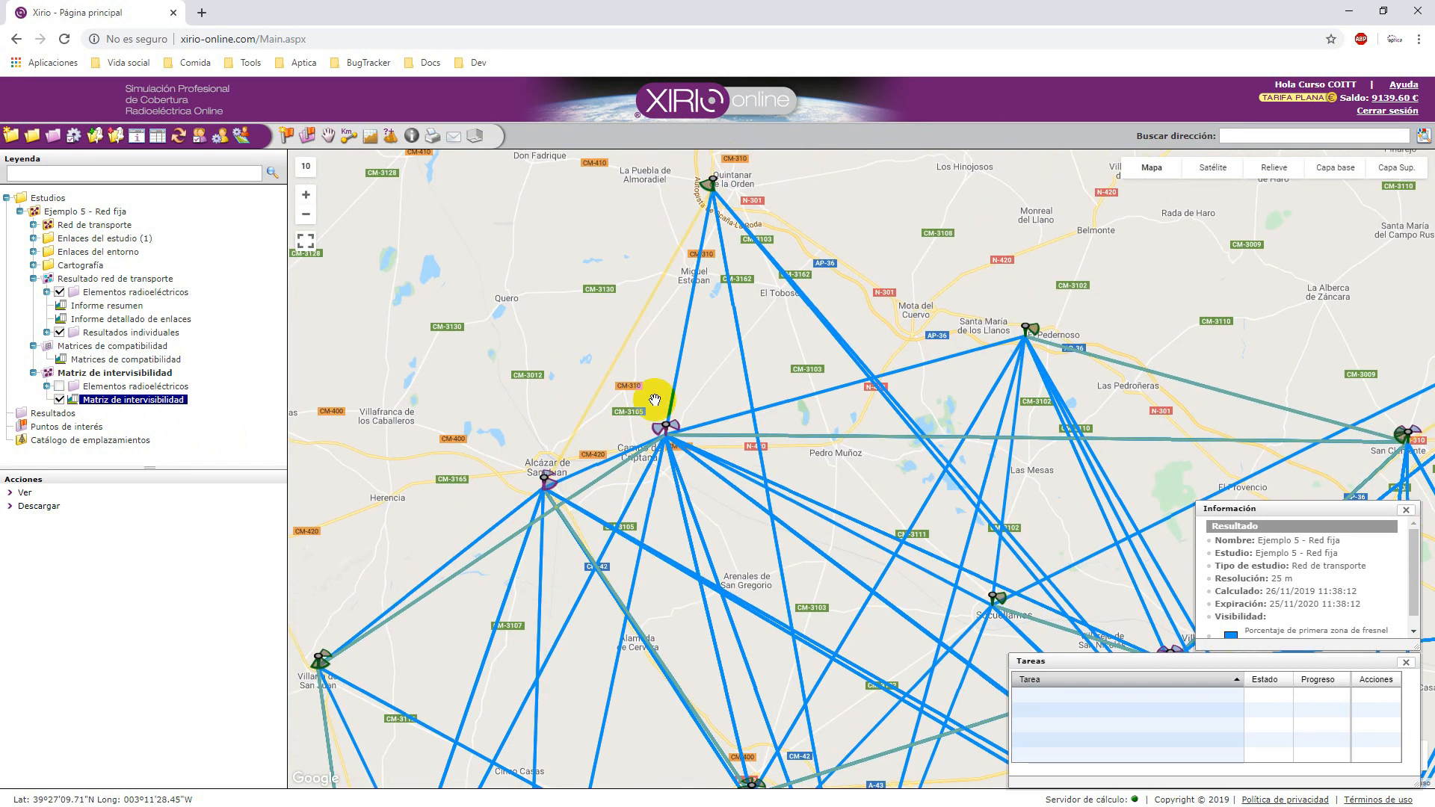
scroll(673, 381, "down", 2)
- Hide the intervisibility matrix layer, then view the compatibility matrices table and close it
left_click(108, 359)
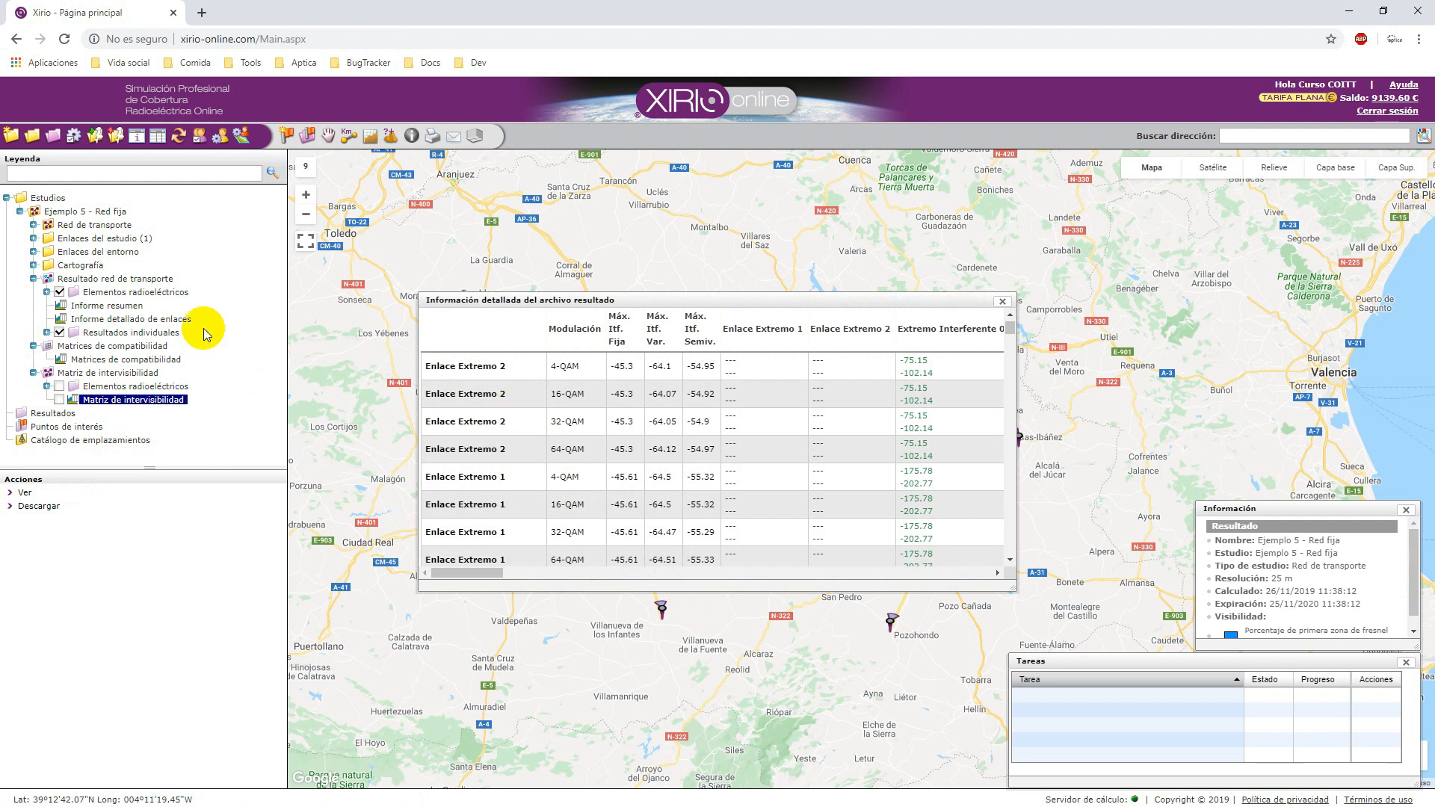
left_click(1002, 302)
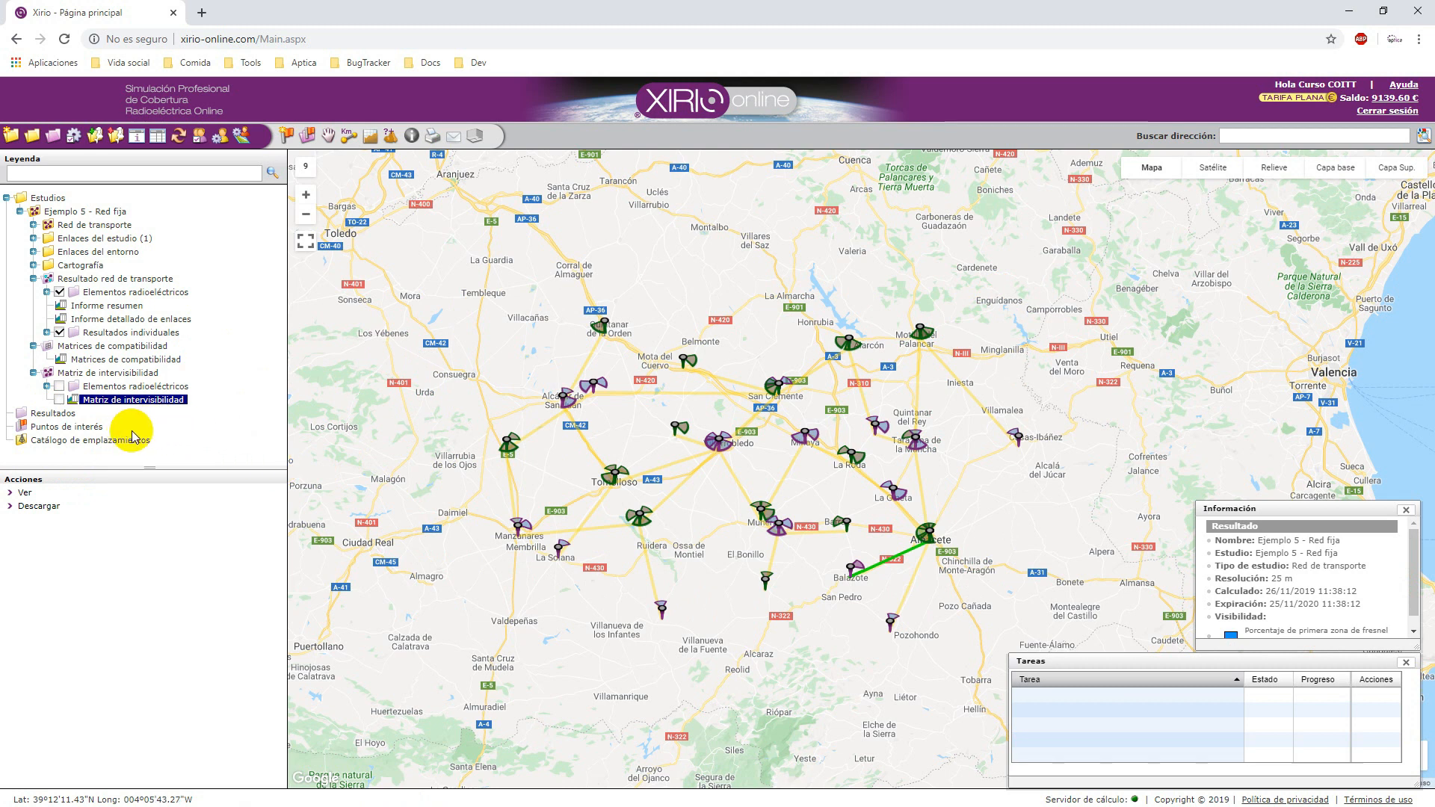
- Expand the study links down to the calculated Enlace result and open its interference report
left_click(33, 225)
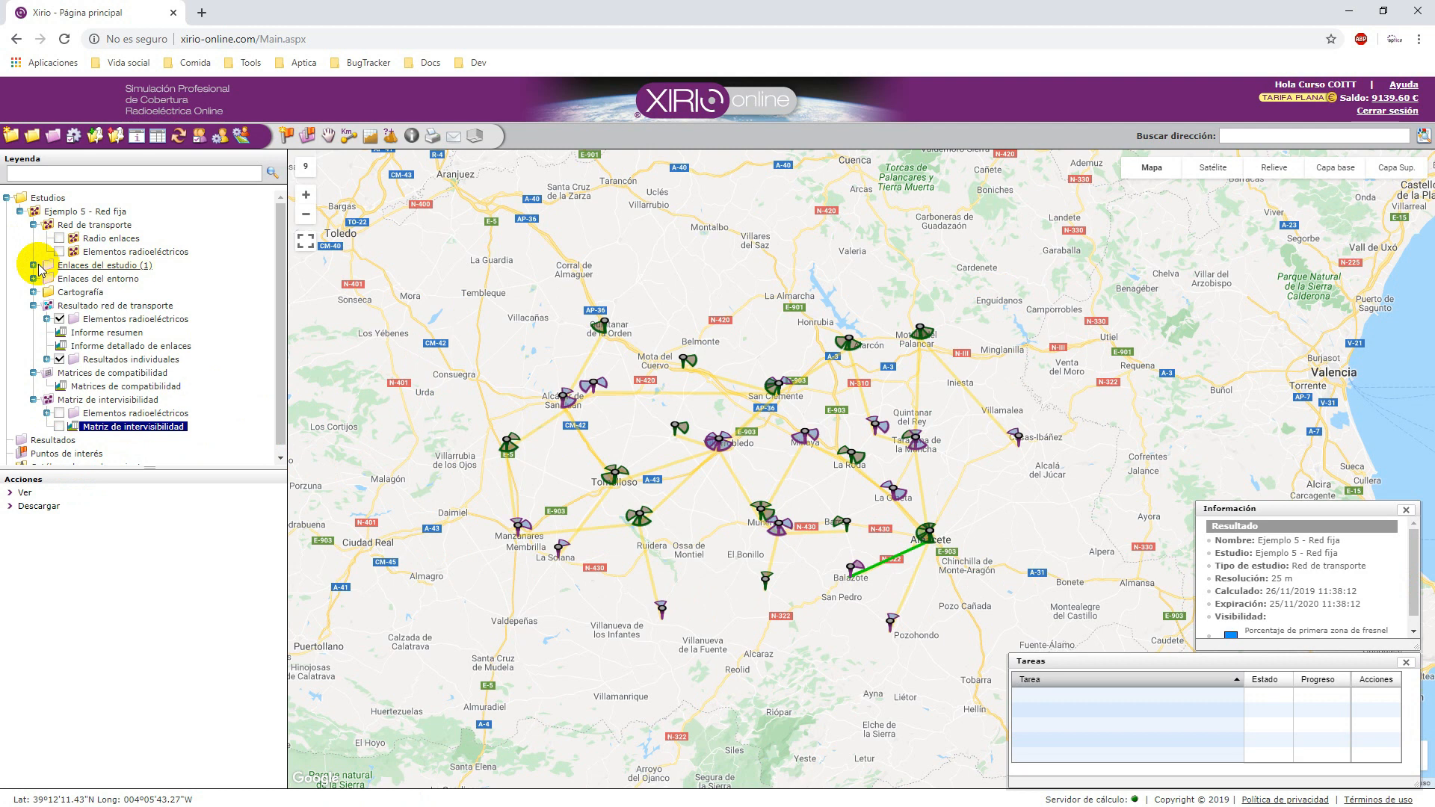
left_click(33, 265)
left_click(47, 280)
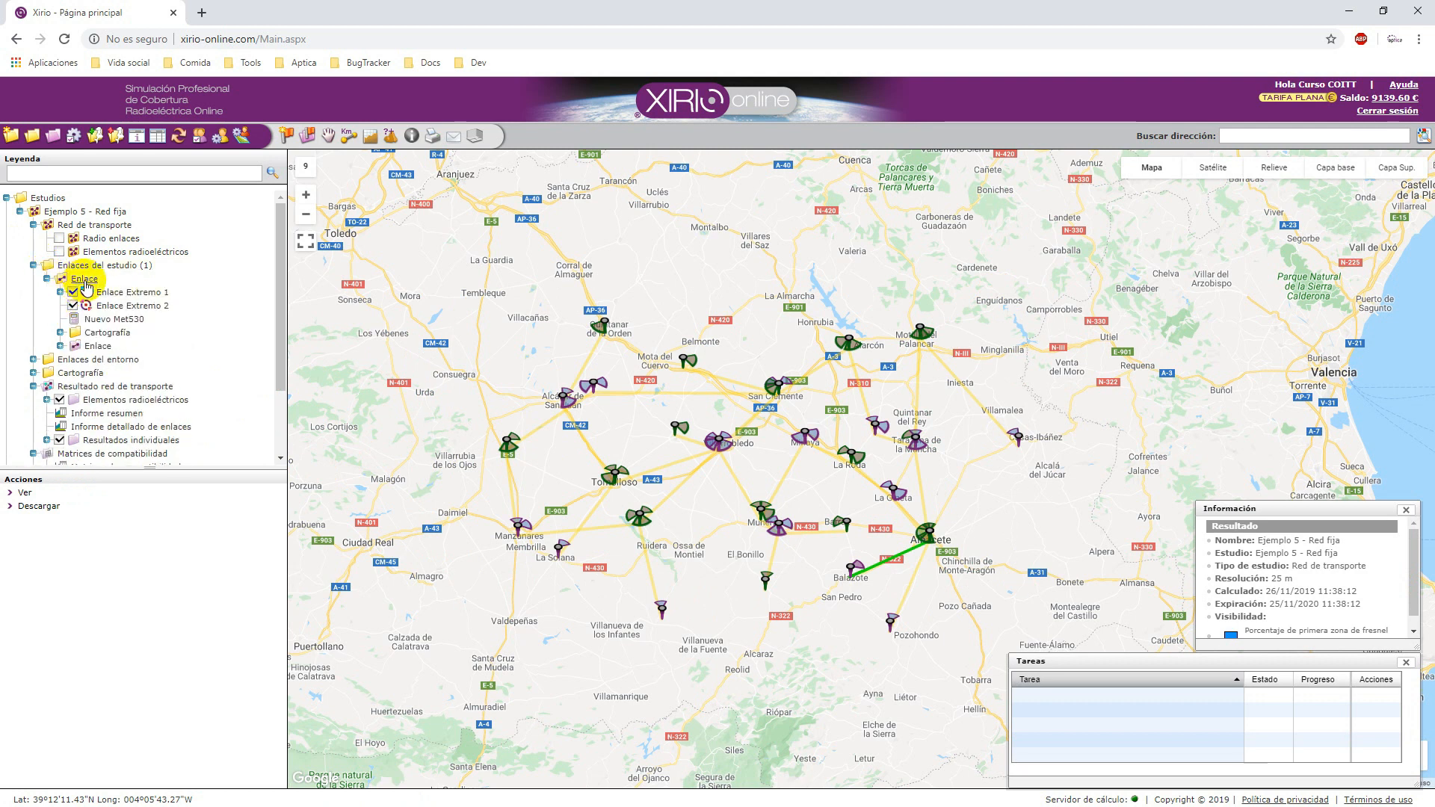
left_click(59, 345)
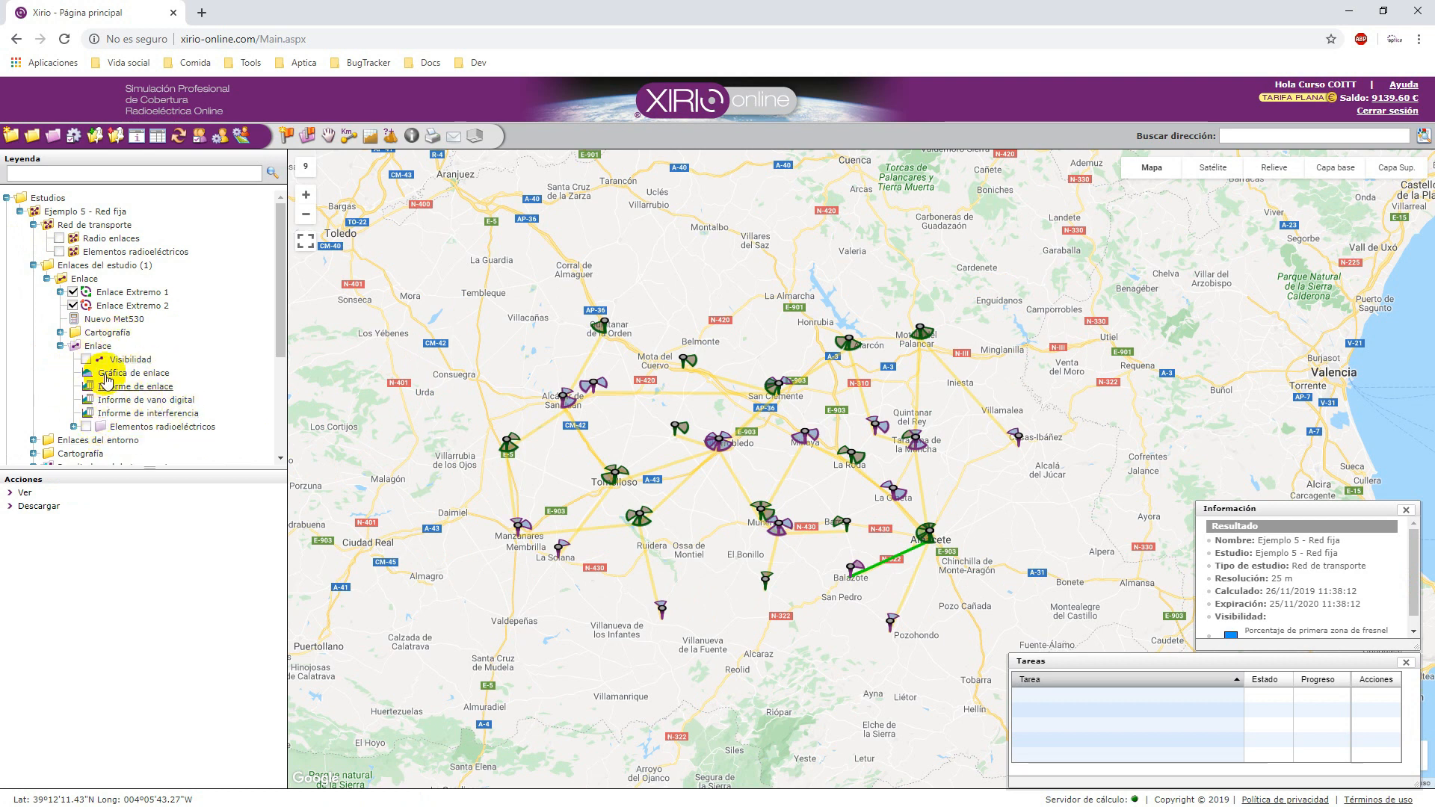
left_click(128, 415)
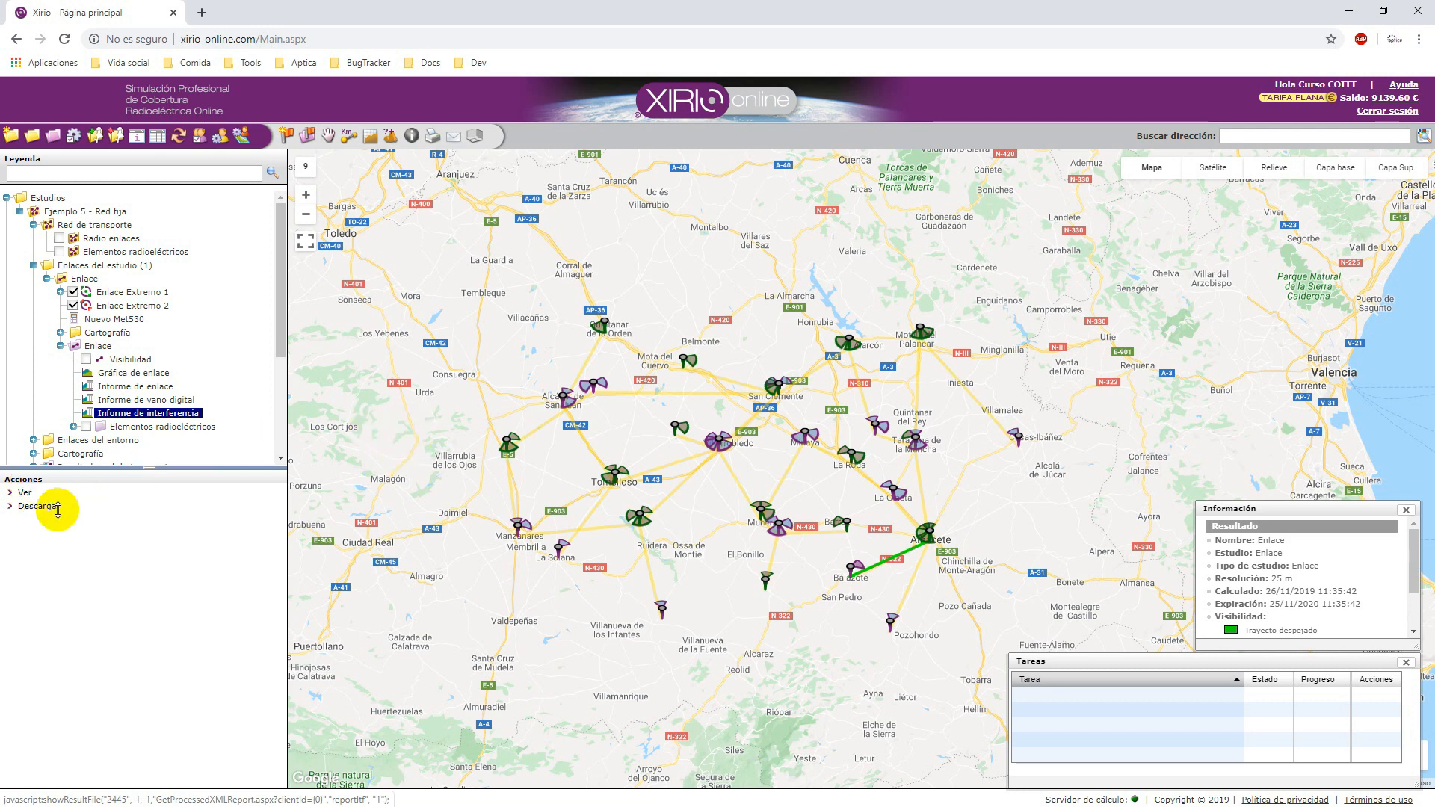
left_click(24, 504)
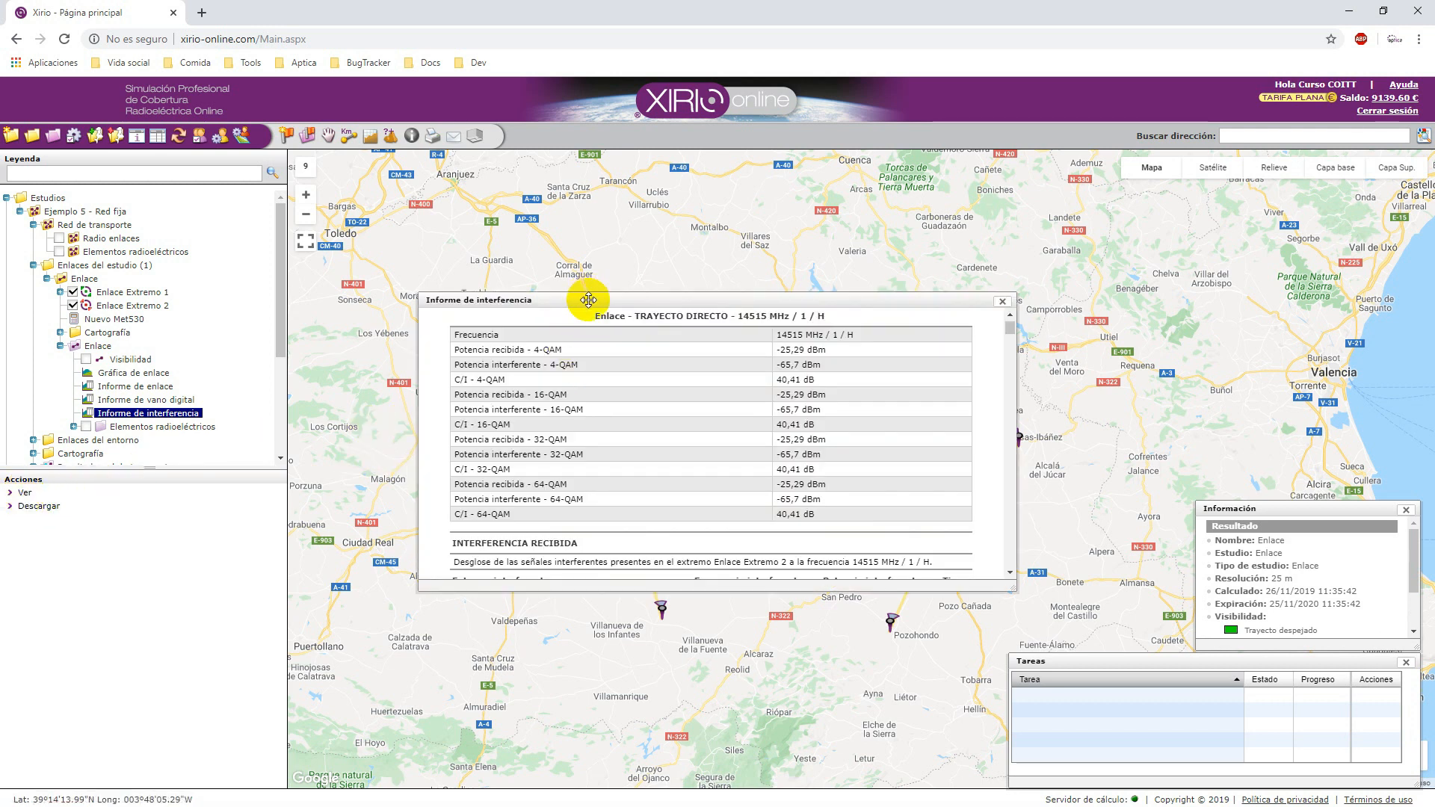
- Enlarge the interference report and examine the C/I values per modulation and the Interferencia recibida breakdown, including interferer types
left_click_drag(589, 300, 526, 183)
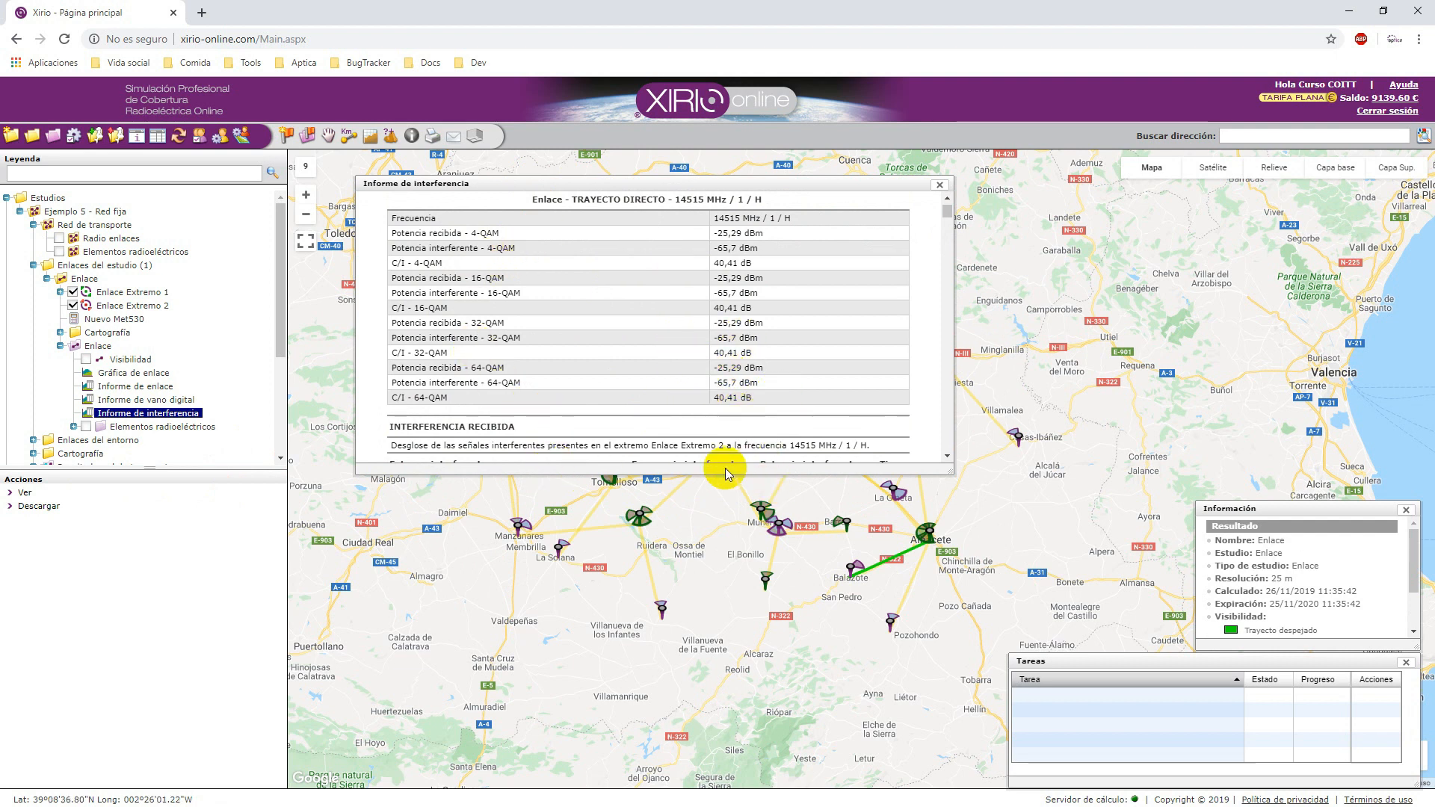
left_click(945, 497)
left_click_drag(945, 497, 964, 743)
left_click_drag(378, 423, 503, 424)
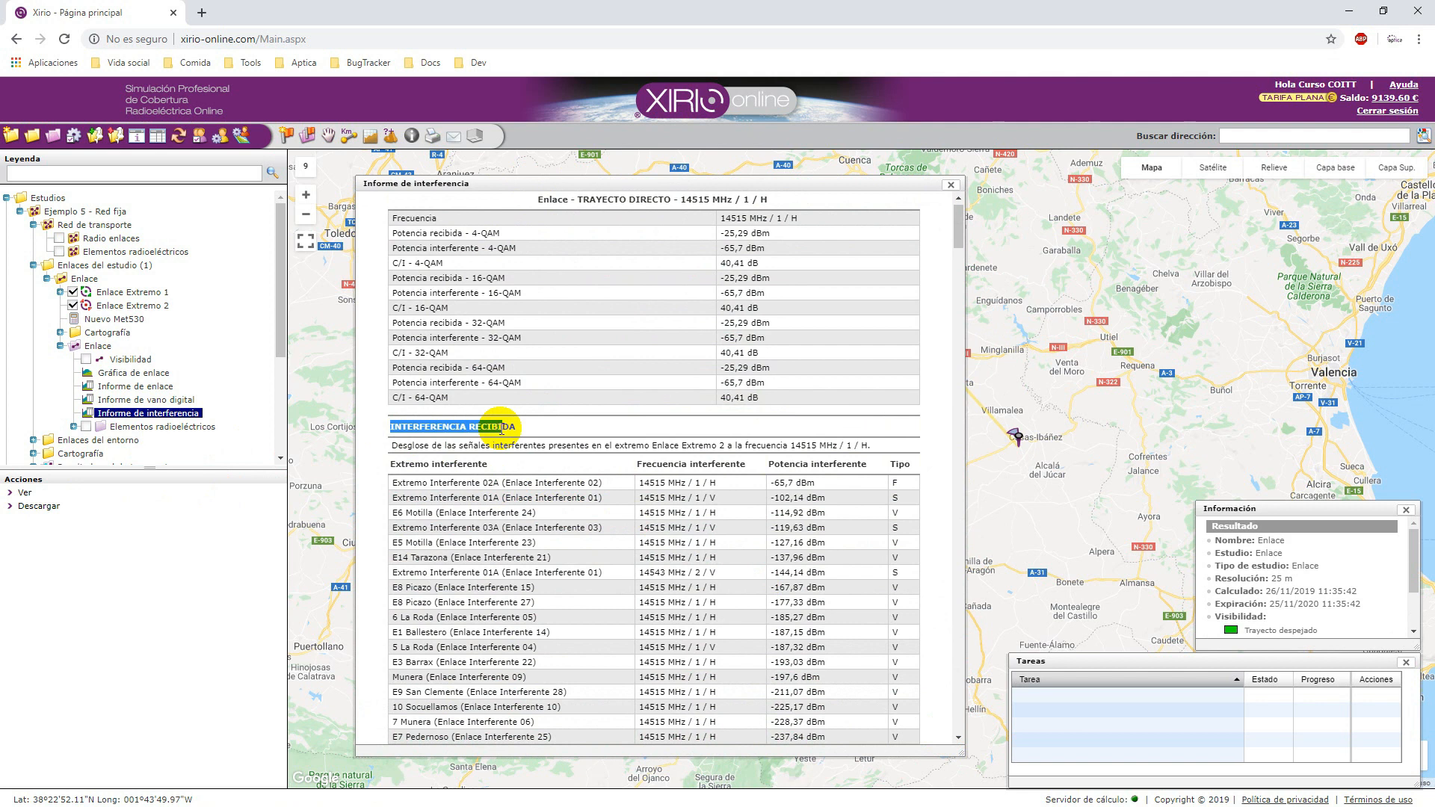
scroll(467, 472, "down", 5)
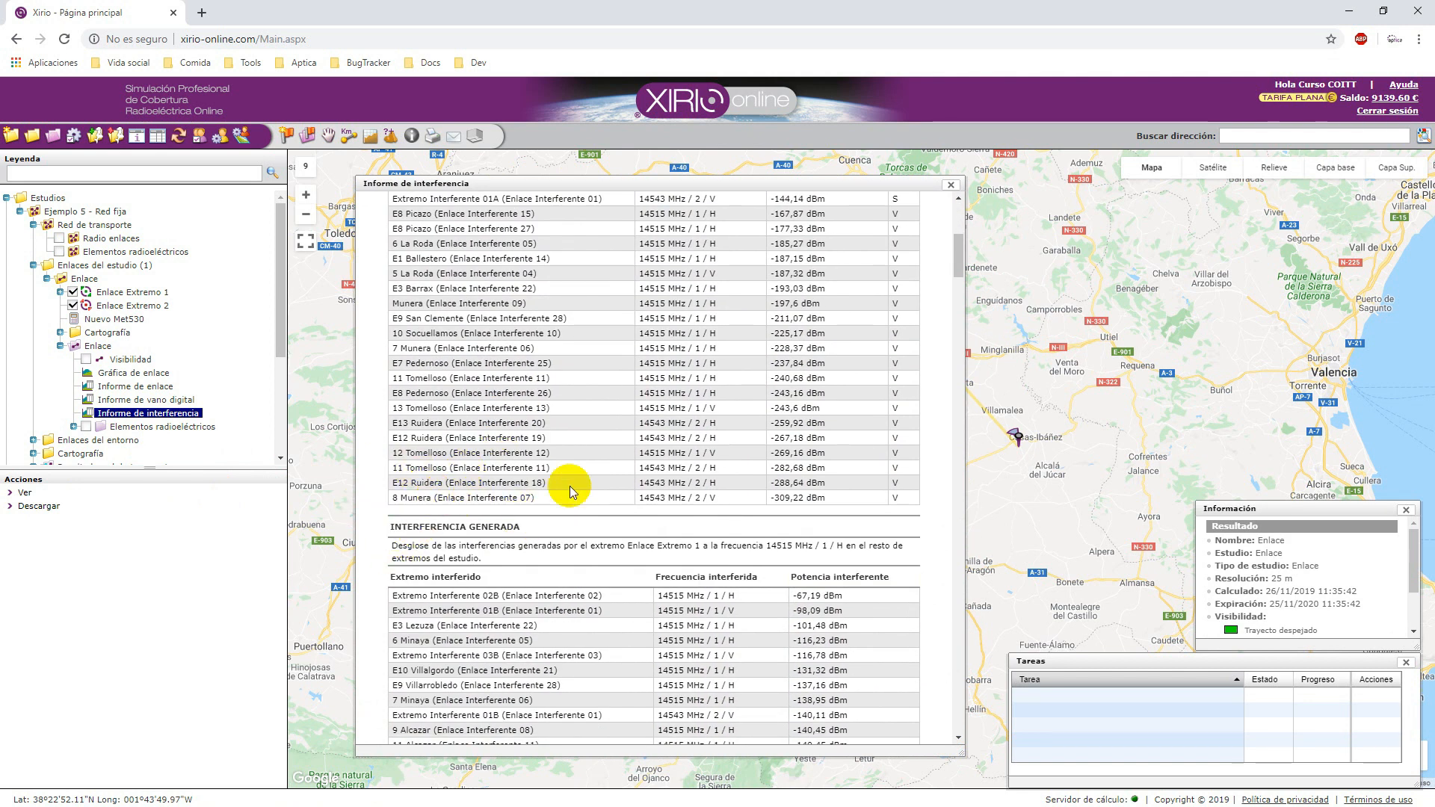
scroll(602, 500, "up", 5)
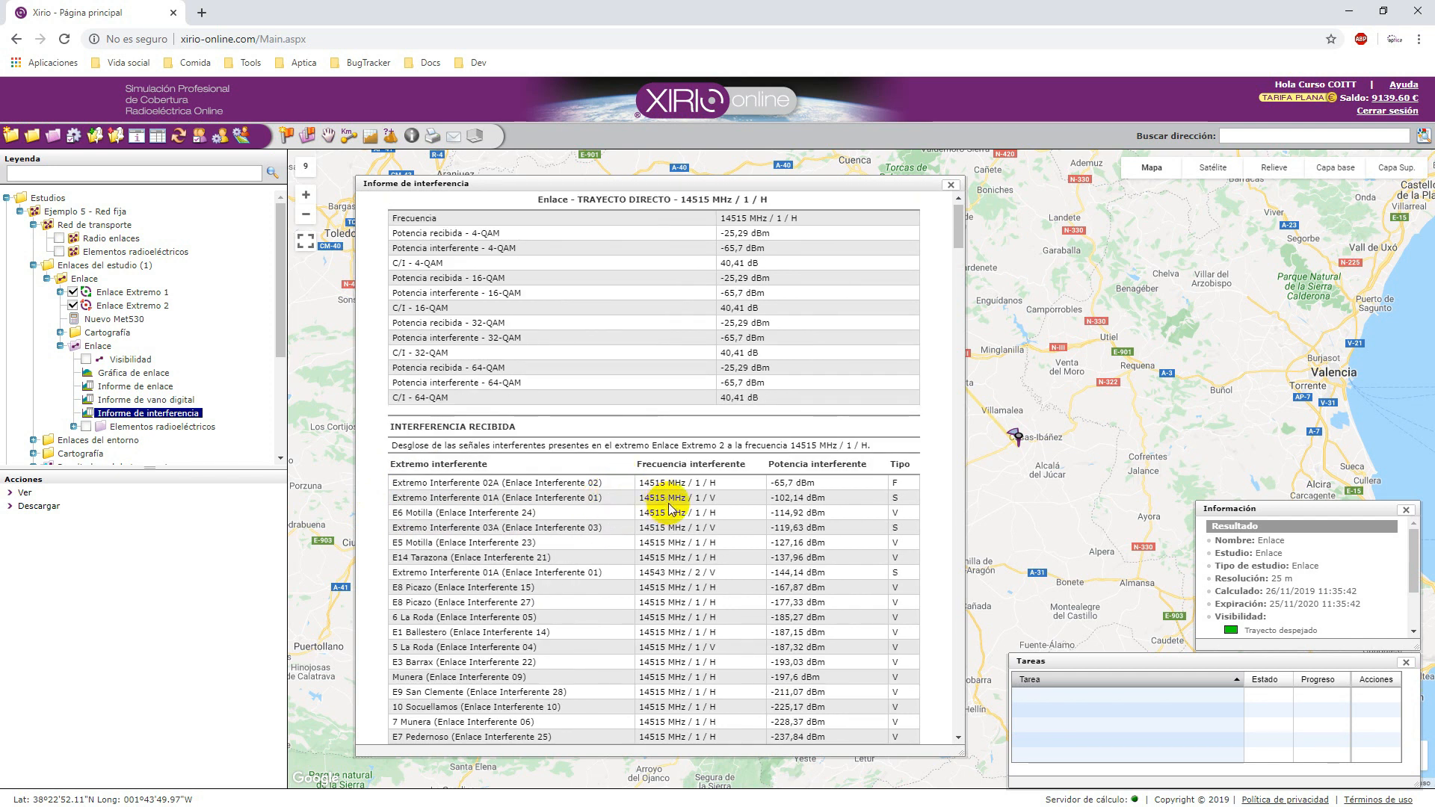
scroll(670, 498, "up", 1)
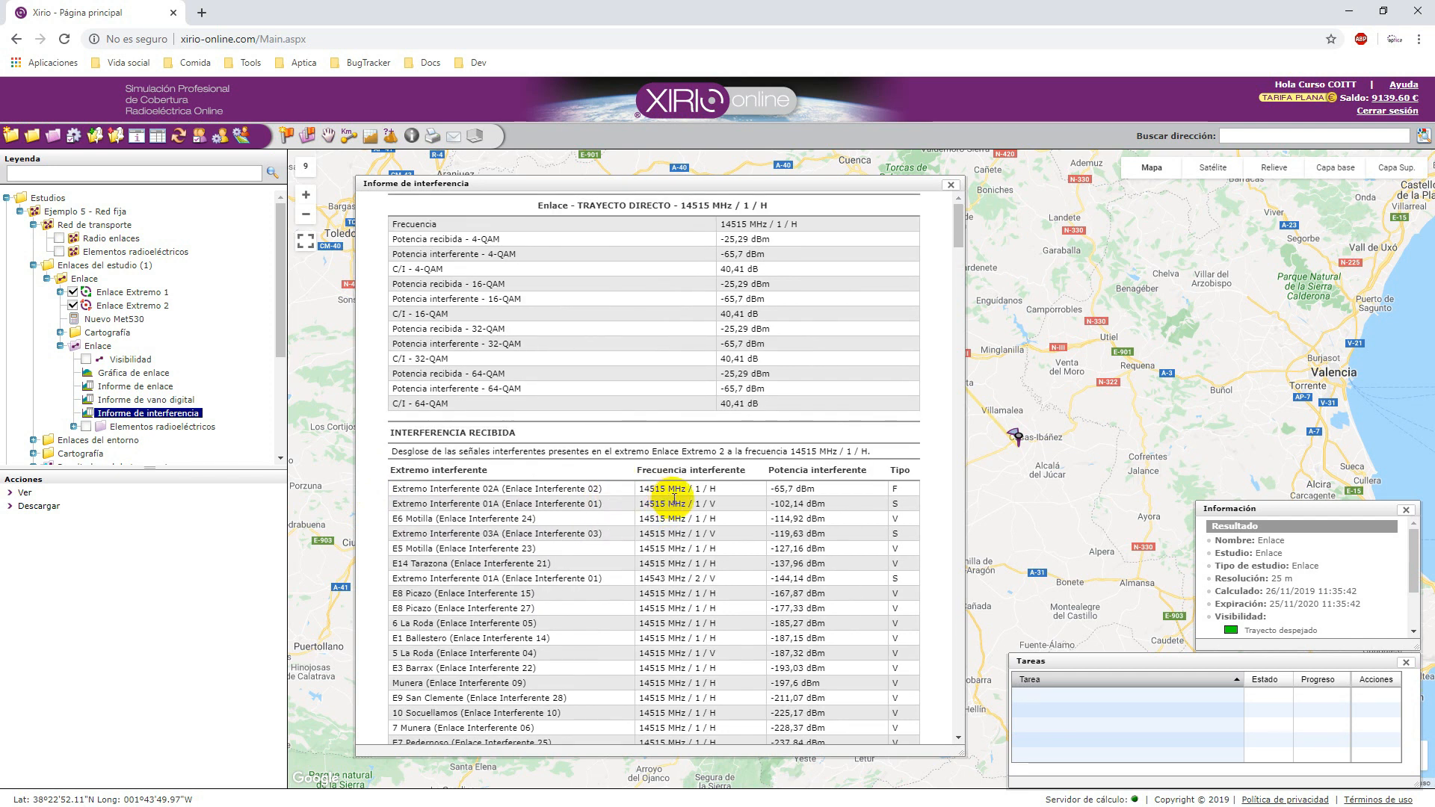
scroll(674, 499, "down", 1)
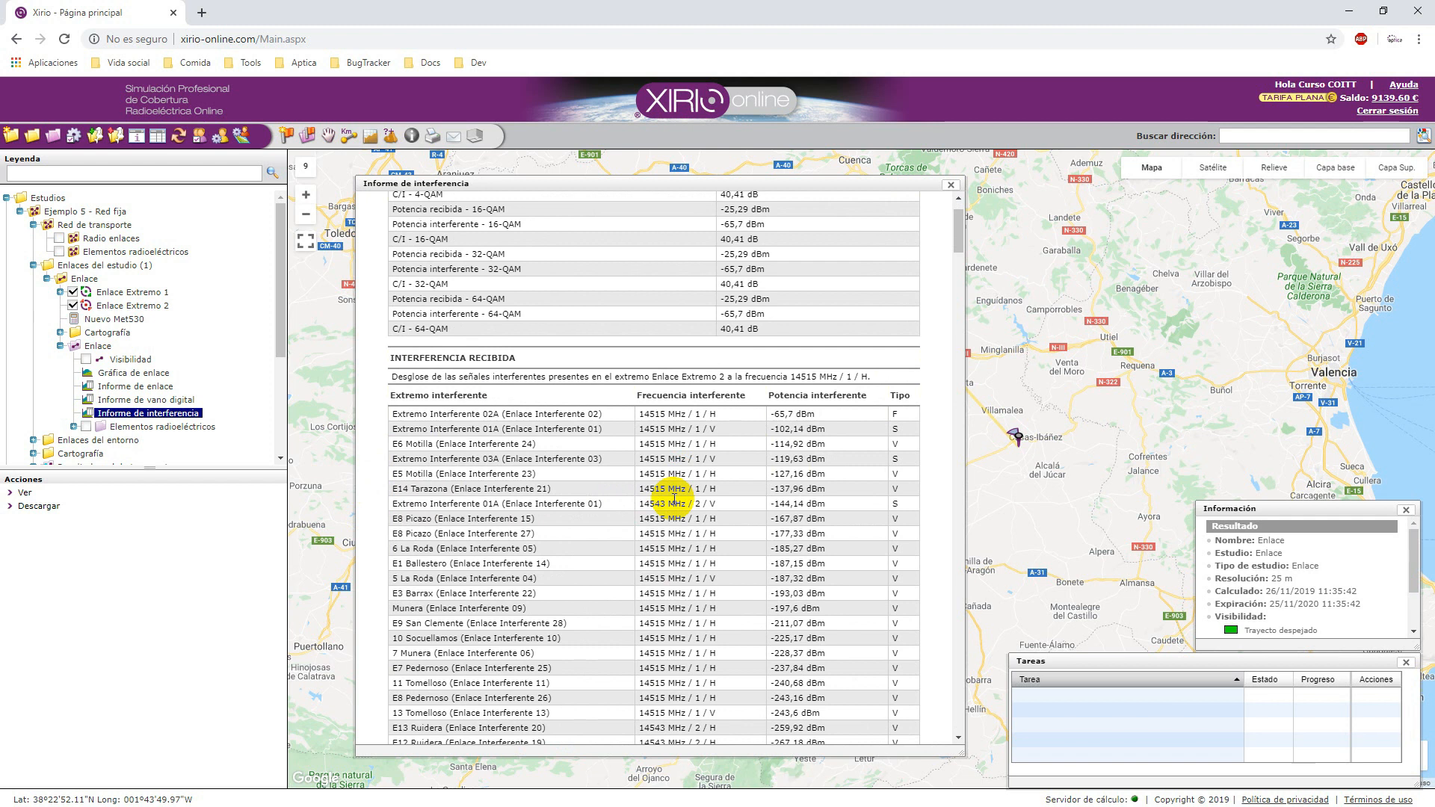
left_click_drag(377, 358, 545, 361)
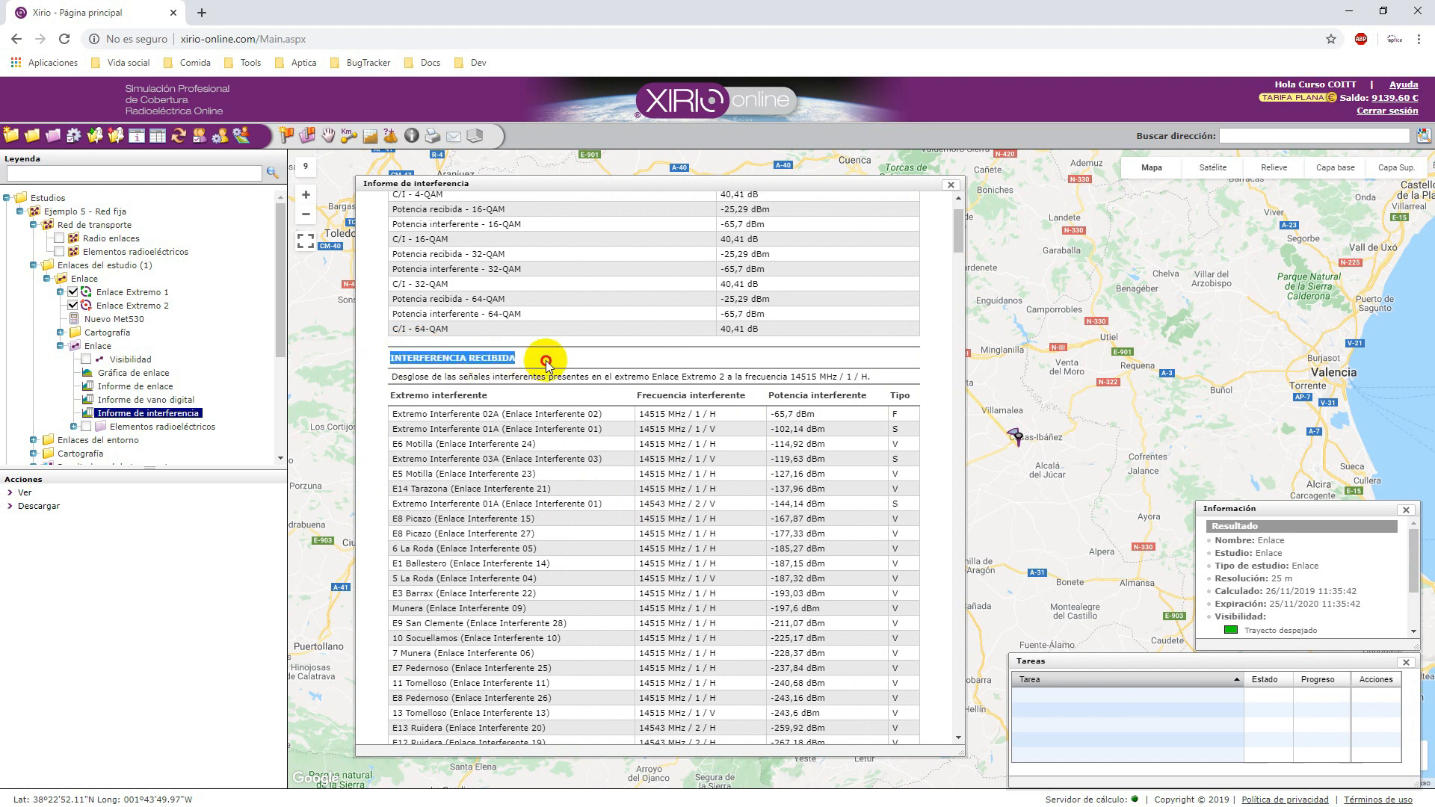
scroll(538, 534, "down", 7)
scroll(458, 441, "up", 6)
left_click(490, 453)
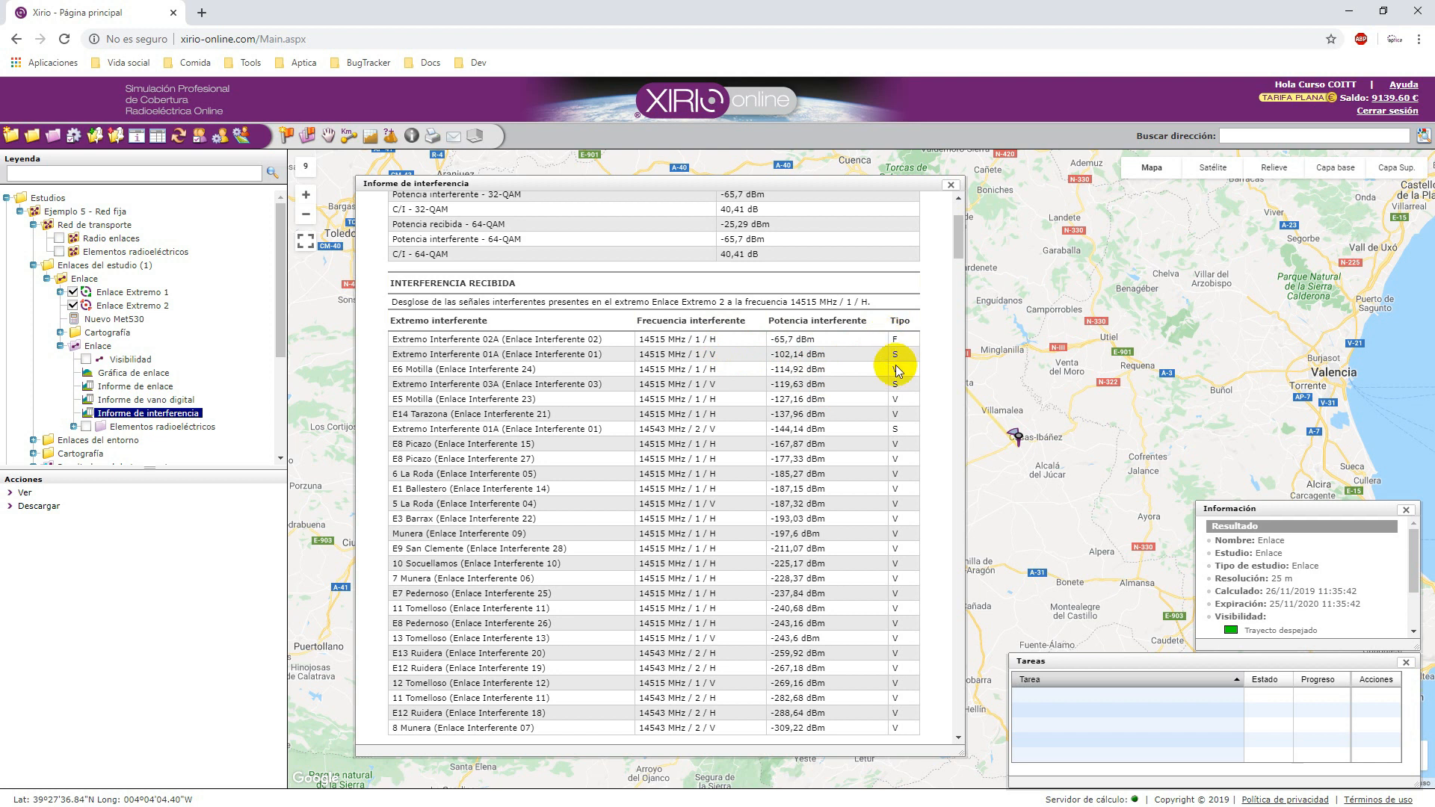
- Examine the Interferencia generada section of the interference report and close the report
scroll(508, 419, "down", 6)
scroll(512, 408, "up", 1)
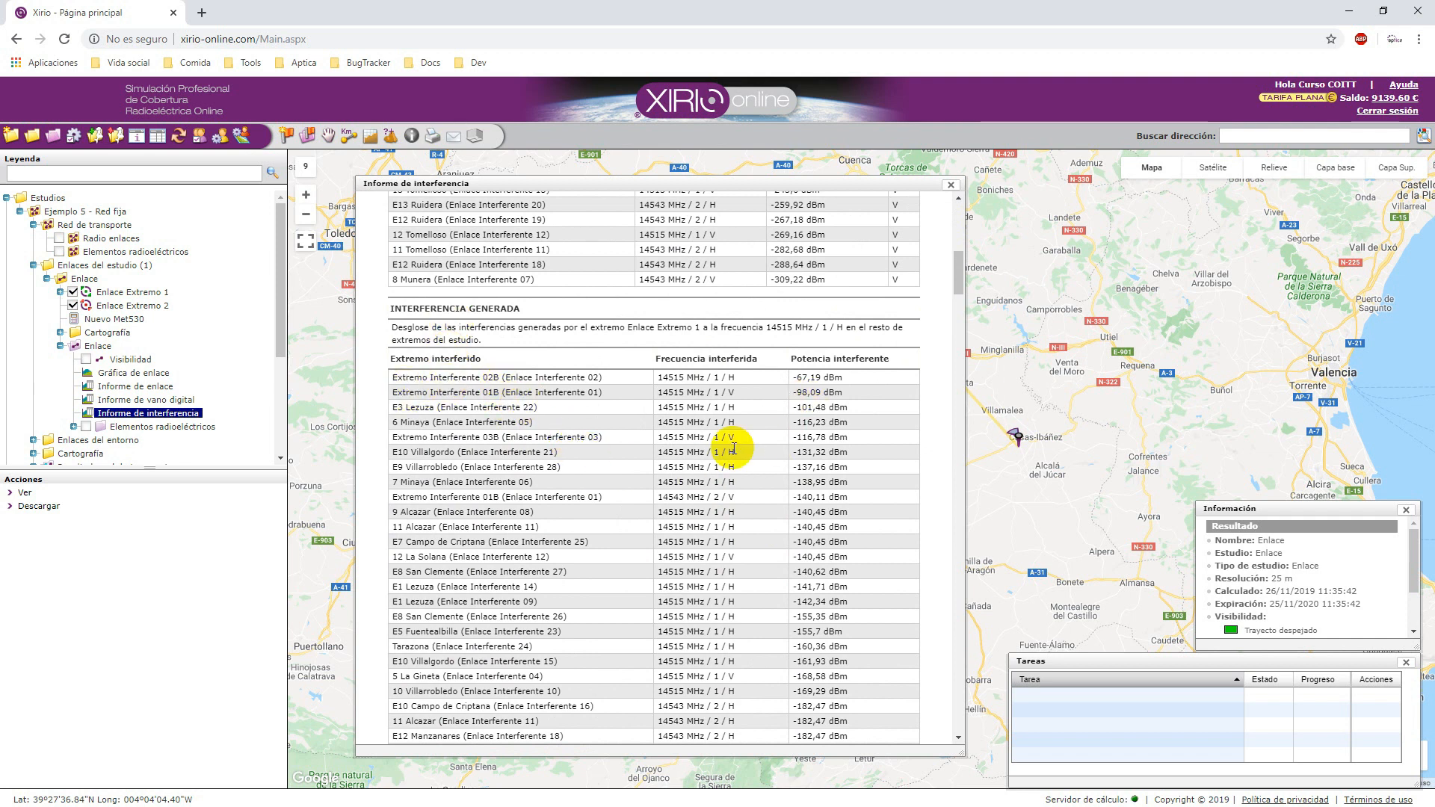
left_click(951, 185)
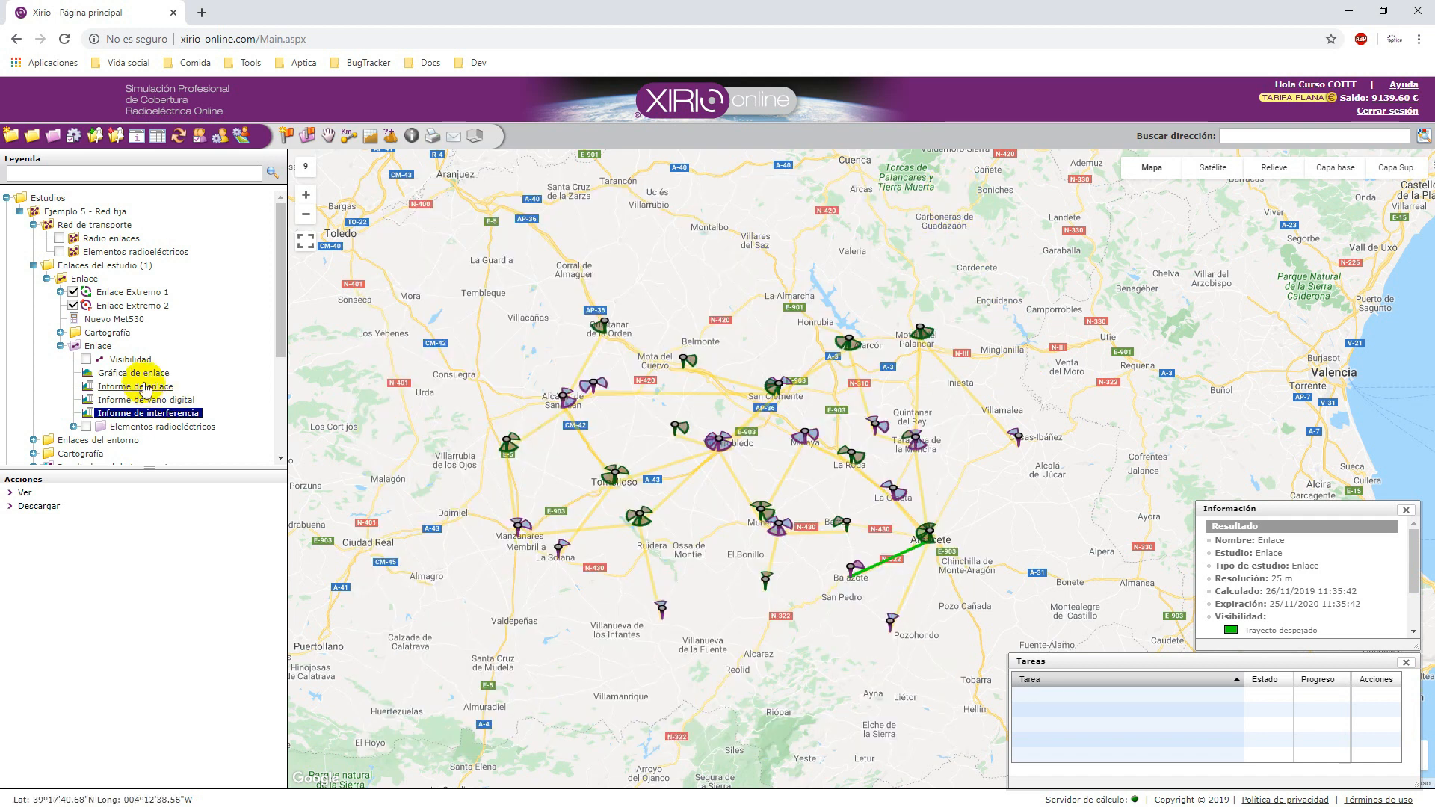
- Open the common modifications for Ejemplo 5 - Red fija, review the source study parameters that can be copied, and cancel
left_click(107, 222)
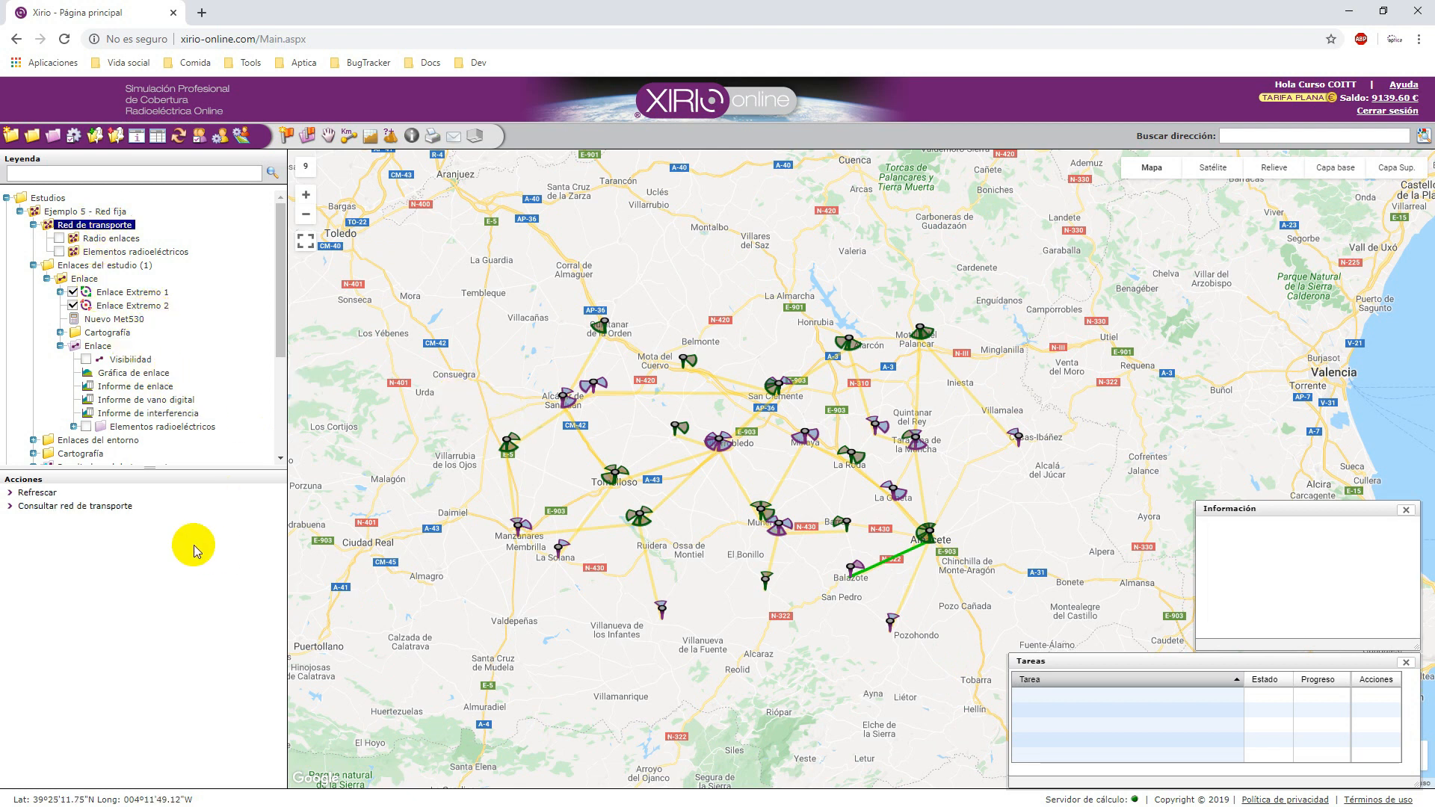
left_click(86, 214)
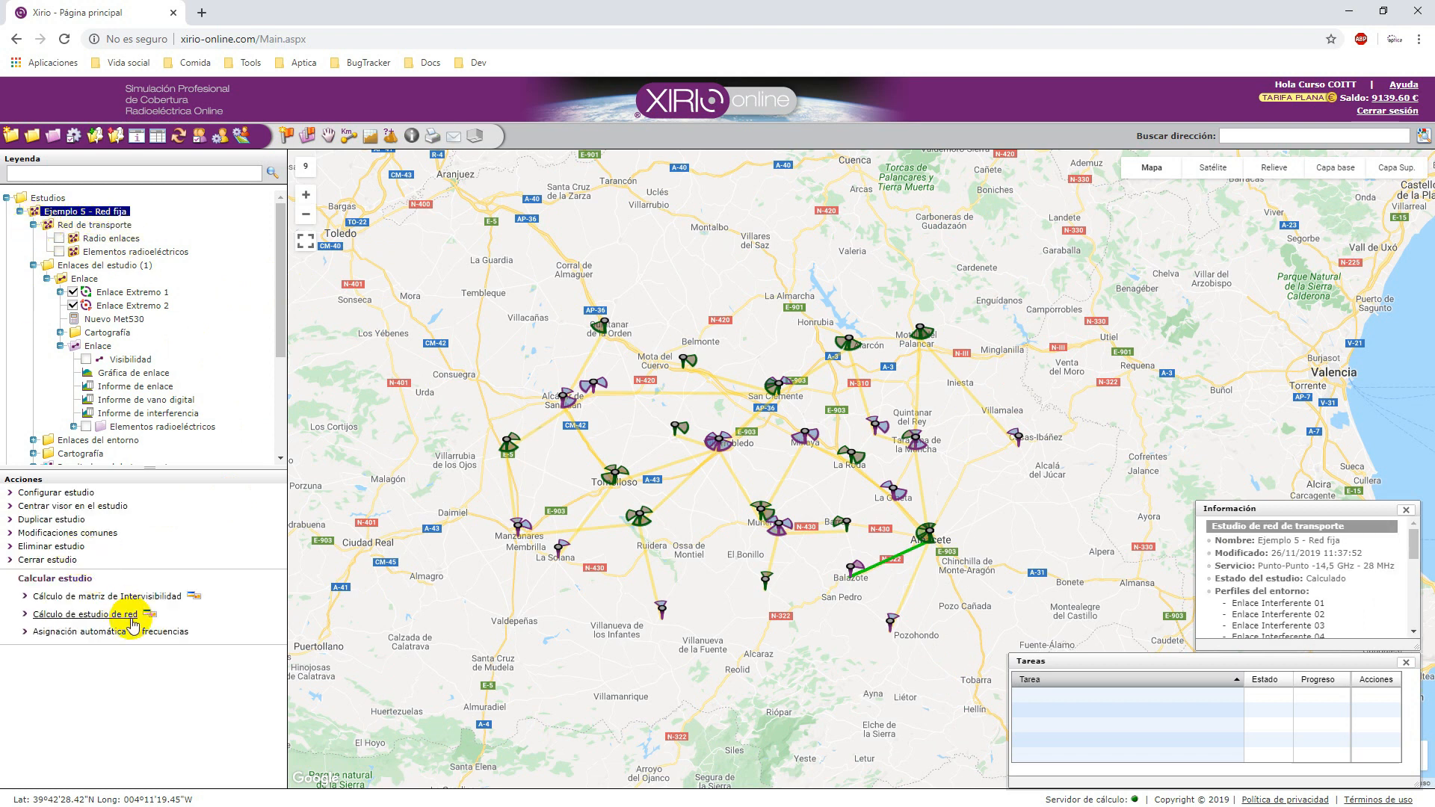
left_click(75, 533)
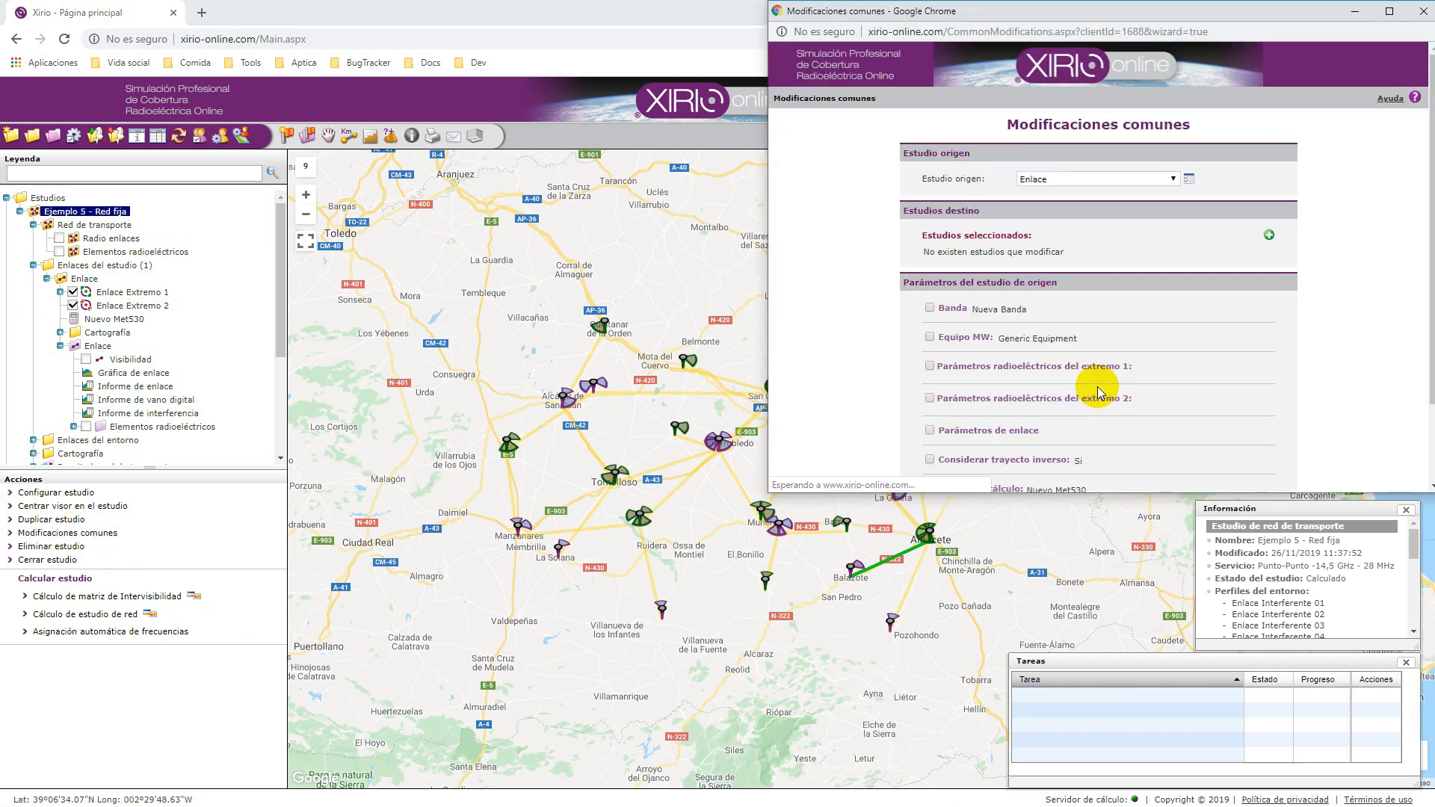
scroll(1083, 441, "down", 2)
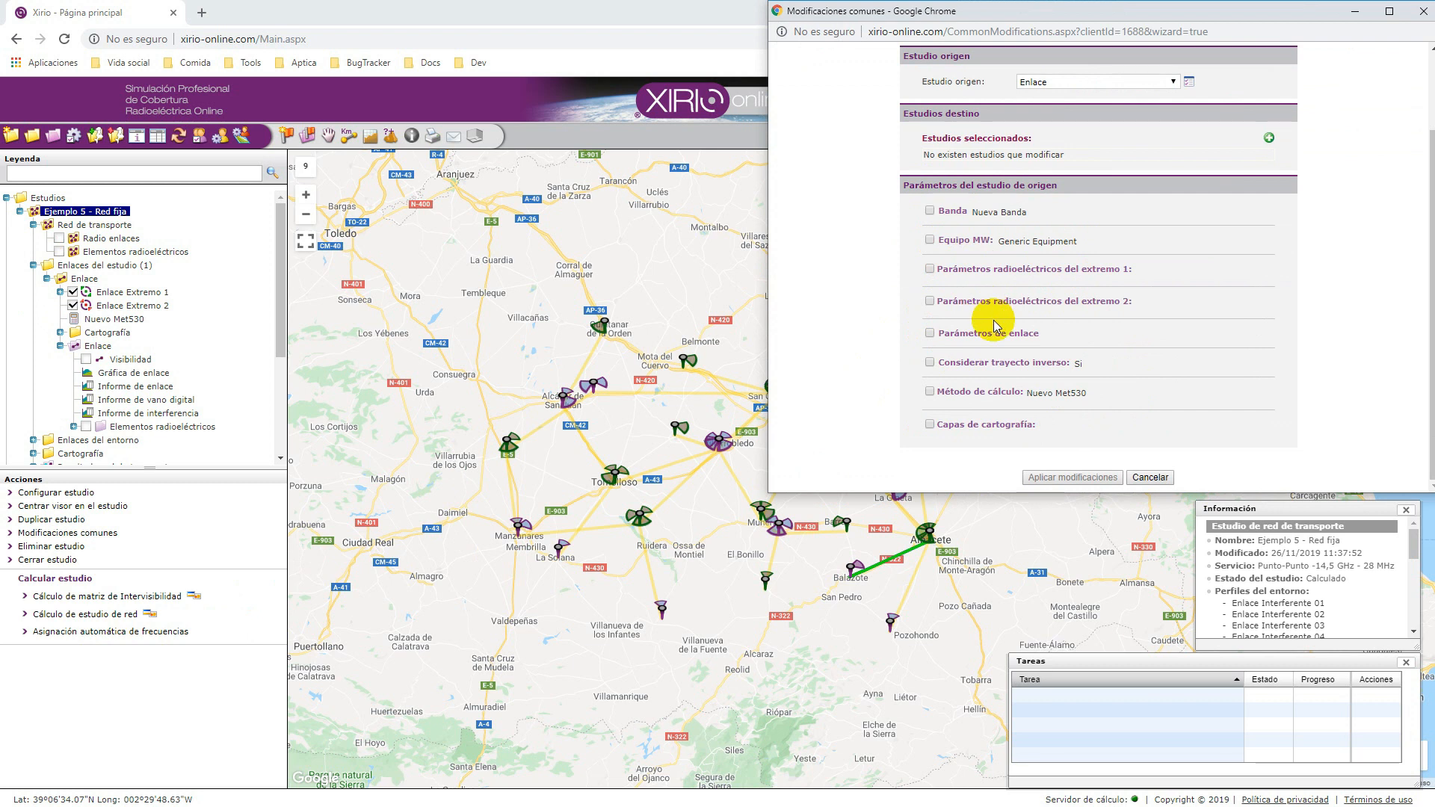
left_click(1145, 478)
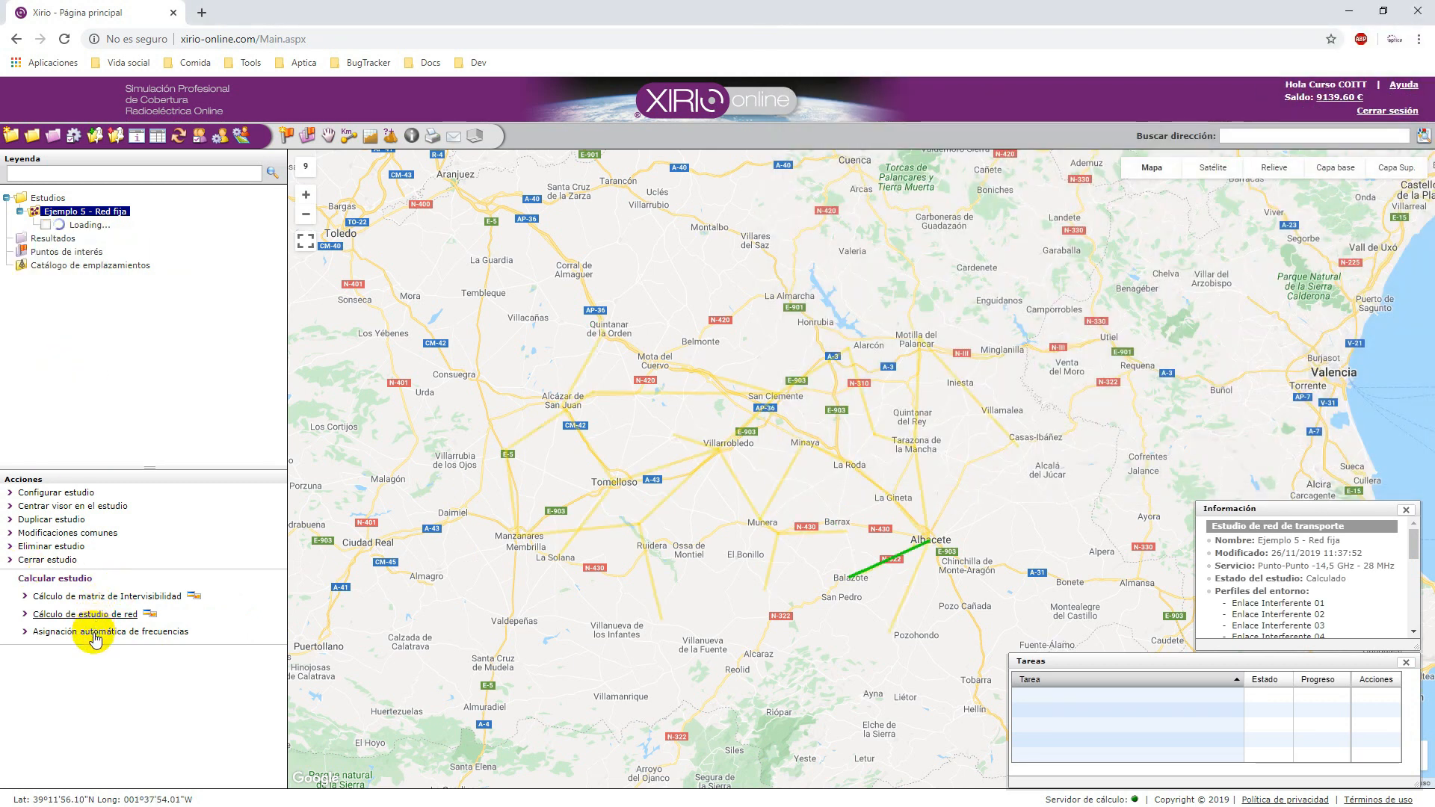
- Open the study's automatic frequency assignment, try channel 4 for the first communication, and cancel the assignment
left_click(95, 633)
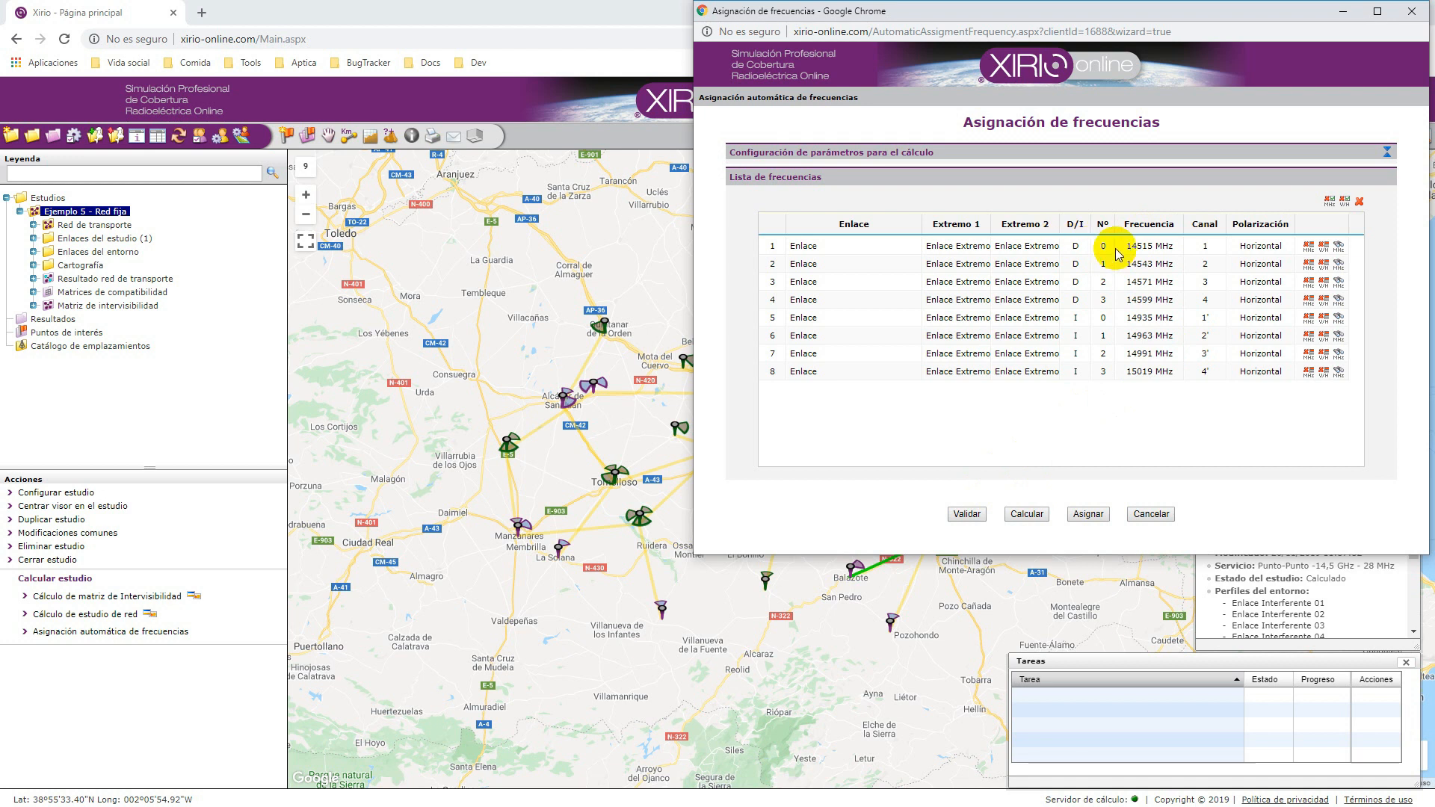
left_click(1144, 247)
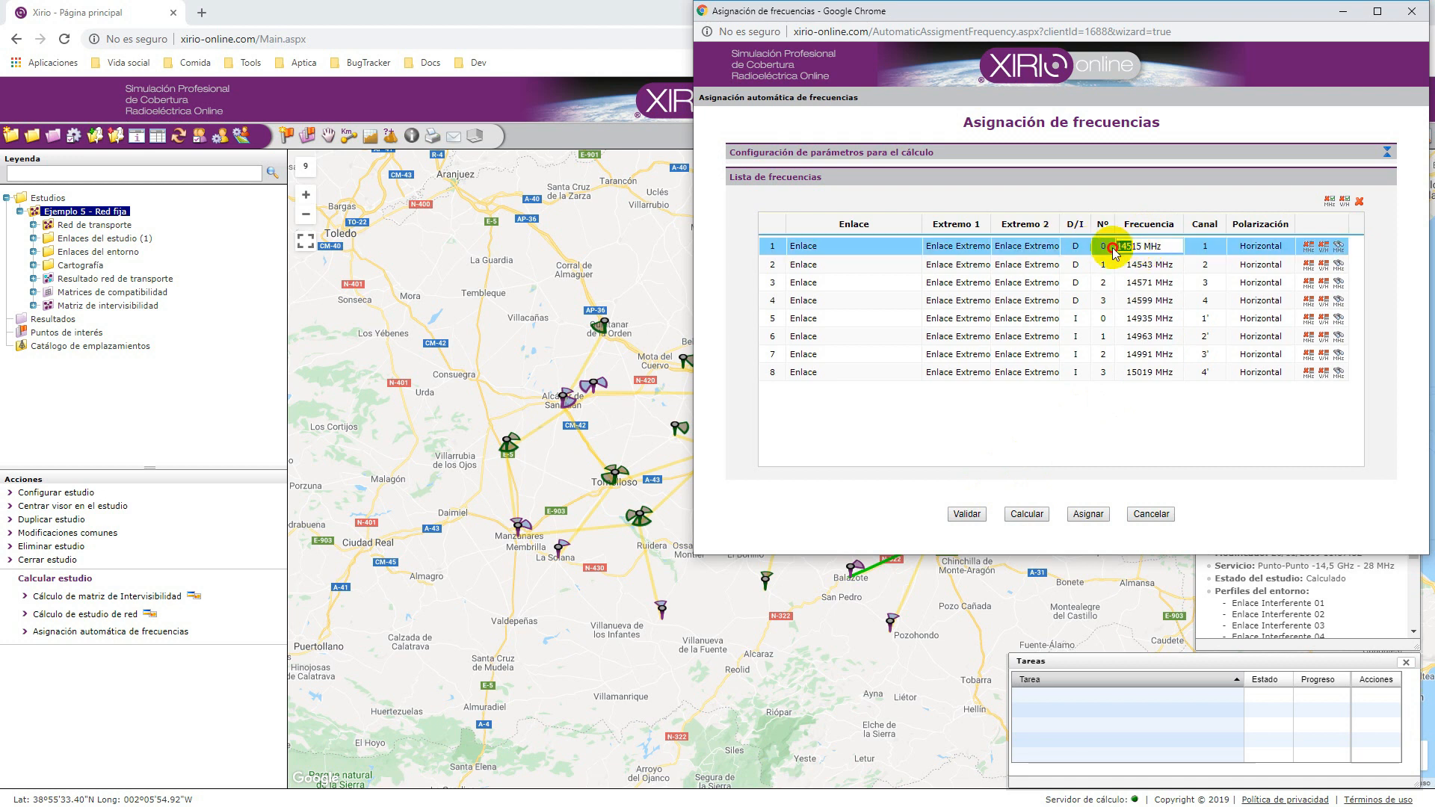
left_click(1201, 247)
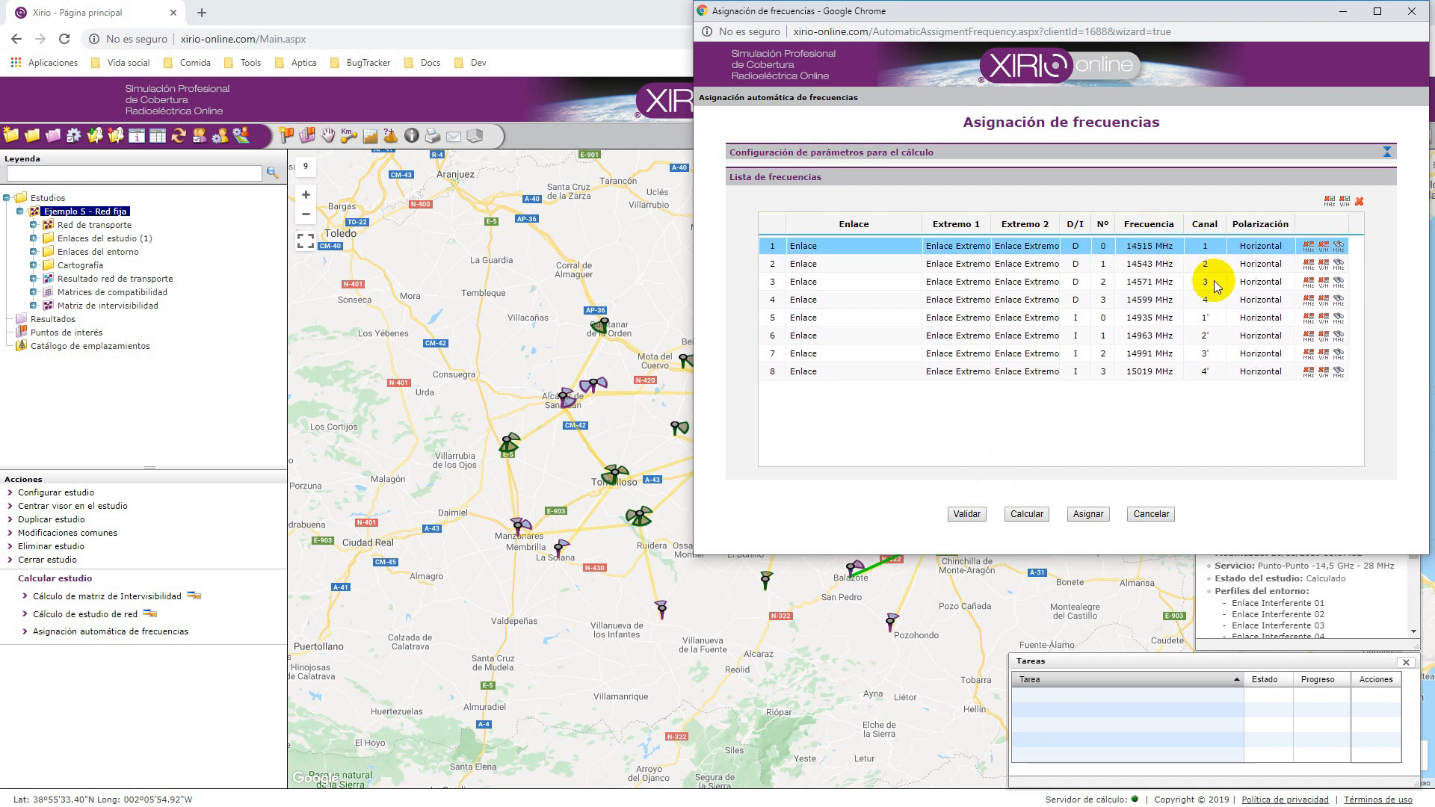
left_click(1209, 245)
left_click(1203, 249)
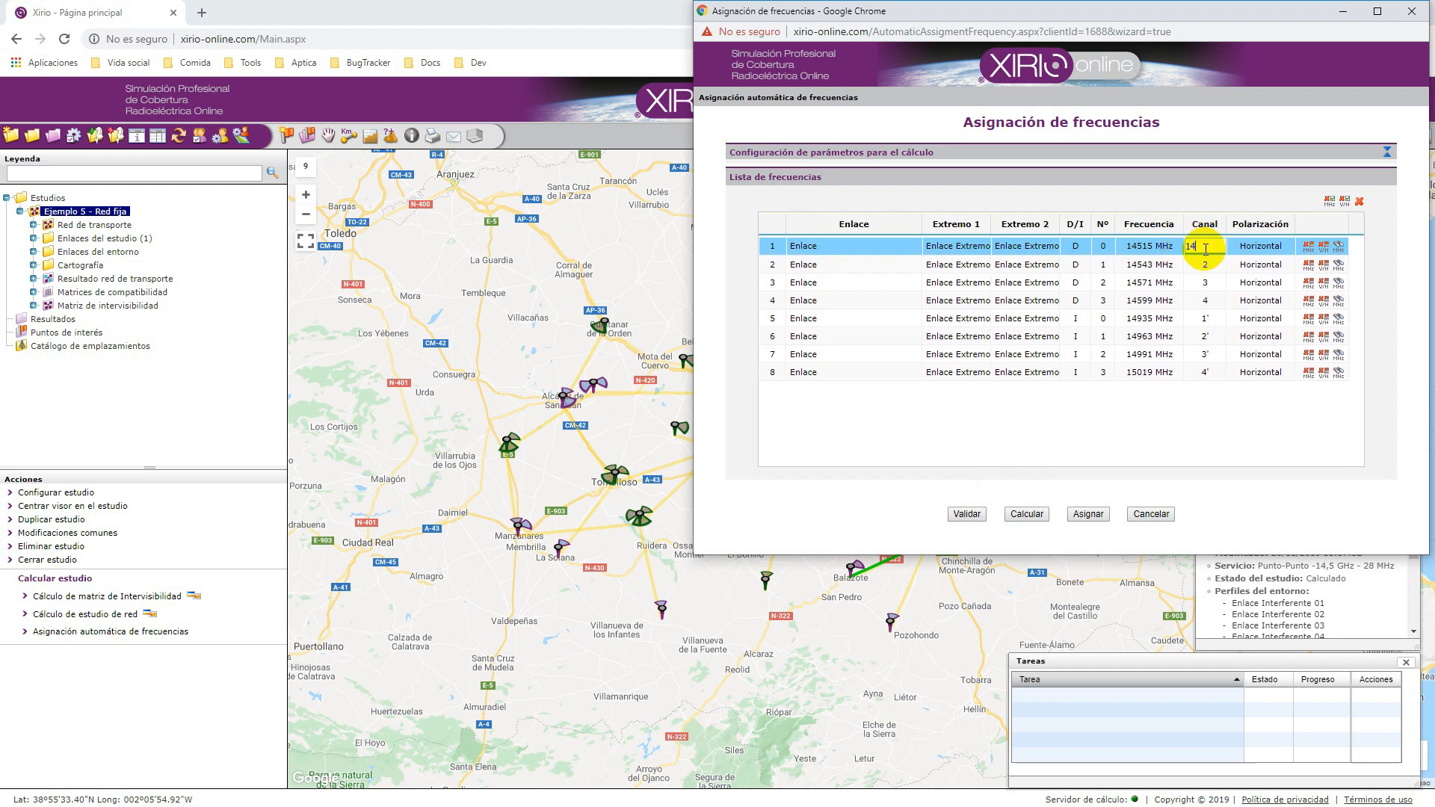
type("4")
key("Return")
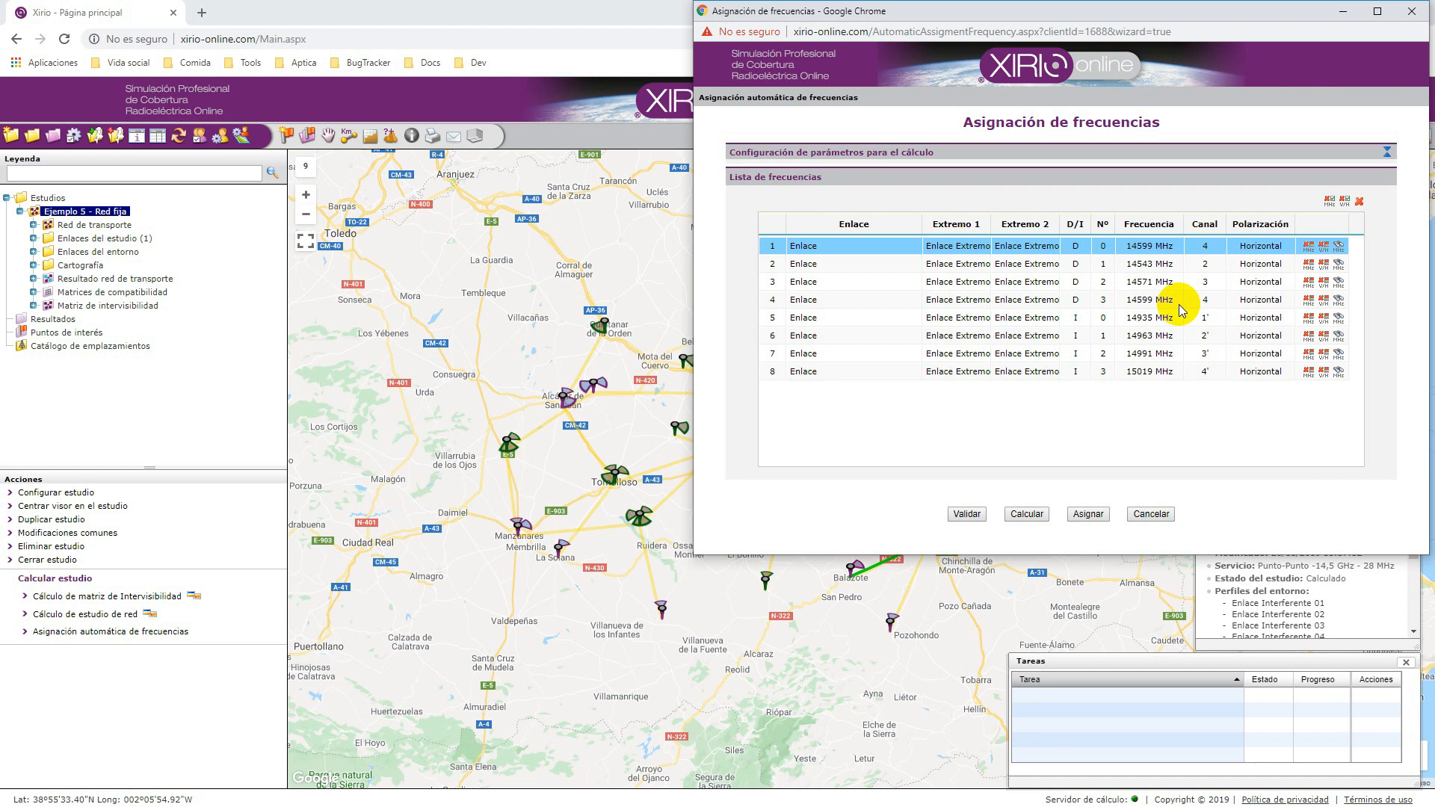
left_click(1143, 517)
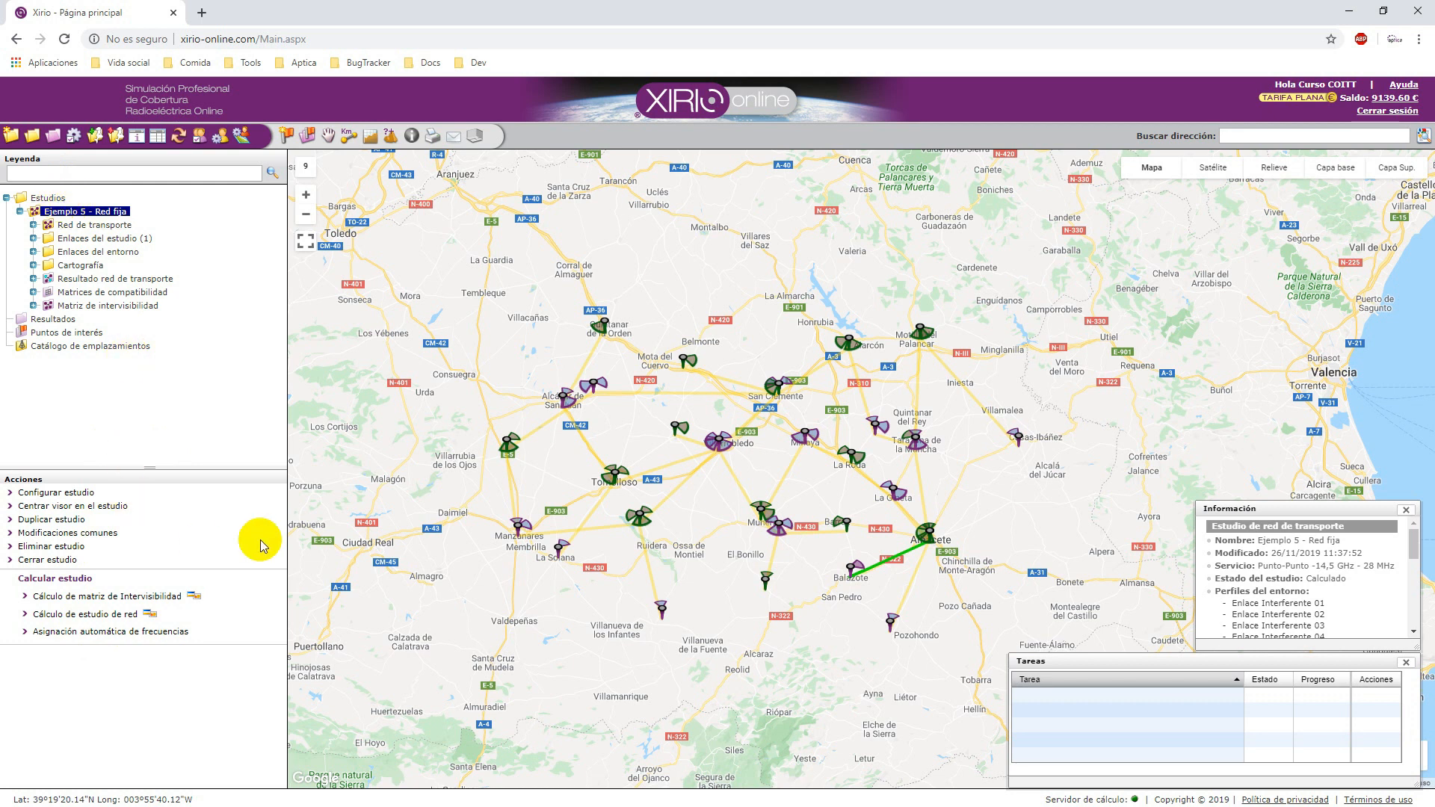
- Reopen the automatic frequency assignment and set the first communication's channel to 5
left_click(139, 631)
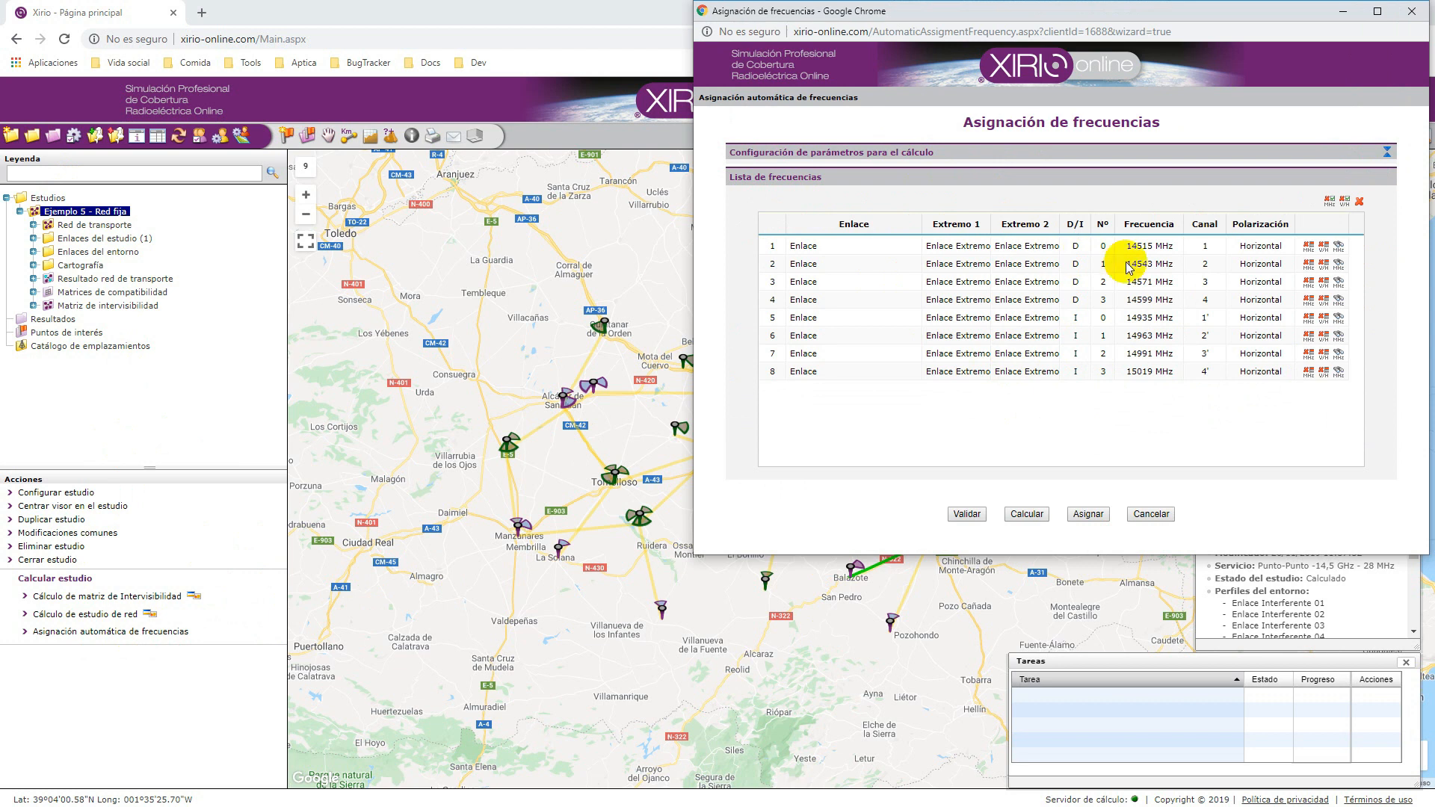
left_click(1211, 247)
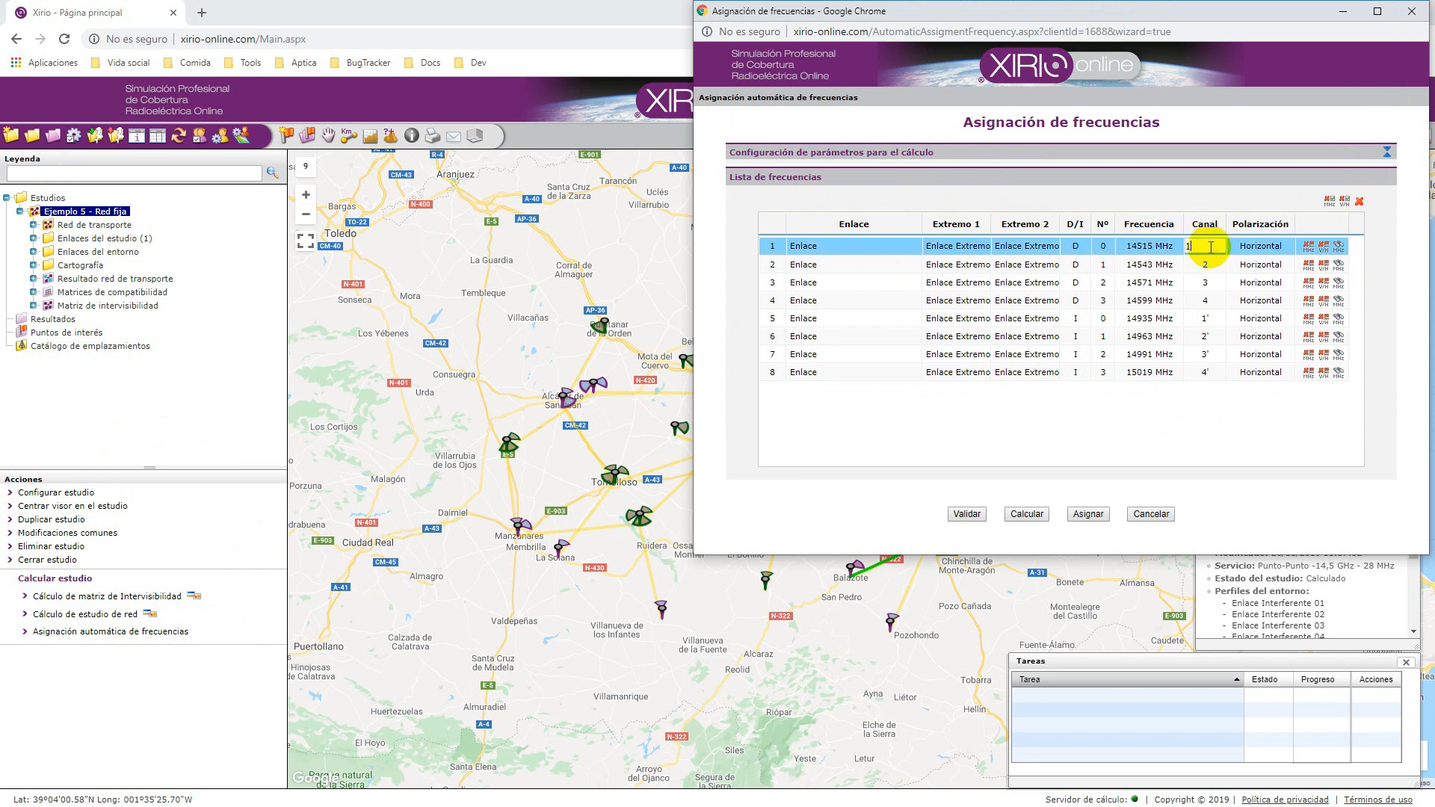
left_click(1173, 248)
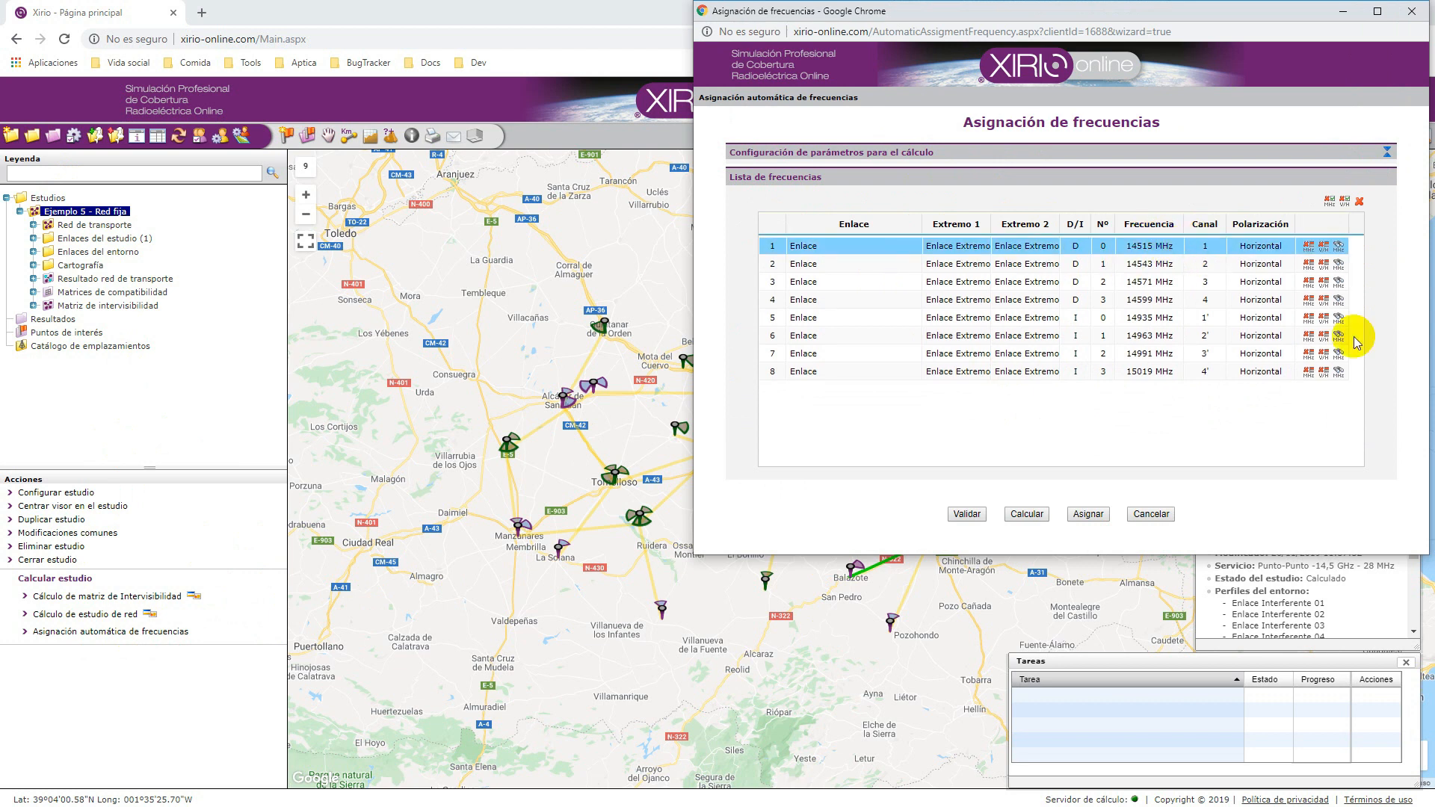
left_click(1204, 245)
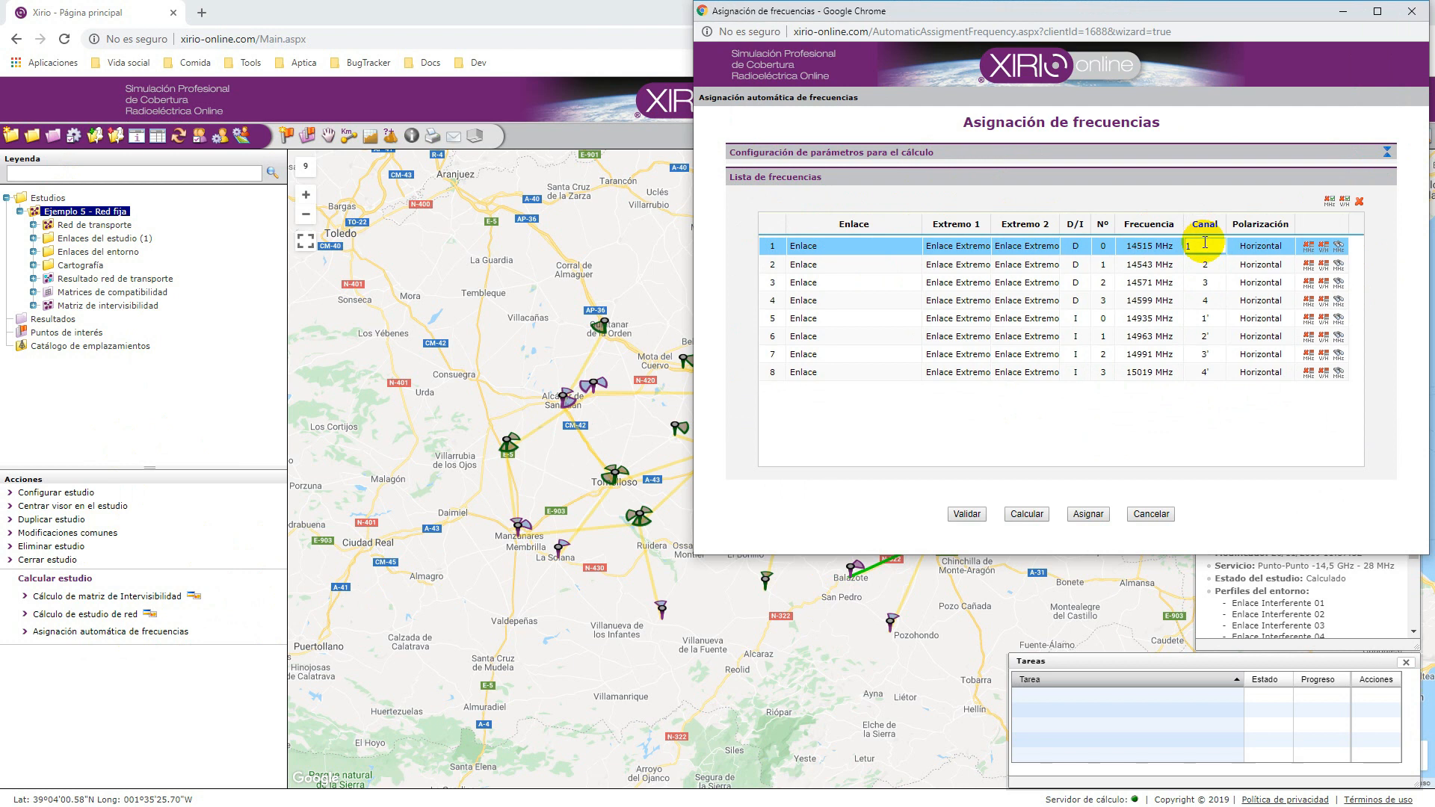
type("5")
key("Return")
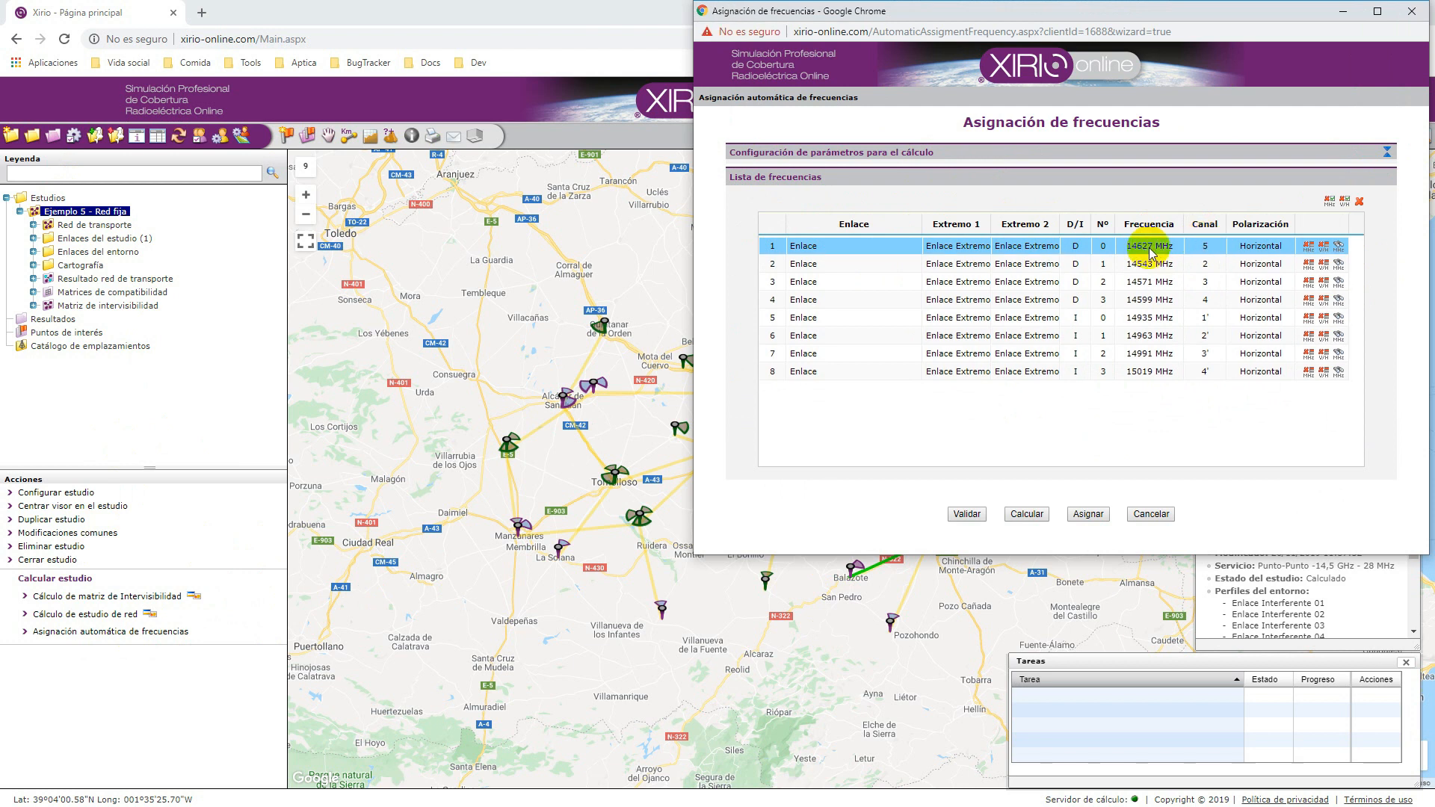
- Set the first communication's polarization to Vertical, search for available frequencies for the second one, and cancel the assignment
left_click(1275, 247)
left_click(1264, 246)
left_click(1259, 247)
left_click(1259, 273)
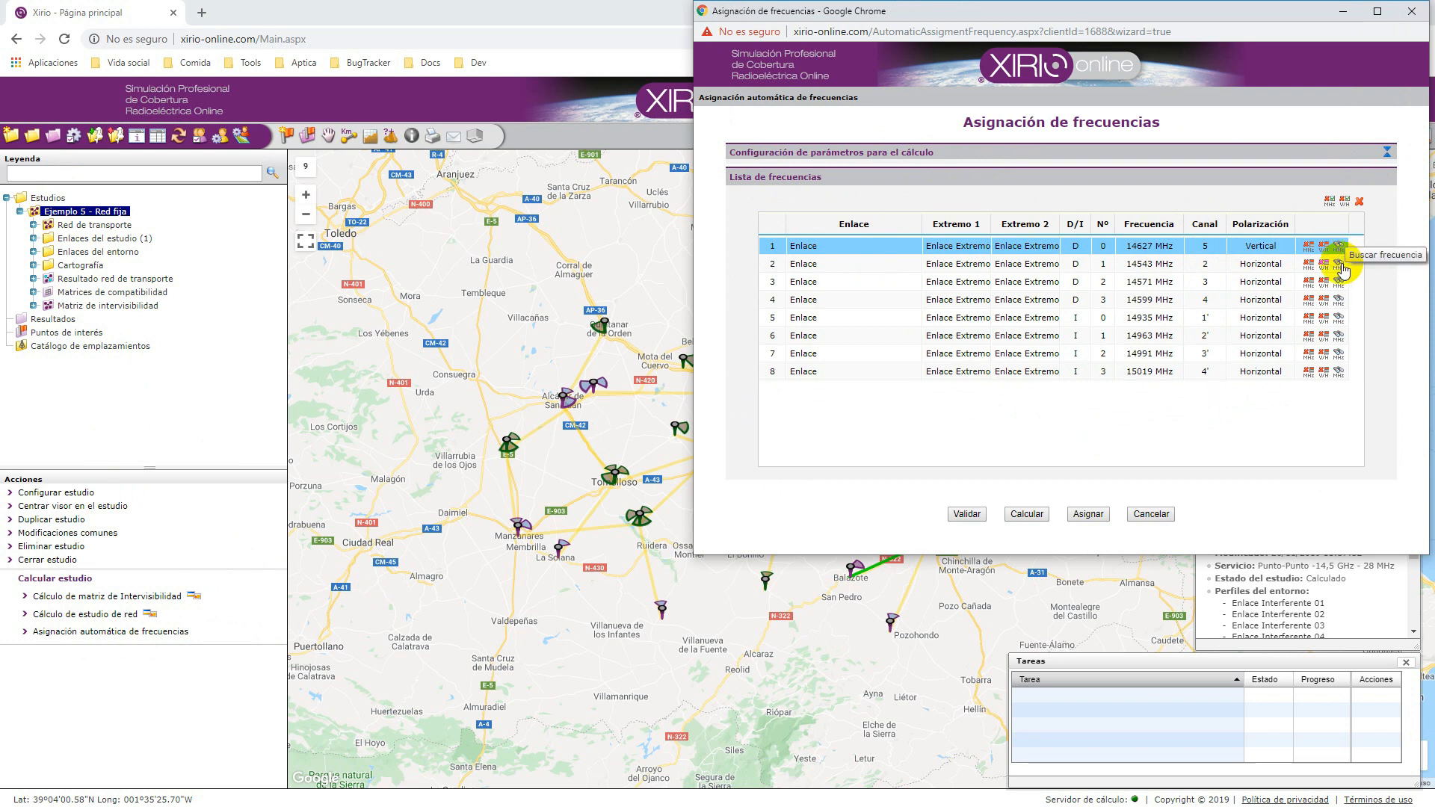
left_click(1339, 267)
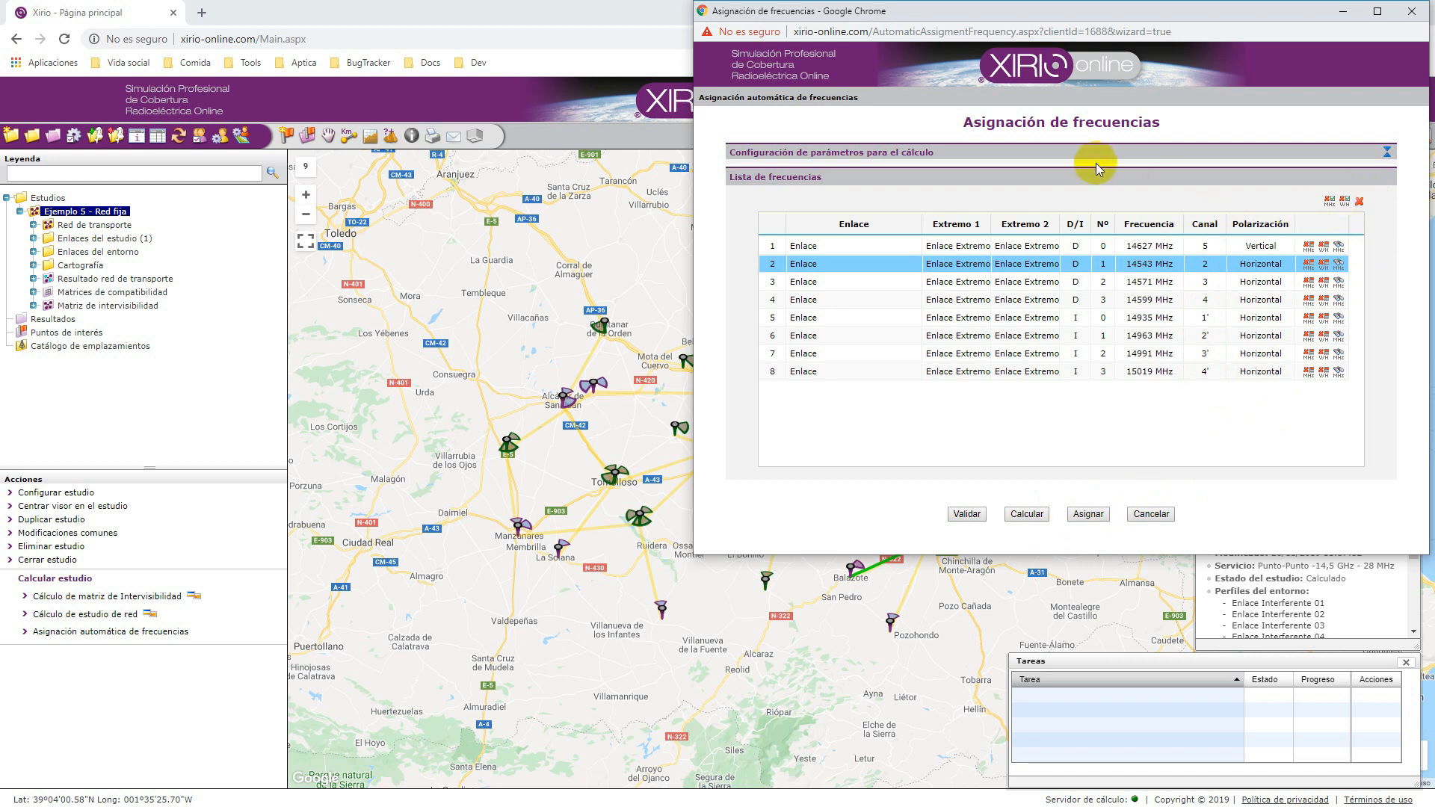
left_click(1147, 514)
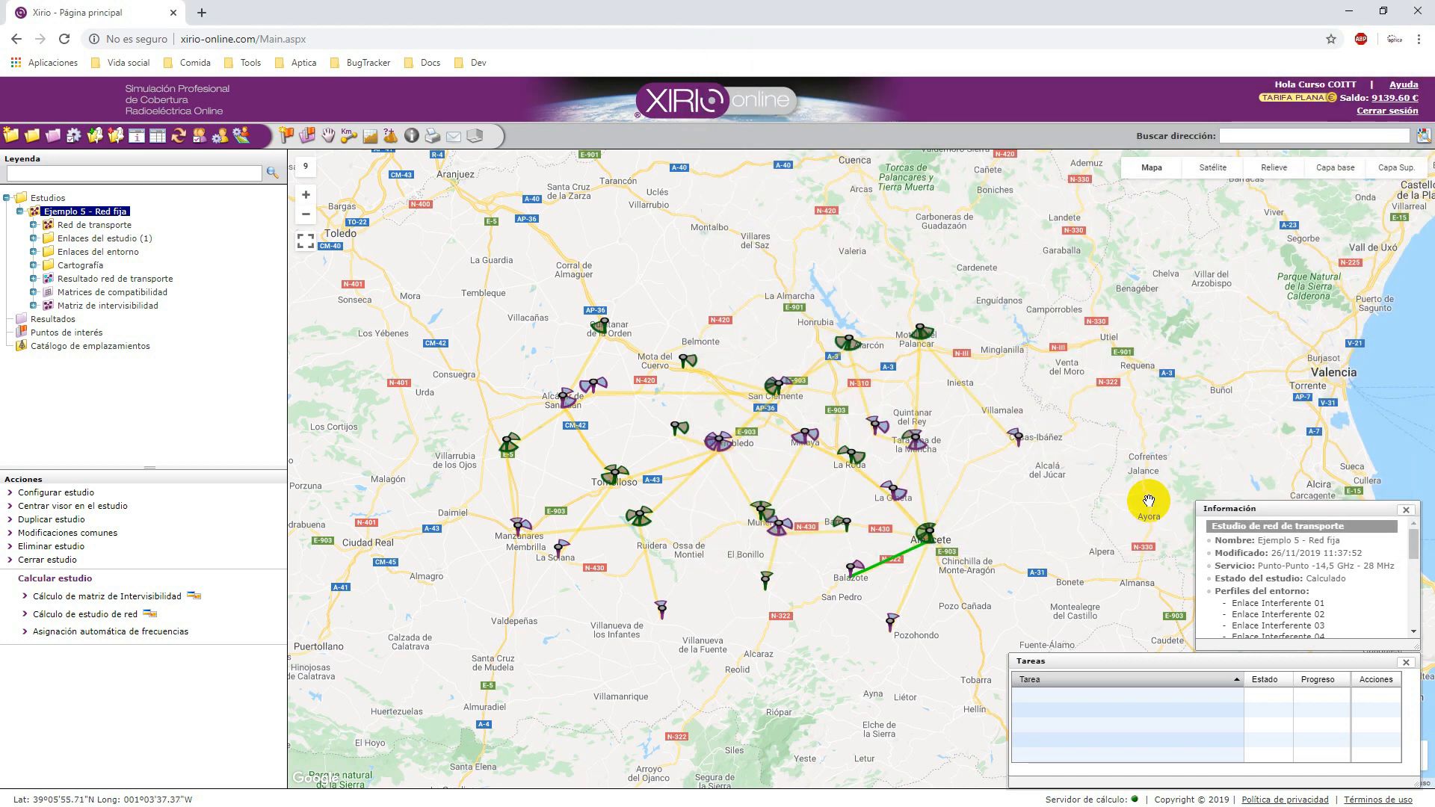
- Start the automatic frequency assignment afresh and change the channel of communication 1 to 5
left_click(161, 632)
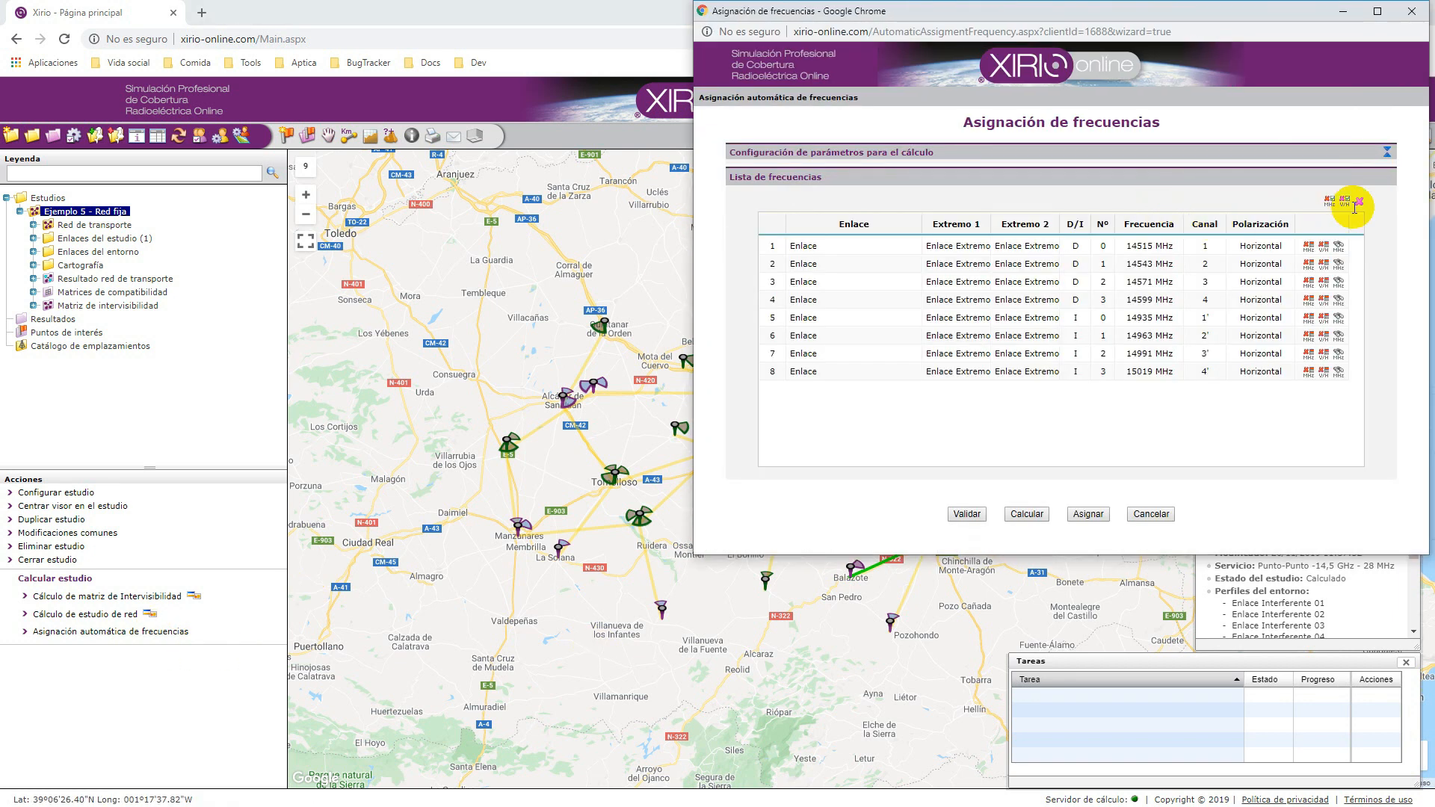
left_click(1150, 514)
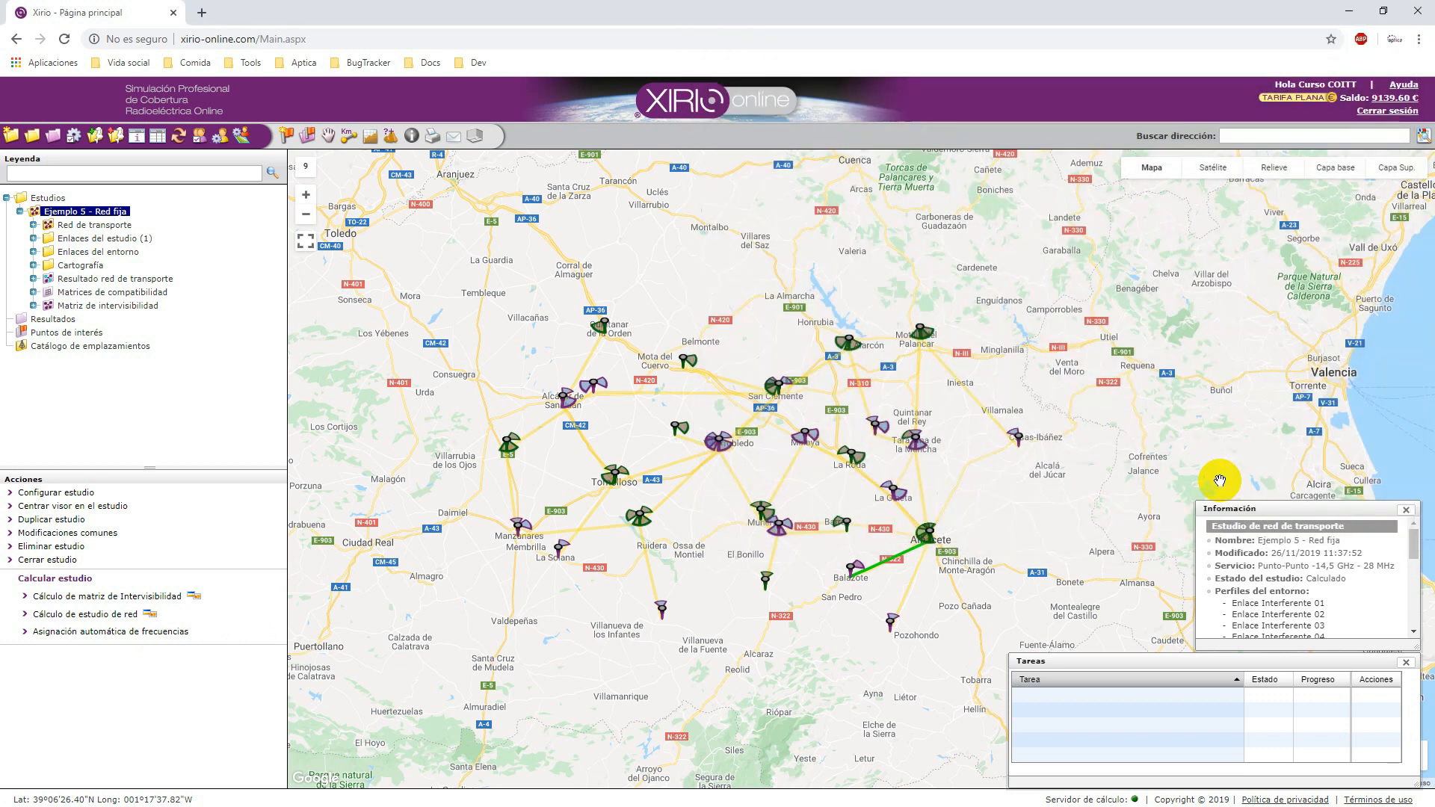
left_click(109, 634)
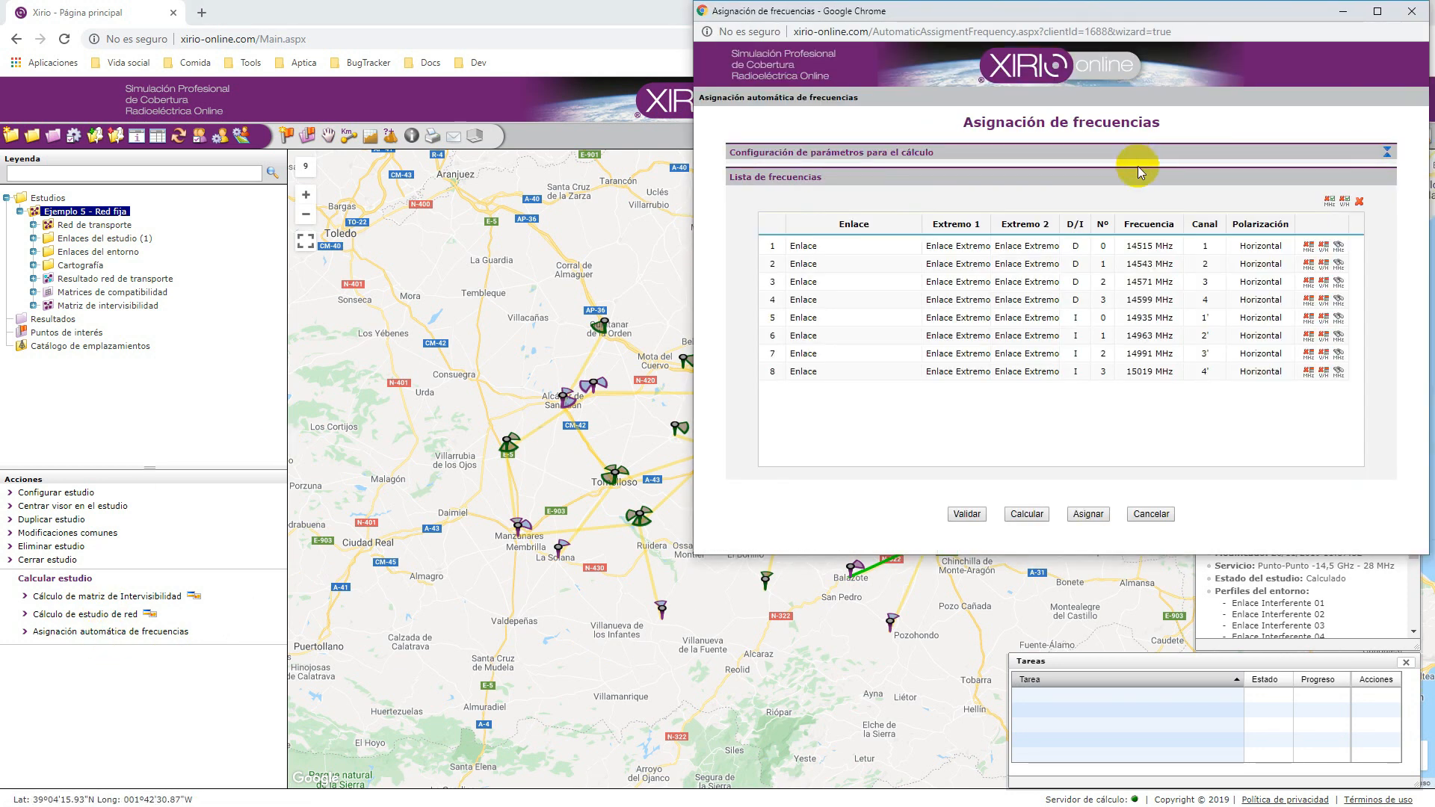
left_click(1203, 247)
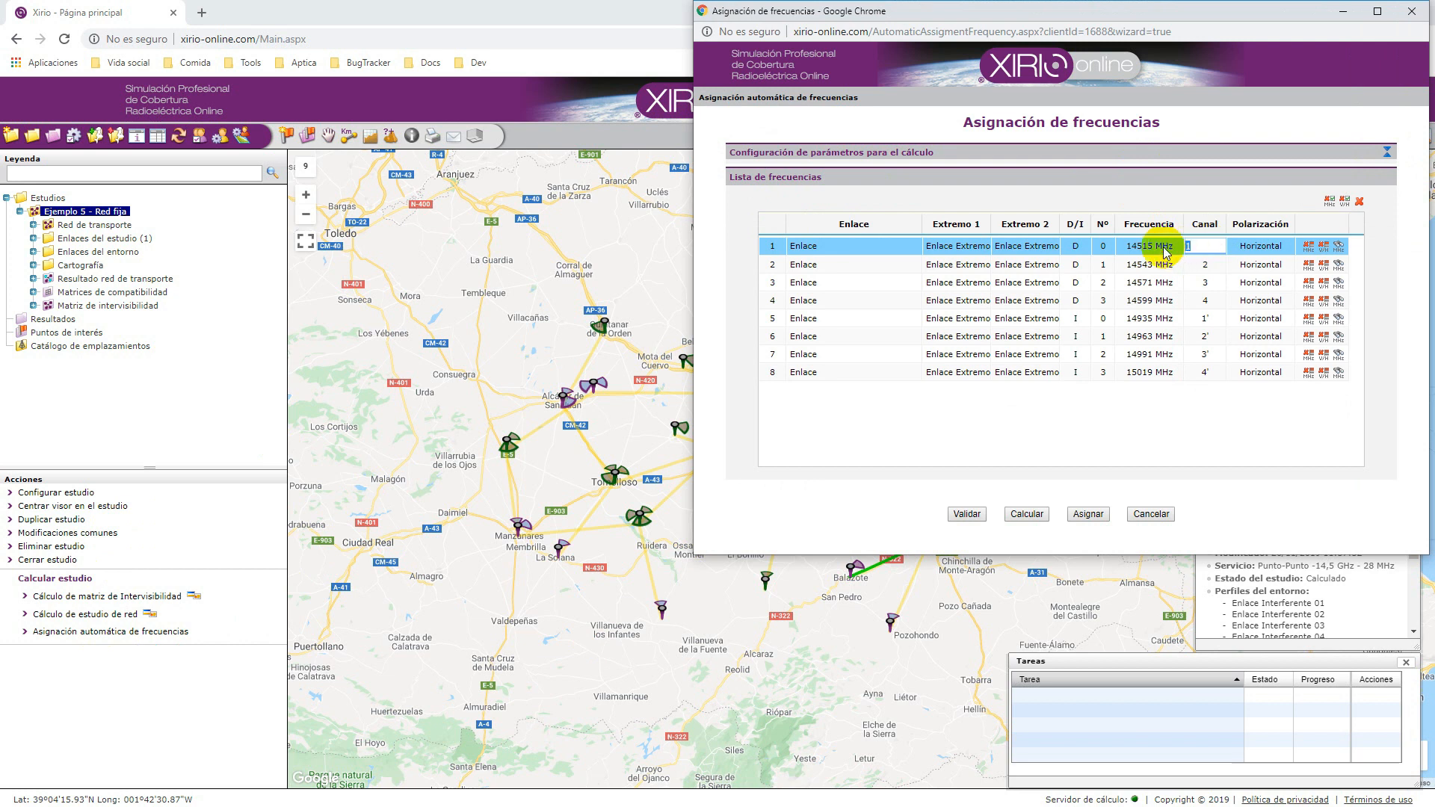
left_click(1203, 247)
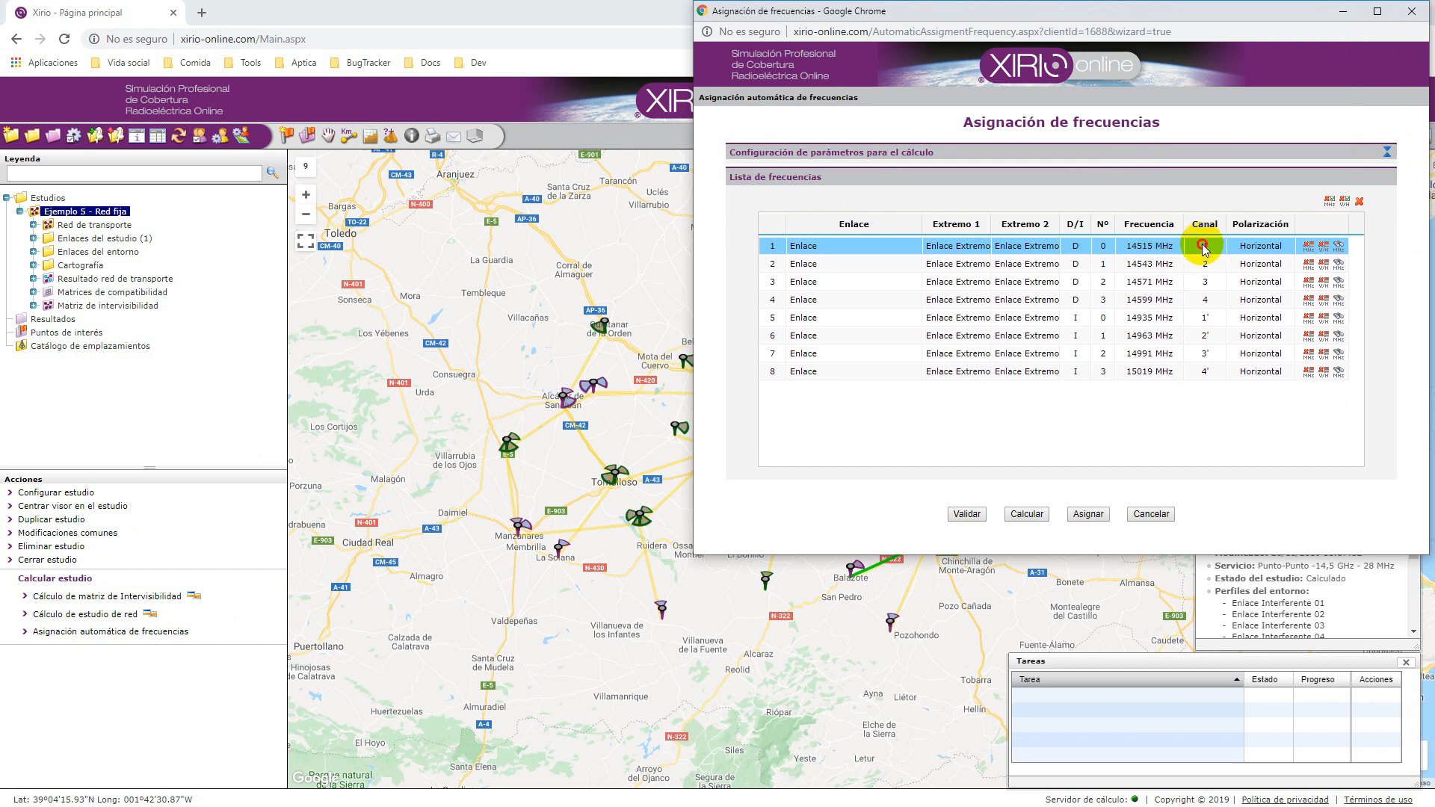
type("5")
key("Return")
- Look up the available frequencies for the first and third communications, then cancel the assignment
left_click(1336, 253)
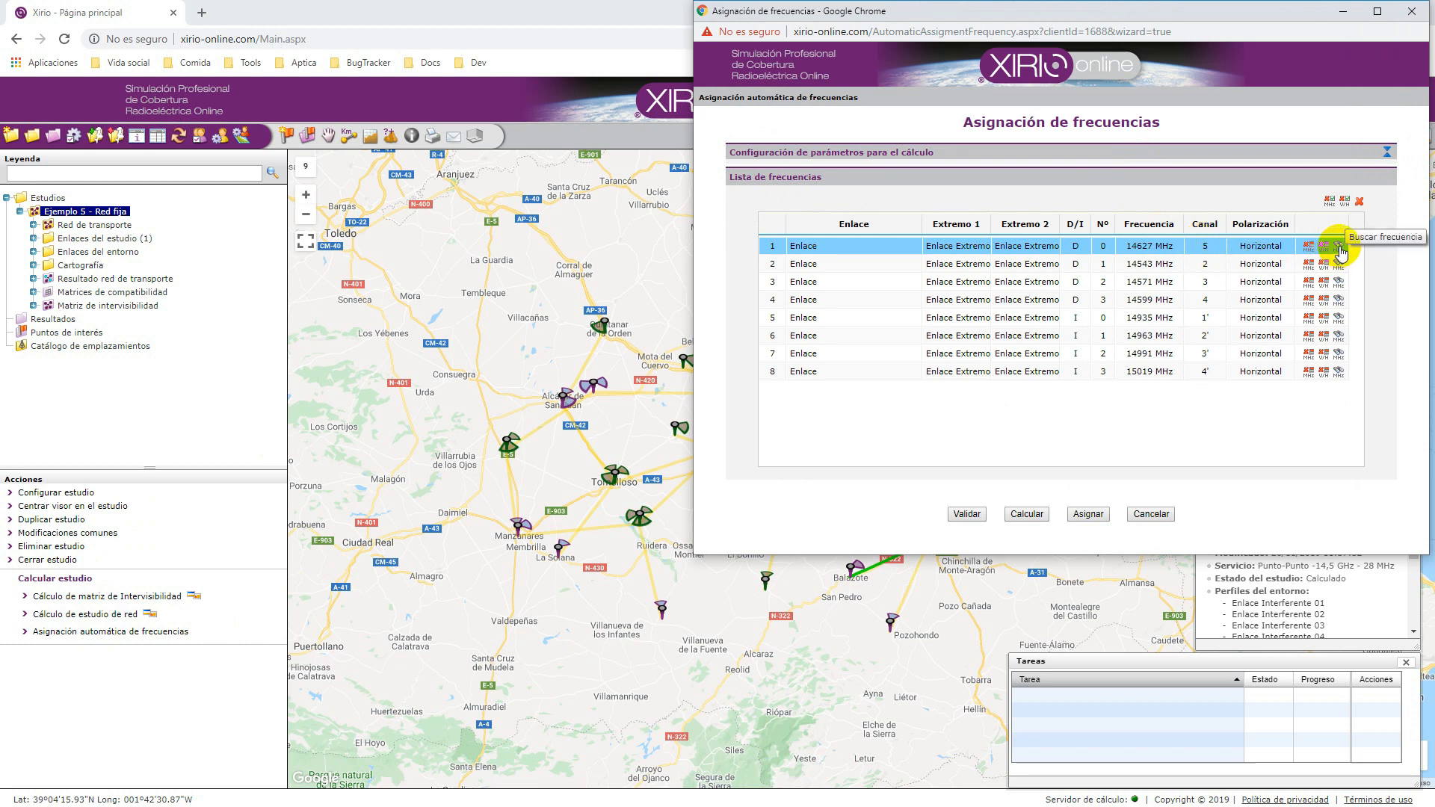
left_click(1112, 394)
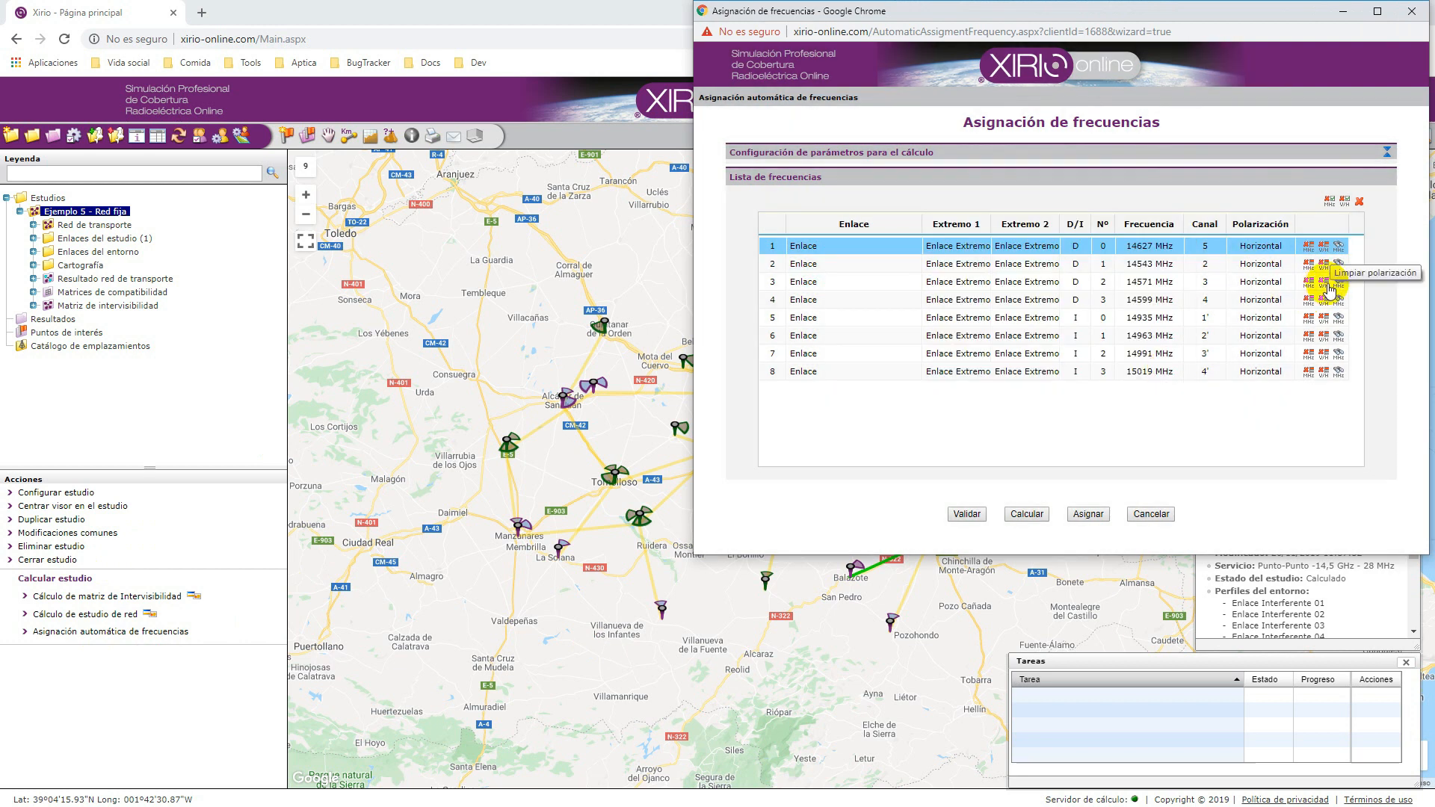
left_click(1338, 281)
left_click(1100, 390)
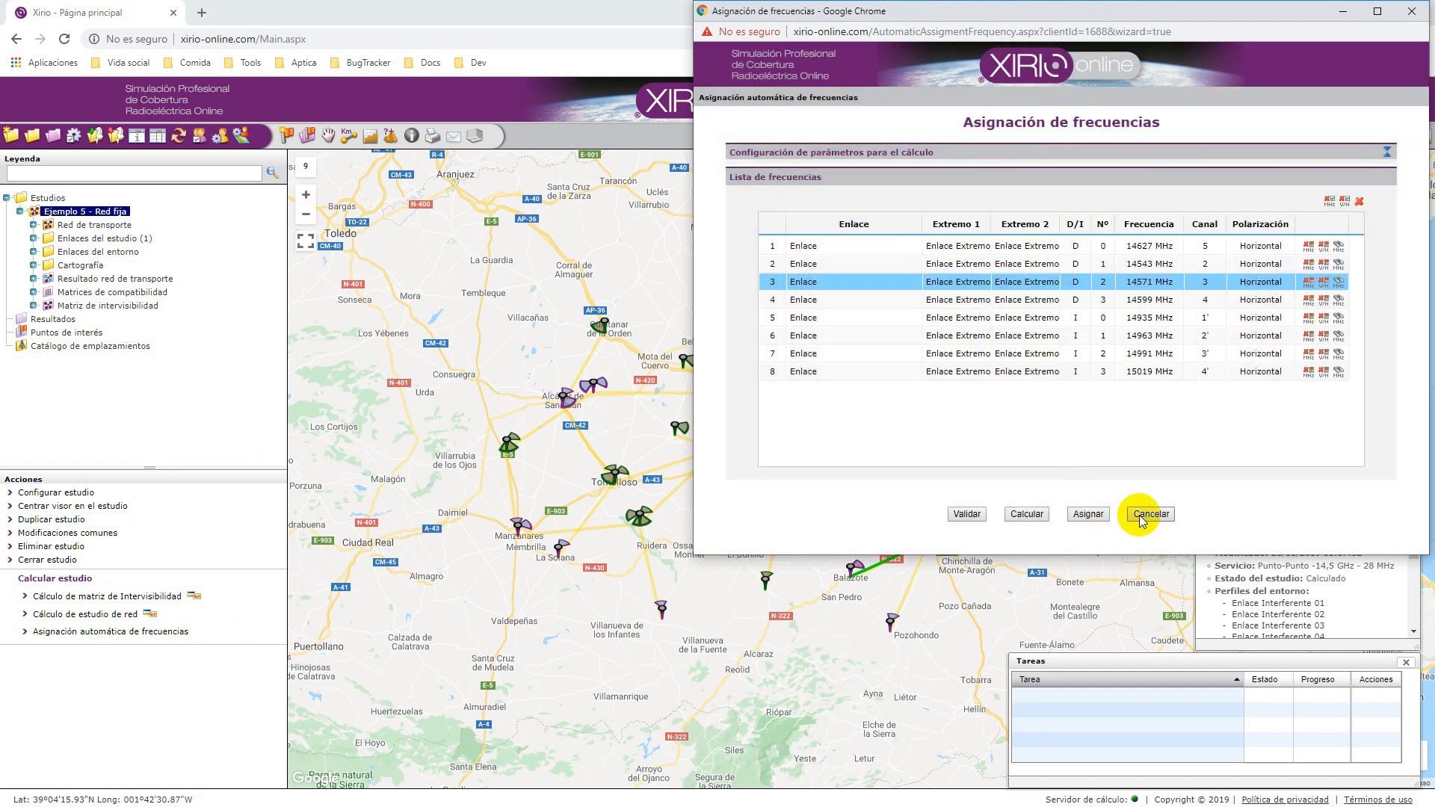
left_click(1143, 514)
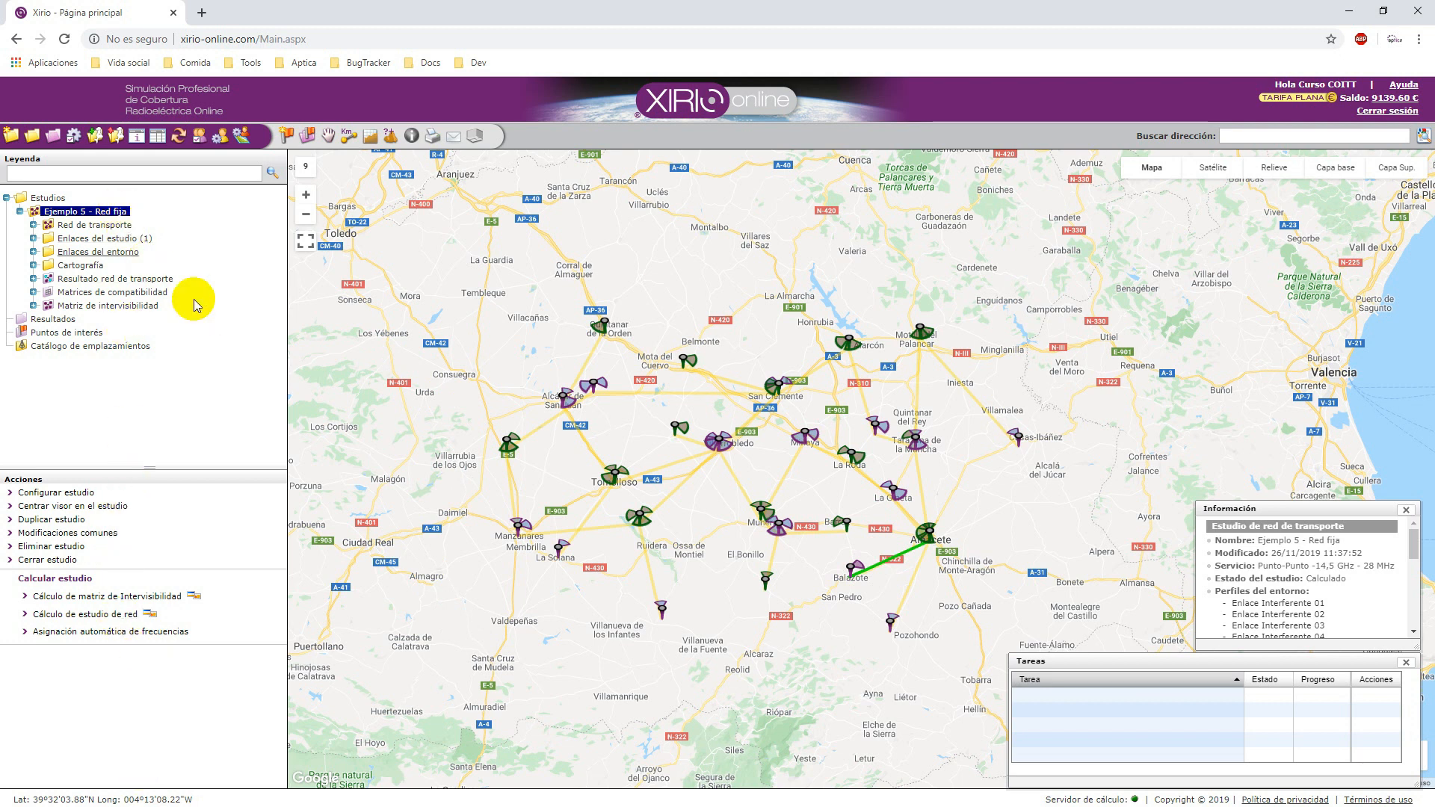
- Reopen the frequency assignment, set the first communication to channel 5, and examine the frequencies available for the third
left_click(92, 634)
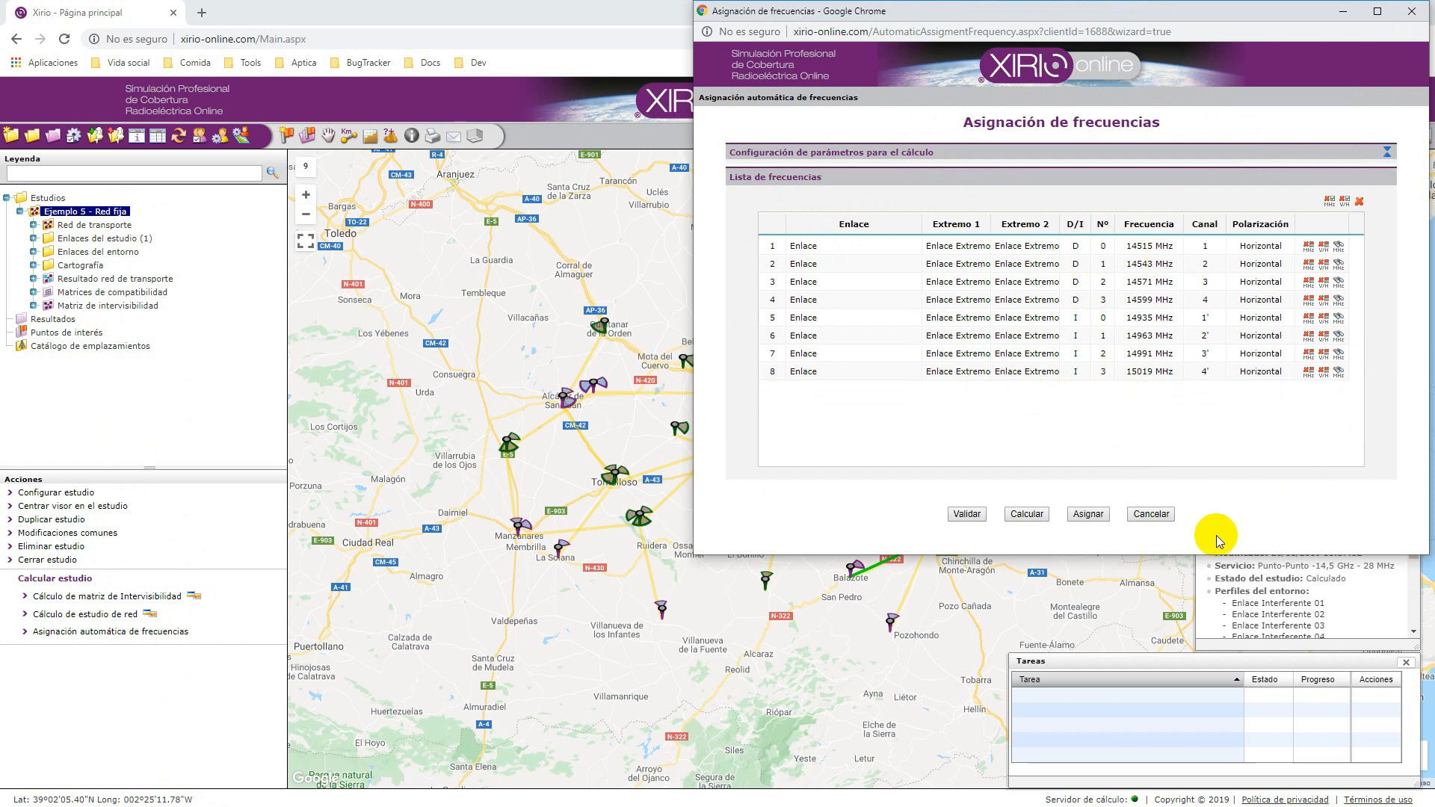
left_click(1214, 247)
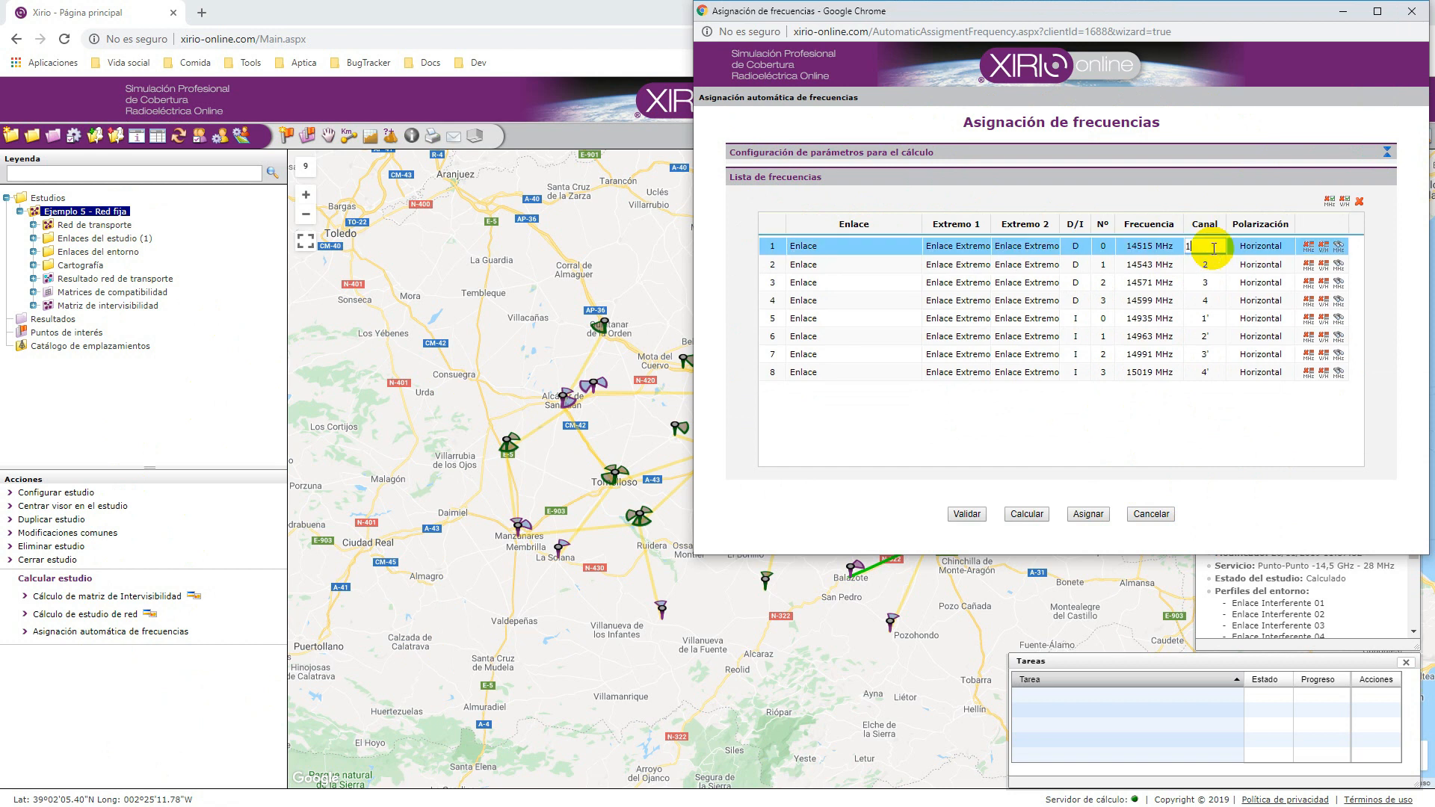
type("5")
key("Return")
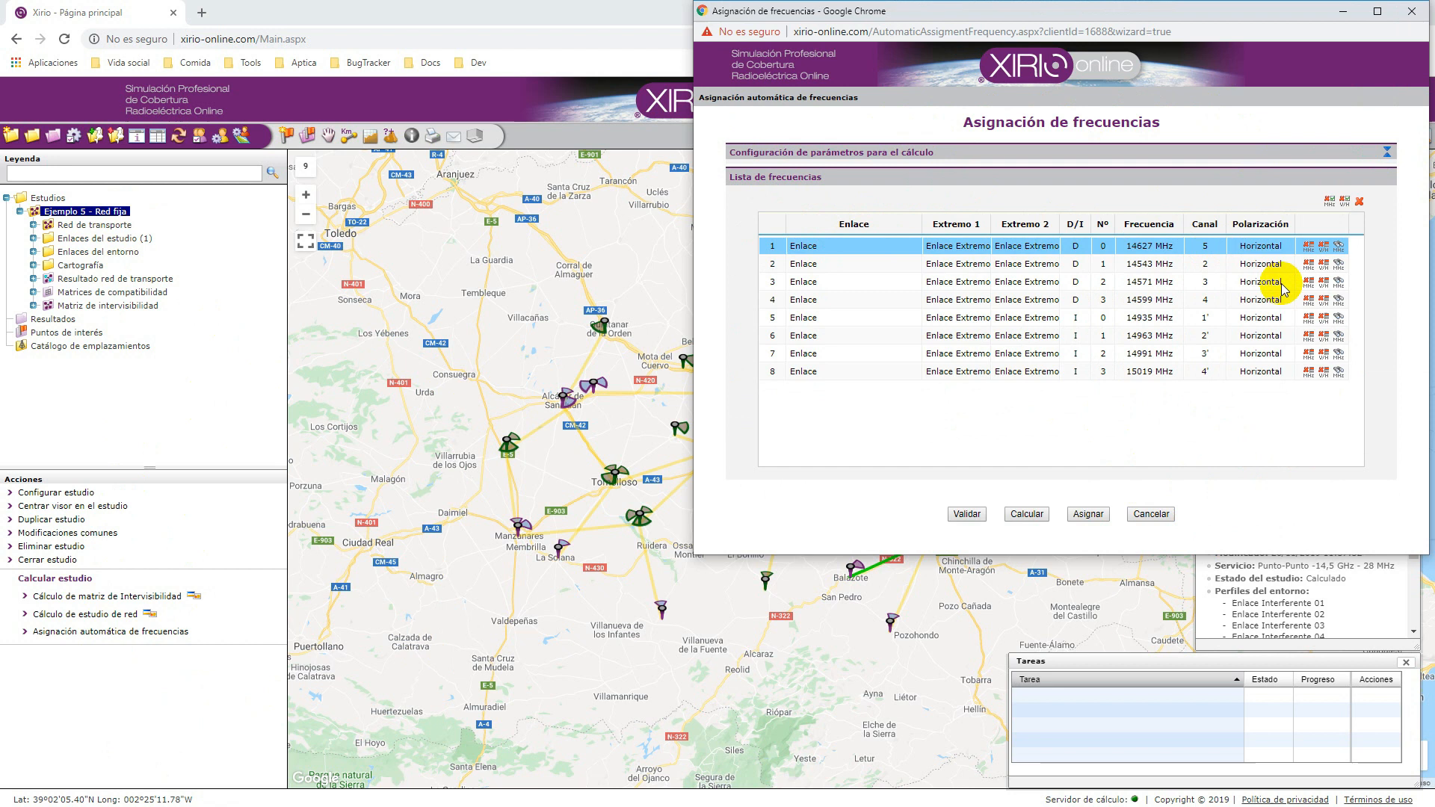
left_click(1339, 284)
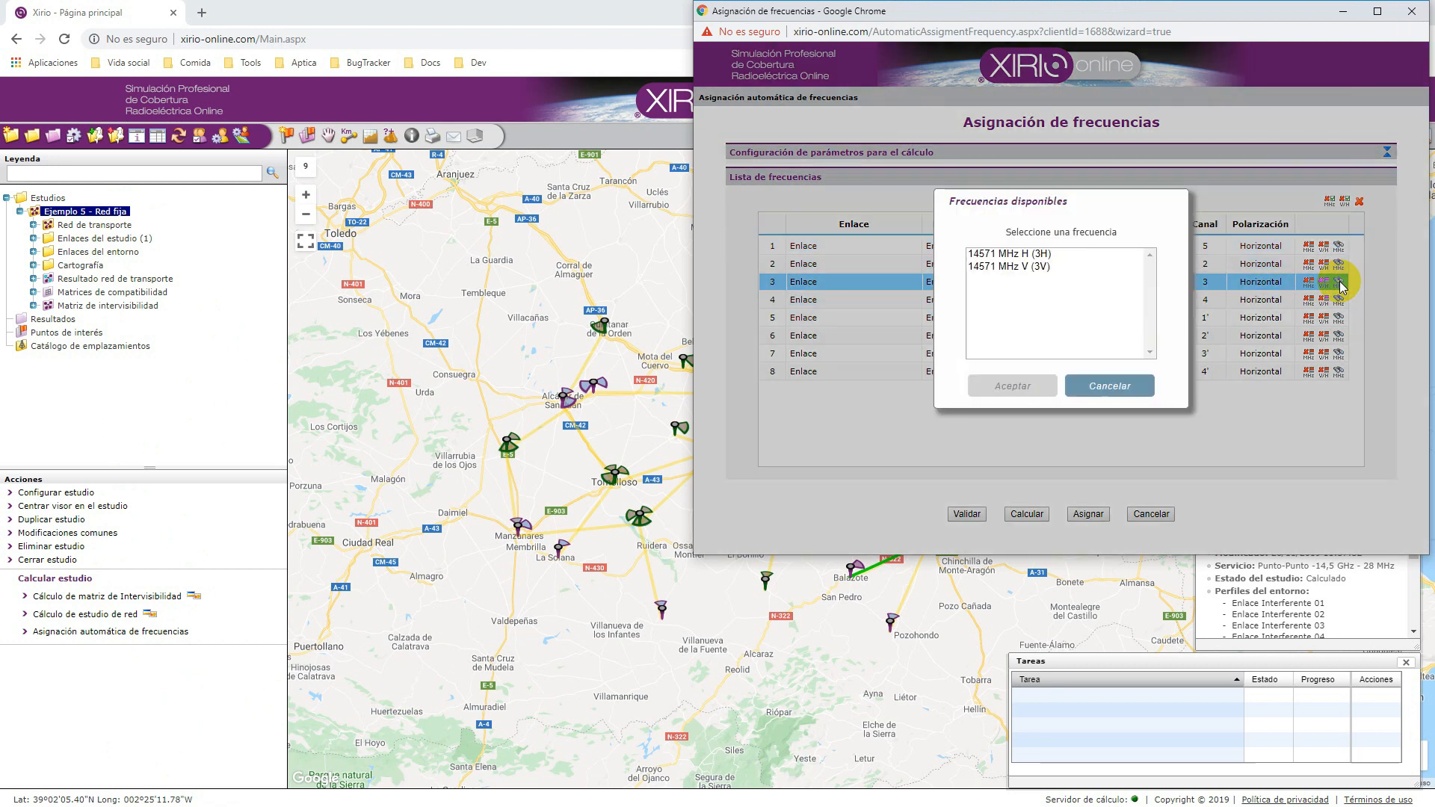
left_click(1120, 393)
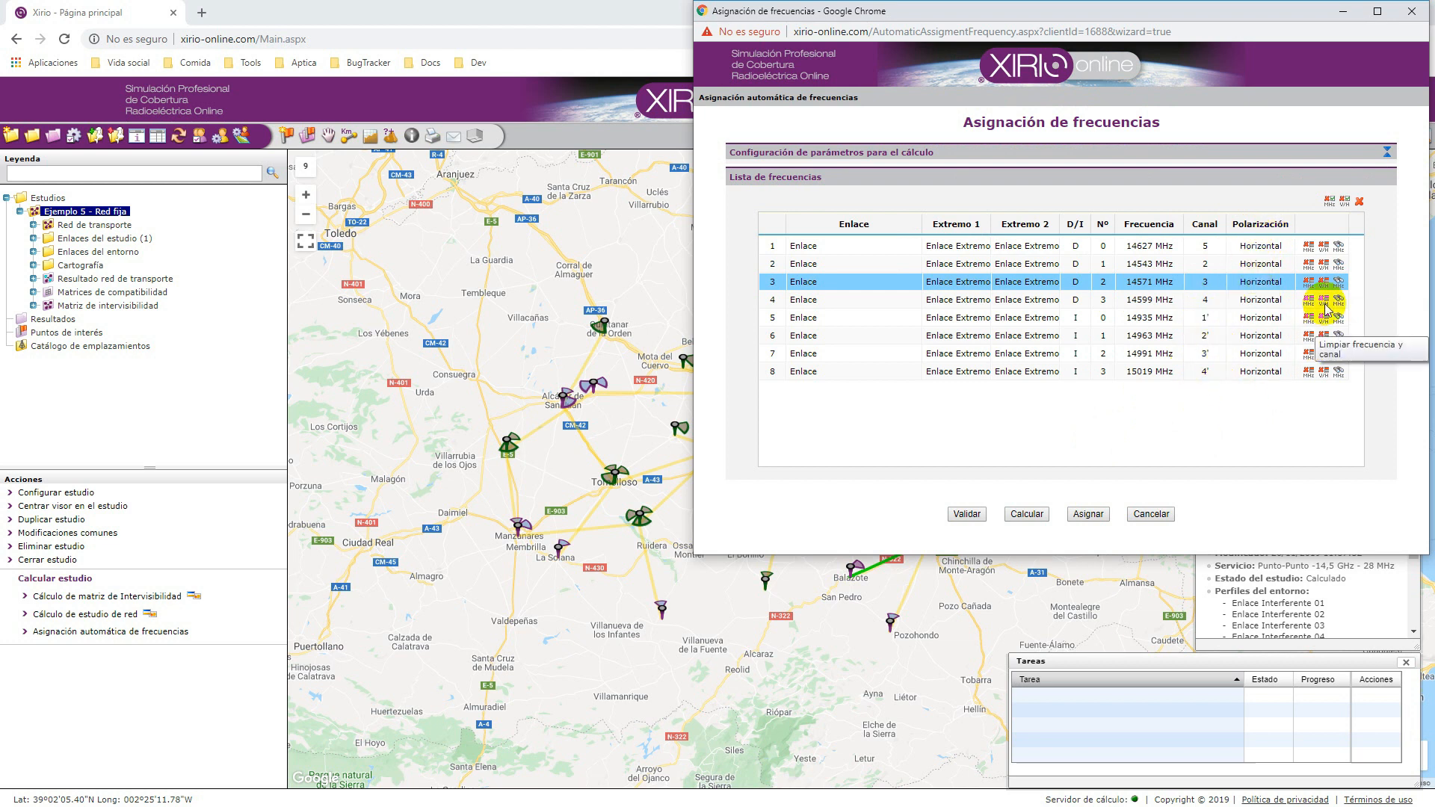
- Clear all frequencies, channels and polarizations, calculate a new automatic assignment, and review its calculation parameters
left_click(1359, 202)
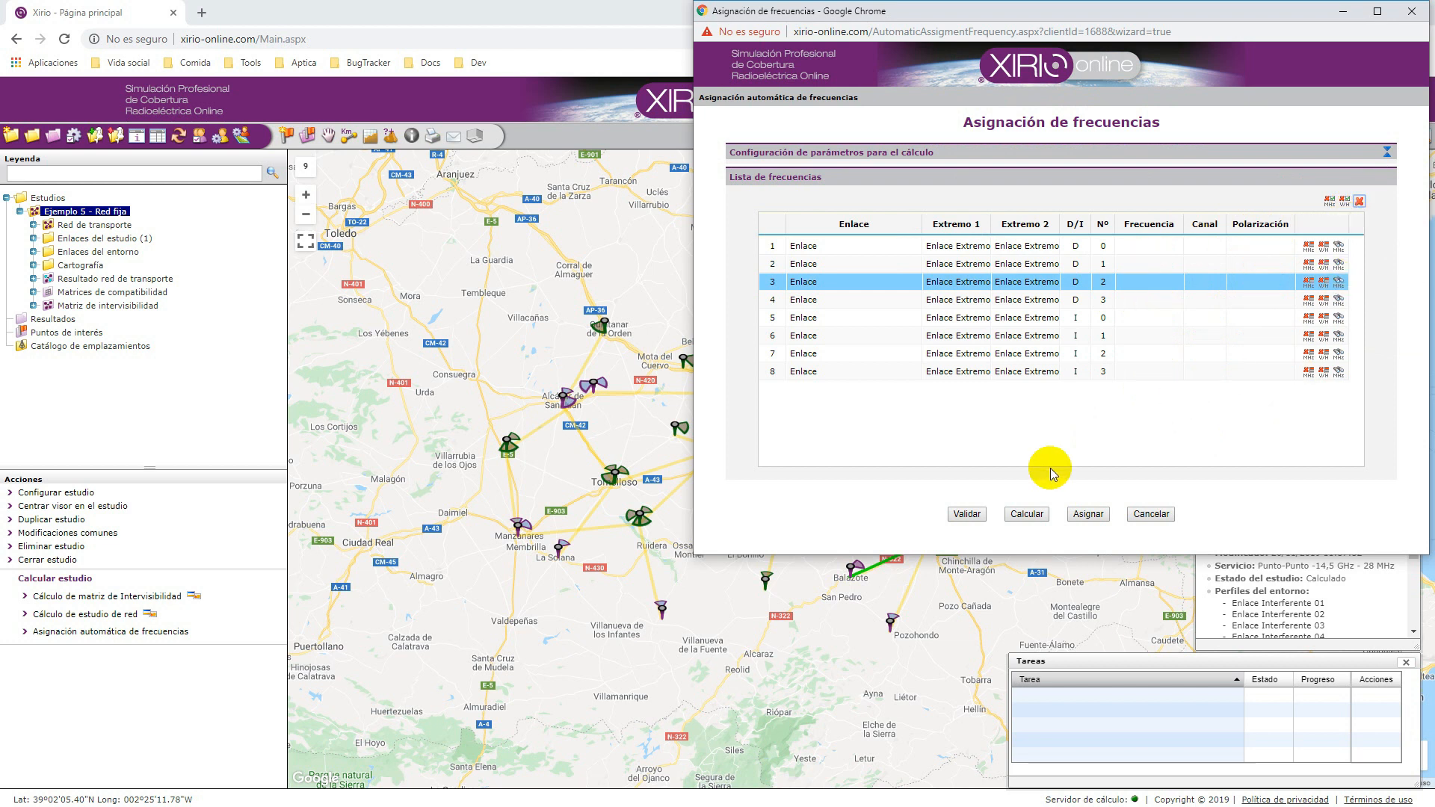
left_click(1026, 514)
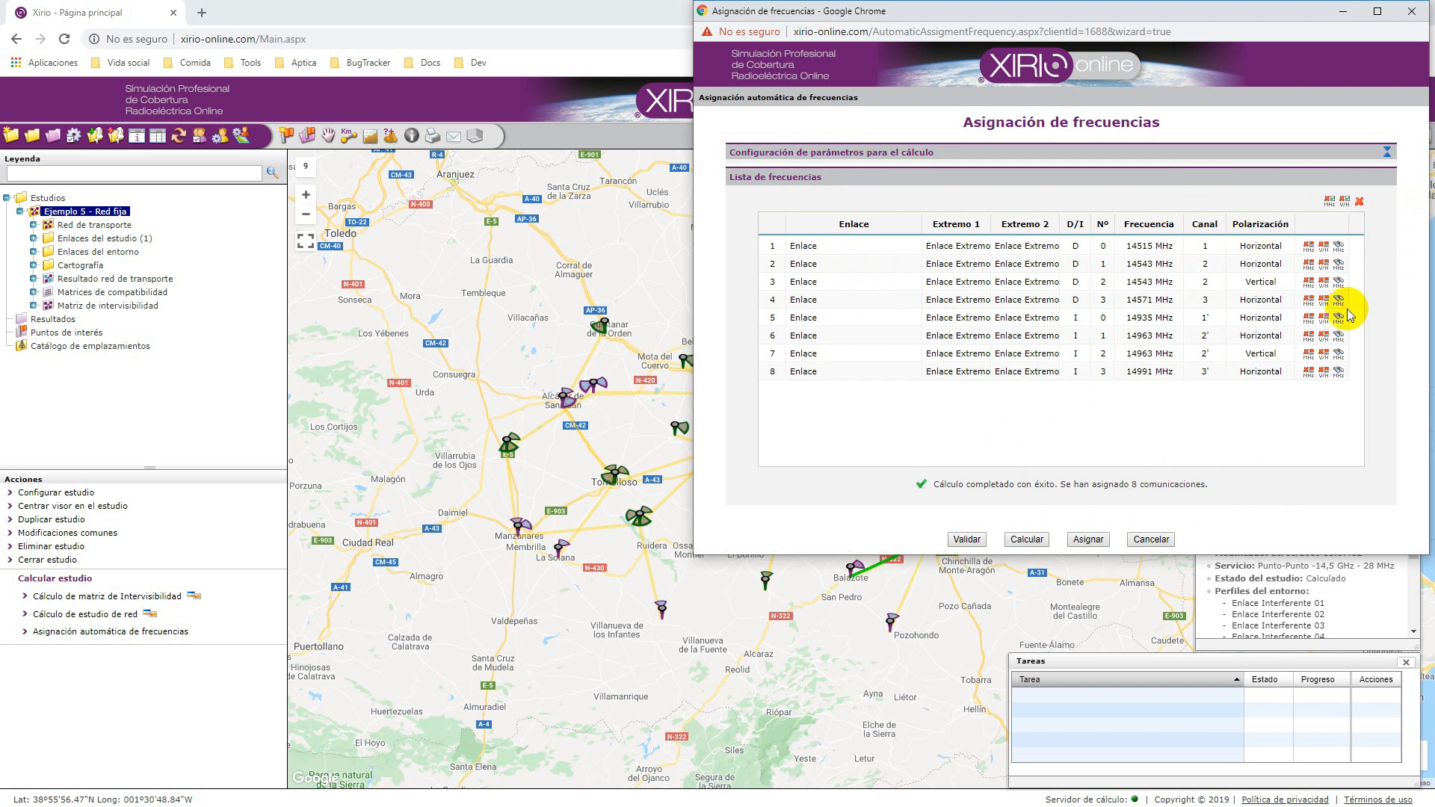
left_click(811, 160)
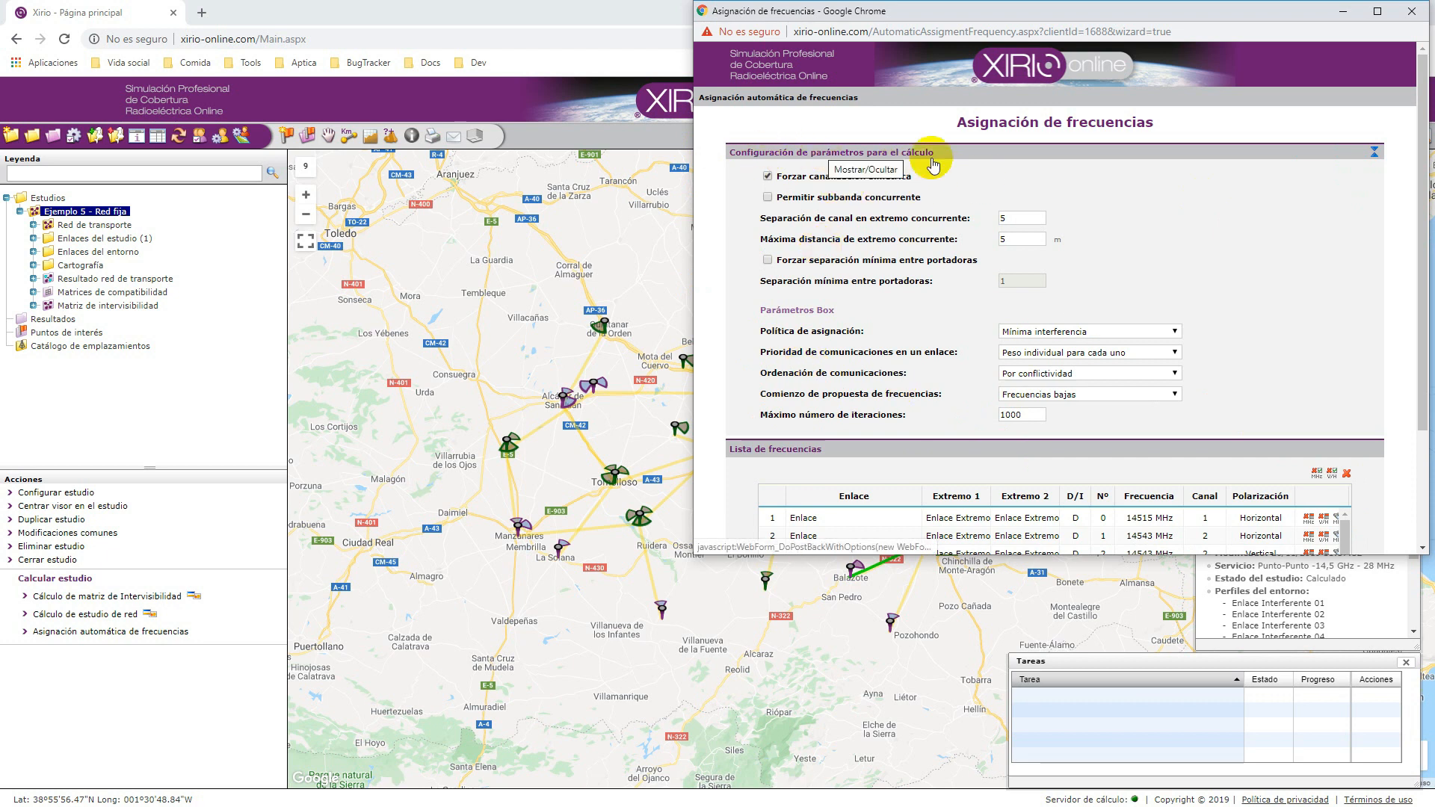
left_click(877, 158)
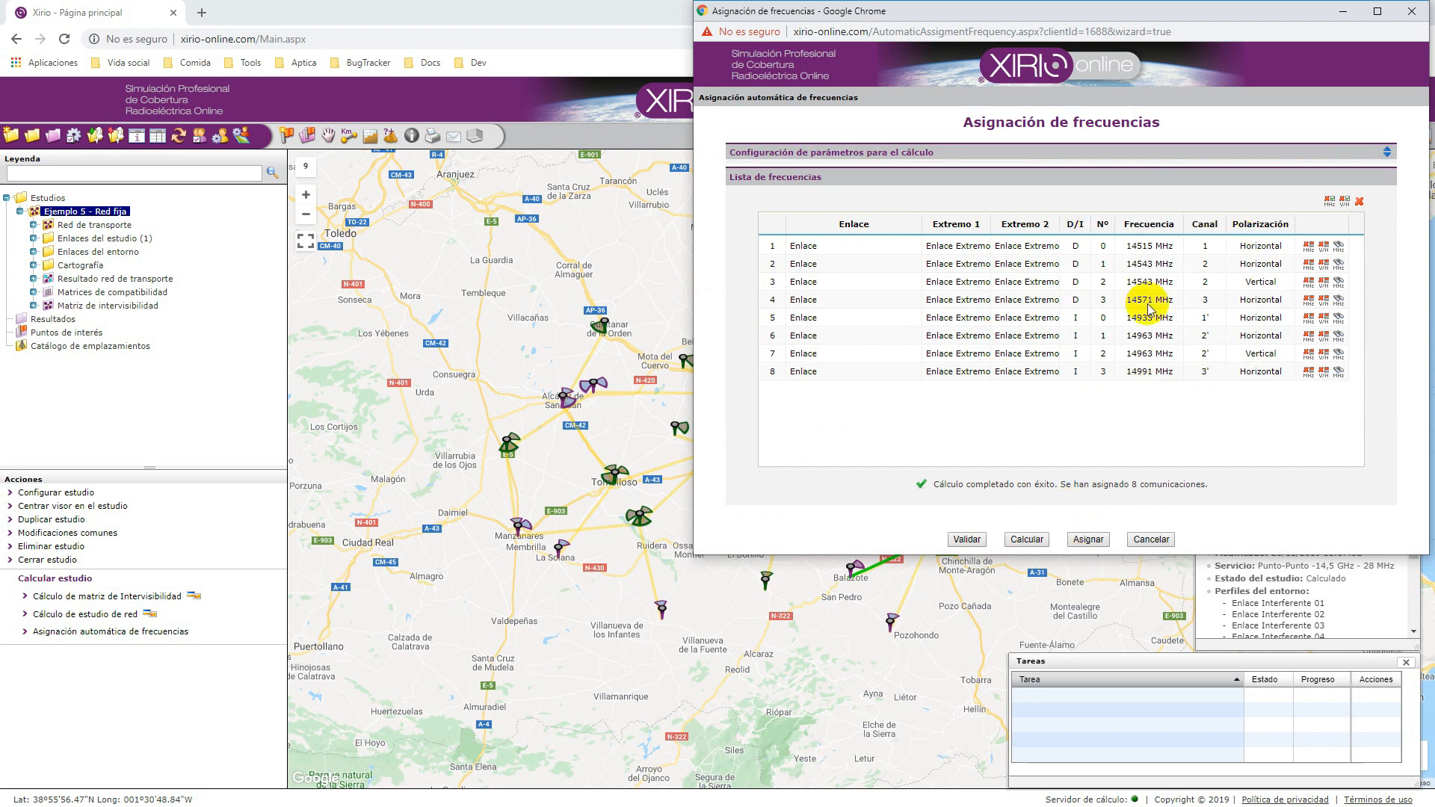
- Validate the calculated assignment and discard it, then reopen the tool, validate the study's original frequencies, and cancel
left_click(966, 539)
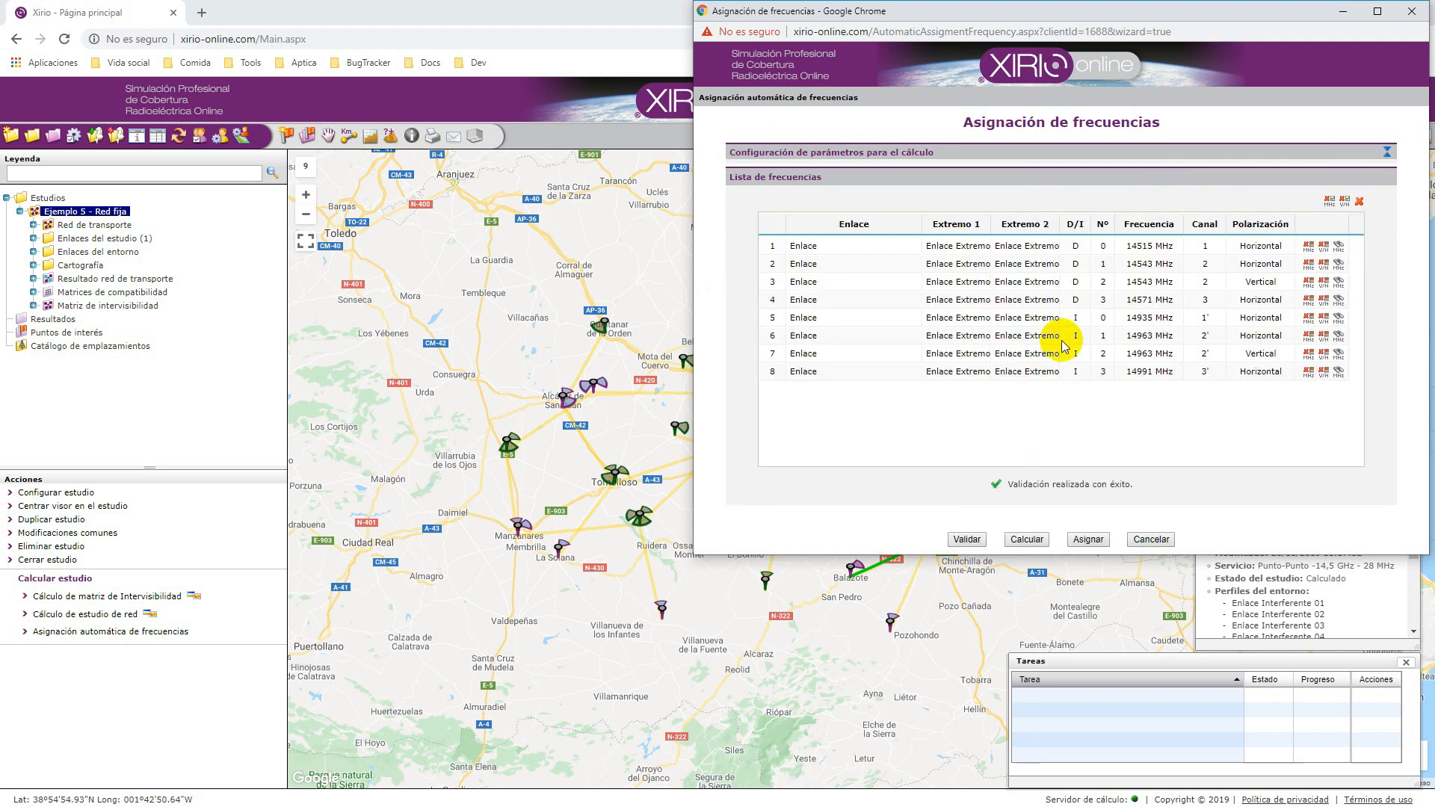
left_click(1150, 539)
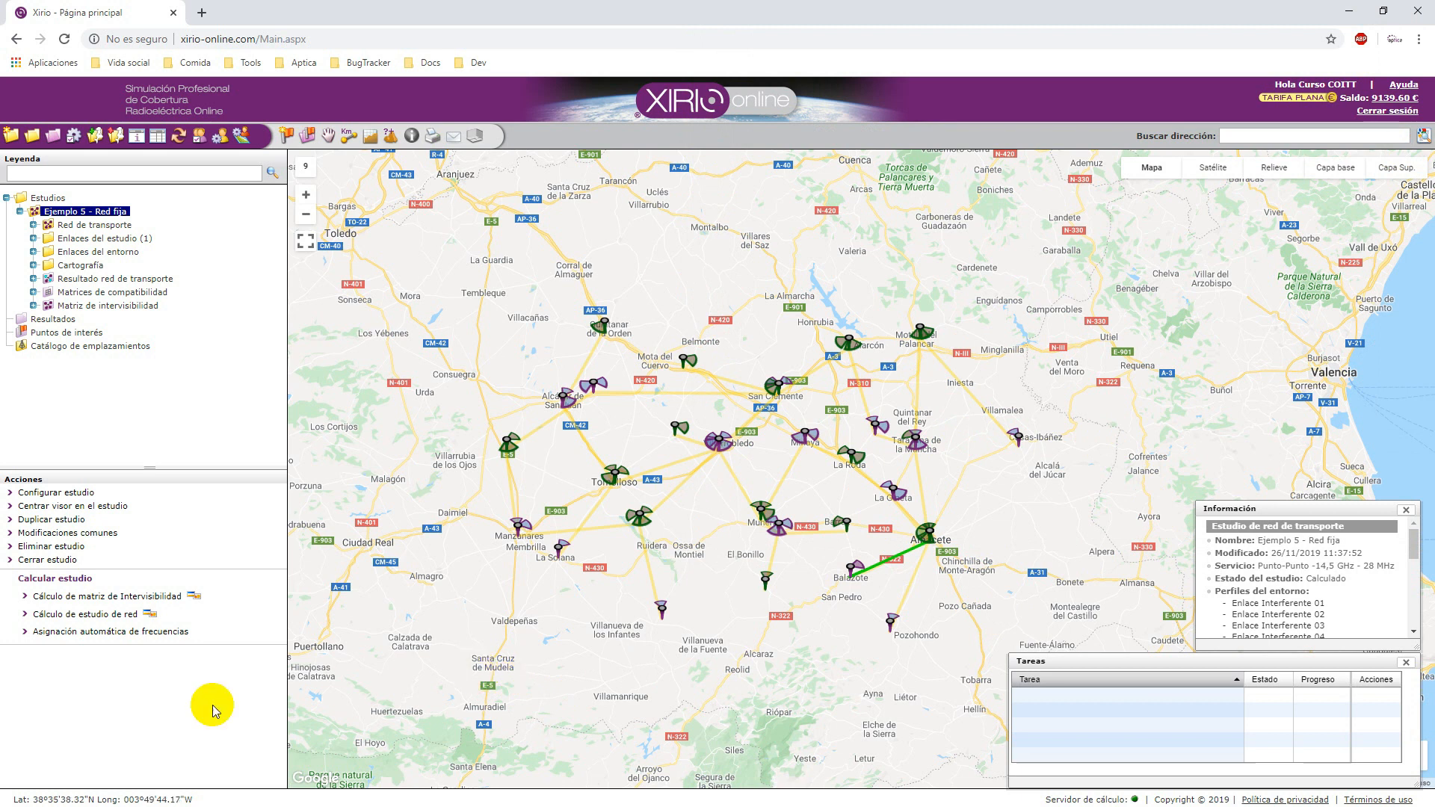
left_click(112, 631)
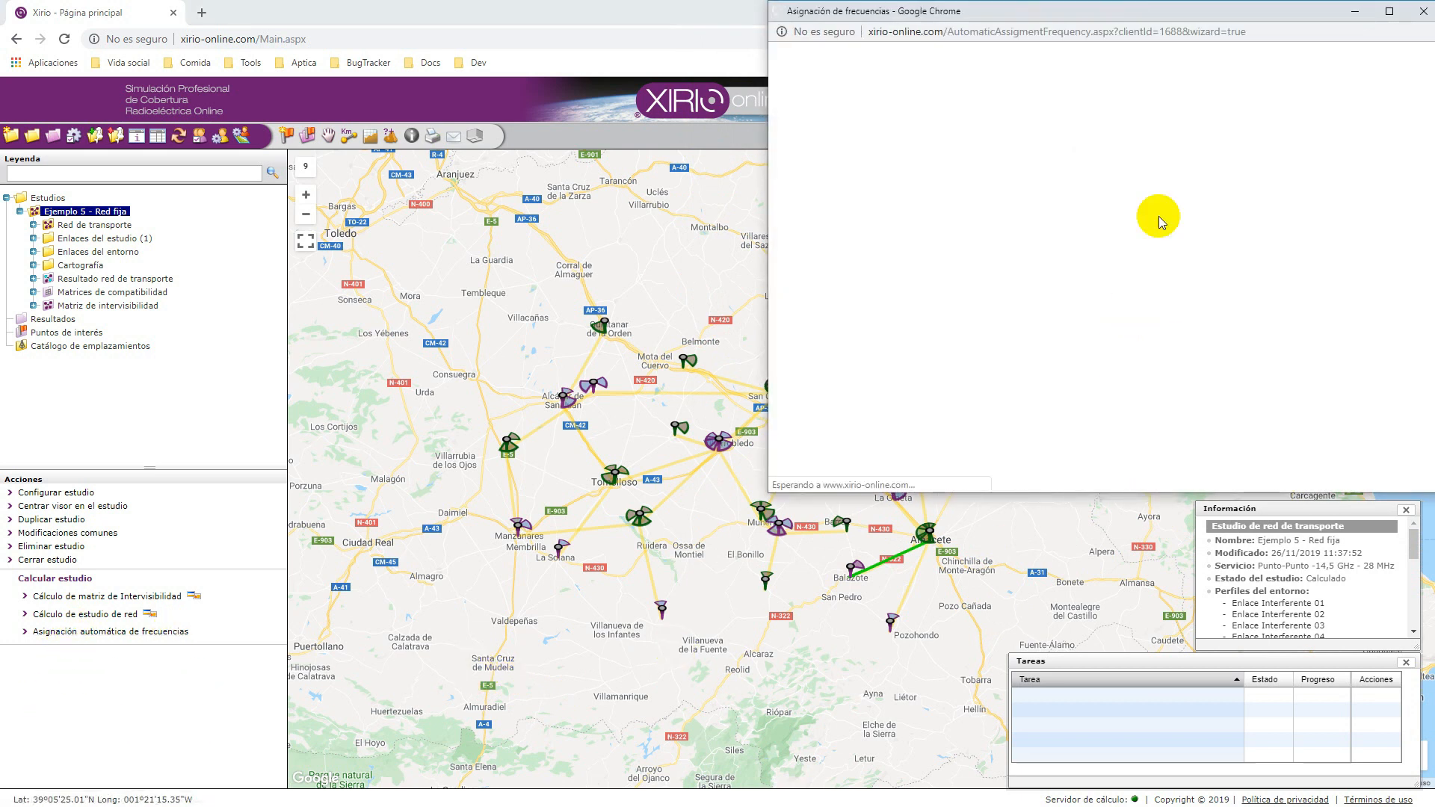
left_click(966, 514)
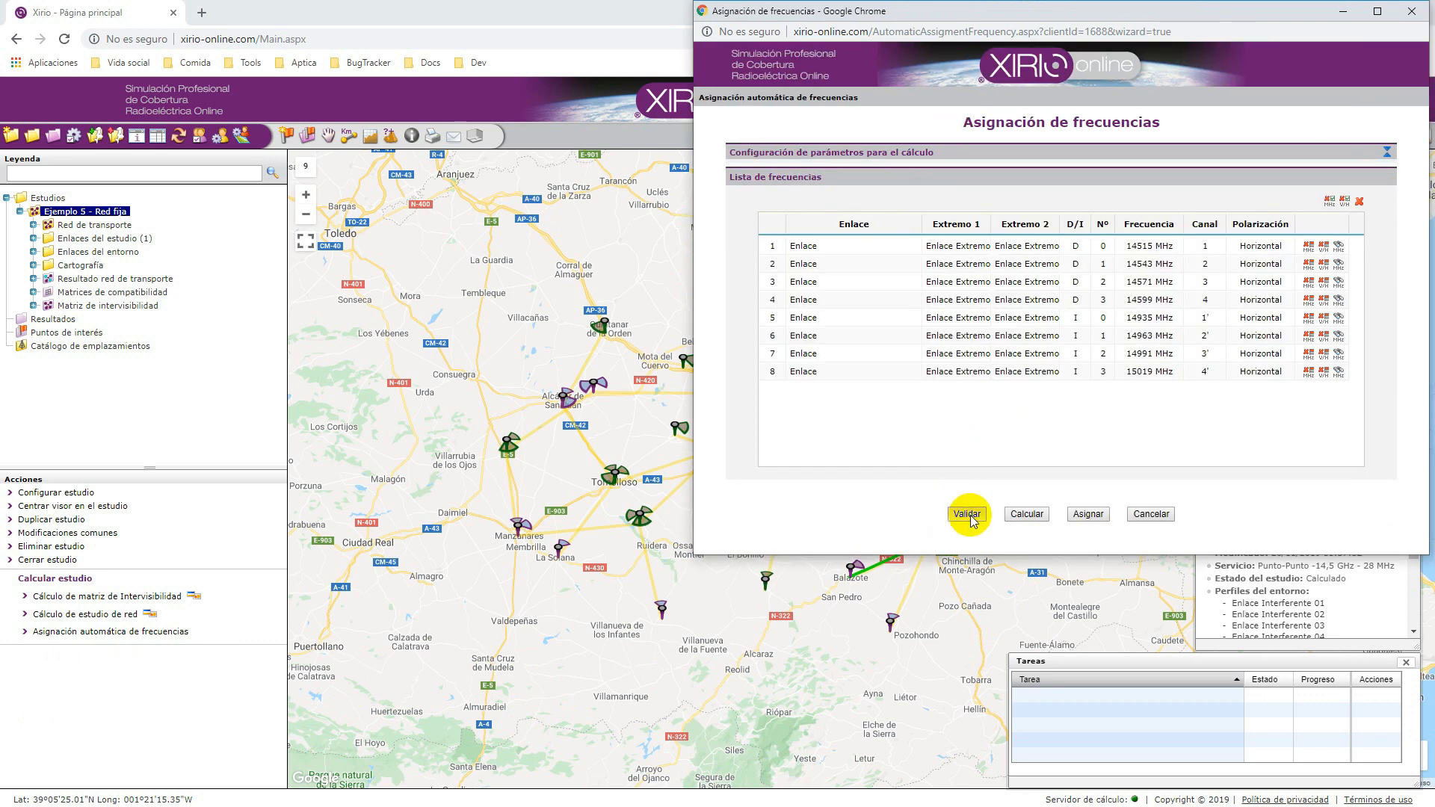
left_click(1155, 542)
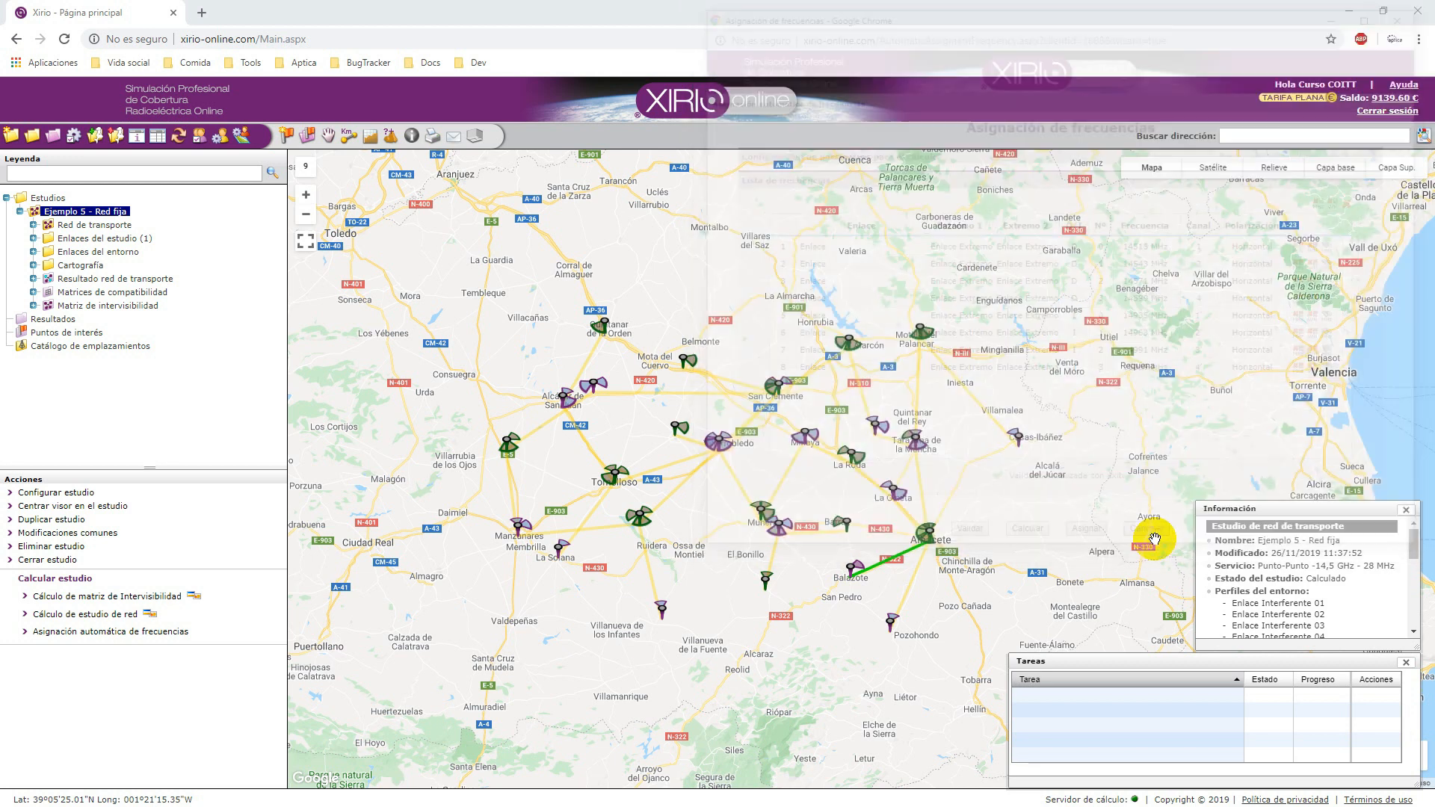